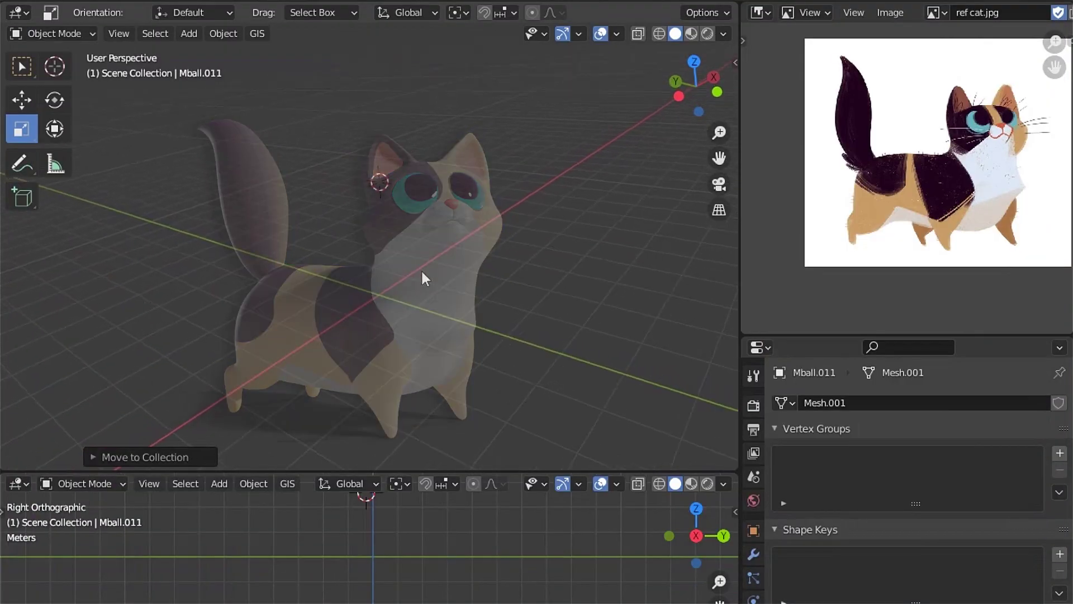
Hide the old cat model and bring up the Add menu's Metaball shape list
middle_drag(426, 291, 439, 256)
mouse_move(392, 283)
middle_down()
mouse_move(432, 303)
mouse_move(423, 309)
middle_up()
key(shift+a)
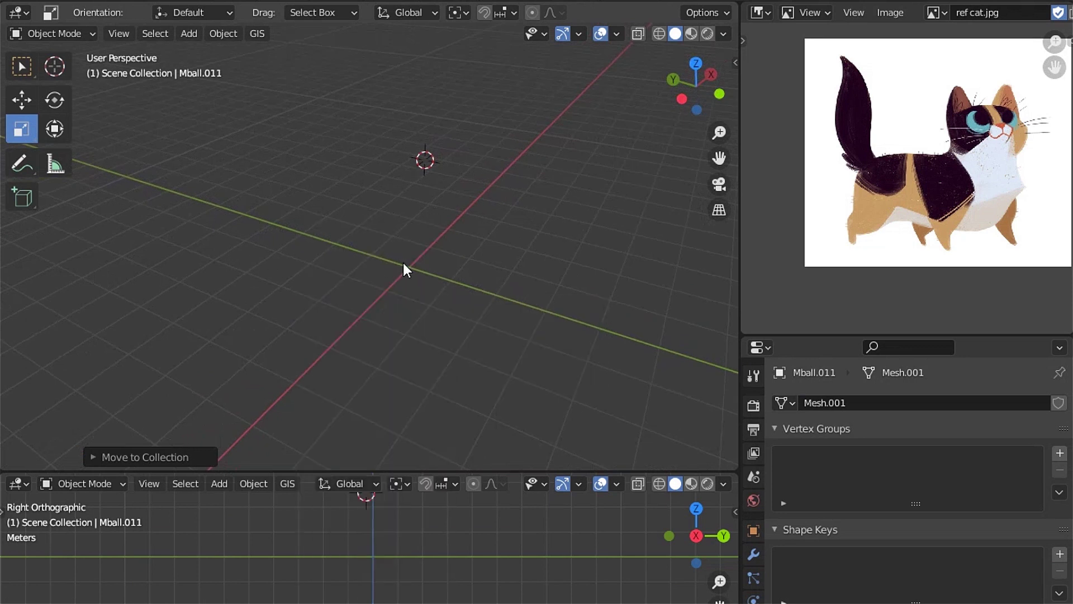
key(shift+a)
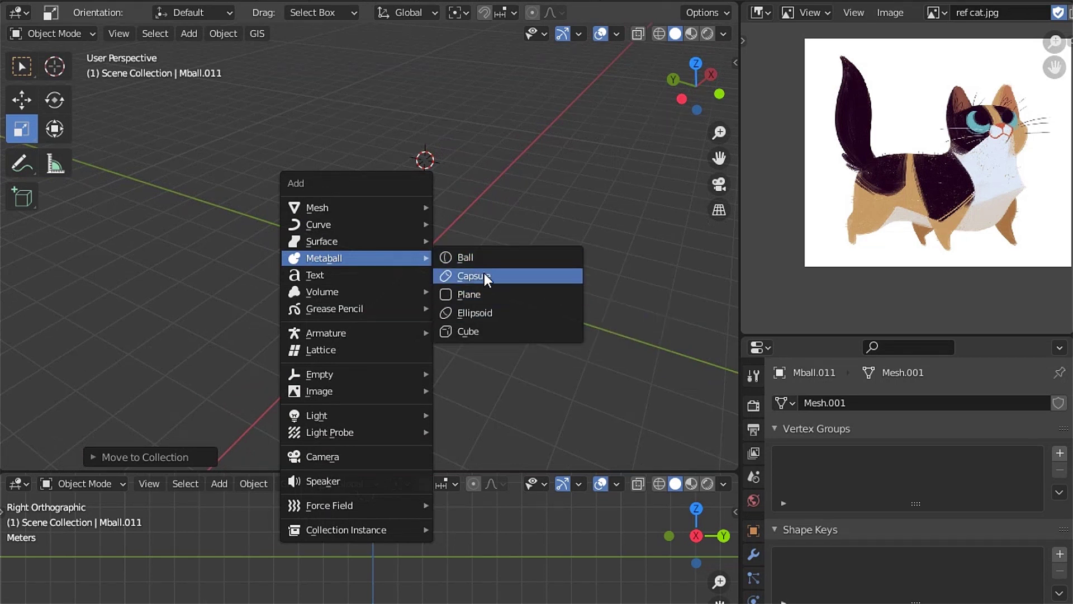
Add a Capsule metaball and clear its location to the world origin
click(484, 274)
key(alt+g)
mouse_move(426, 267)
middle_down()
mouse_move(458, 305)
mouse_move(263, 276)
middle_up()
scroll(277, 260, up, 4)
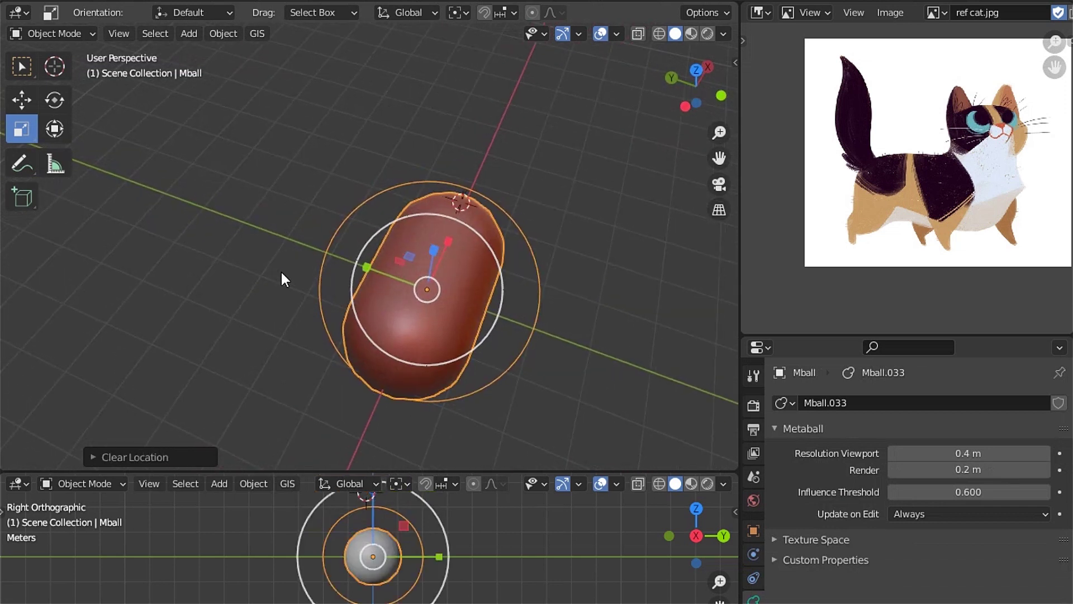
scroll(282, 273, down, 4)
key(KP_1)
scroll(542, 277, up, 2)
scroll(547, 316, down, 4)
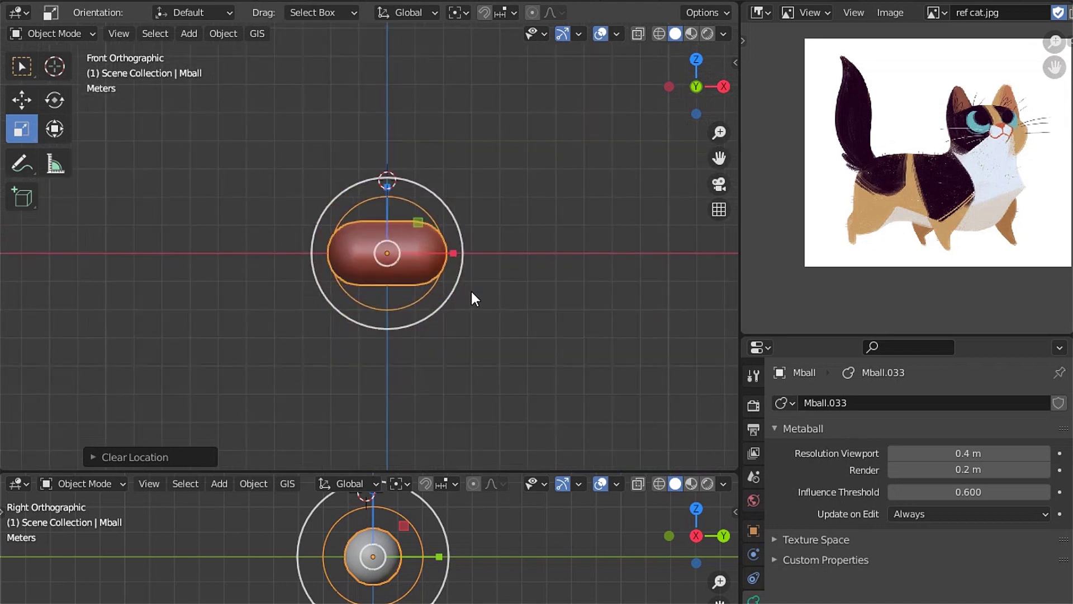
In Top view, rotate the capsule 90° to lie along the Y axis
key(KP_7)
text(r90)
key(Return)
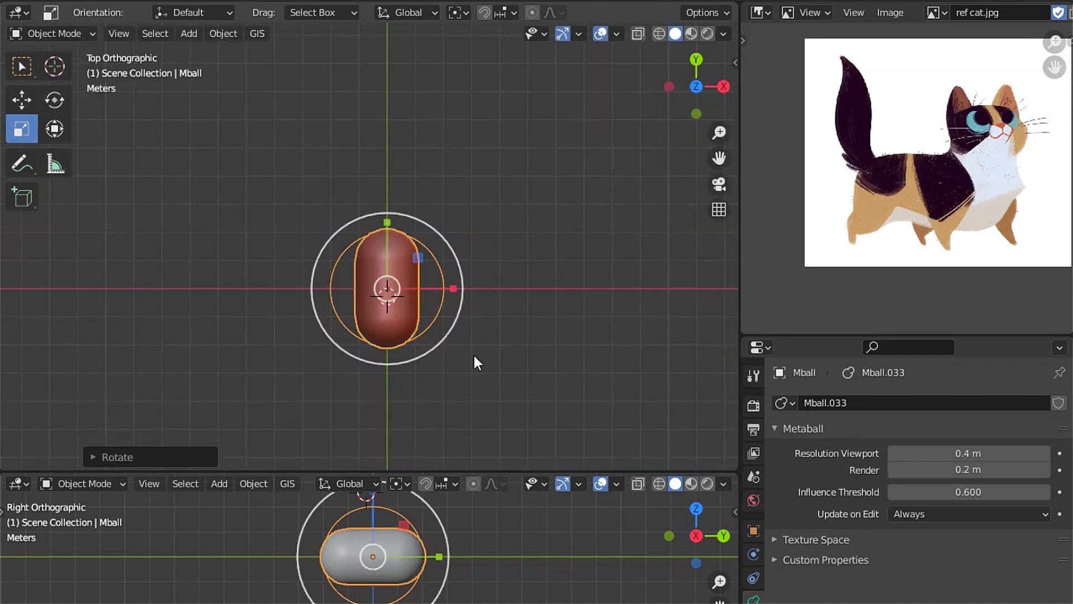
key(KP_1)
key(KP_3)
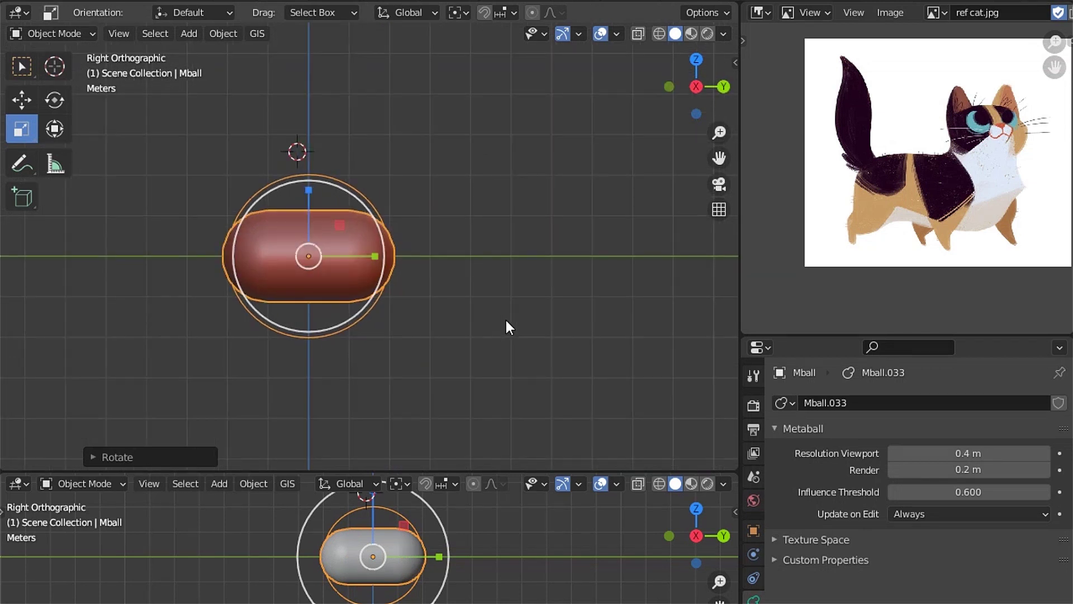
key(KP_1)
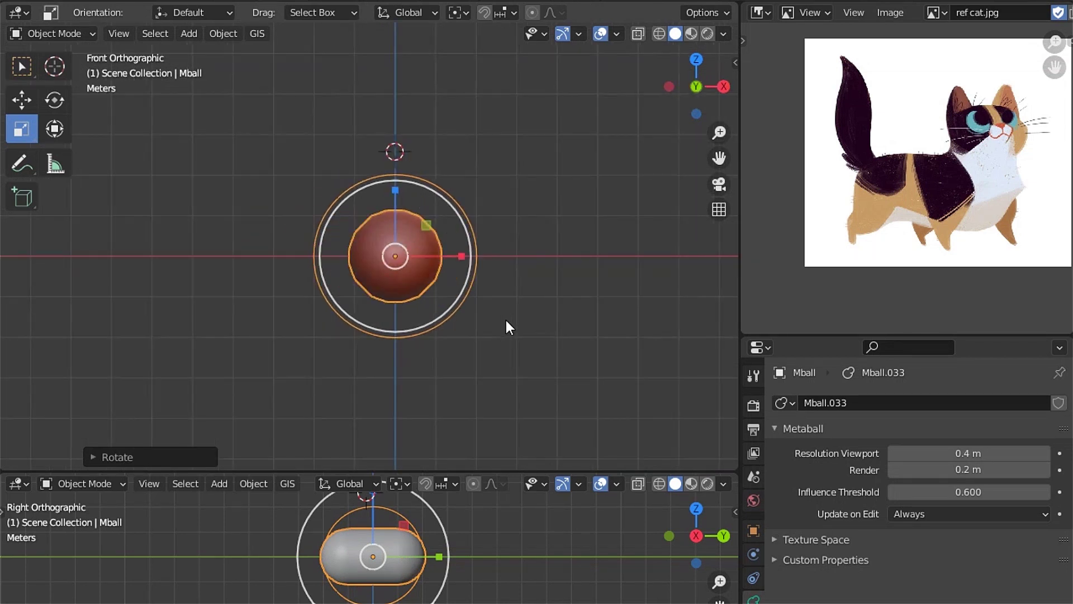
key(KP_7)
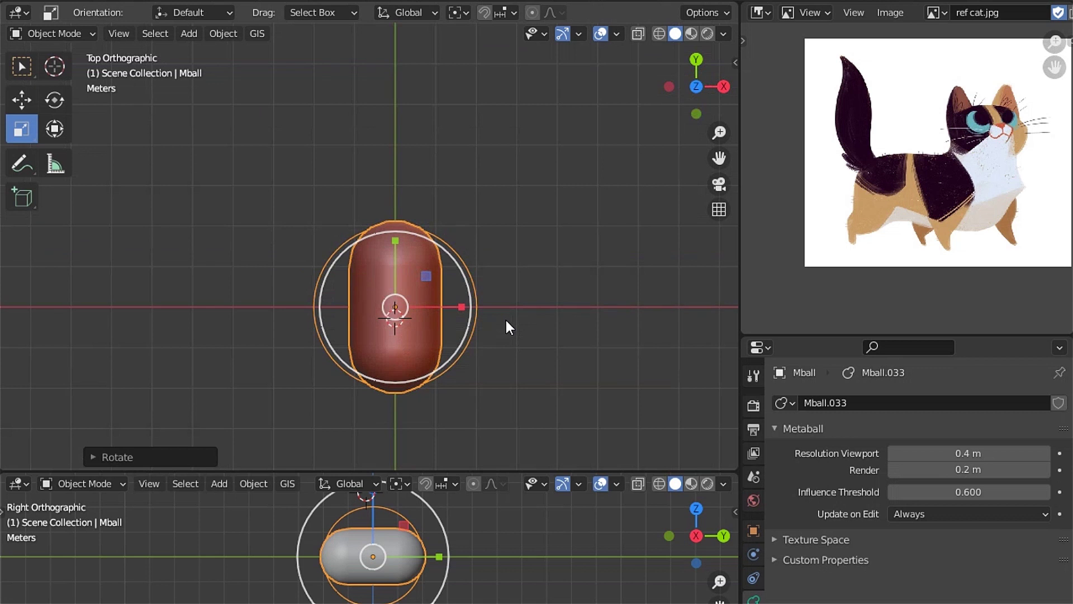
In orthographic view, lift the capsule body up along Z off the grid
mouse_move(375, 283)
middle_down()
mouse_move(612, 227)
mouse_move(247, 133)
mouse_move(372, 286)
mouse_move(414, 306)
middle_up()
key(KP_5)
scroll(451, 310, up, 4)
click(21, 99)
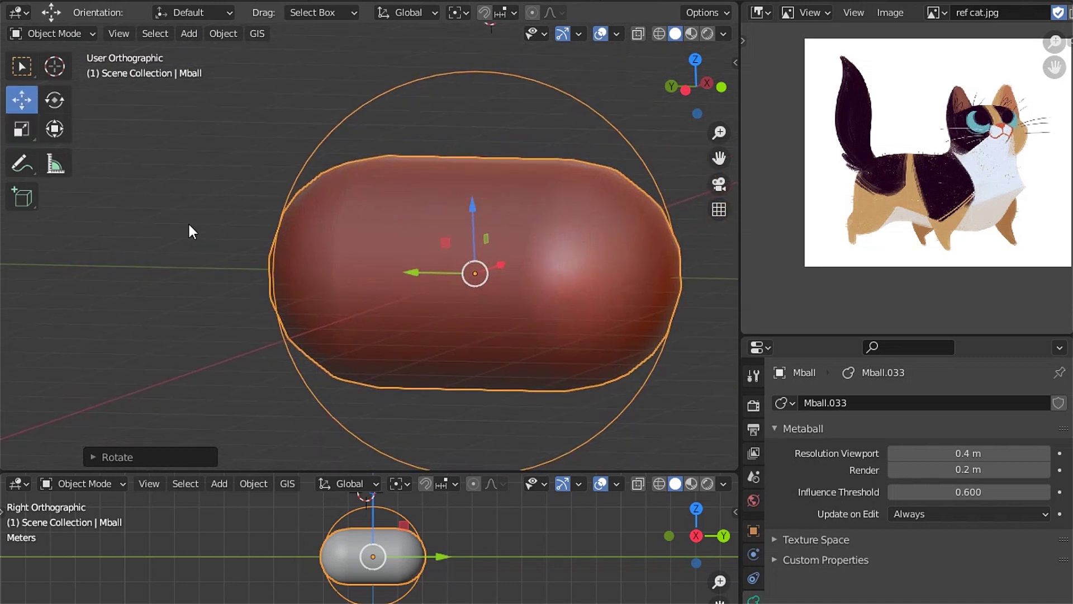
mouse_move(441, 193)
mouse_down()
mouse_move(427, 127)
mouse_move(438, 76)
mouse_up()
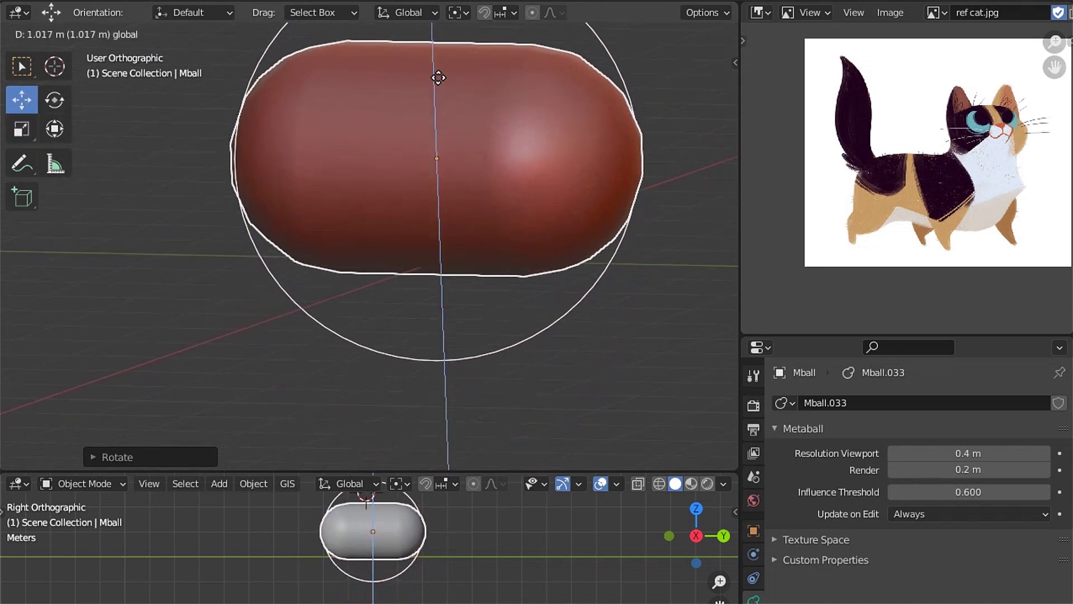
scroll(515, 285, down, 3)
mouse_move(399, 131)
mouse_down()
mouse_move(404, 98)
mouse_move(428, 152)
mouse_up()
scroll(453, 259, up, 2)
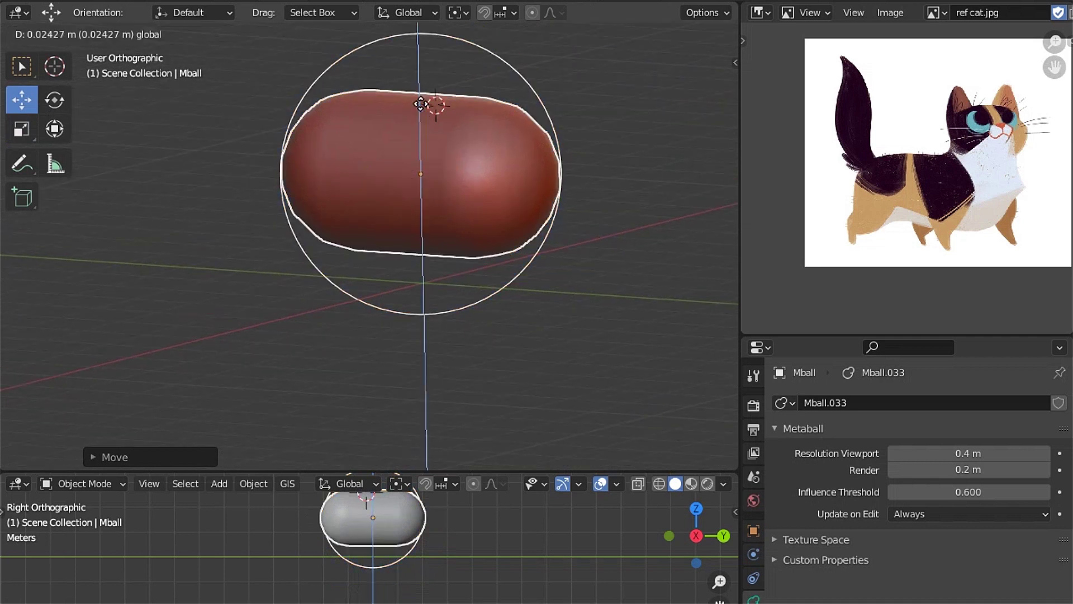
middle_drag(450, 249, 495, 251)
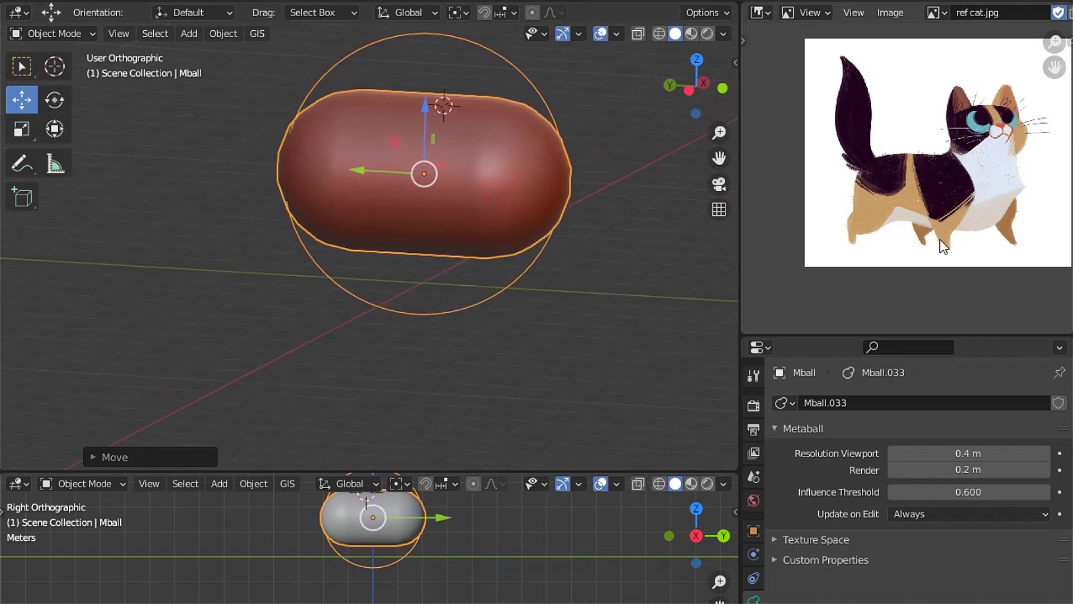
middle_drag(399, 264, 471, 253)
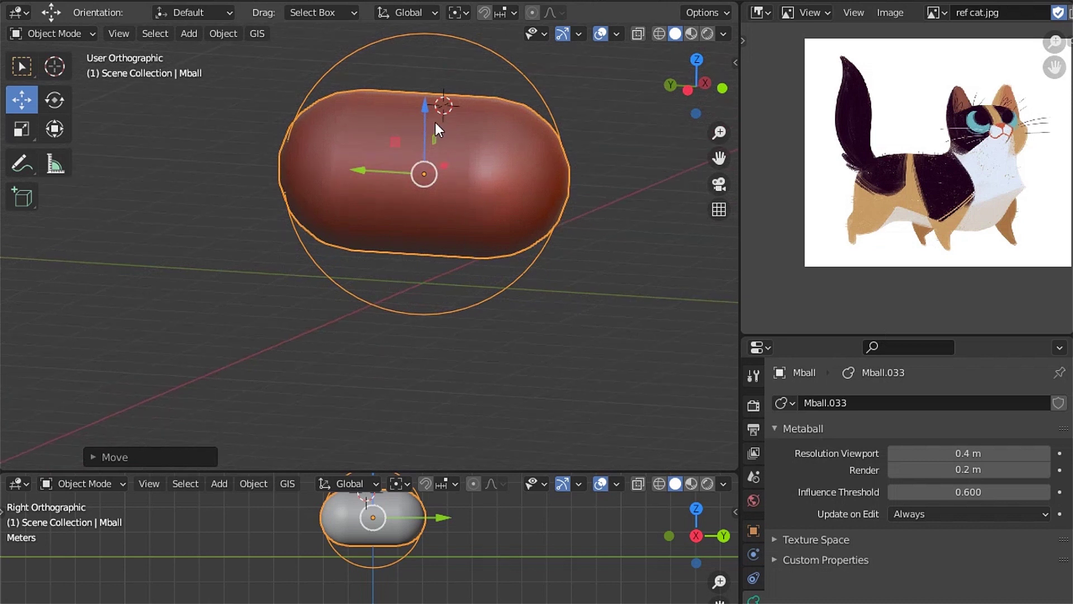
drag(426, 102, 429, 117)
middle_drag(485, 282, 464, 298)
Duplicate the capsule in place and rotate the copy 90° upright in Left view
key(shift+d)
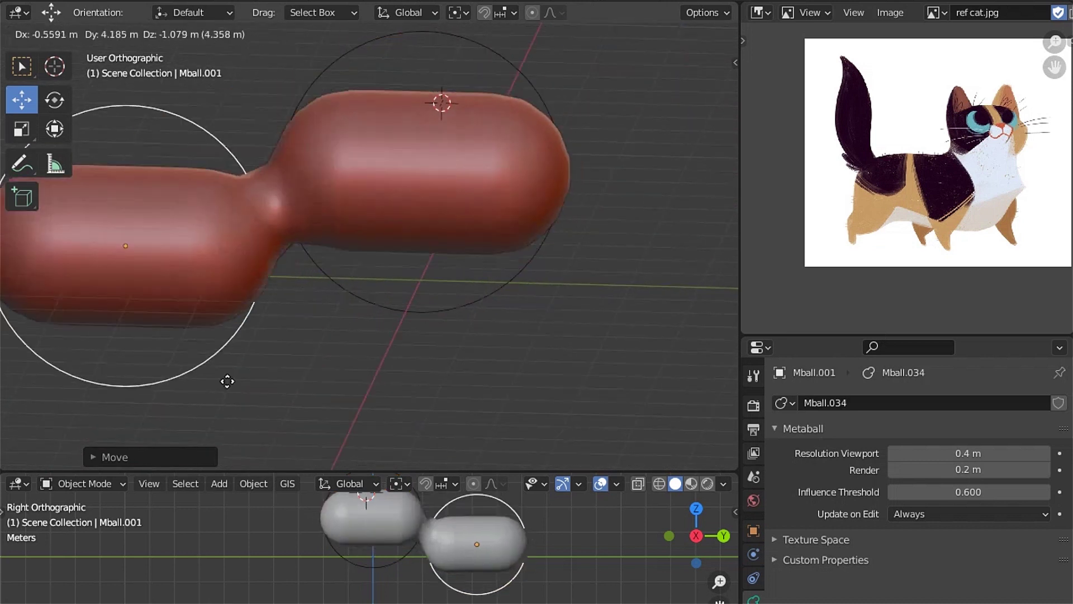
right_click(405, 341)
scroll(404, 341, down, 3)
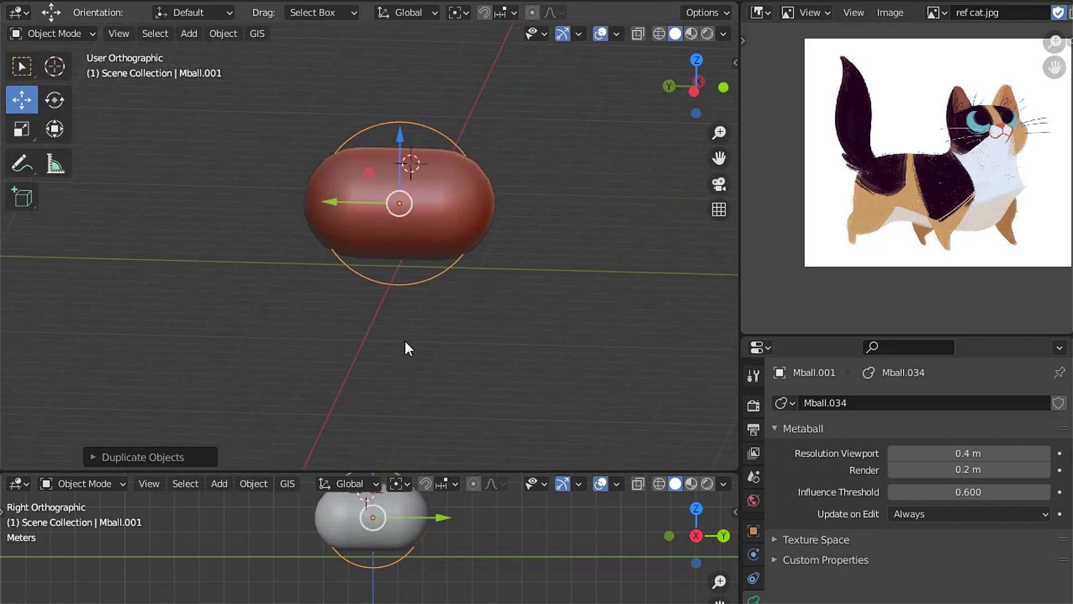
key(KP_3)
key(ctrl+KP_3)
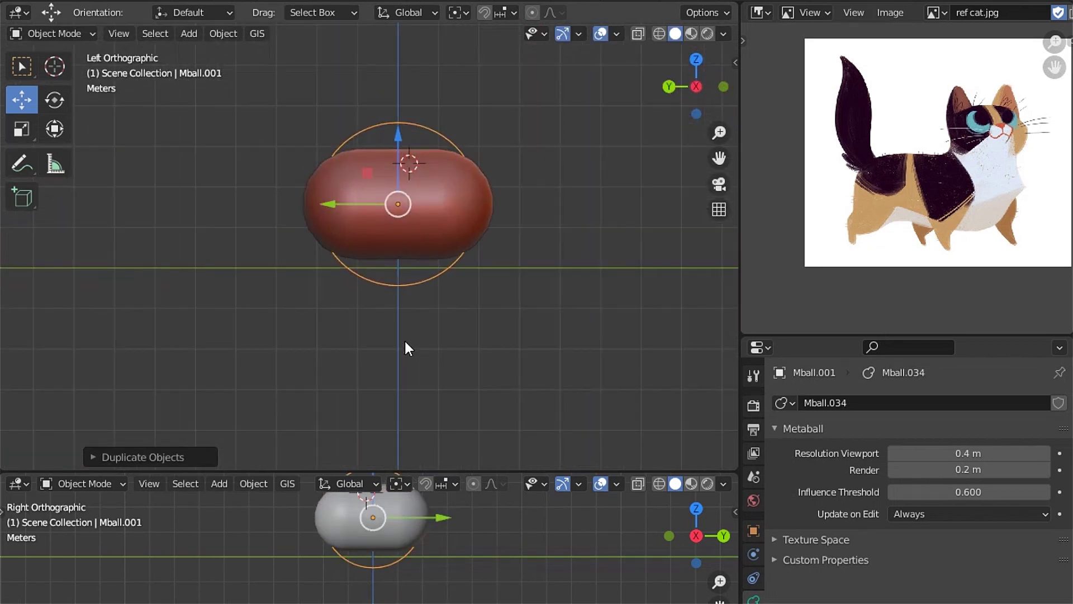
text(r90)
key(Return)
Move the copy under the body and scale it down into a small leg piece
key(g)
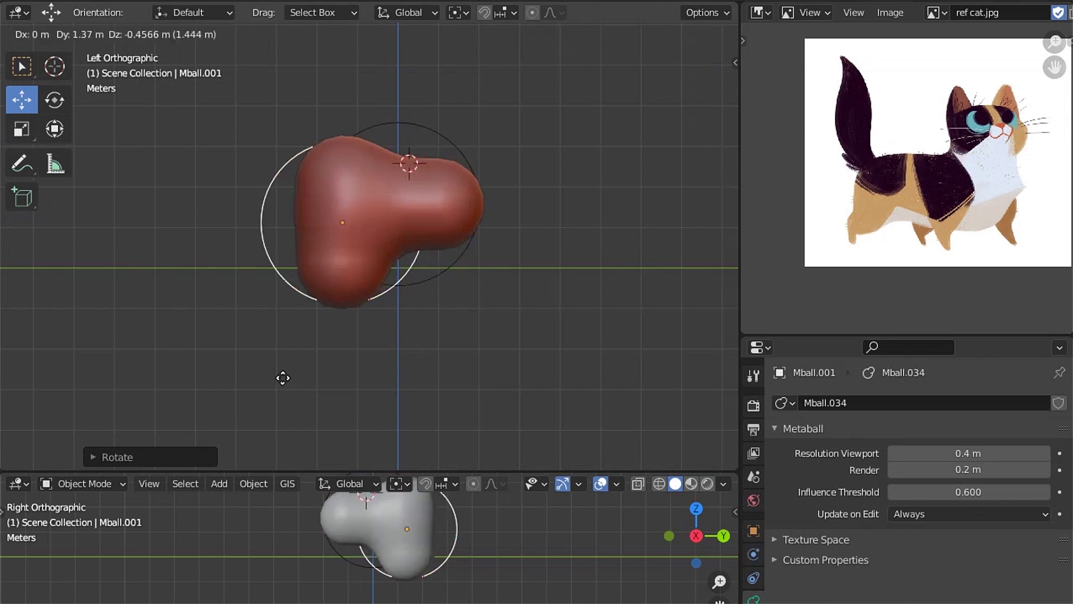
click(300, 425)
scroll(368, 397, up, 3)
key(s)
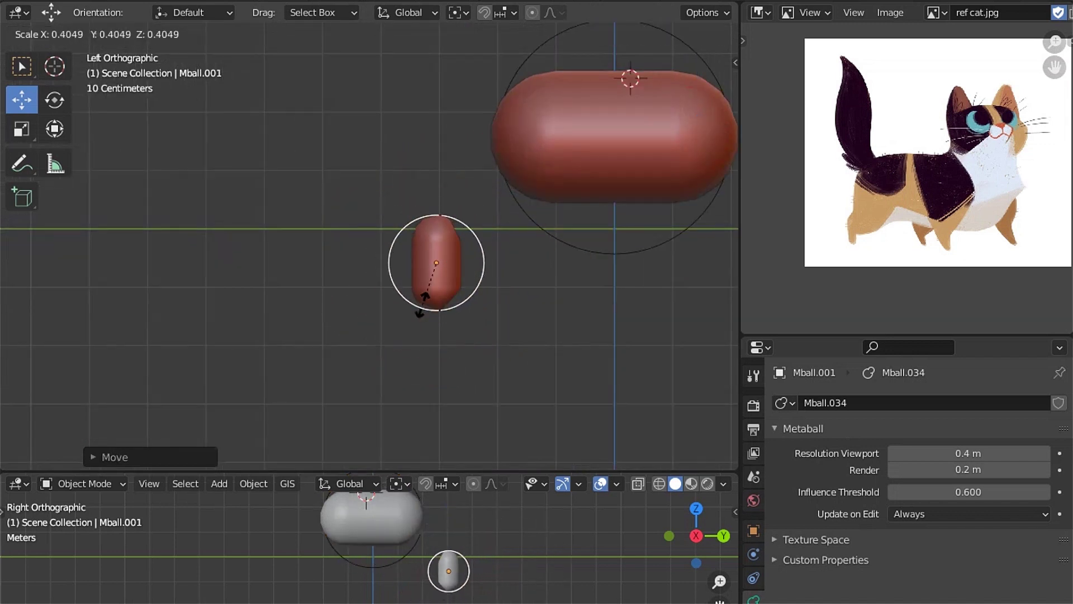
click(425, 302)
shift+middle_drag(499, 287, 352, 371)
key(g)
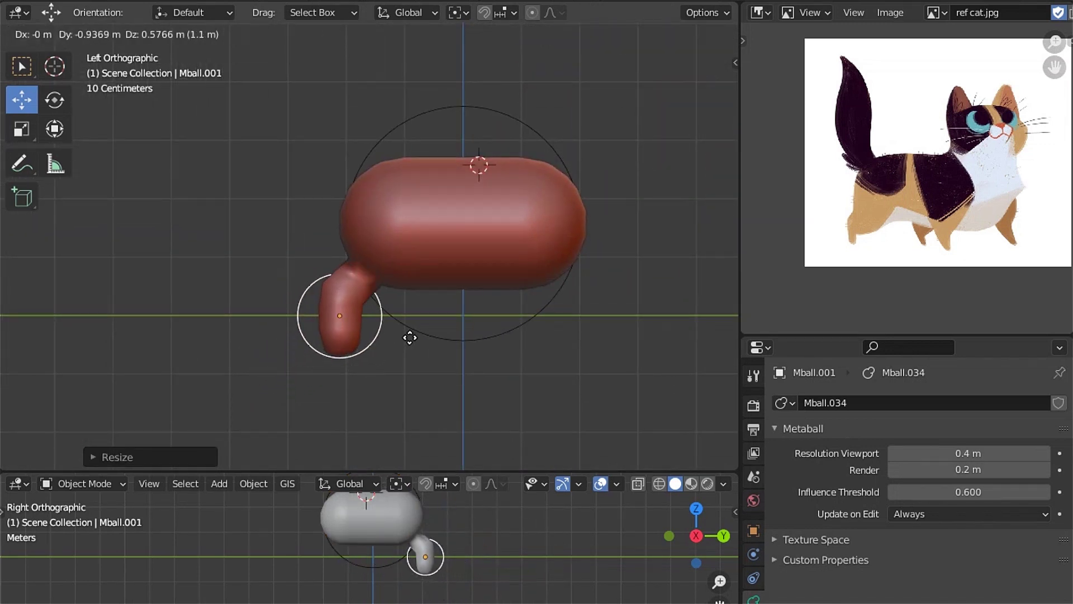
click(410, 334)
key(s)
click(402, 344)
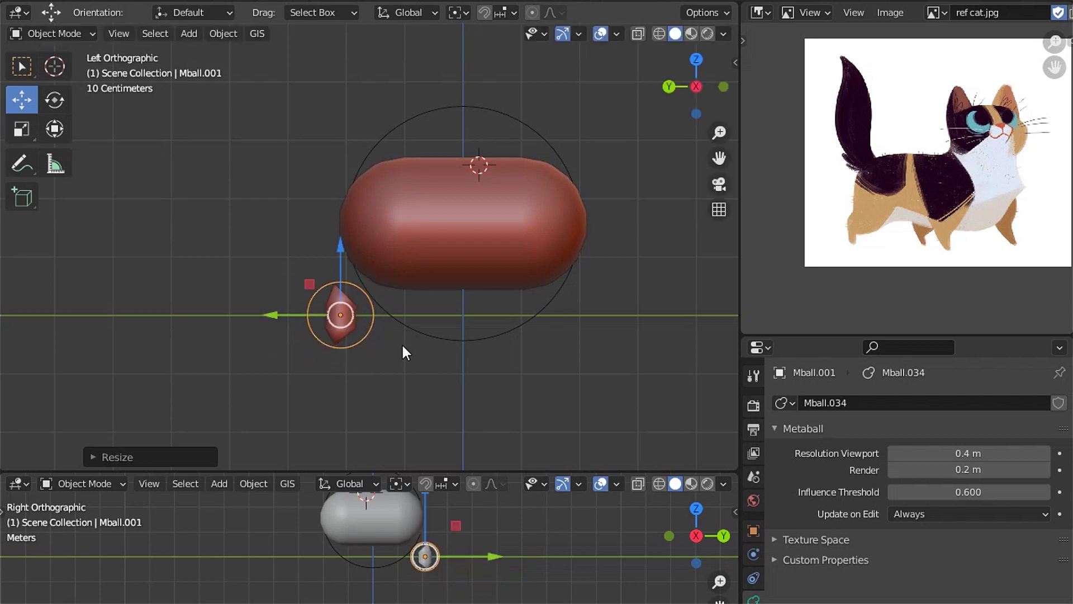
key(ctrl+KP_1)
Shift the leg along X and set metaball viewport resolution to 0.16 m
key(g)
key(x)
click(440, 348)
mouse_move(443, 350)
middle_down()
mouse_move(342, 279)
mouse_move(390, 280)
mouse_move(230, 303)
mouse_move(298, 232)
middle_up()
drag(920, 453, 895, 453)
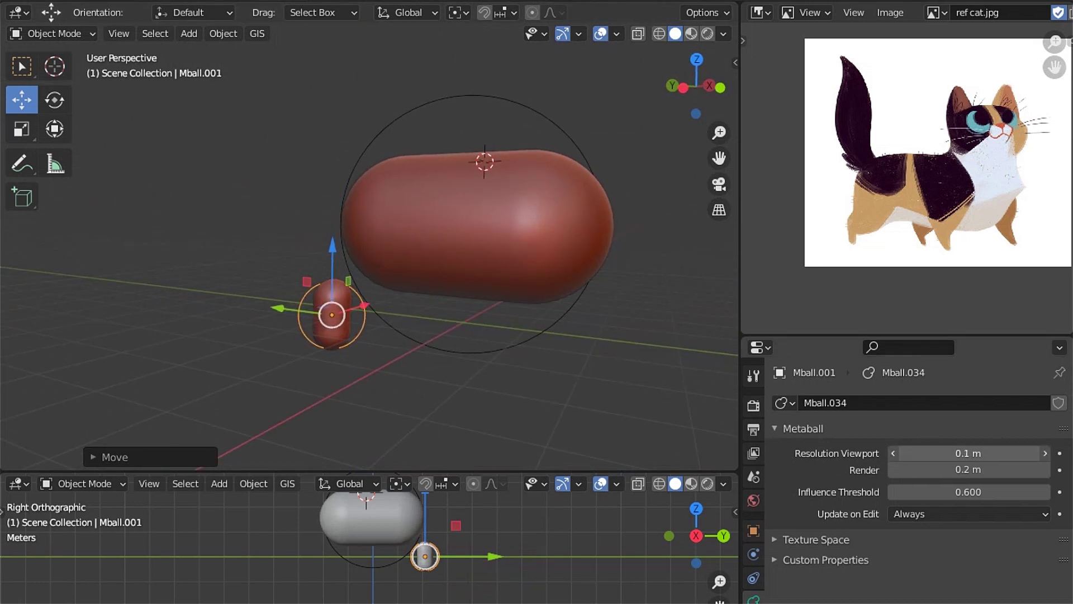
Orbit around both pieces to check the leg against the body
middle_drag(403, 280, 394, 212)
scroll(335, 229, up, 3)
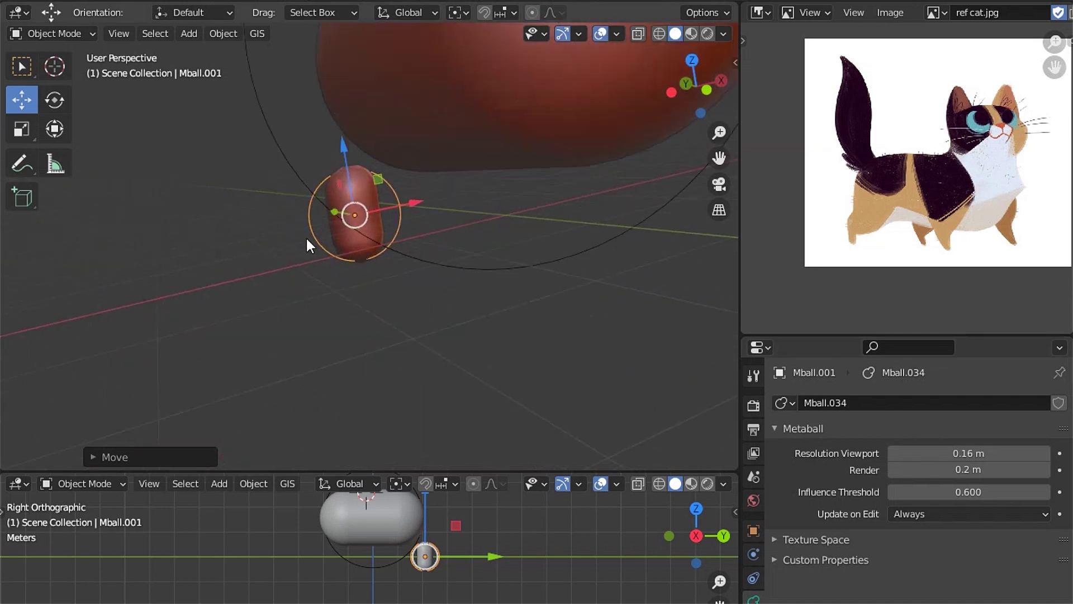
key(ctrl+KP_3)
mouse_move(349, 240)
middle_down()
mouse_move(324, 214)
mouse_move(433, 194)
mouse_move(495, 241)
middle_up()
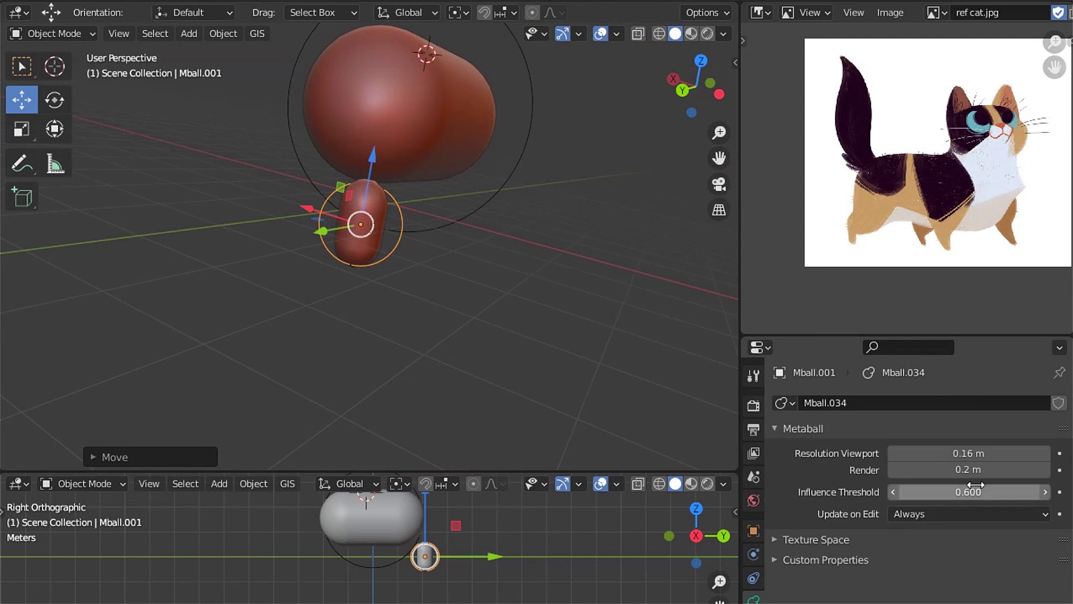
mouse_move(643, 291)
middle_down()
mouse_move(555, 246)
mouse_move(274, 329)
middle_up()
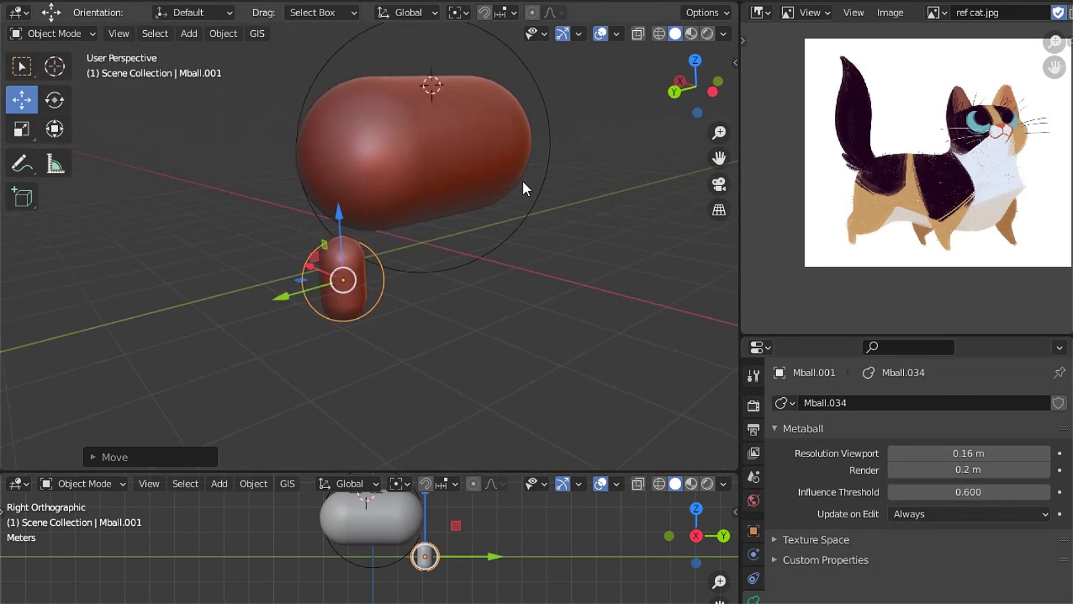
middle_drag(524, 186, 503, 250)
mouse_move(431, 288)
middle_down()
mouse_move(422, 273)
mouse_move(517, 254)
mouse_move(324, 257)
middle_up()
From the left side view, nudge the leg piece under the body's end
key(KP_3)
key(ctrl+KP_3)
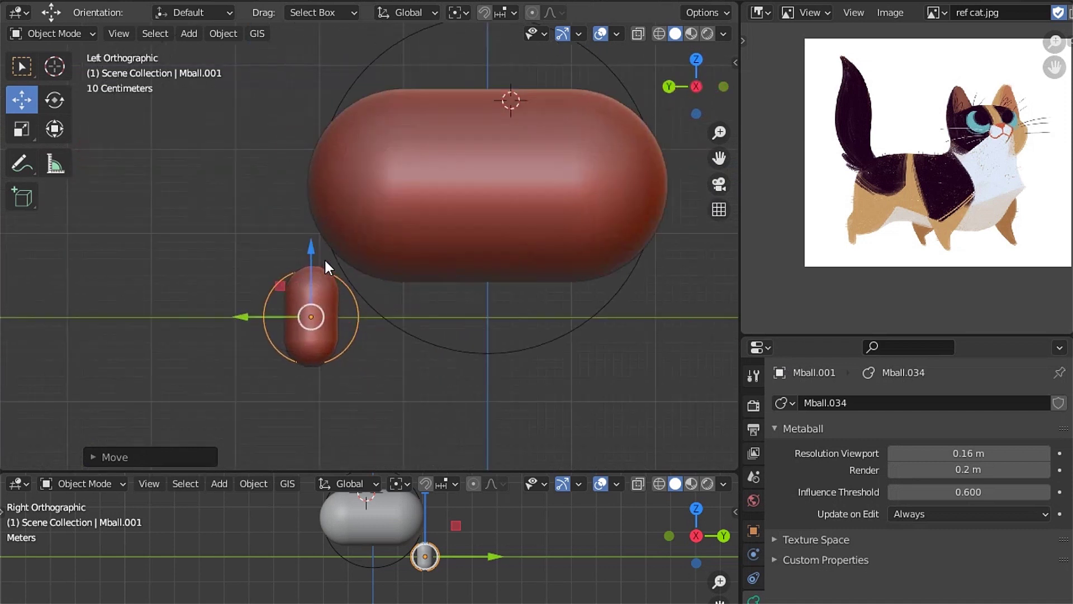
scroll(325, 257, up, 3)
key(g)
click(329, 293)
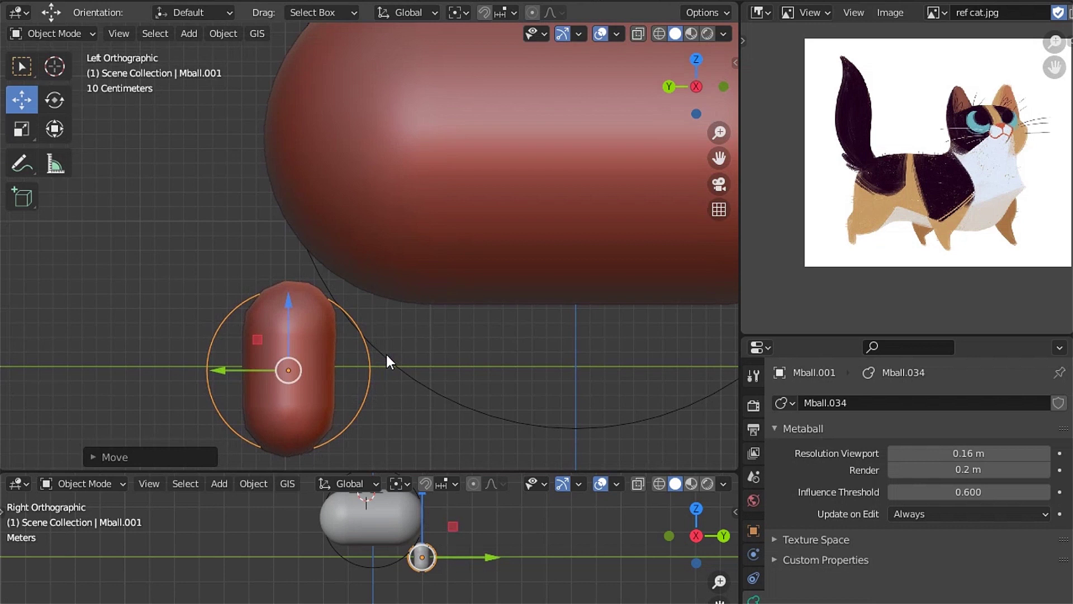
shift+middle_drag(386, 352, 397, 330)
Rotate the leg, then duplicate it up into the body and rotate the copy
key(r)
click(394, 330)
key(shift+d)
click(520, 255)
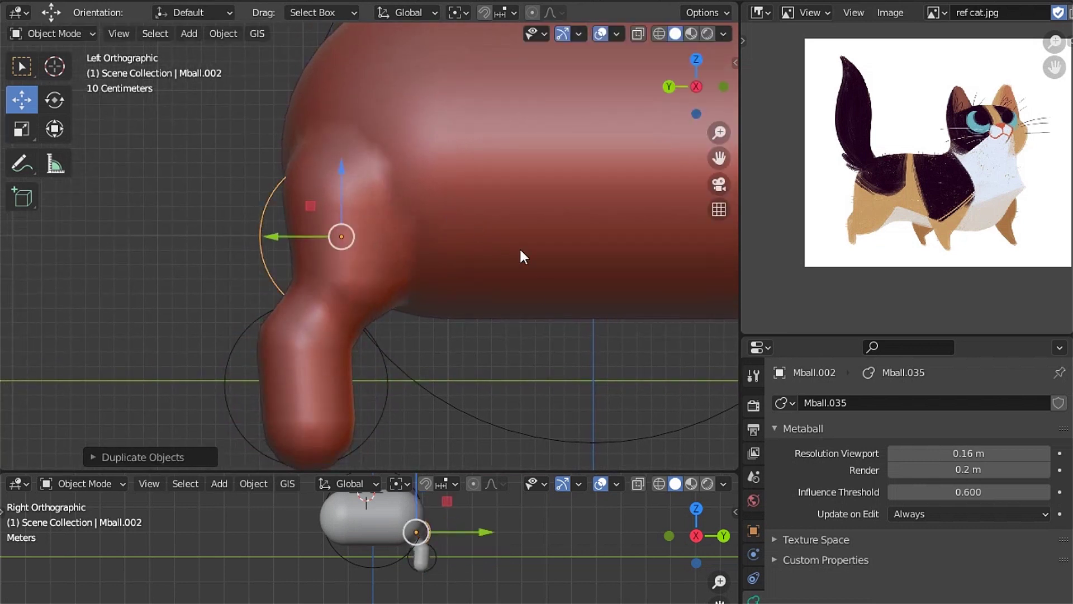
key(r)
click(482, 362)
Move and enlarge the copy into a rounded chest bulge at the body's front
scroll(462, 361, down, 3)
key(g)
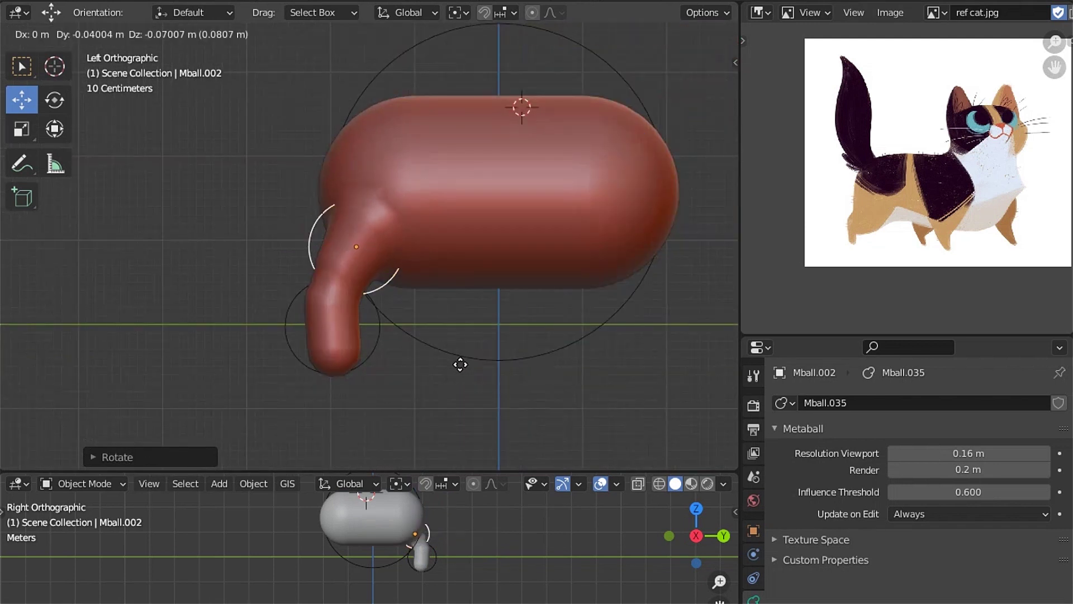
click(490, 330)
key(s)
click(573, 374)
key(g)
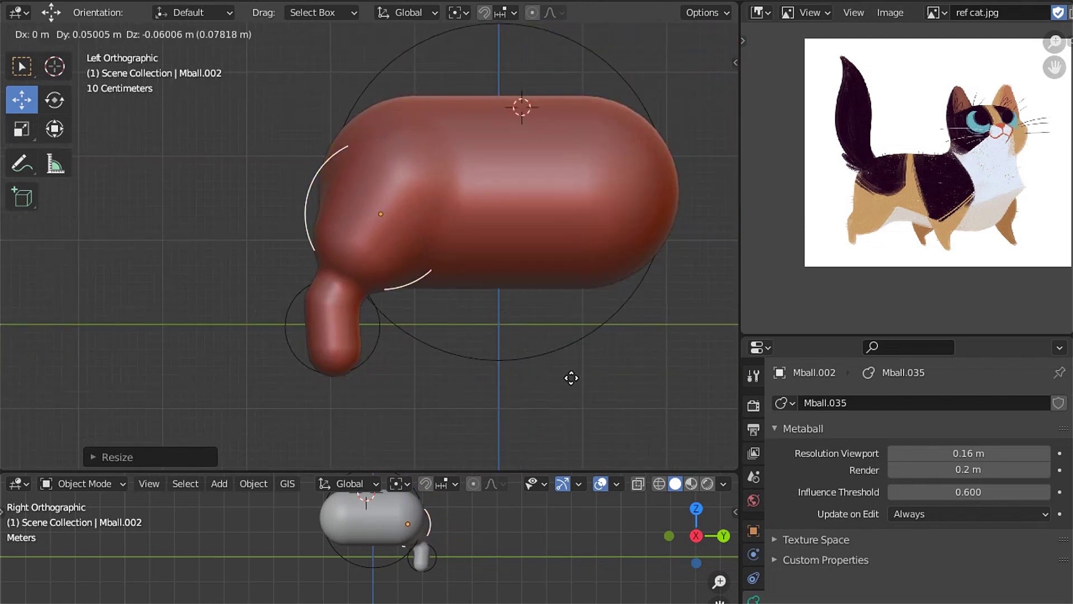
click(571, 378)
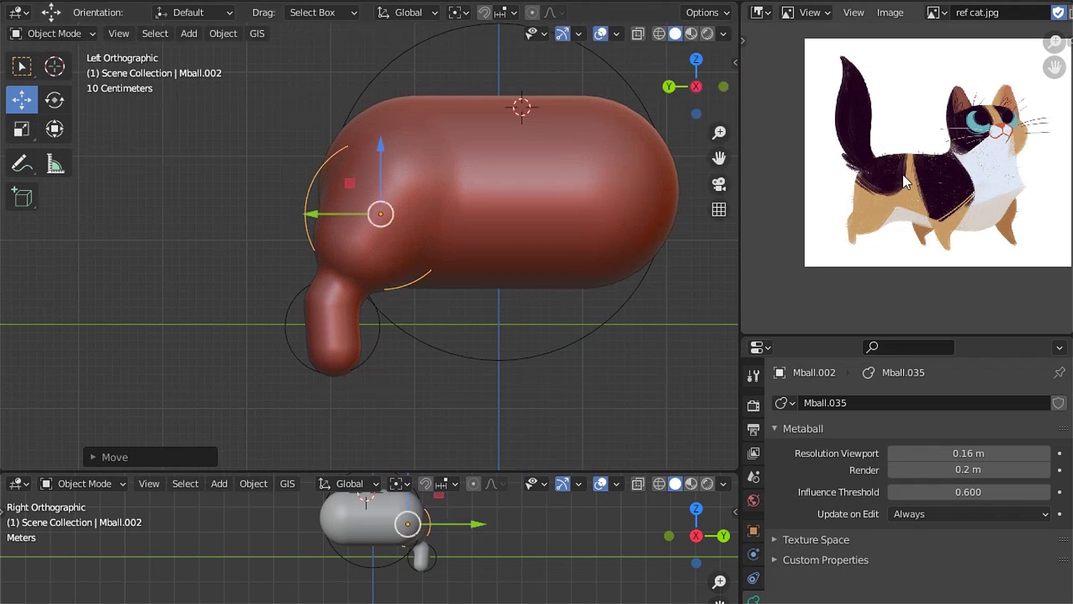
Shift the chest ball down-left and check it from both side views
key(g)
click(354, 322)
key(g)
key(Escape)
mouse_move(364, 306)
middle_down()
mouse_move(461, 383)
mouse_move(468, 337)
mouse_move(434, 245)
mouse_move(401, 275)
mouse_move(421, 304)
mouse_move(362, 303)
middle_up()
key(KP_3)
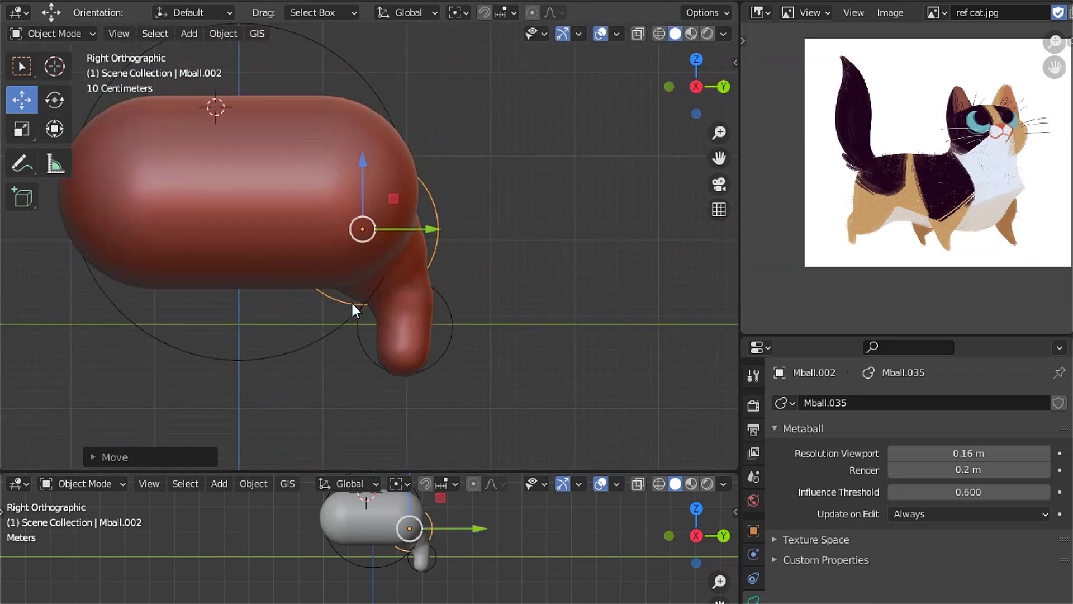
key(ctrl+KP_3)
scroll(352, 305, up, 2)
Move and tilt the chest ball so the front slopes smoothly into the leg
key(g)
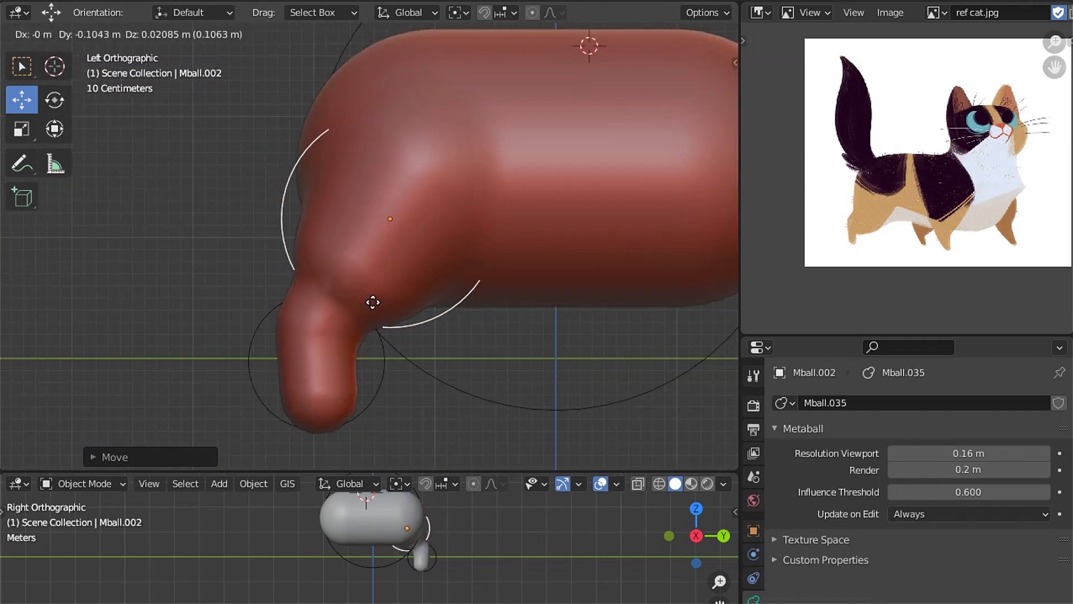
click(373, 299)
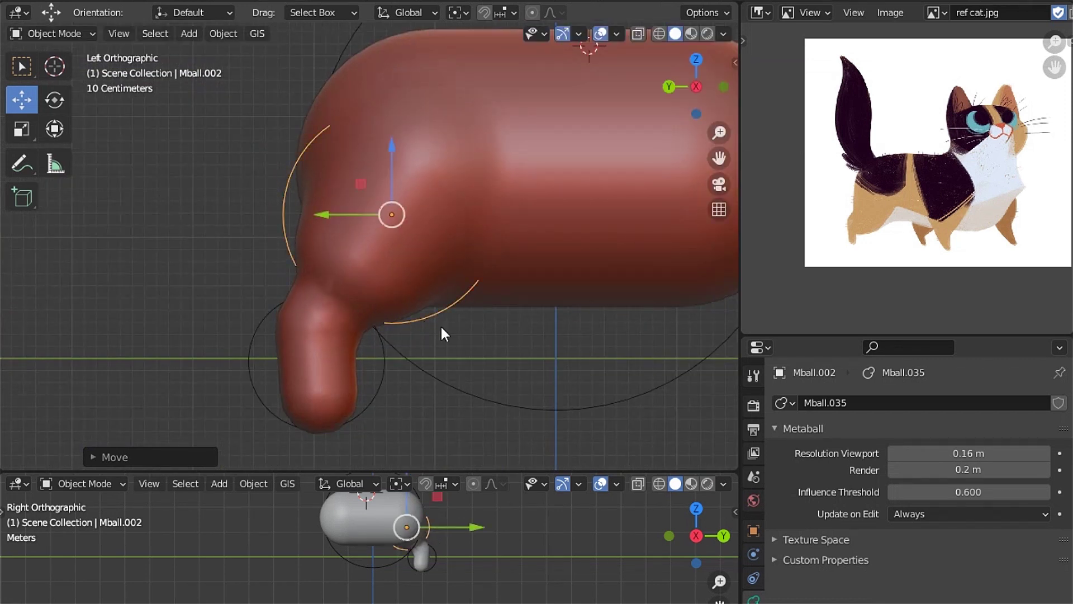
key(r)
click(473, 321)
key(g)
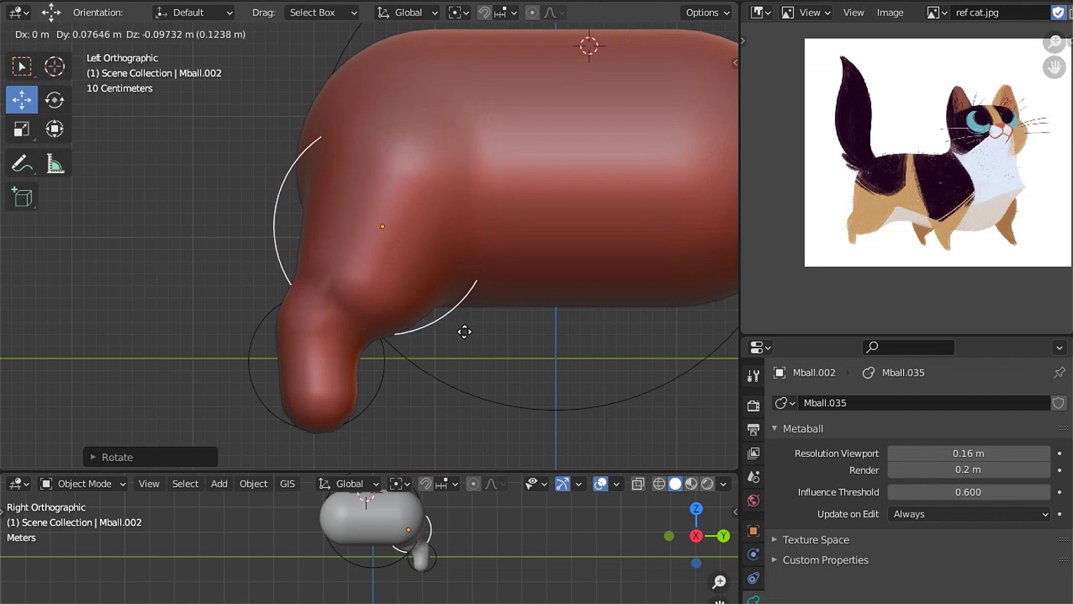
click(473, 325)
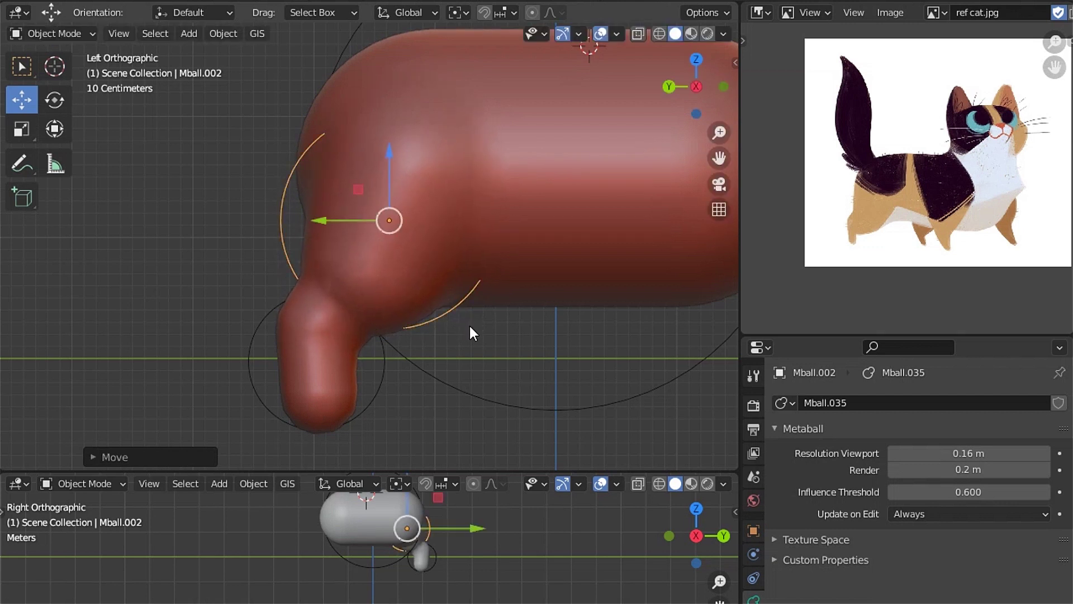
scroll(464, 326, down, 3)
scroll(442, 330, down, 1)
scroll(424, 339, up, 3)
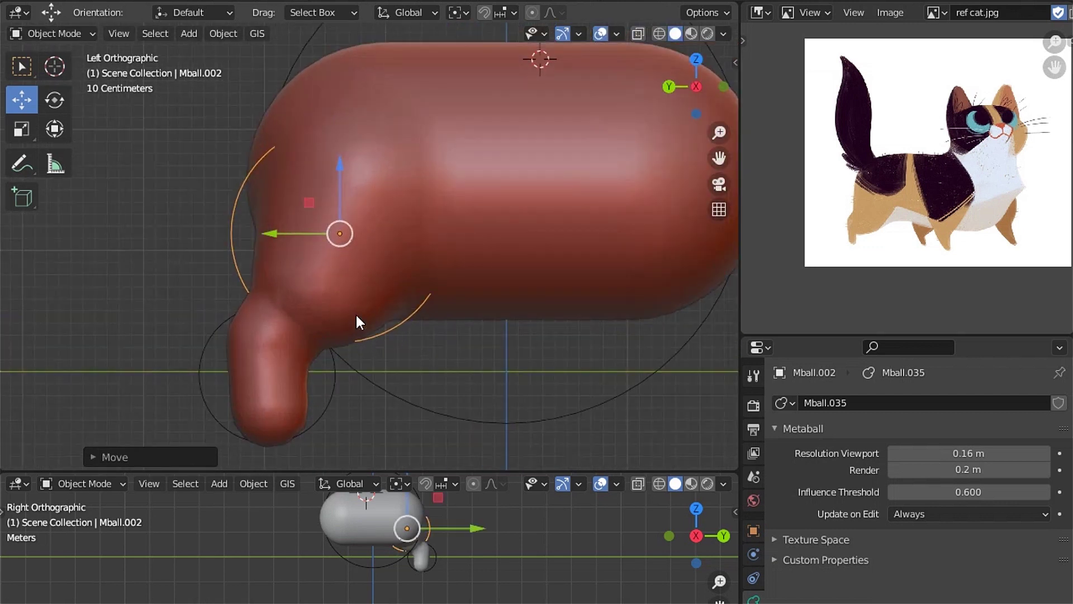
Stretch the chest ball Mball.002 along its local axis using Normal orientation
click(21, 129)
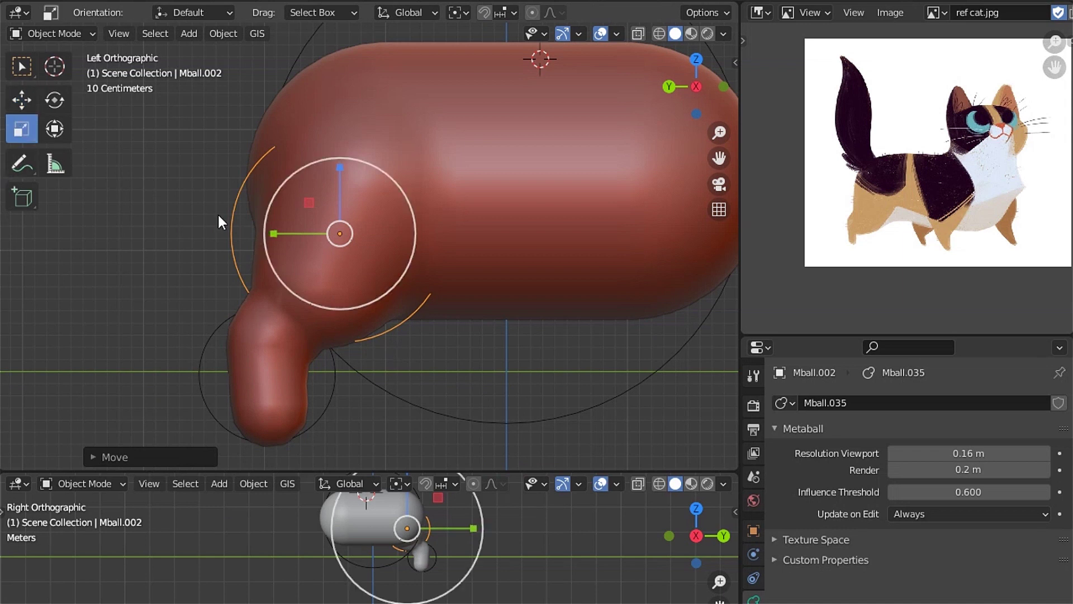
scroll(425, 290, down, 2)
key(comma)
click(426, 394)
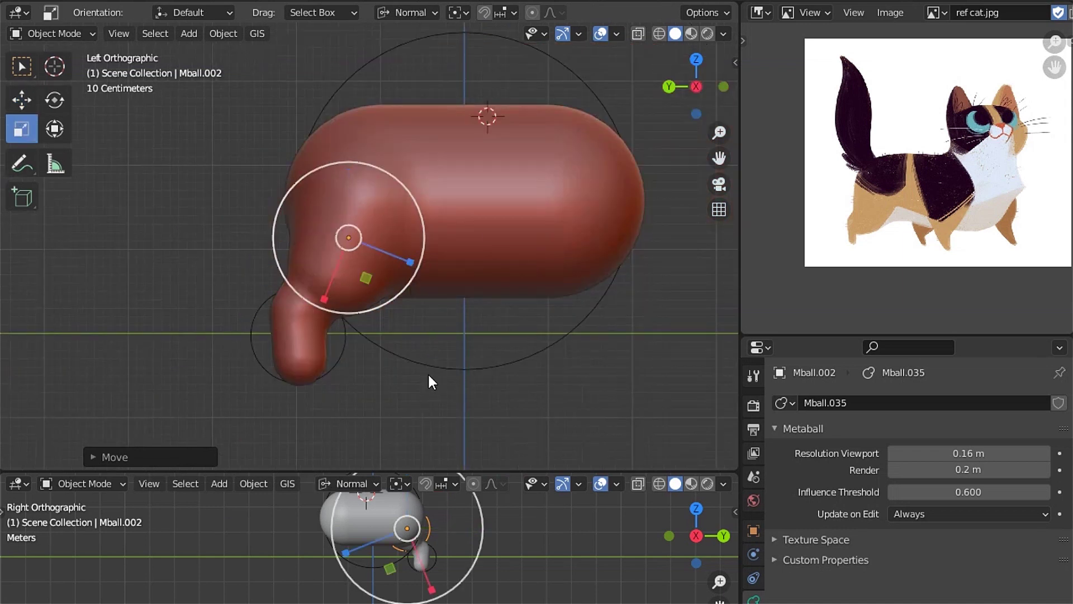
drag(322, 300, 319, 309)
scroll(407, 297, down, 3)
key(ctrl+Tab)
click(287, 303)
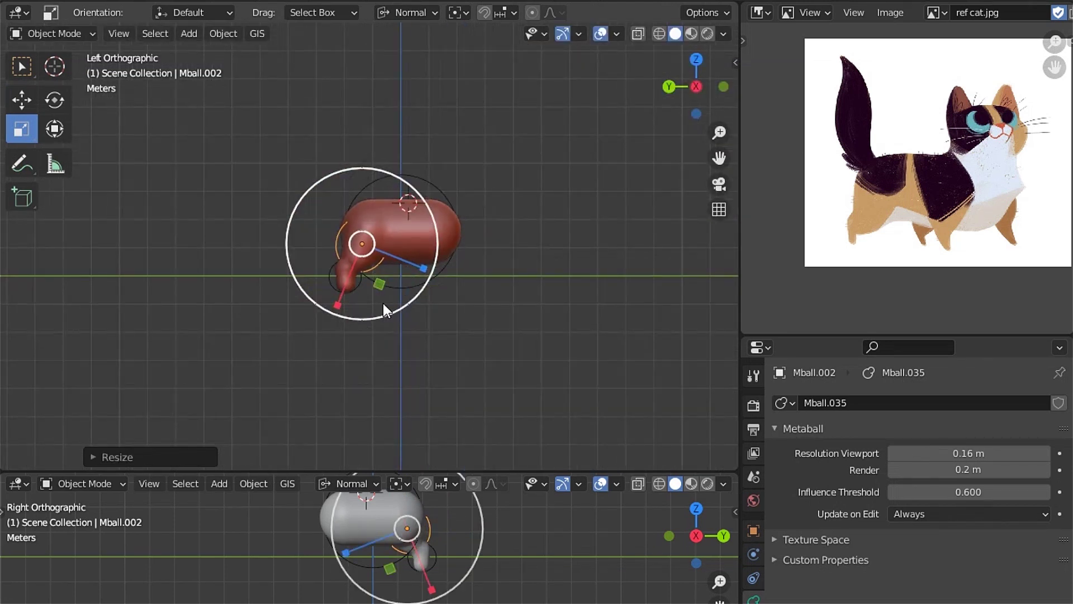
scroll(384, 303, up, 2)
middle_drag(374, 315, 358, 290)
Return to the Move tool with Global transform orientation
click(21, 100)
key(period)
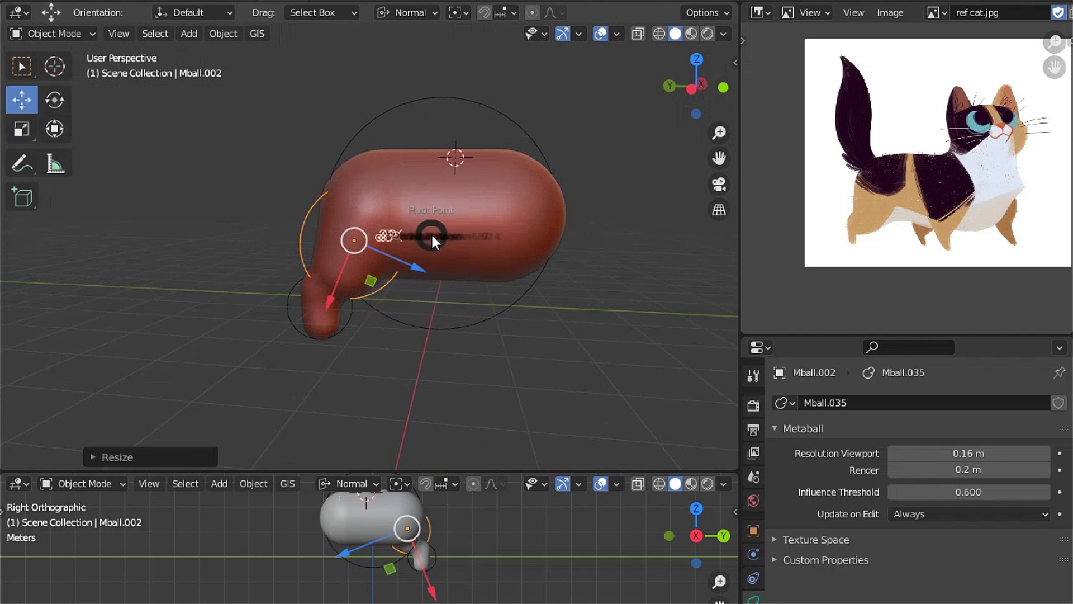
click(358, 234)
key(comma)
click(319, 247)
key(comma)
click(272, 288)
middle_drag(337, 256, 380, 256)
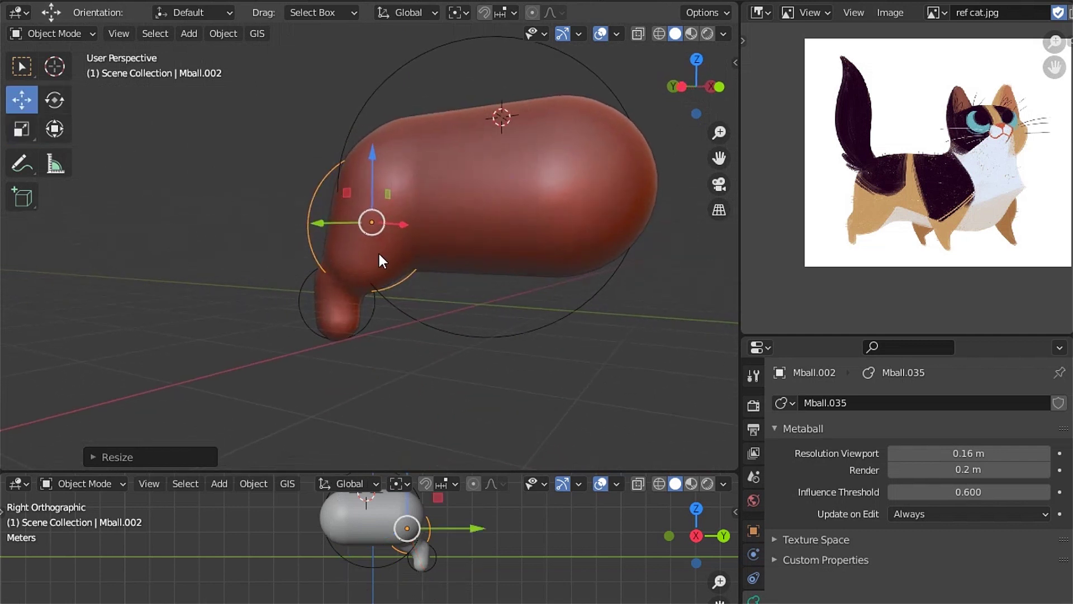
Select the front leg ball Mball.001 and raise it along Z
click(374, 296)
middle_drag(416, 293, 427, 301)
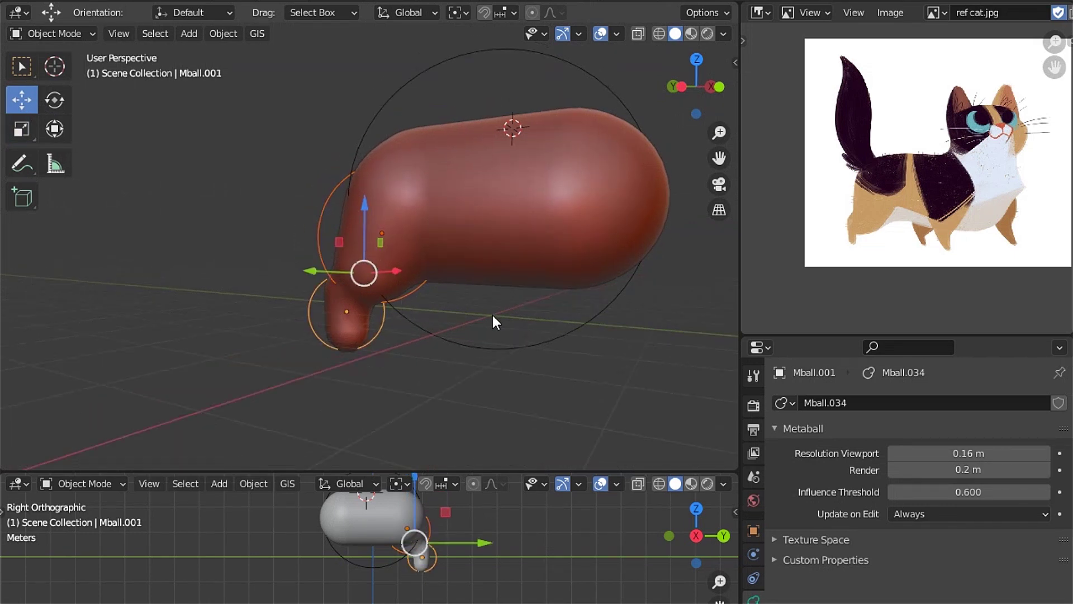
mouse_move(499, 244)
middle_down()
mouse_move(484, 285)
mouse_move(356, 307)
middle_up()
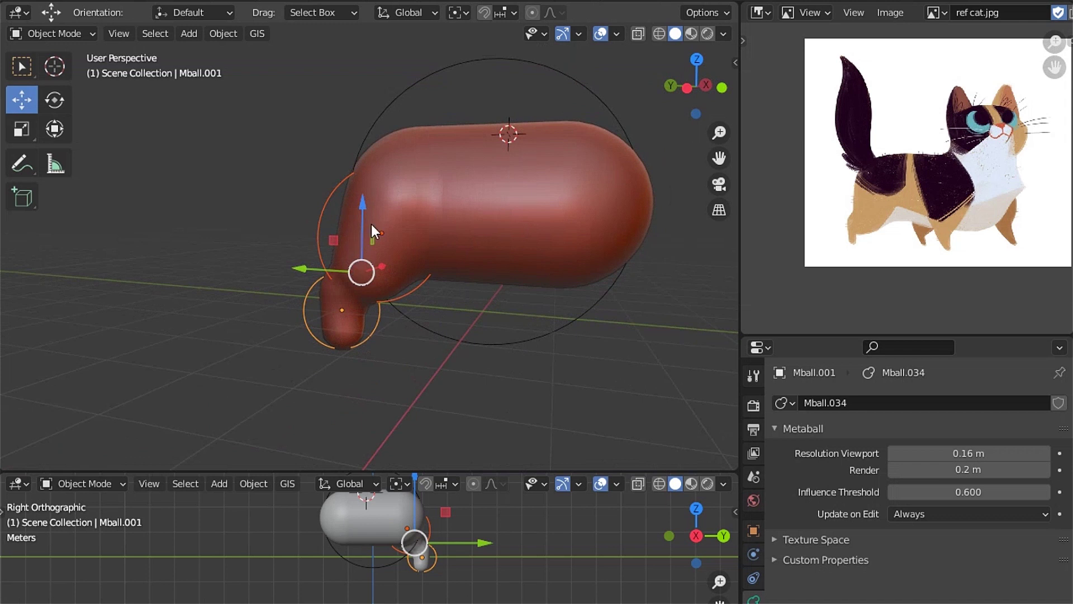
mouse_move(362, 205)
mouse_down()
mouse_move(365, 193)
mouse_move(304, 283)
mouse_up()
click(304, 282)
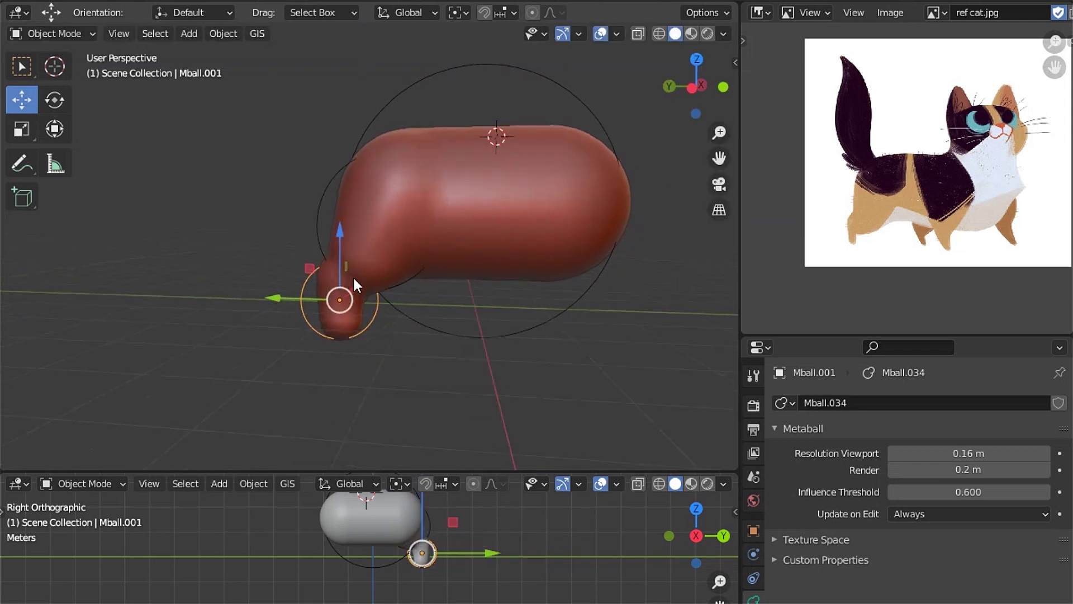
middle_drag(354, 276, 342, 231)
drag(342, 234, 340, 221)
key(KP_1)
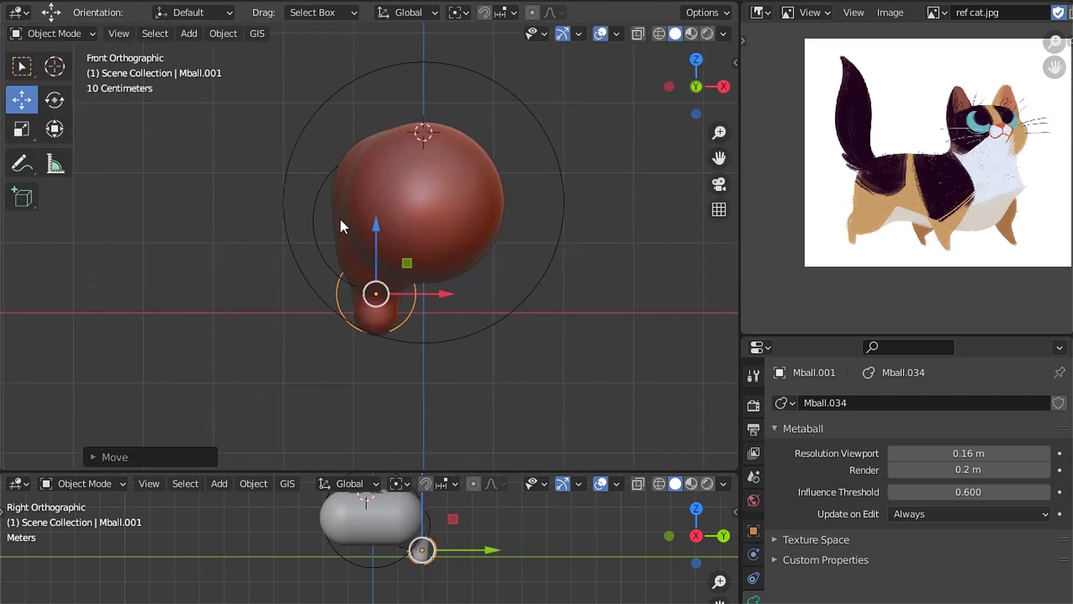
mouse_move(341, 220)
middle_down()
mouse_move(450, 291)
mouse_move(433, 273)
mouse_move(565, 386)
middle_up()
Shrink the front leg ball to 0.67 and check it from front and side
key(s)
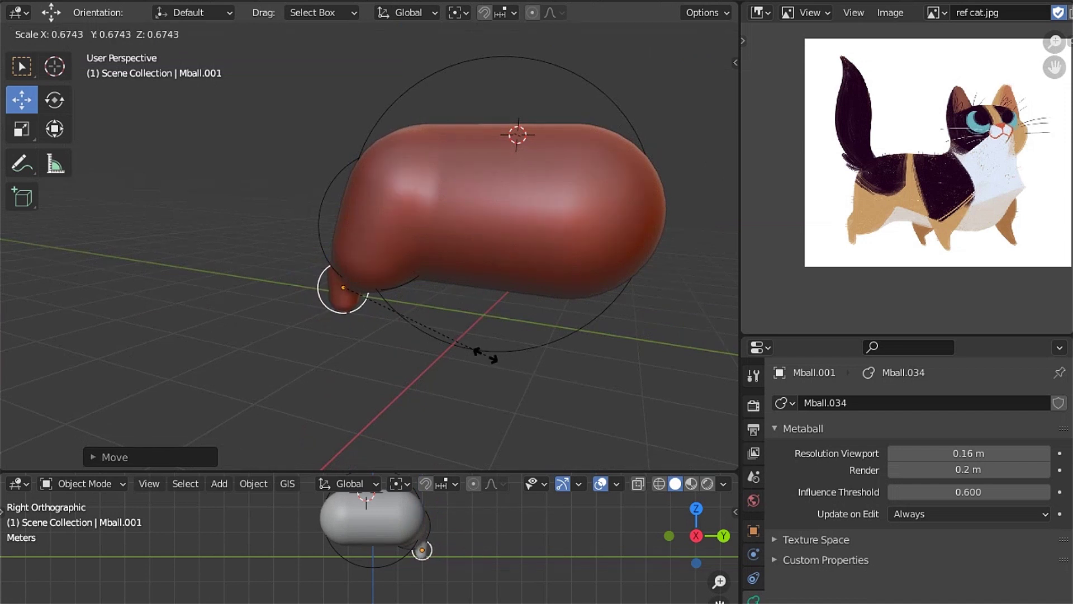
click(380, 280)
key(KP_1)
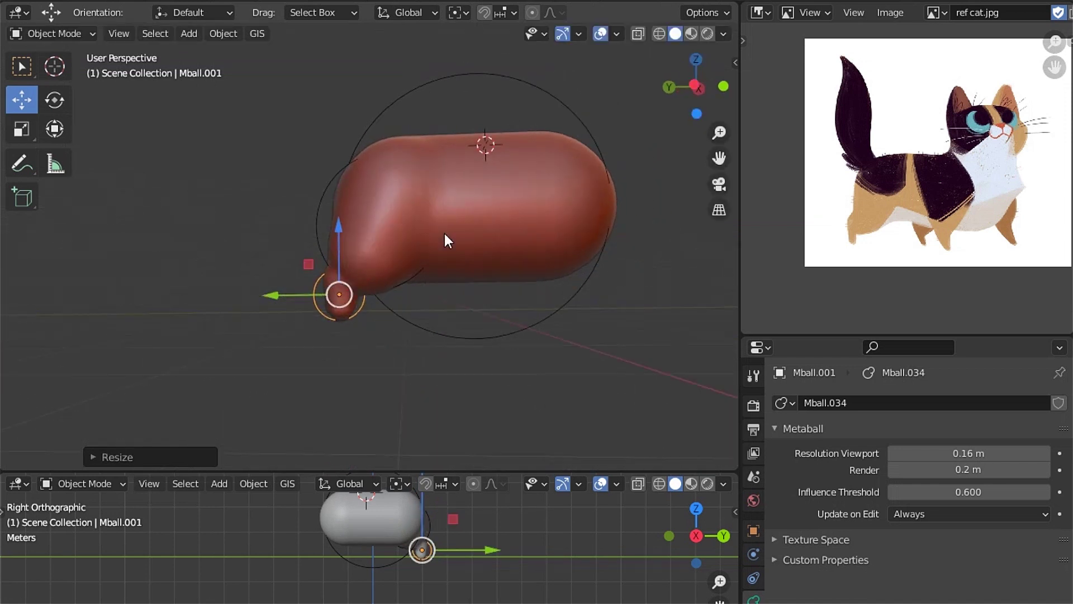
key(ctrl+KP_3)
mouse_move(444, 234)
middle_down()
mouse_move(358, 264)
mouse_move(591, 244)
middle_up()
scroll(358, 264, up, 3)
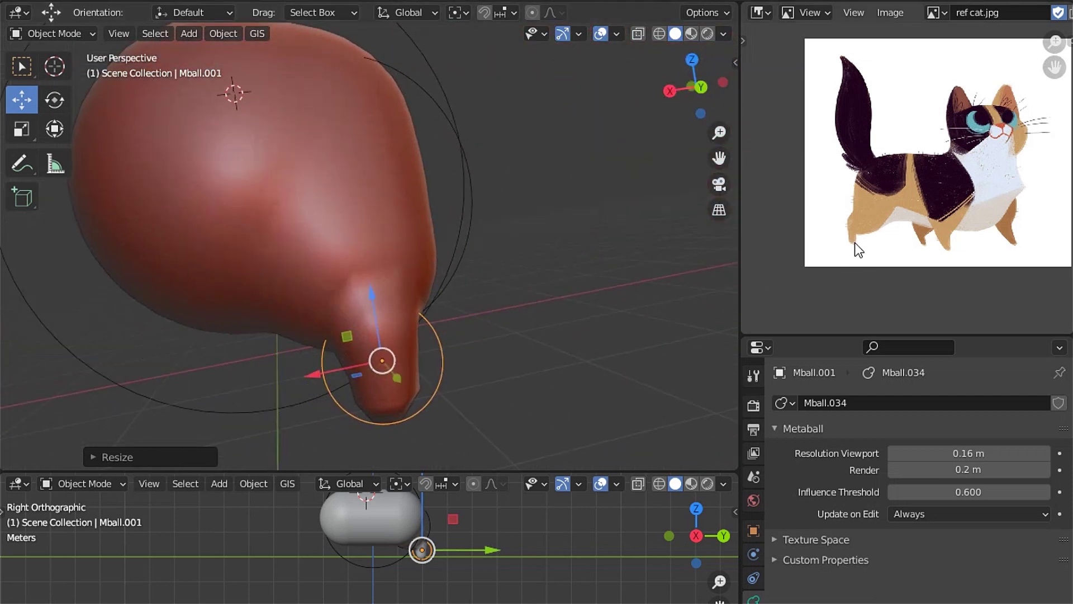
middle_drag(534, 320, 370, 262)
scroll(370, 261, down, 3)
mouse_move(469, 161)
middle_down()
mouse_move(716, 278)
mouse_move(595, 97)
middle_up()
Inspect the silhouette without overlays and set metaball Resolution Viewport to 0.11 m
click(600, 35)
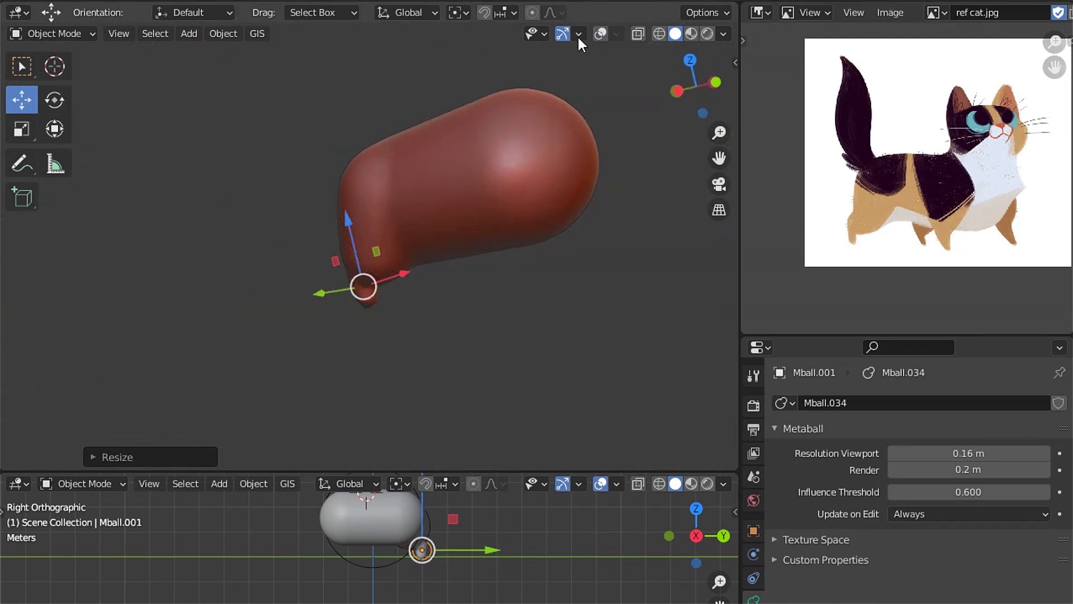
click(562, 33)
mouse_move(391, 186)
middle_down()
mouse_move(602, 263)
mouse_move(426, 209)
mouse_move(528, 303)
mouse_move(482, 293)
middle_up()
key(s)
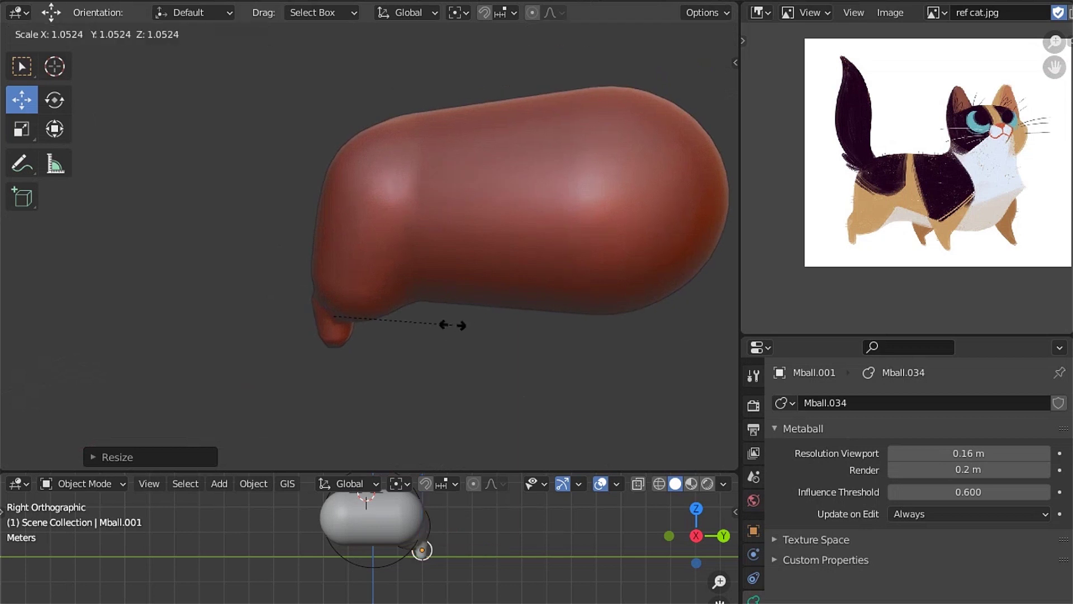
right_click(515, 343)
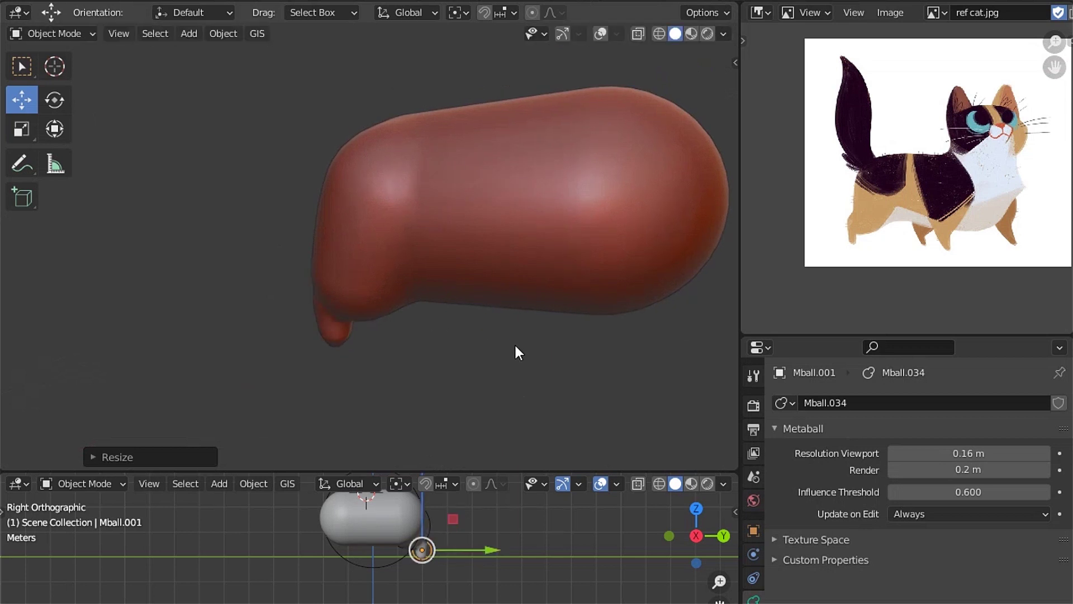
drag(969, 452, 945, 453)
scroll(583, 310, down, 4)
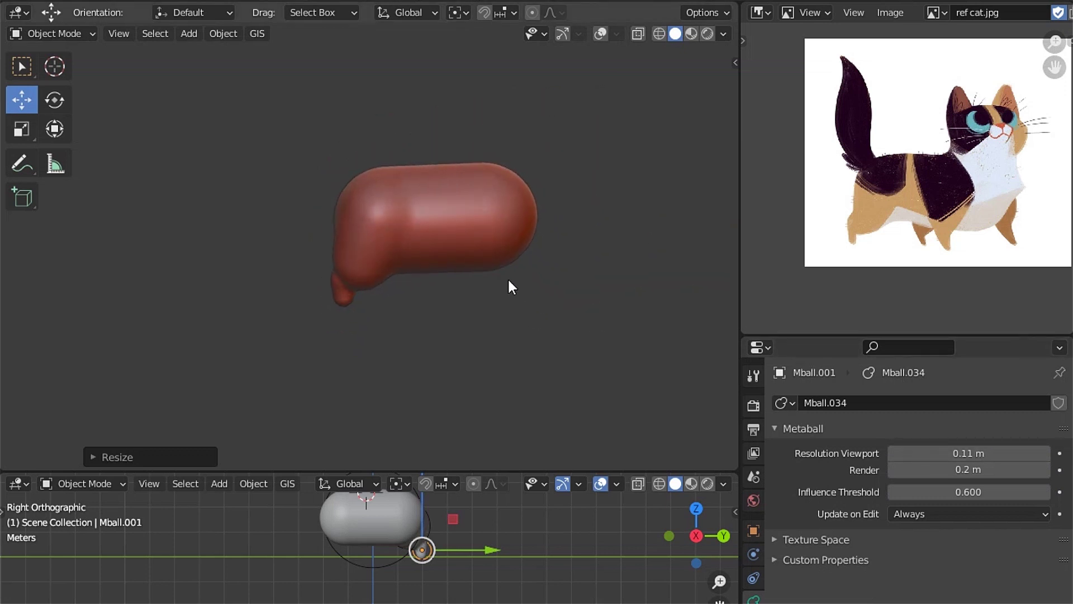
scroll(508, 281, up, 1)
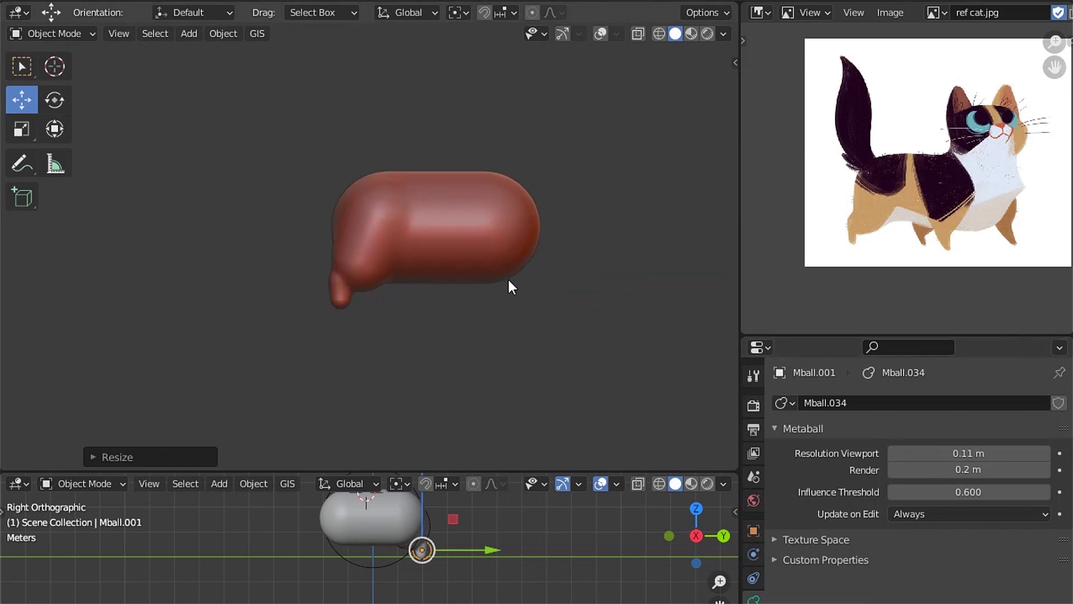
scroll(508, 281, up, 1)
click(603, 34)
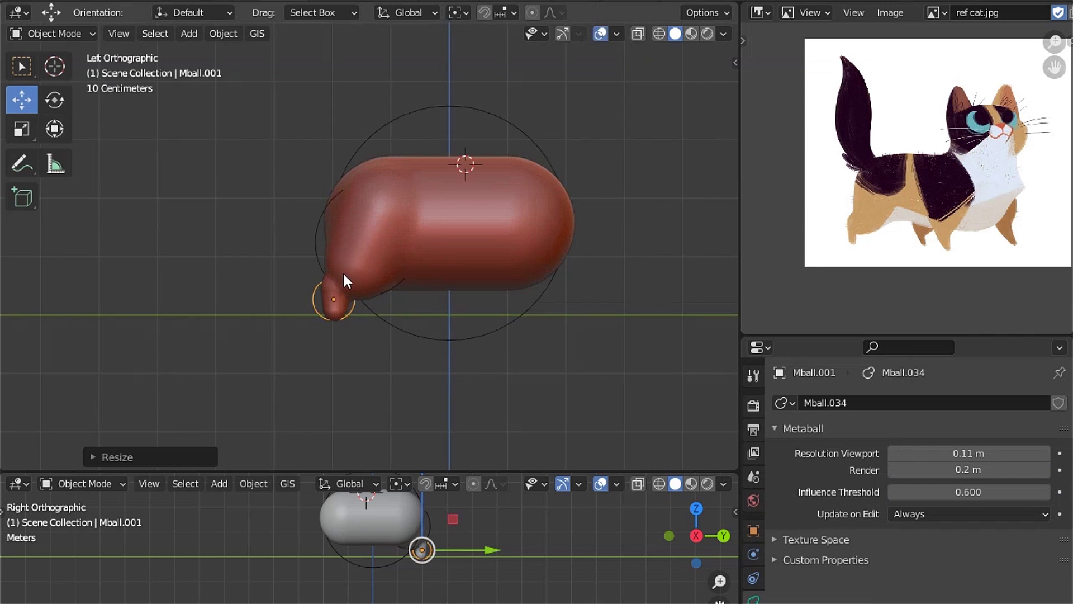
click(312, 241)
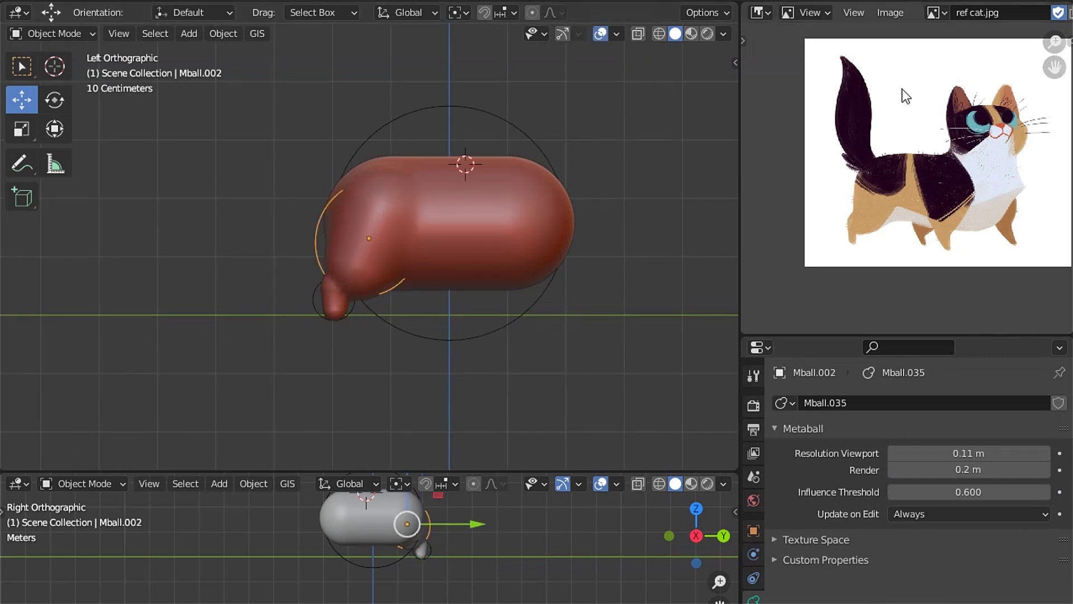
Squash the chest ball along its local axis in Normal orientation
click(562, 33)
key(comma)
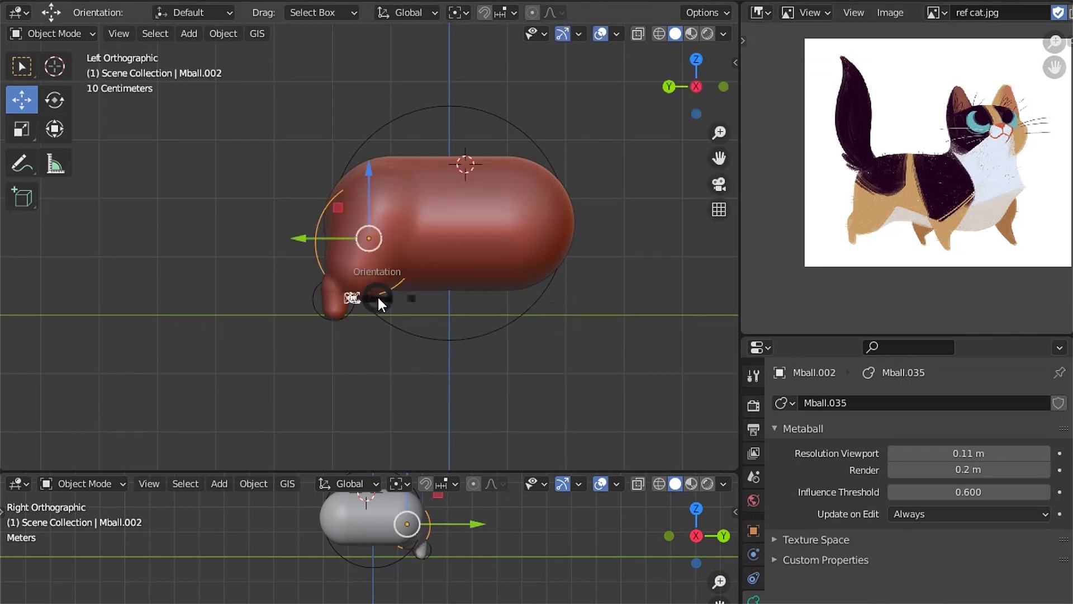
click(380, 389)
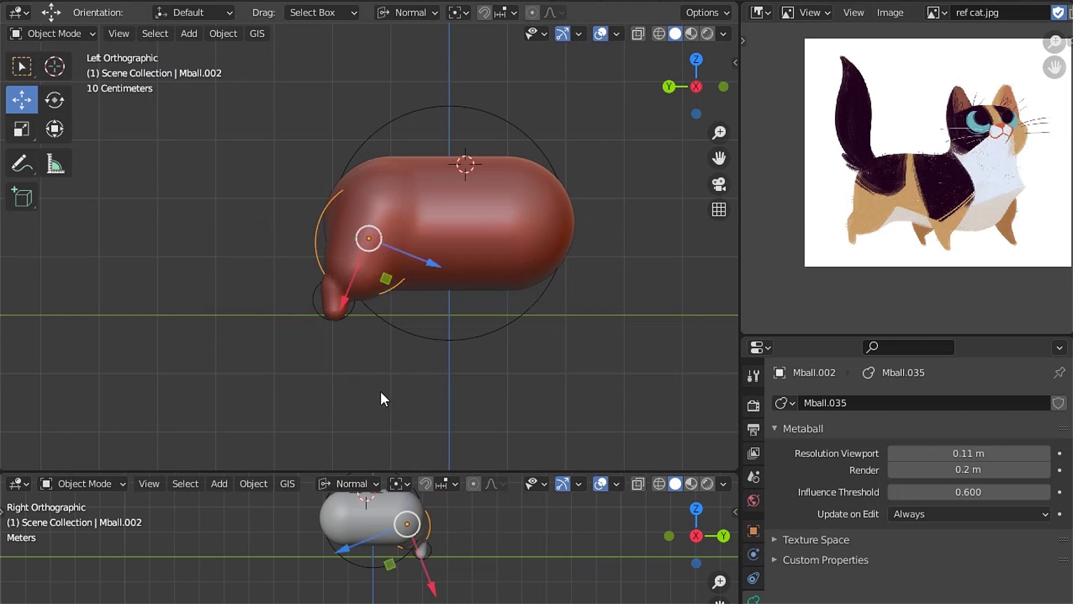
click(25, 126)
drag(340, 298, 346, 283)
mouse_move(413, 341)
middle_down()
mouse_move(424, 270)
mouse_move(366, 271)
mouse_move(360, 253)
mouse_move(400, 264)
mouse_move(2, 100)
middle_up()
Switch back to the Move tool and inspect the body from the side
click(23, 102)
scroll(301, 274, down, 4)
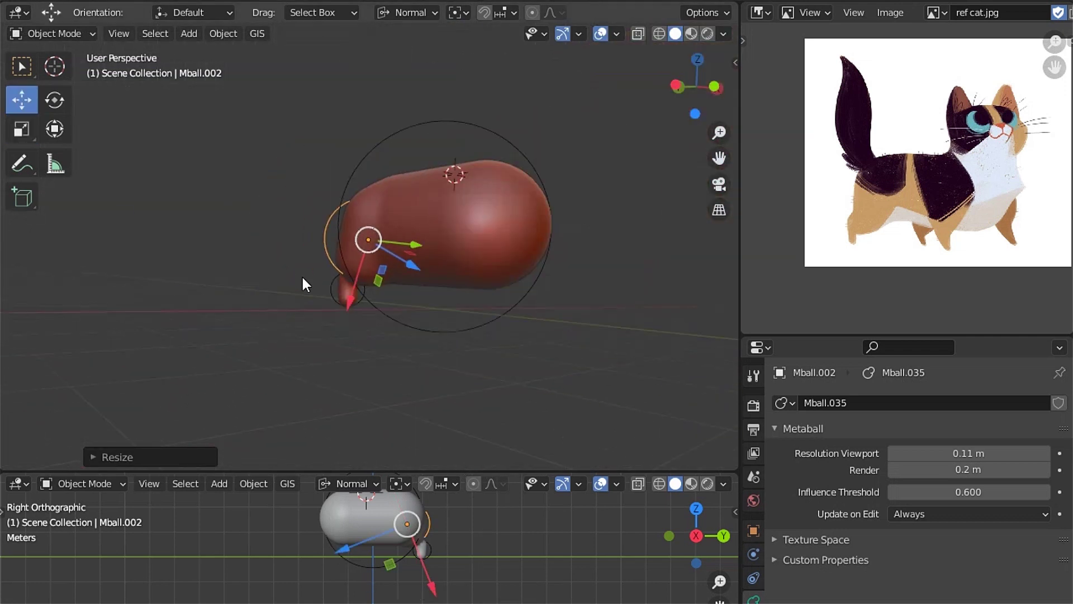
click(599, 32)
mouse_move(382, 232)
middle_down()
mouse_move(392, 288)
mouse_move(517, 316)
mouse_move(431, 309)
mouse_move(342, 280)
mouse_move(366, 294)
mouse_move(407, 273)
mouse_move(406, 288)
mouse_move(372, 278)
mouse_move(469, 290)
mouse_move(412, 220)
middle_up()
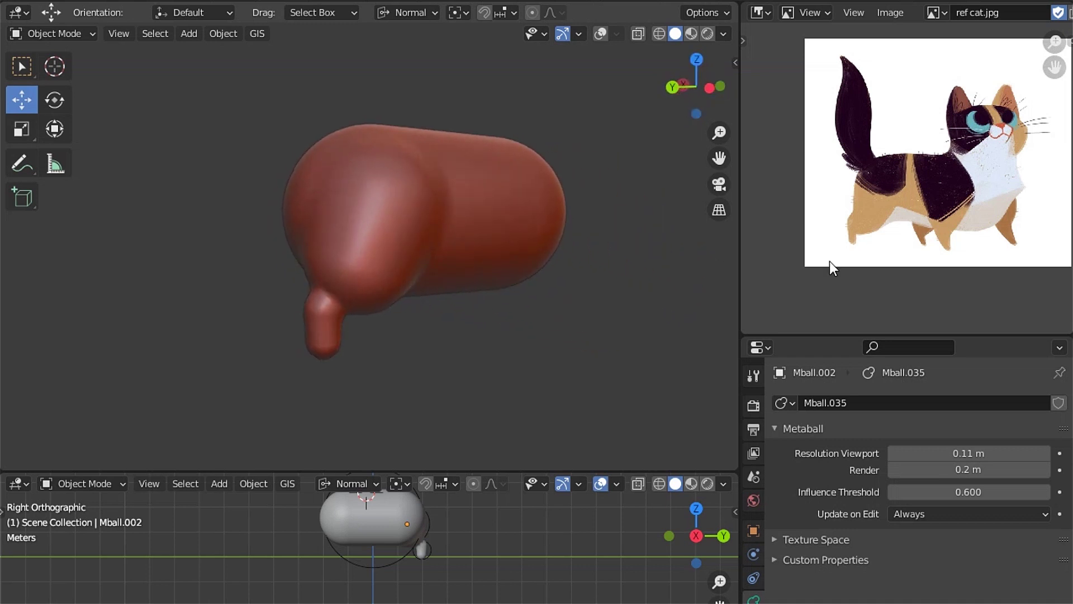
mouse_move(447, 263)
middle_down()
mouse_move(486, 263)
mouse_move(438, 221)
middle_up()
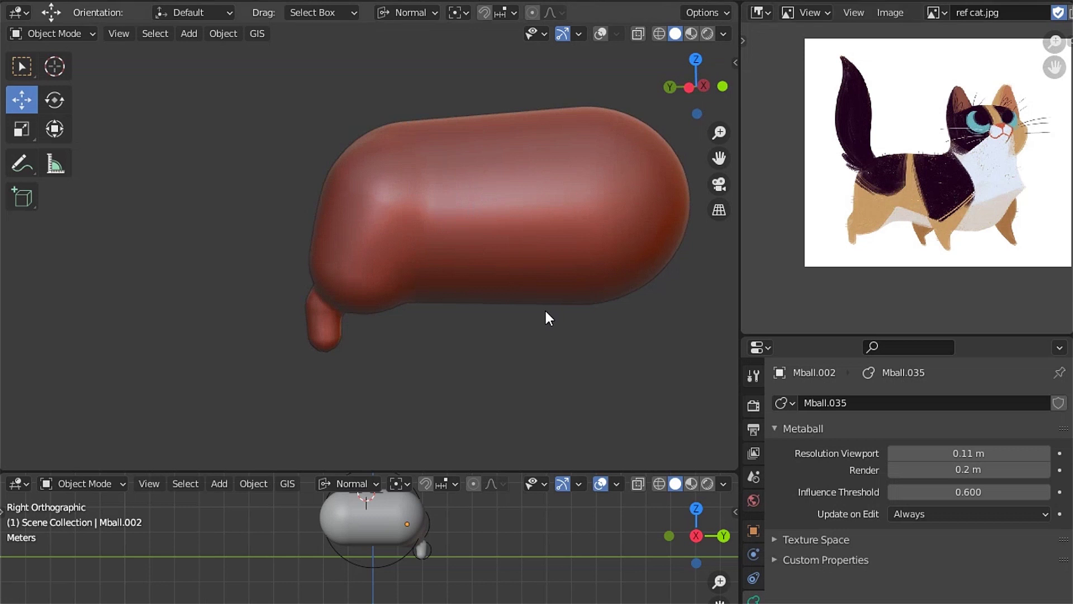
shift+middle_drag(546, 314, 494, 324)
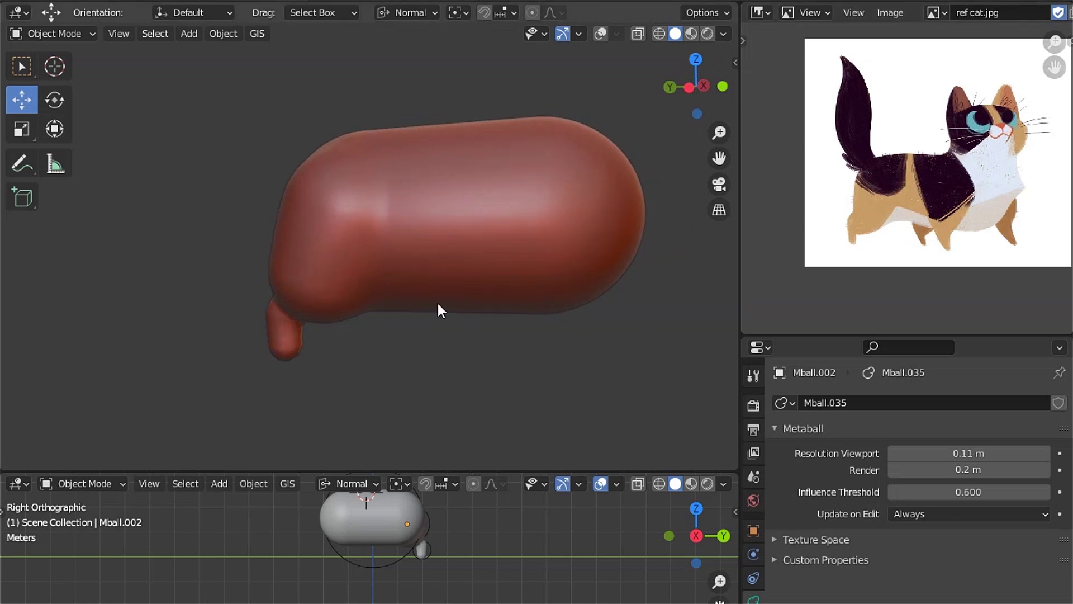
click(600, 35)
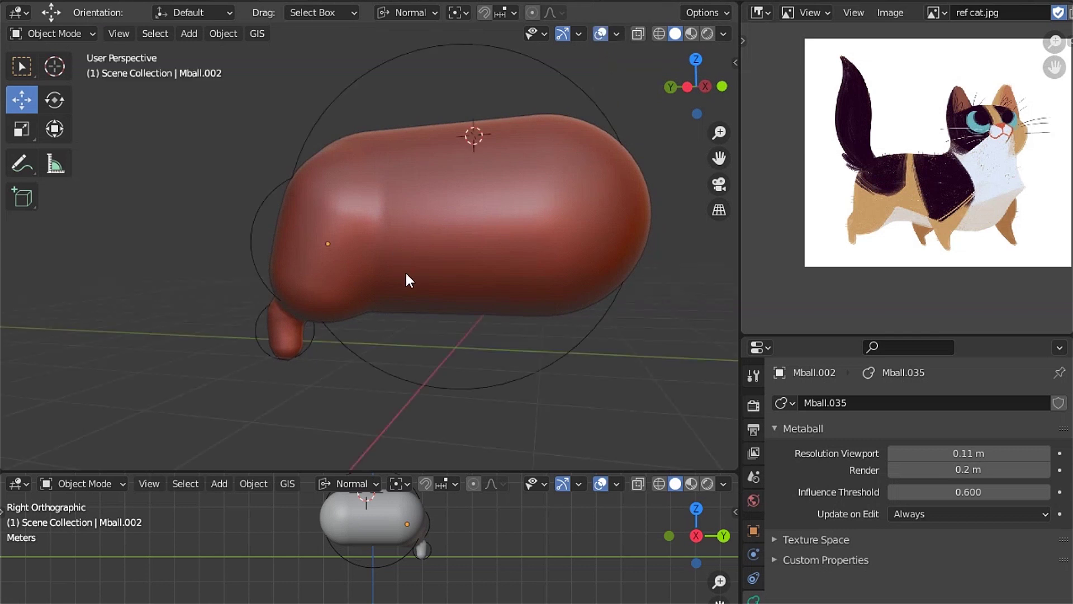
Shrink the rear body metaball slightly and nudge it into place
click(235, 244)
key(s)
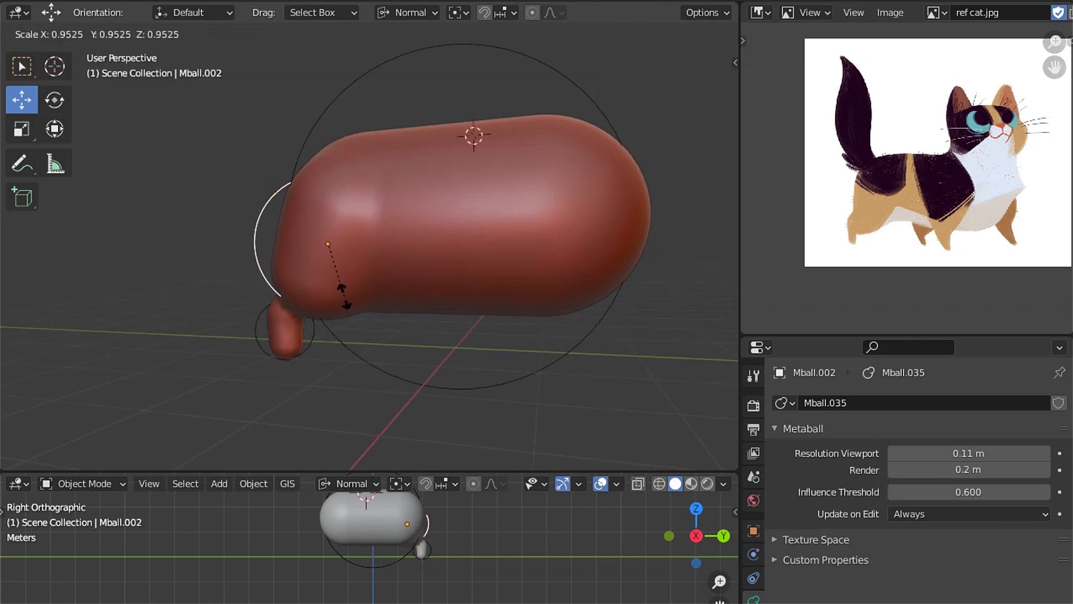
click(342, 295)
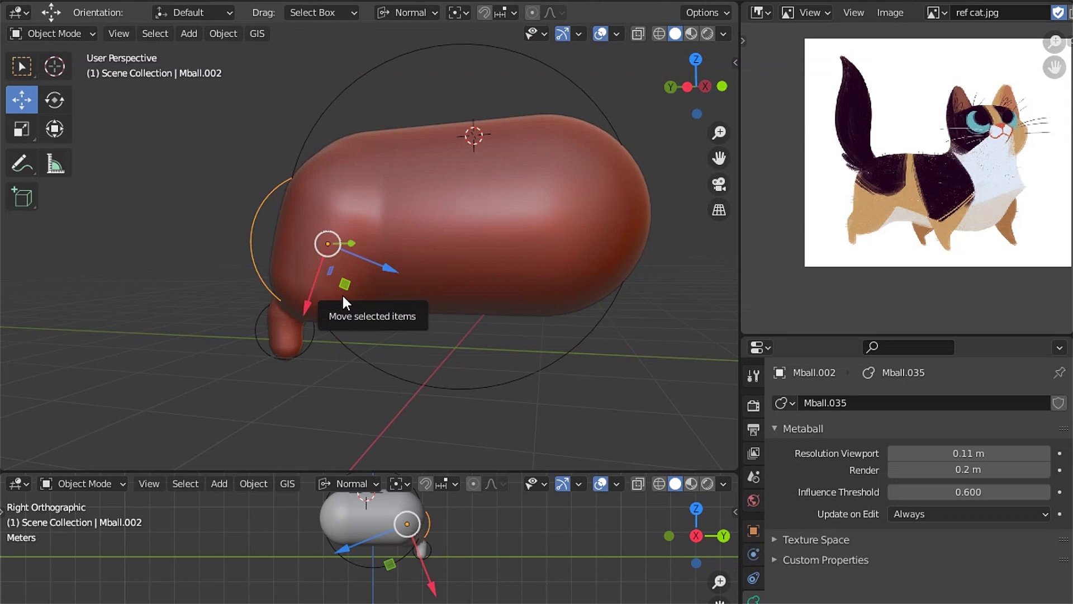
key(KP_1)
key(ctrl+KP_3)
scroll(448, 307, down, 1)
scroll(425, 314, up, 1)
key(g)
click(461, 267)
Select the back leg metaball and set transform orientation to Global
click(320, 345)
scroll(369, 347, down, 1)
key(comma)
click(254, 356)
Move the back leg further rearward along Y
key(g)
key(y)
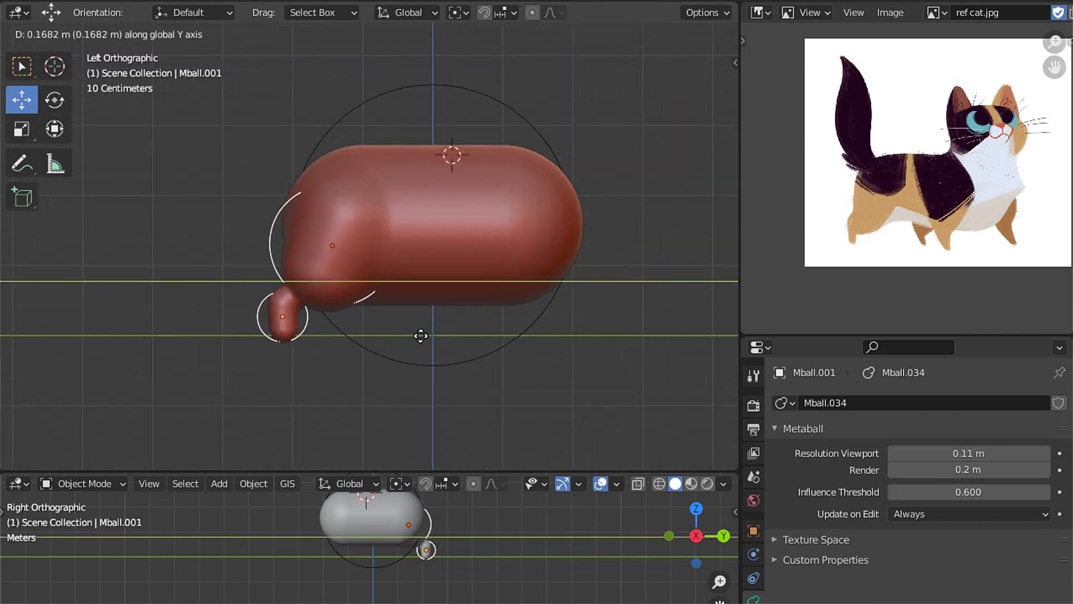
click(420, 342)
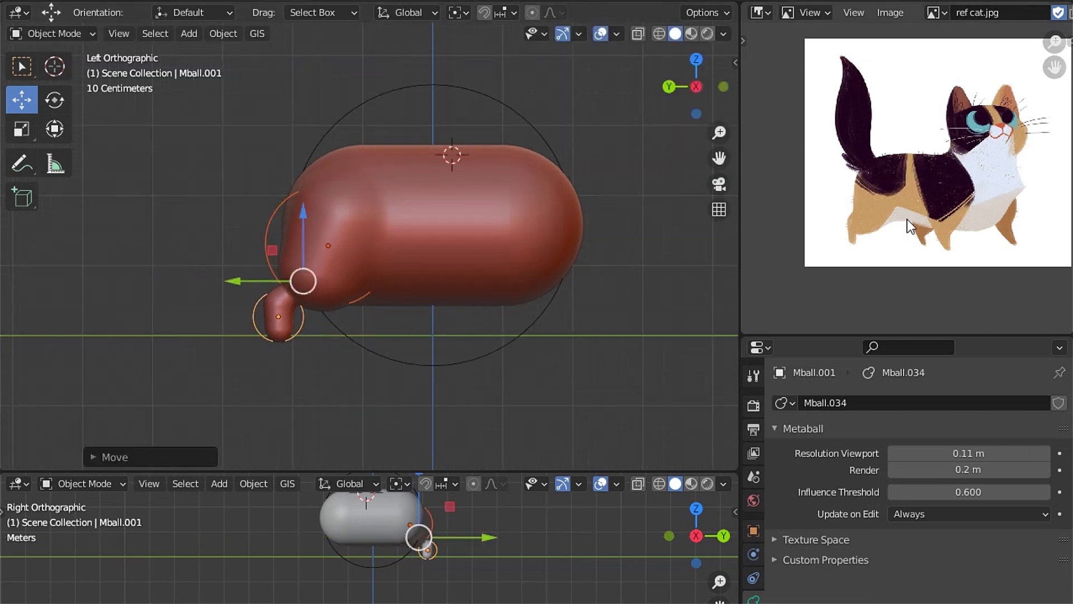
Compare the legs with the gato.jpg photo, then return to ref cat.jpg
click(933, 13)
click(904, 35)
scroll(914, 203, up, 3)
scroll(950, 190, up, 2)
mouse_move(546, 193)
middle_down()
mouse_move(389, 203)
mouse_move(606, 283)
mouse_move(647, 271)
mouse_move(517, 277)
mouse_move(625, 266)
mouse_move(499, 266)
middle_up()
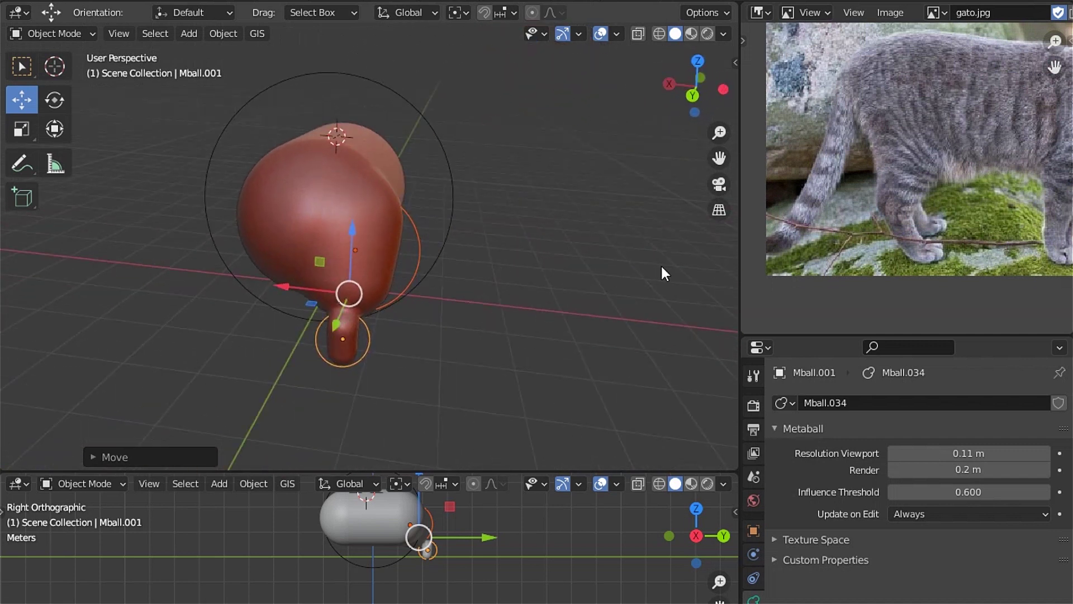
scroll(894, 237, down, 1)
middle_drag(894, 234, 854, 250)
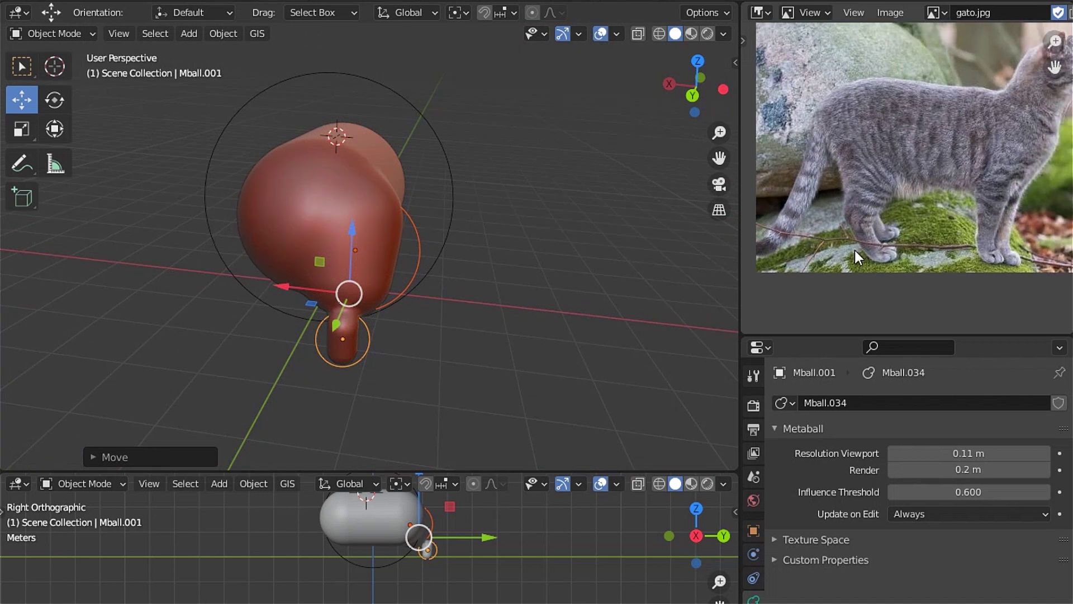
click(937, 13)
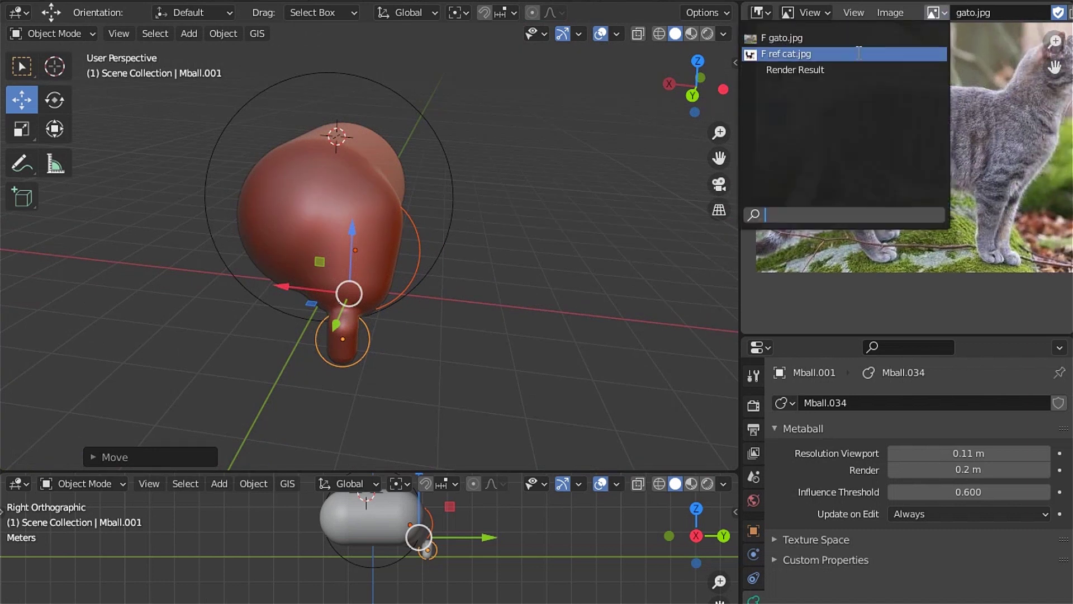
click(794, 48)
scroll(883, 232, down, 5)
scroll(882, 233, up, 5)
scroll(895, 233, down, 2)
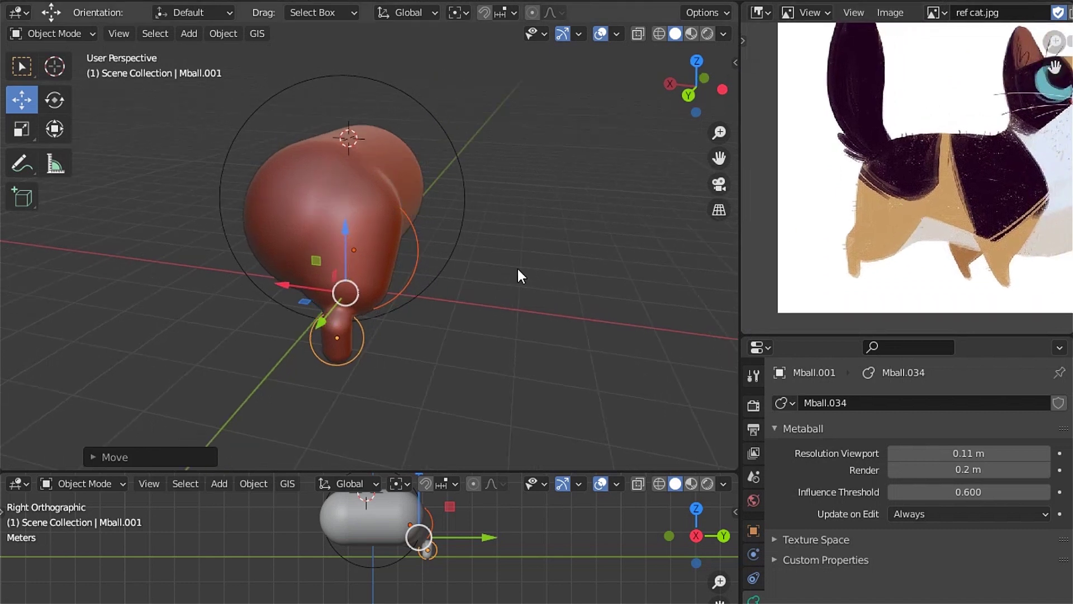
Select the back leg metaball from the left side view
key(KP_3)
key(ctrl+KP_3)
scroll(518, 270, up, 2)
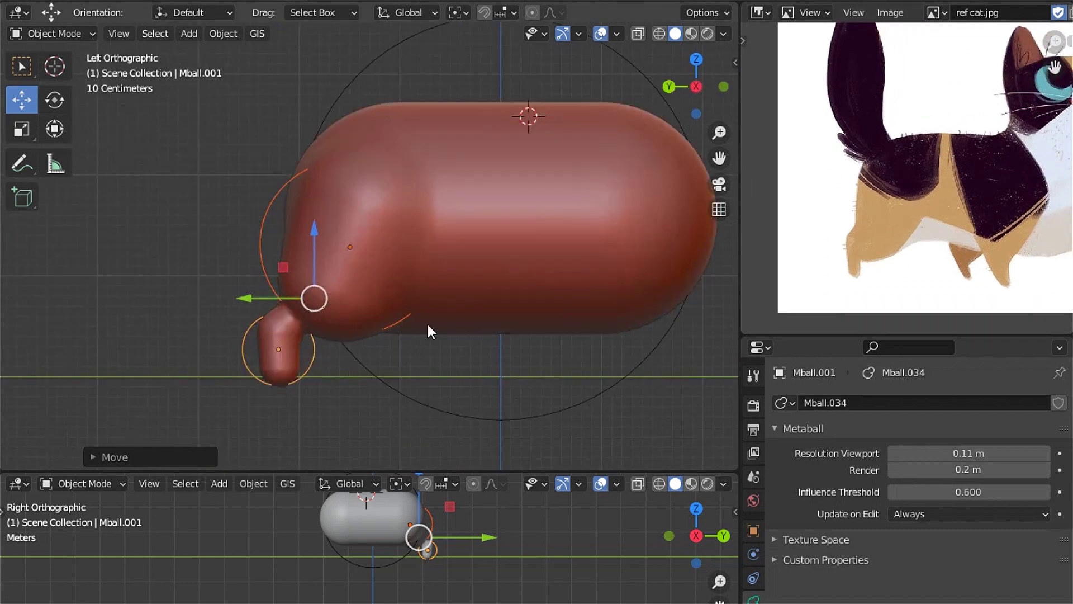
click(315, 351)
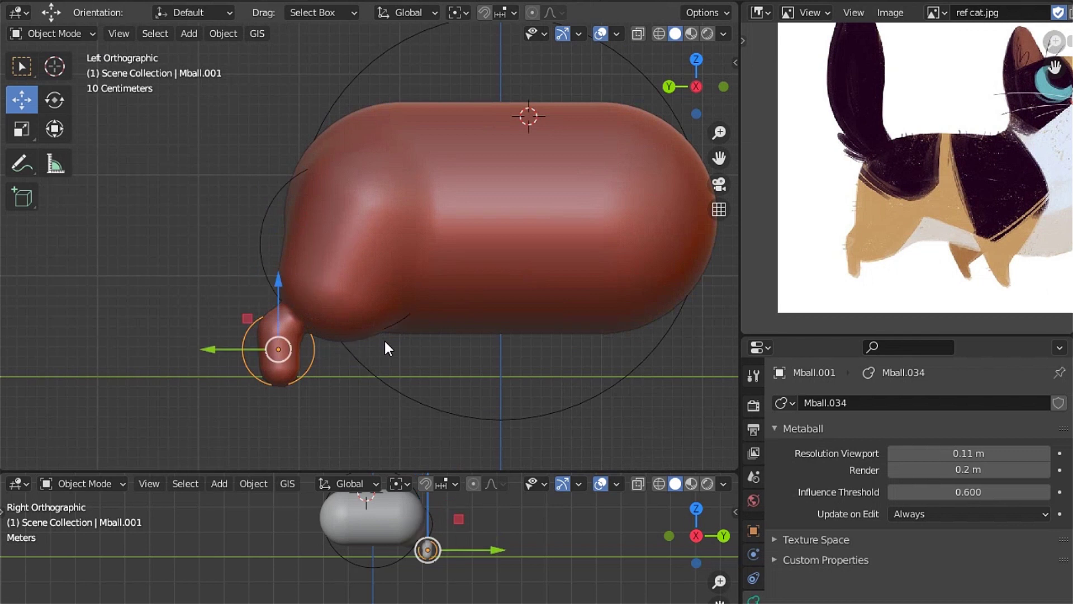
scroll(384, 339, down, 5)
scroll(417, 323, up, 3)
mouse_move(453, 296)
middle_down()
mouse_move(358, 262)
mouse_move(280, 215)
middle_up()
click(279, 216)
click(336, 348)
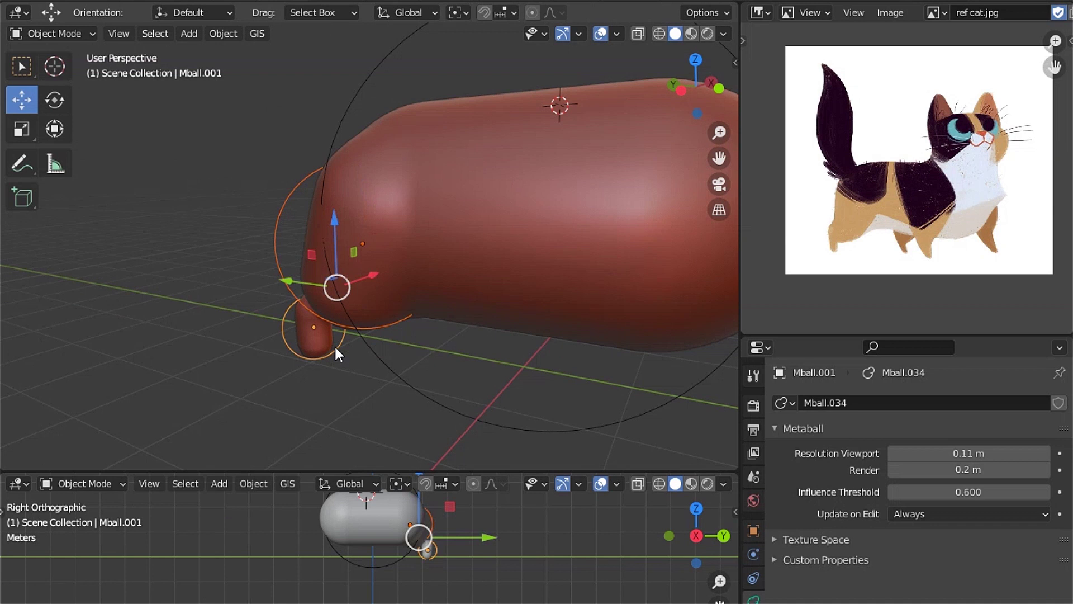
Duplicate the back leg metaball with Shift+D, cancelling the free move
key(KP_3)
key(KP_1)
key(ctrl+KP_3)
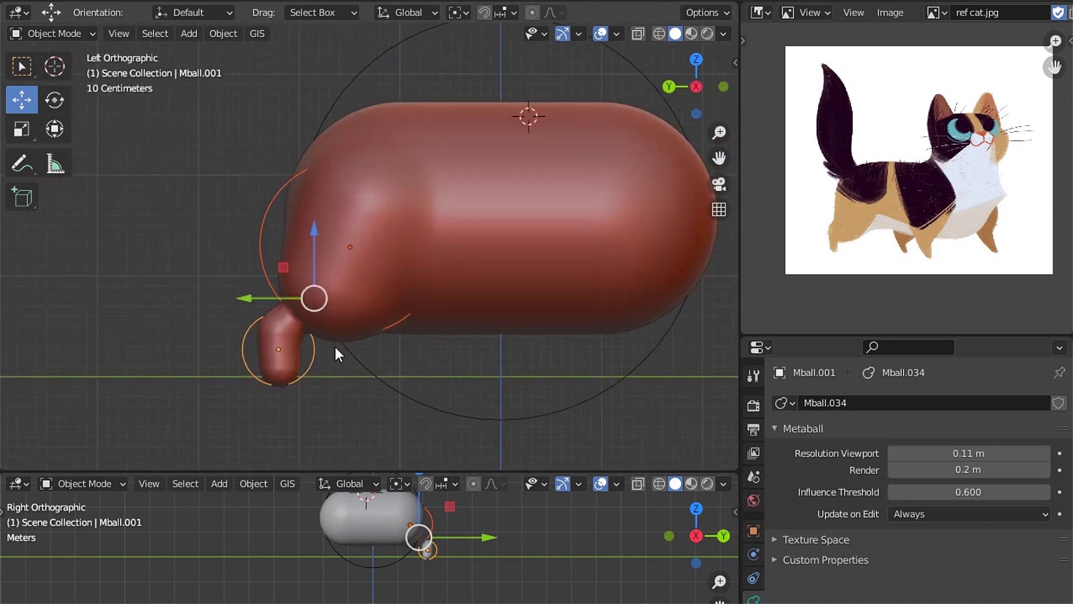
scroll(350, 359, down, 3)
key(shift+d)
right_click(531, 372)
key(comma)
Move the leg copy along Y to sit under the front of the body
key(g)
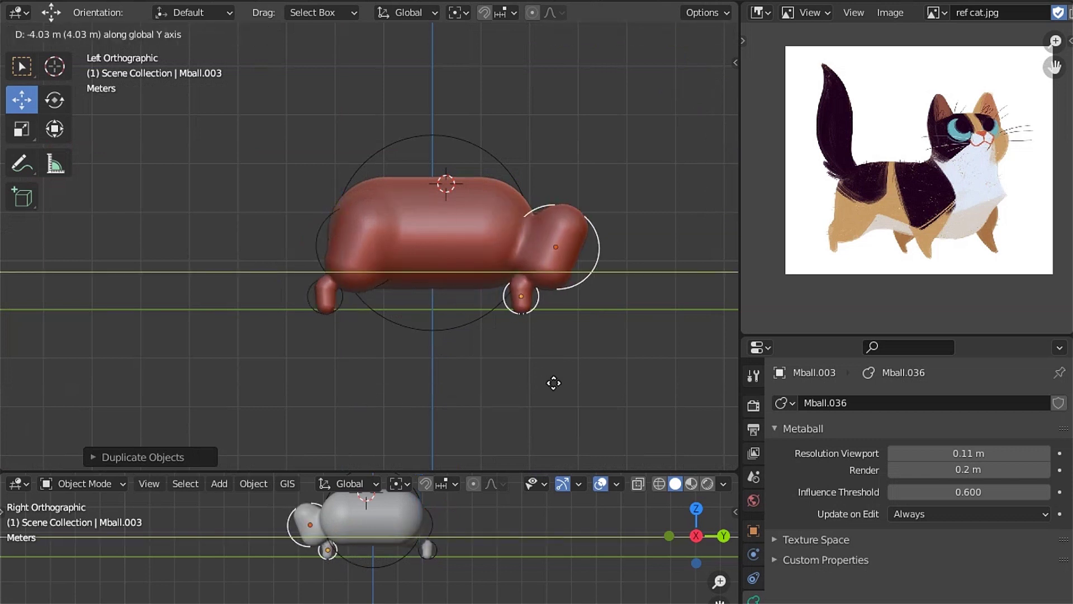
click(562, 386)
scroll(492, 354, up, 2)
scroll(698, 285, up, 2)
Tilt the front bulge metaball and sink it back into the body along Y
click(698, 284)
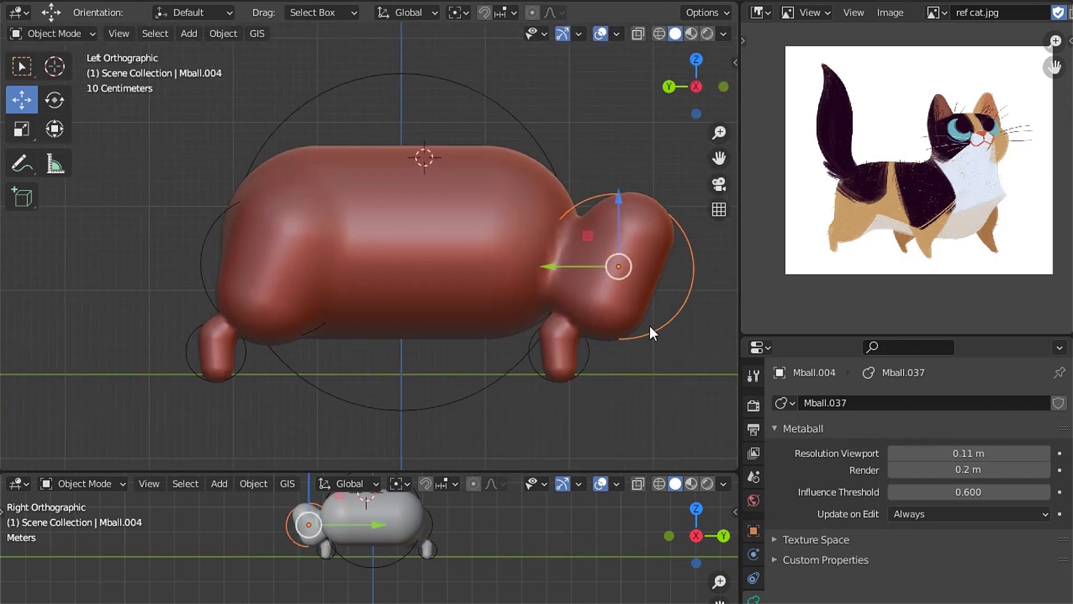
key(t)
key(r)
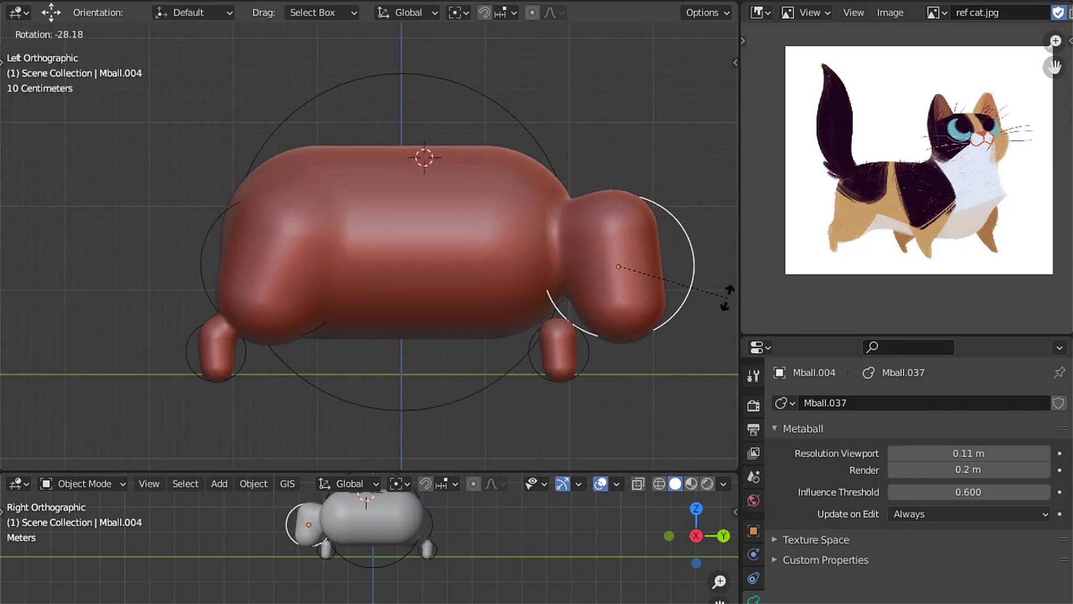
click(721, 304)
key(g)
right_click(666, 311)
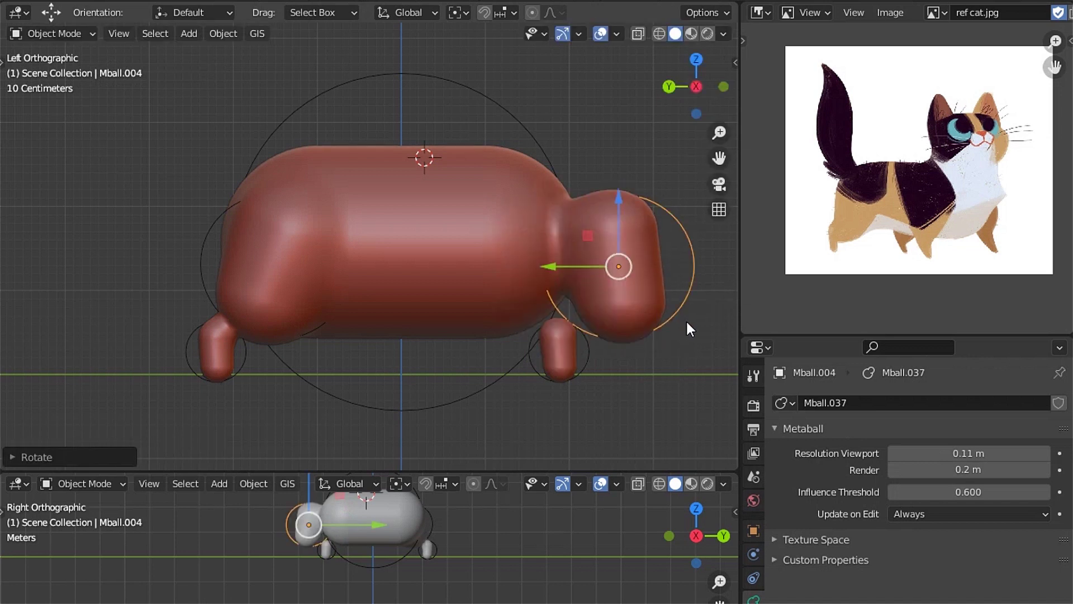
key(g)
key(y)
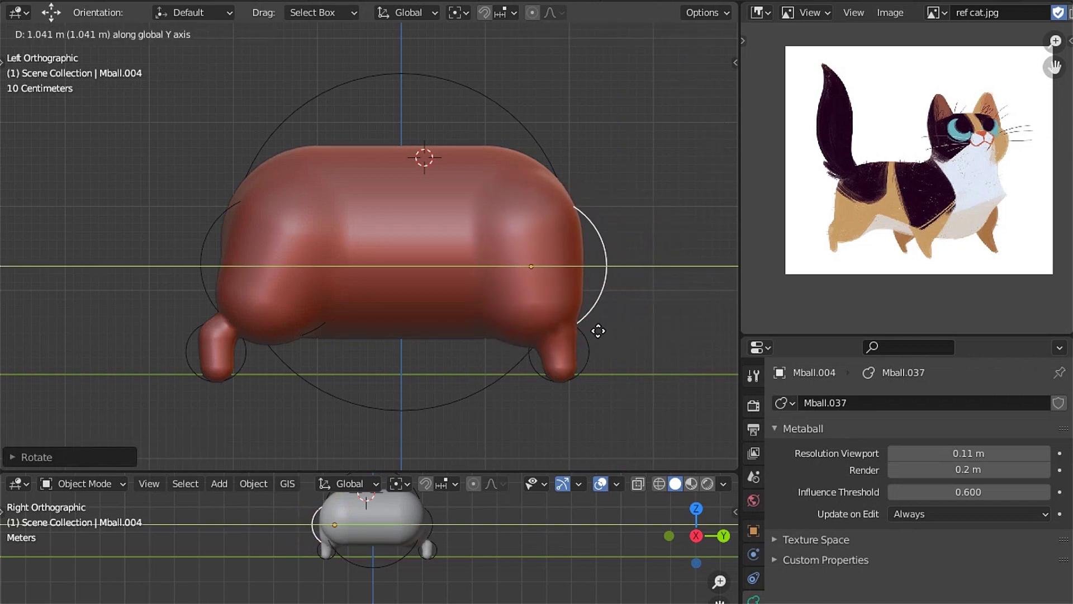
click(584, 333)
key(r)
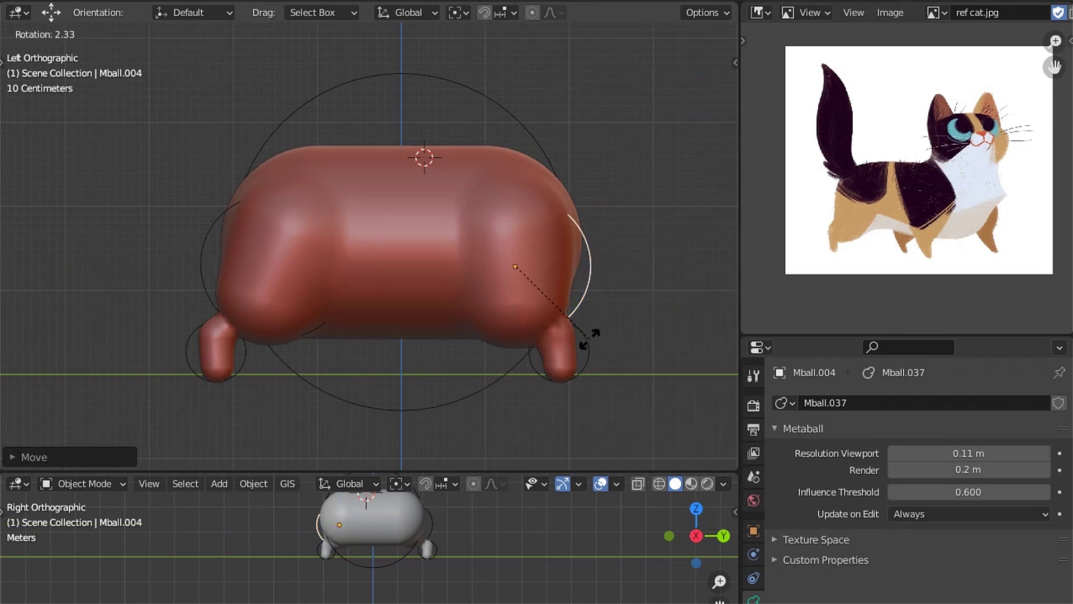
click(590, 338)
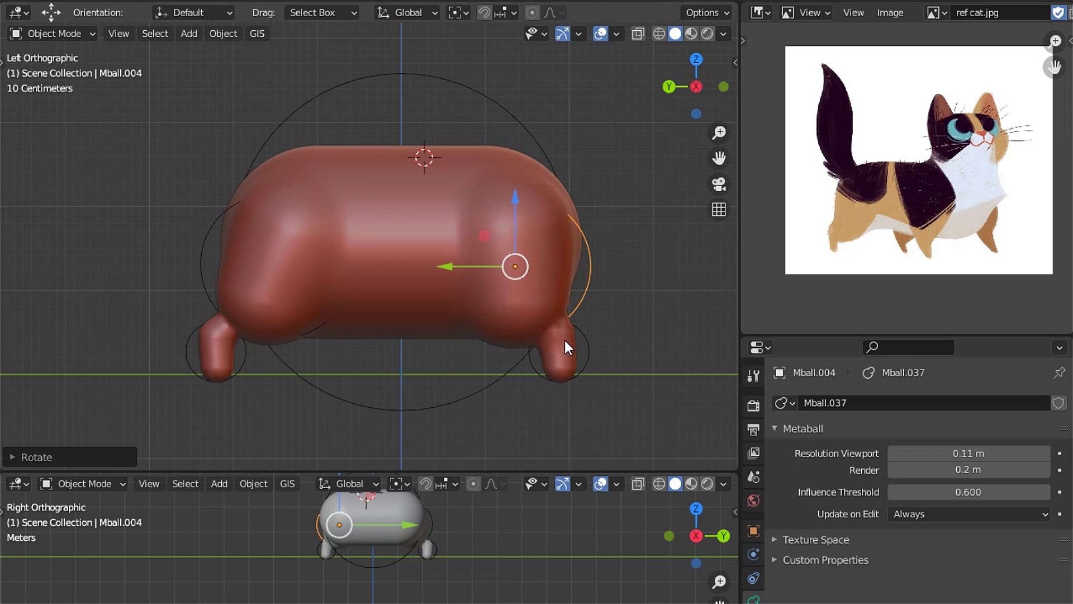
Angle the front leg metaball and move it rearward along Y
click(591, 351)
key(r)
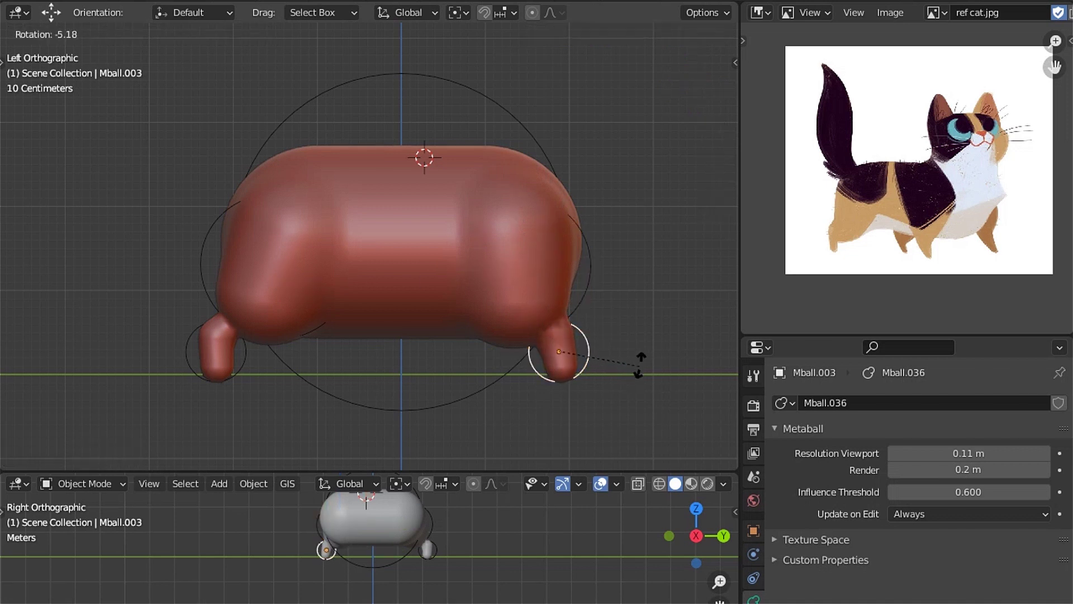
click(642, 350)
mouse_move(642, 350)
shift+middle_down()
mouse_move(623, 358)
mouse_move(544, 342)
shift+middle_up()
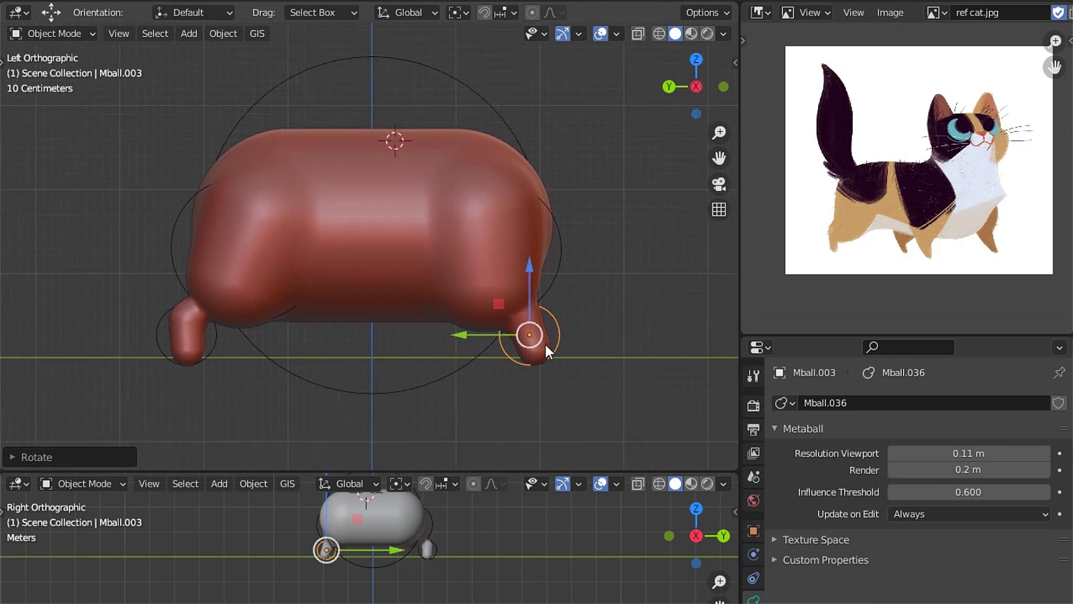
key(g)
key(y)
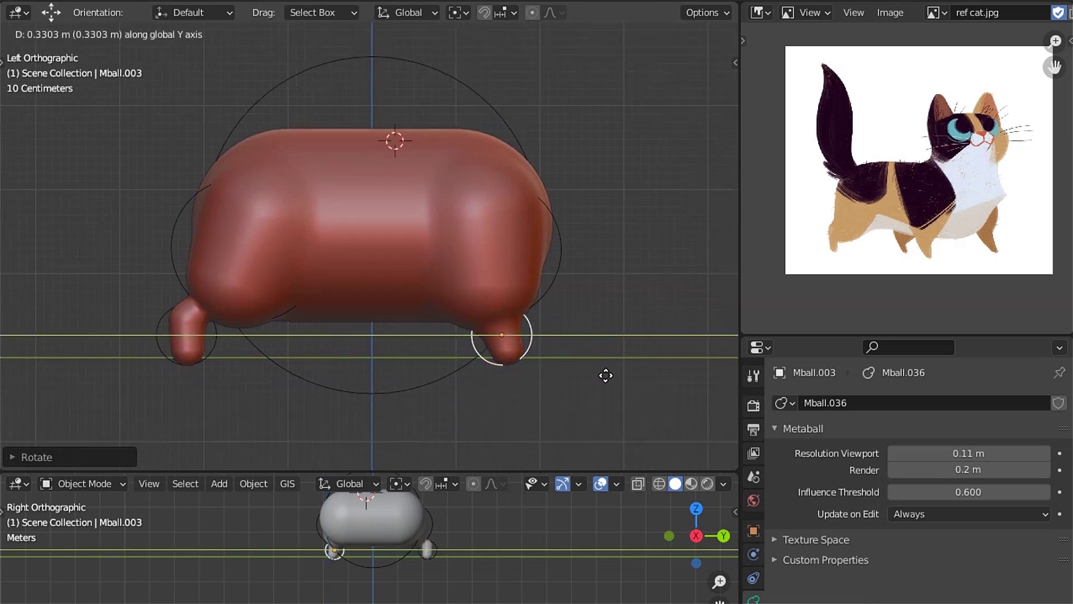
click(603, 376)
mouse_move(568, 350)
middle_down()
mouse_move(366, 268)
mouse_move(428, 216)
mouse_move(511, 261)
middle_up()
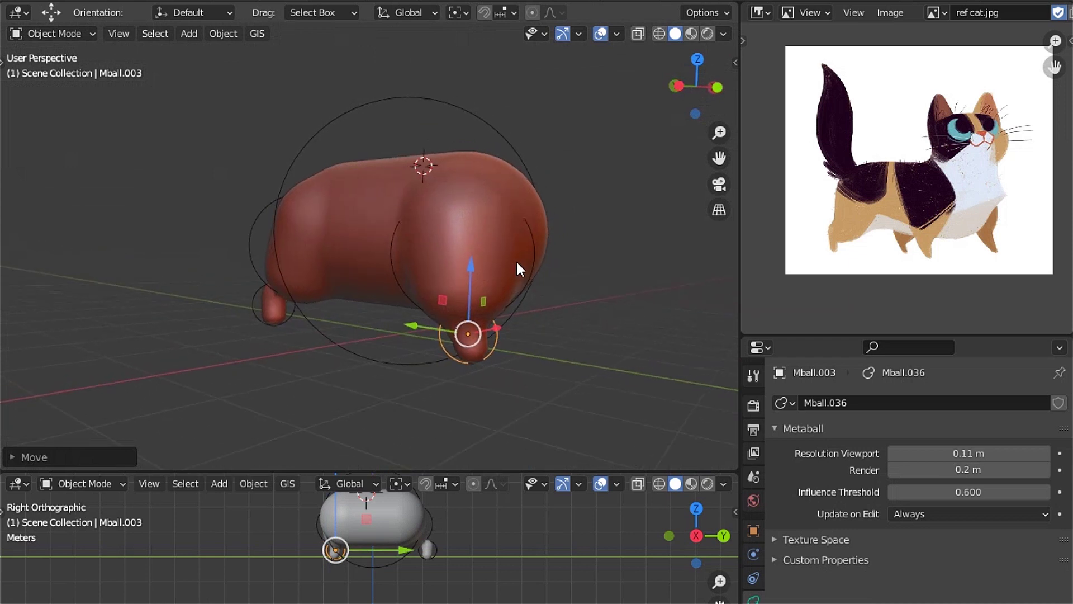
Try scaling the main body metaball, cancel it, and orbit to check the cat
click(485, 119)
key(s)
key(Escape)
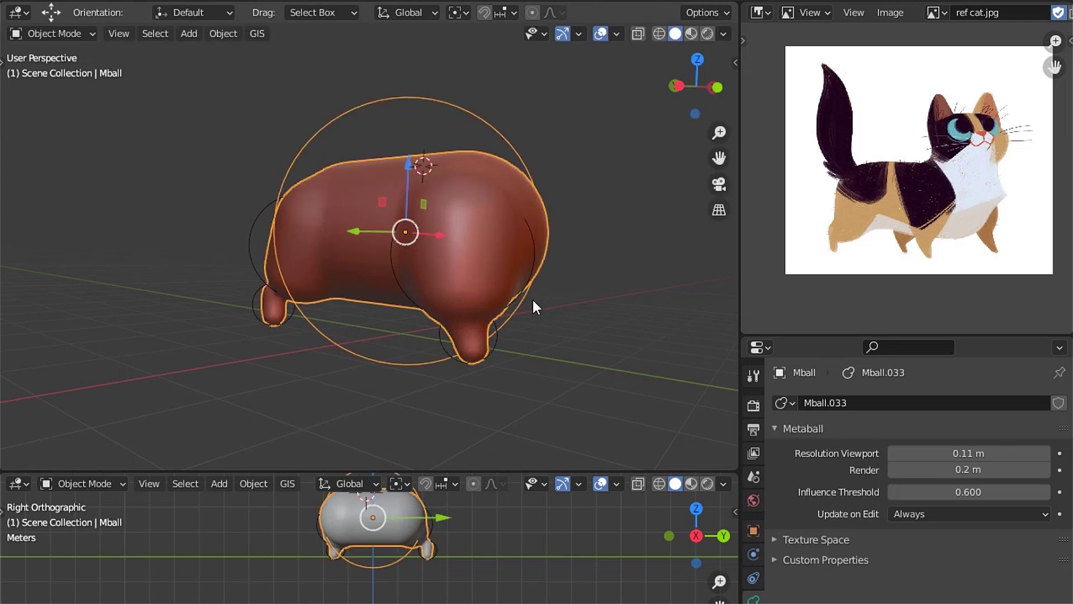
click(598, 32)
key(s)
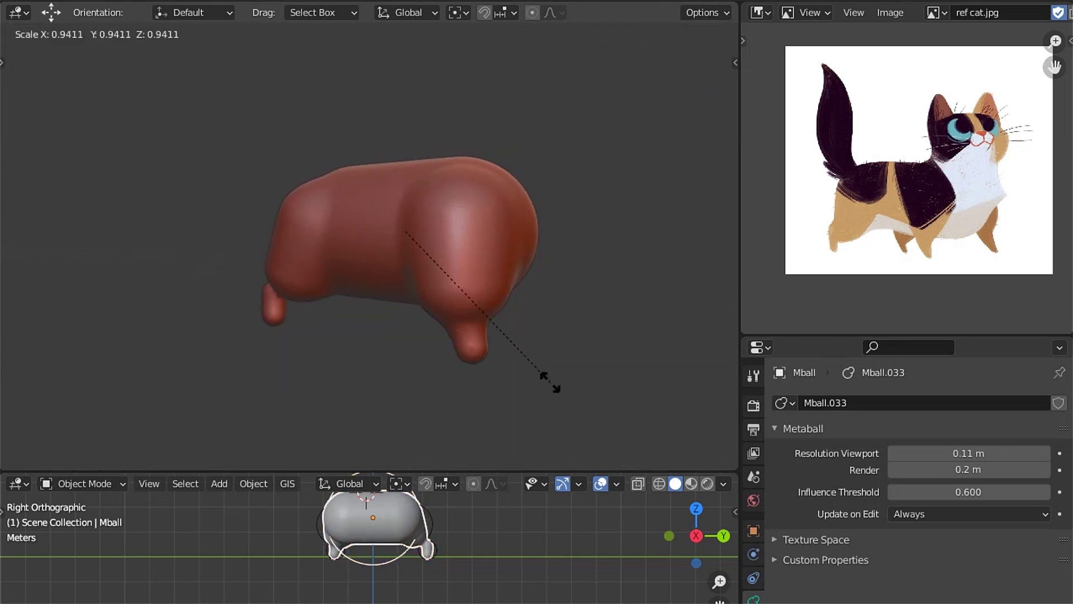
key(Escape)
mouse_move(490, 269)
middle_down()
mouse_move(373, 280)
mouse_move(389, 269)
mouse_move(429, 271)
mouse_move(621, 78)
middle_up()
click(598, 33)
mouse_move(537, 140)
middle_down()
mouse_move(494, 244)
mouse_move(428, 270)
mouse_move(471, 274)
mouse_move(407, 257)
mouse_move(501, 295)
mouse_move(506, 263)
middle_up()
Add a cube metaball and flatten it along Y in top view
key(shift+a)
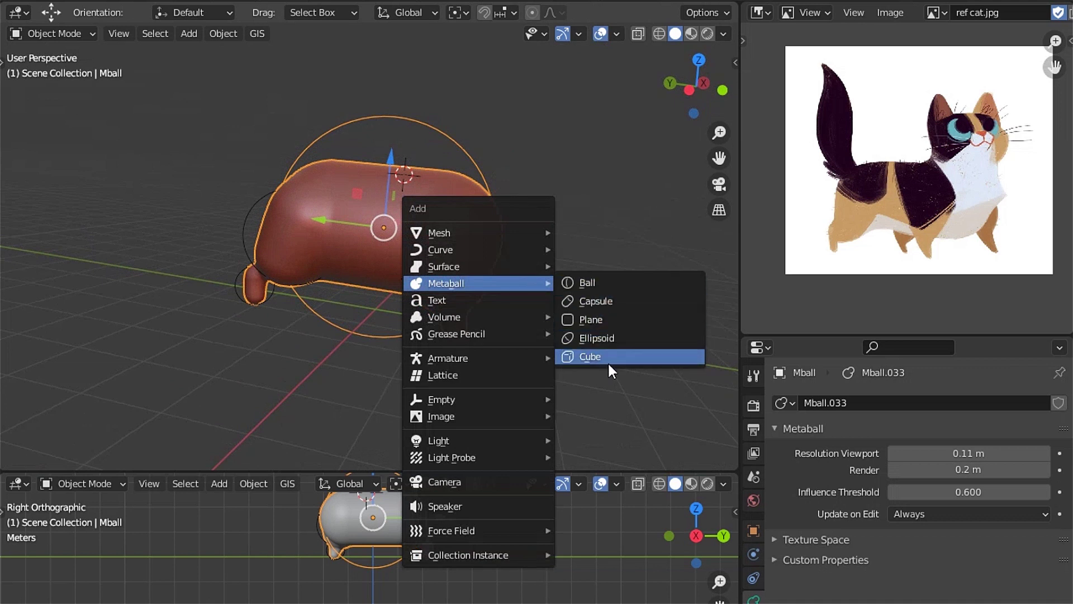
click(608, 357)
key(KP_7)
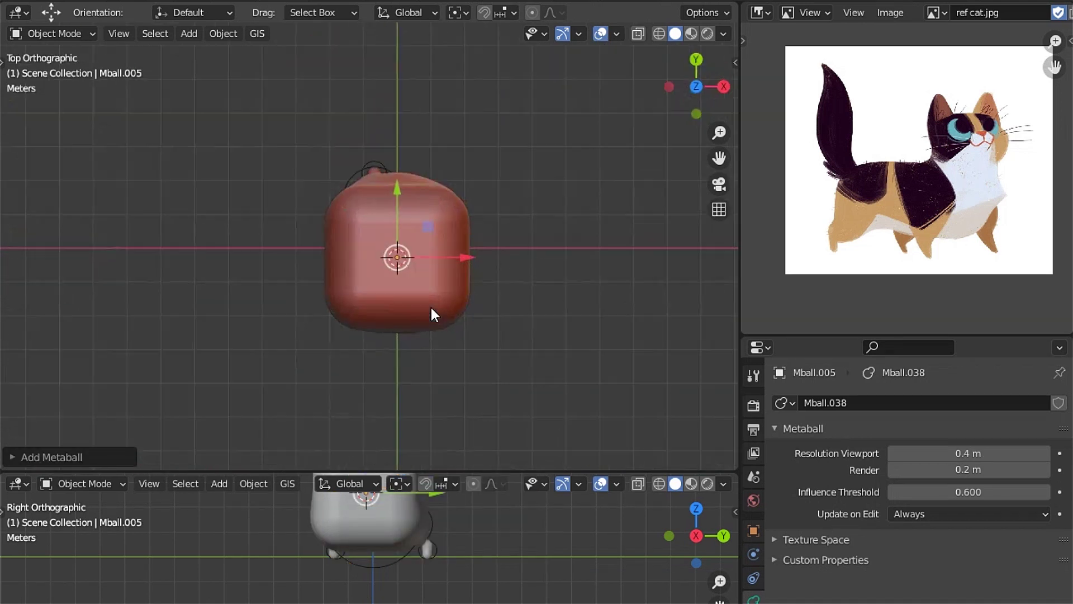
key(s)
key(y)
click(388, 337)
Shrink the head block and slide it along Y to the front of the body
key(g)
key(y)
click(400, 396)
key(s)
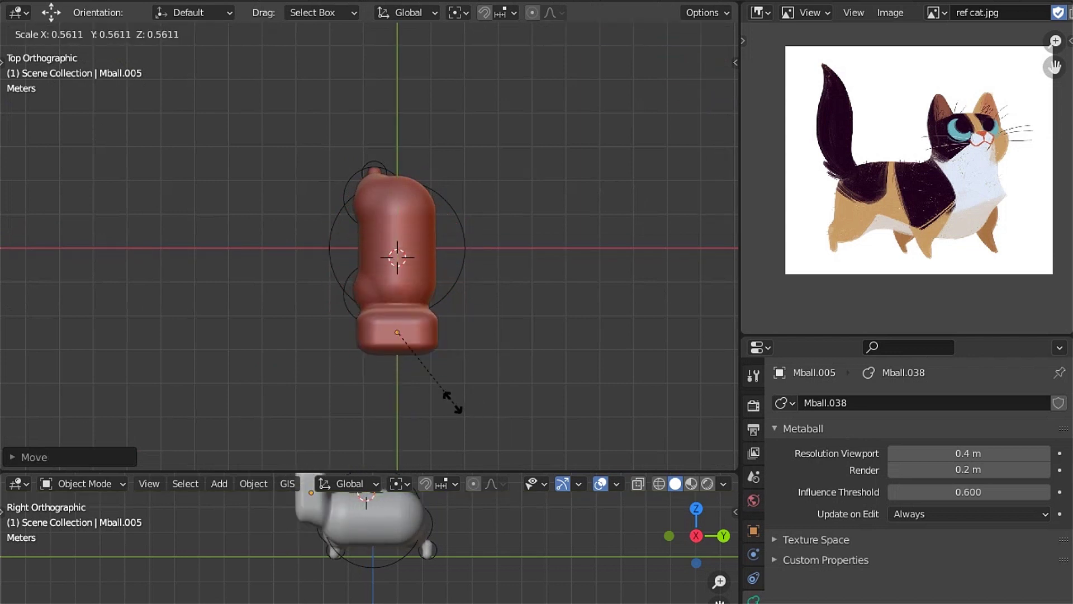
click(433, 394)
key(g)
key(y)
click(413, 428)
In left view, tilt the head block forward and raise it
middle_drag(413, 427, 545, 185)
key(ctrl+KP_3)
scroll(569, 241, up, 3)
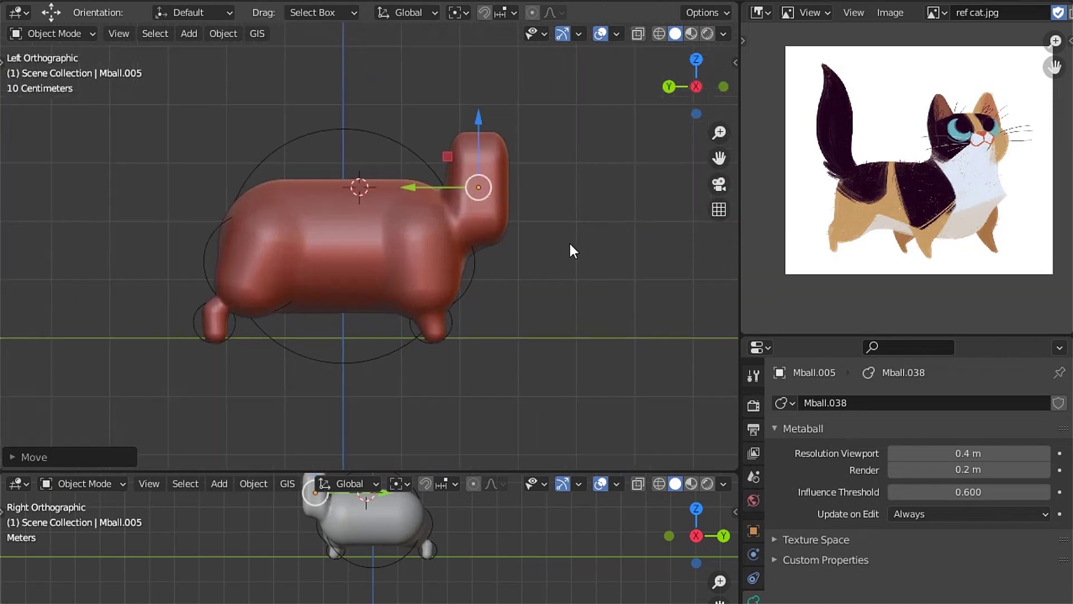
scroll(569, 240, up, 3)
key(r)
click(587, 238)
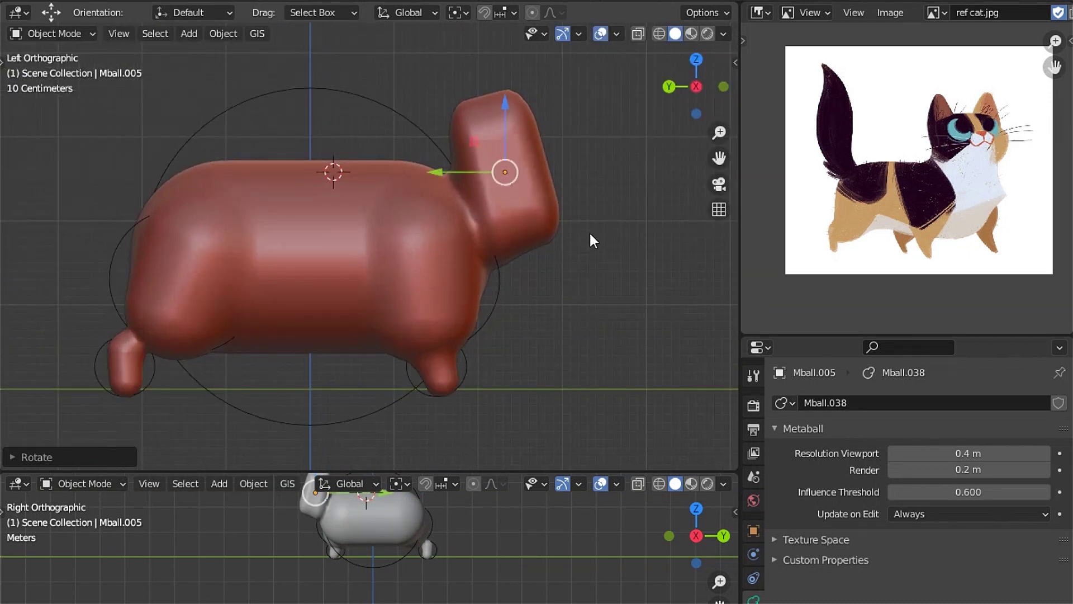
key(g)
click(598, 248)
key(s)
key(Escape)
key(r)
click(627, 240)
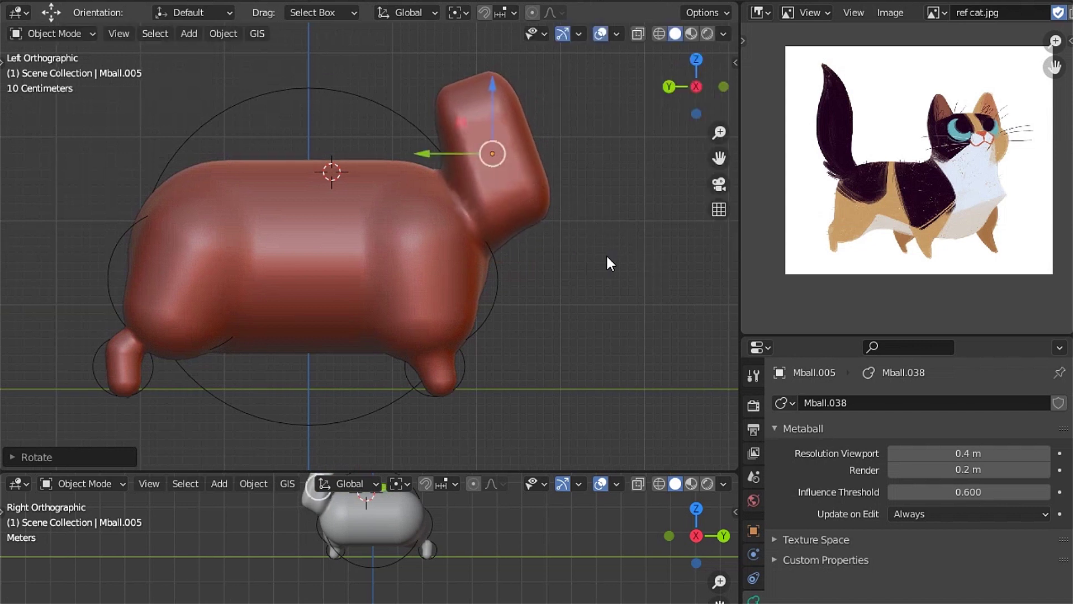
Set transform orientation to Normal and squash the head along its local height with the Scale gizmo
scroll(605, 256, down, 3)
key(comma)
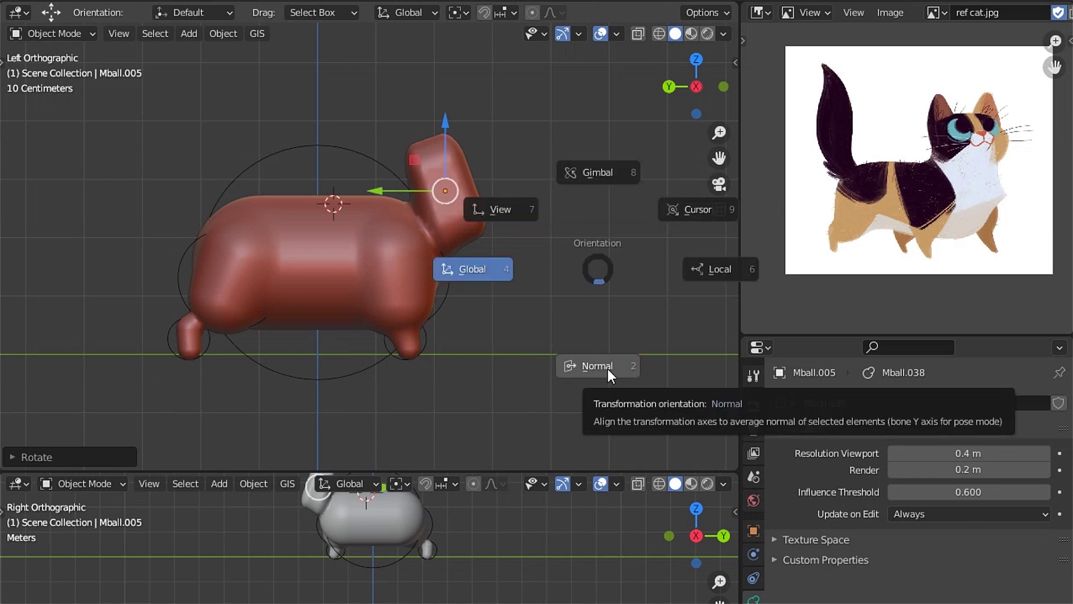
click(609, 369)
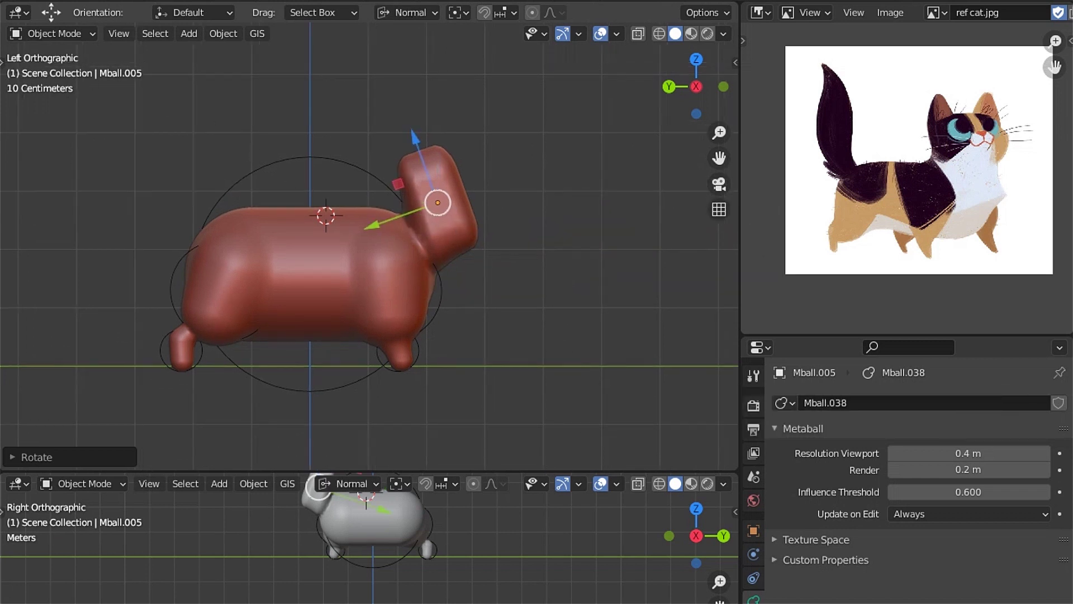
key(t)
click(36, 128)
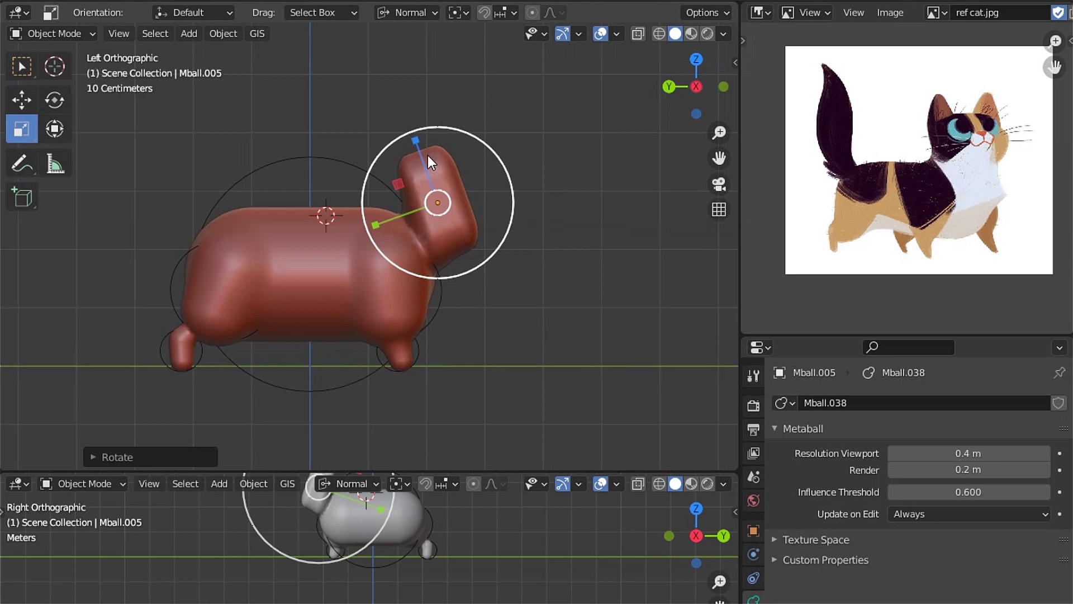
drag(417, 142, 424, 157)
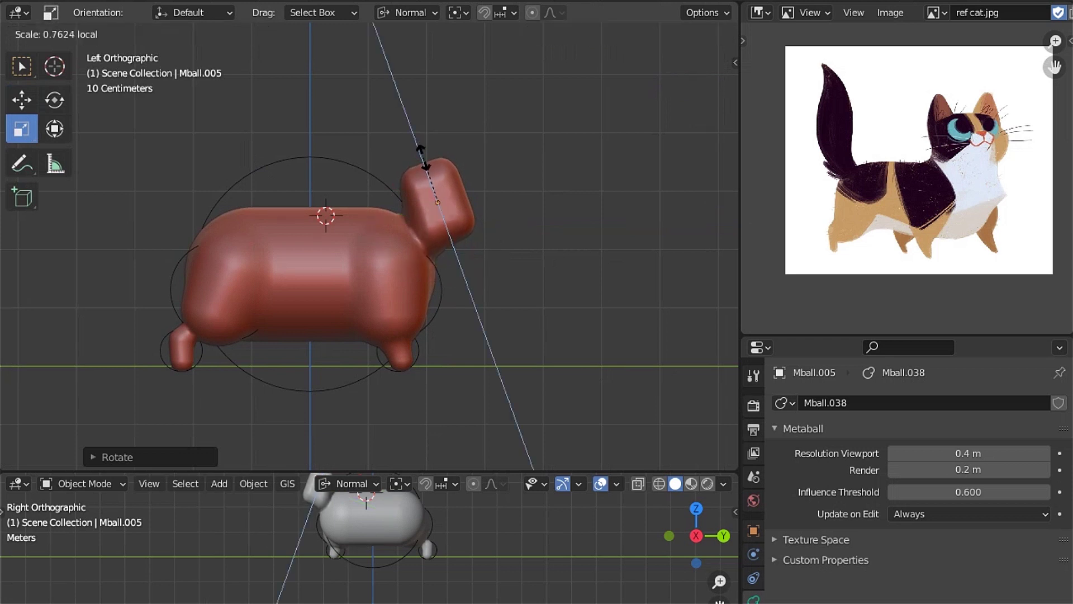
drag(424, 158, 509, 212)
Stretch the head along its width, then check it from the side views
mouse_move(509, 213)
middle_down()
mouse_move(414, 249)
mouse_move(489, 193)
middle_up()
drag(490, 199, 446, 248)
middle_drag(447, 248, 455, 266)
mouse_move(463, 213)
middle_down()
mouse_move(488, 217)
mouse_move(456, 196)
middle_up()
key(KP_3)
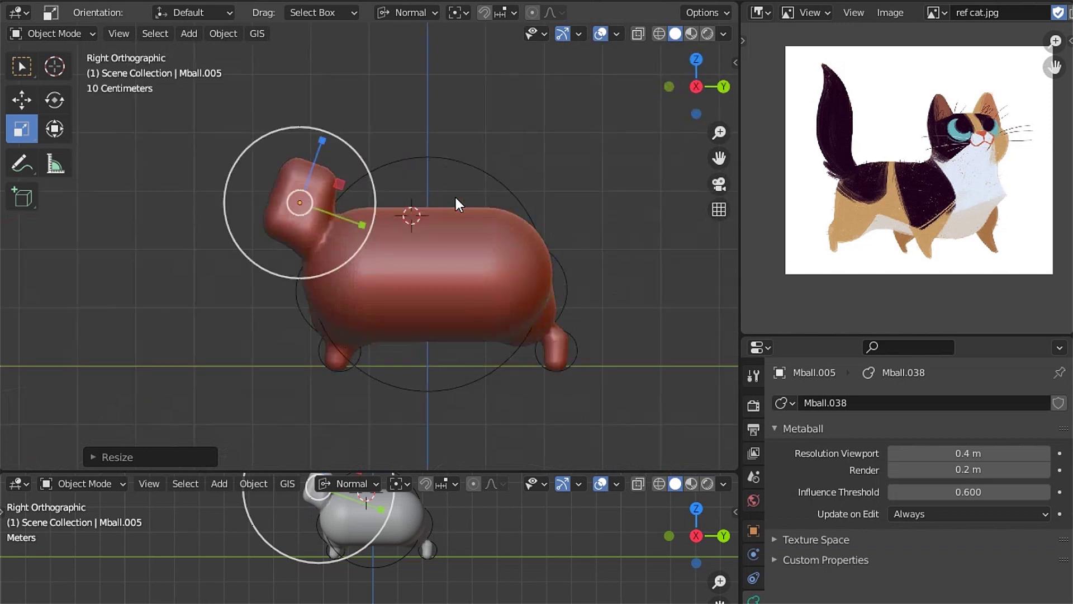
key(ctrl+KP_3)
Duplicate the body metaball, rotate the copy 45° and shrink it
click(313, 159)
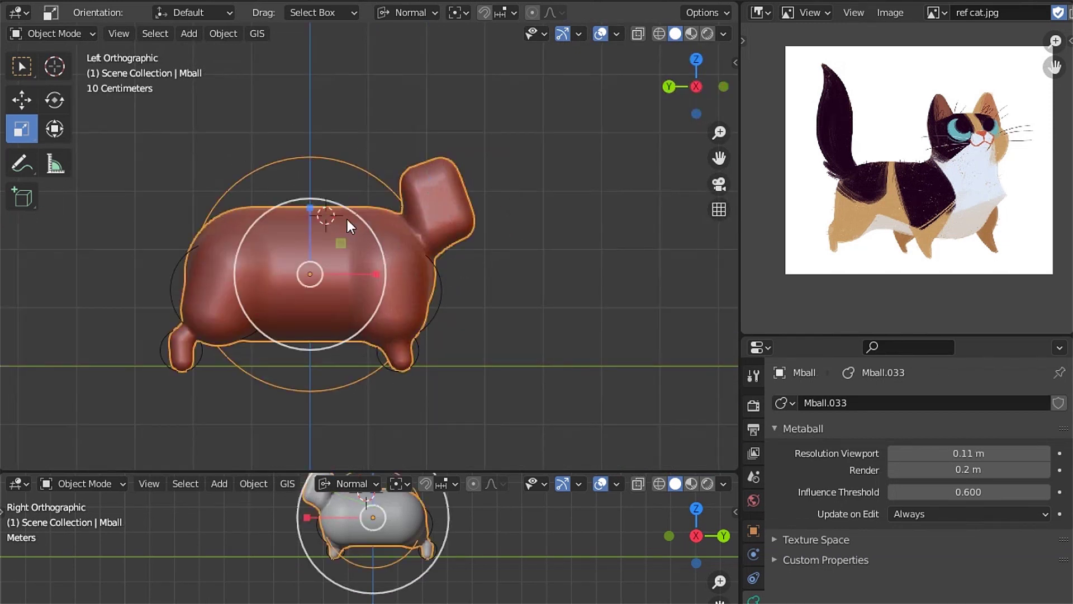
key(shift+d)
click(649, 282)
text(r45)
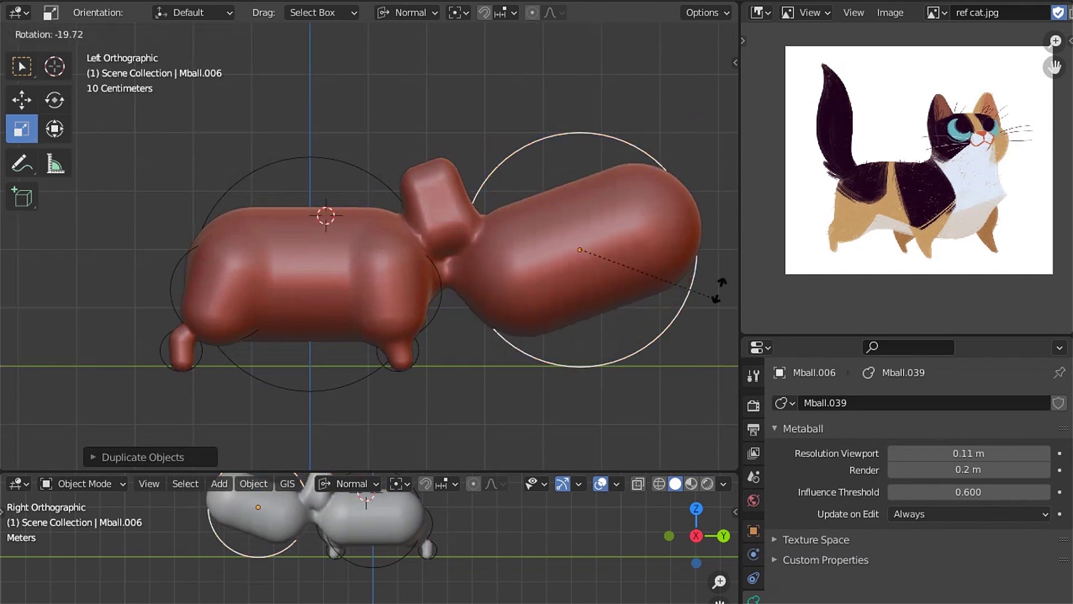
key(Return)
key(s)
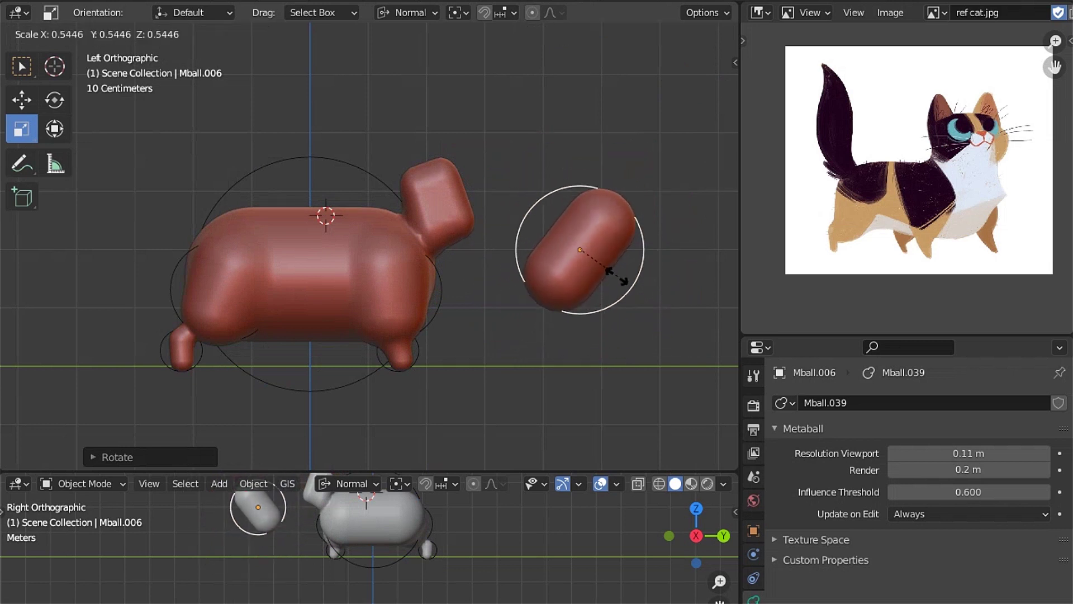
click(518, 271)
Move the copy onto the chest below the head, checking side, back and front views
key(g)
click(440, 282)
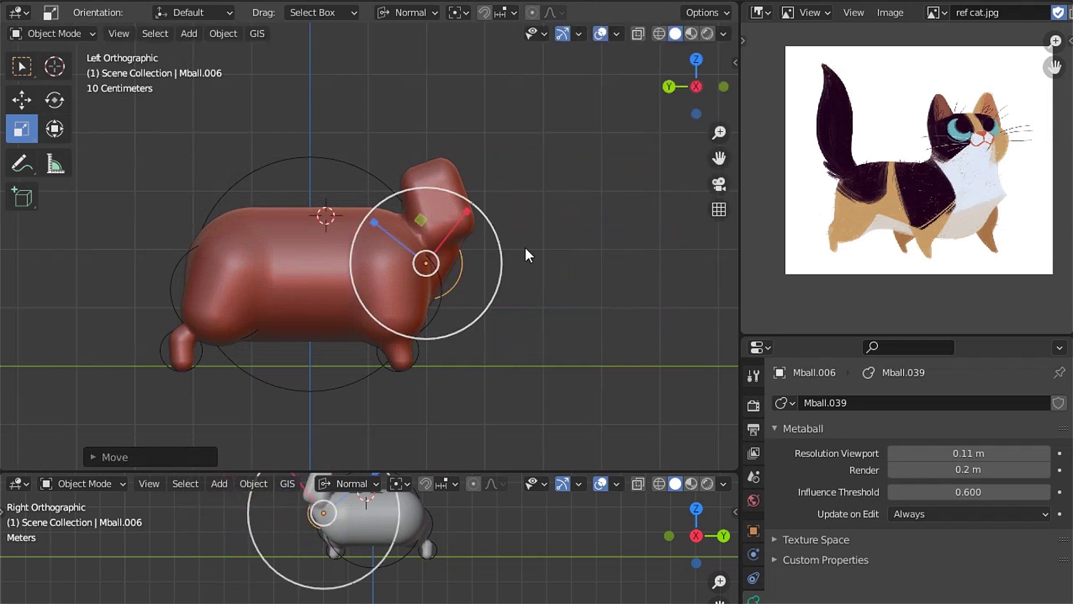
middle_drag(525, 246, 475, 252)
key(ctrl+KP_3)
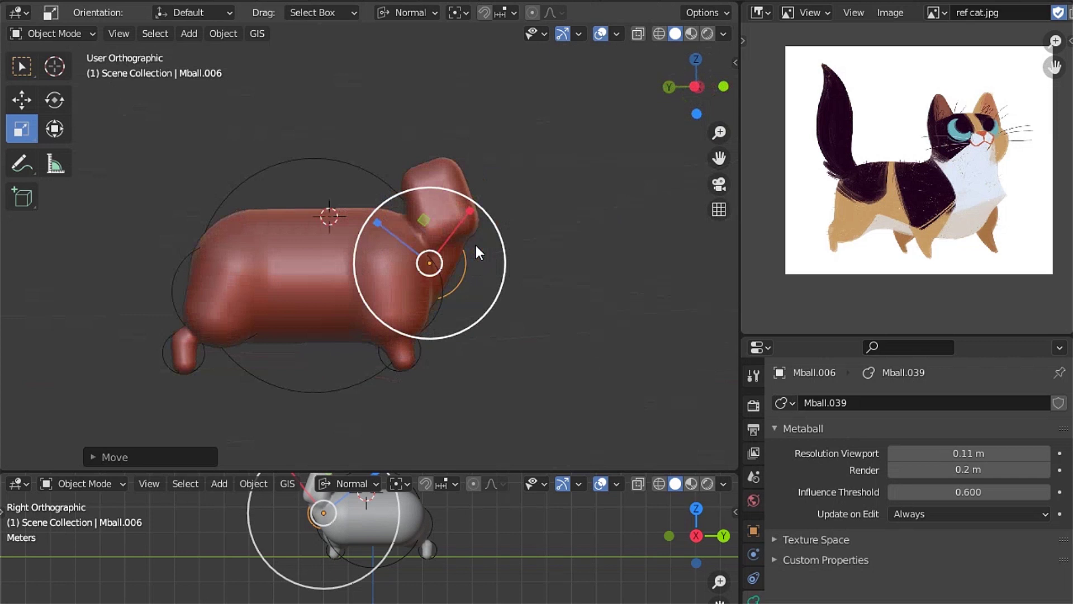
scroll(478, 249, up, 3)
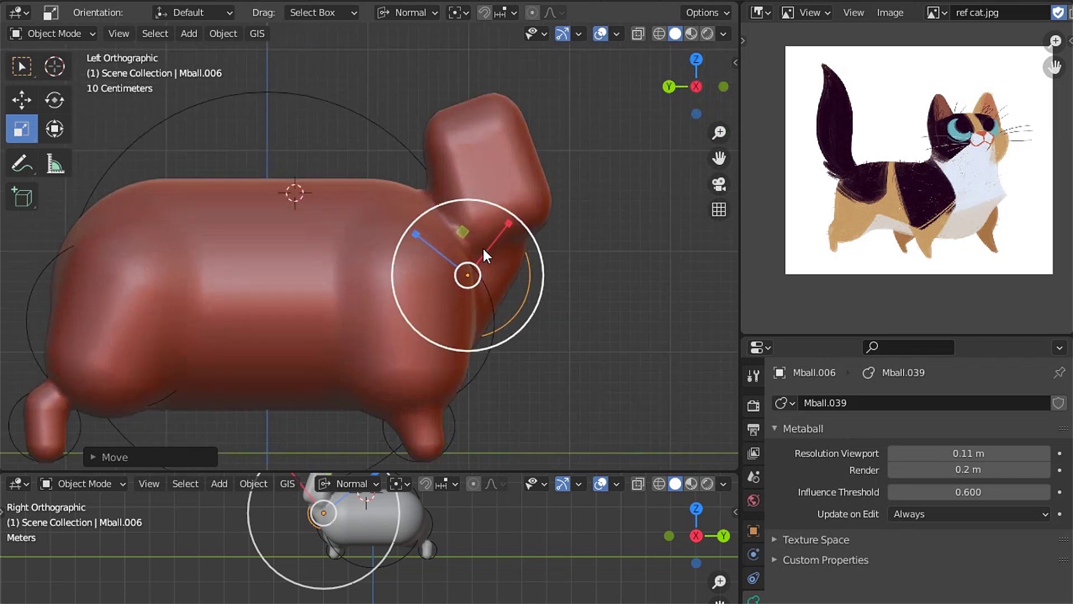
key(ctrl+KP_1)
key(KP_1)
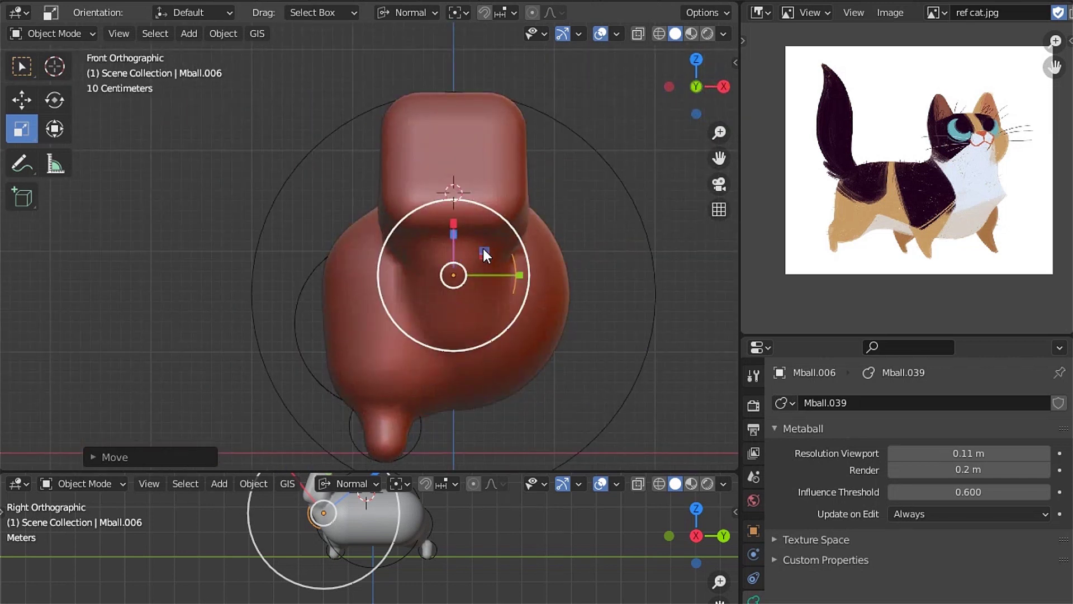
scroll(484, 254, up, 4)
Widen the chest piece along its local Y axis
key(s)
key(y)
key(y)
click(598, 338)
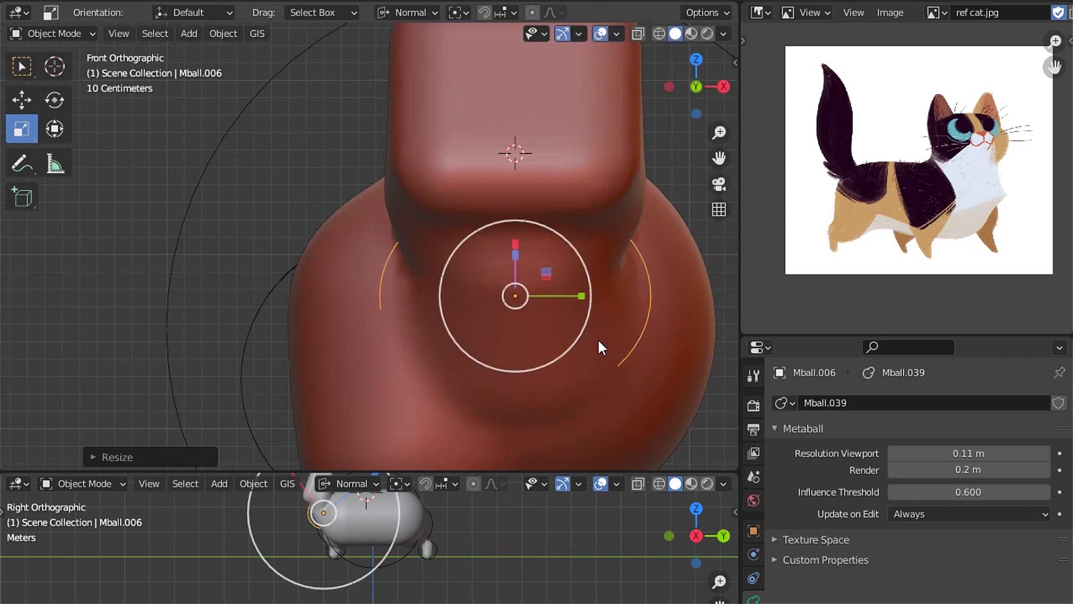
scroll(599, 338, down, 3)
Select the cat's body and switch the viewport to wireframe display
mouse_move(551, 313)
middle_down()
mouse_move(549, 257)
mouse_move(482, 268)
mouse_move(531, 276)
mouse_move(464, 253)
mouse_move(484, 277)
mouse_move(384, 244)
mouse_move(436, 233)
mouse_move(425, 221)
mouse_move(418, 235)
mouse_move(475, 237)
middle_up()
scroll(425, 220, up, 2)
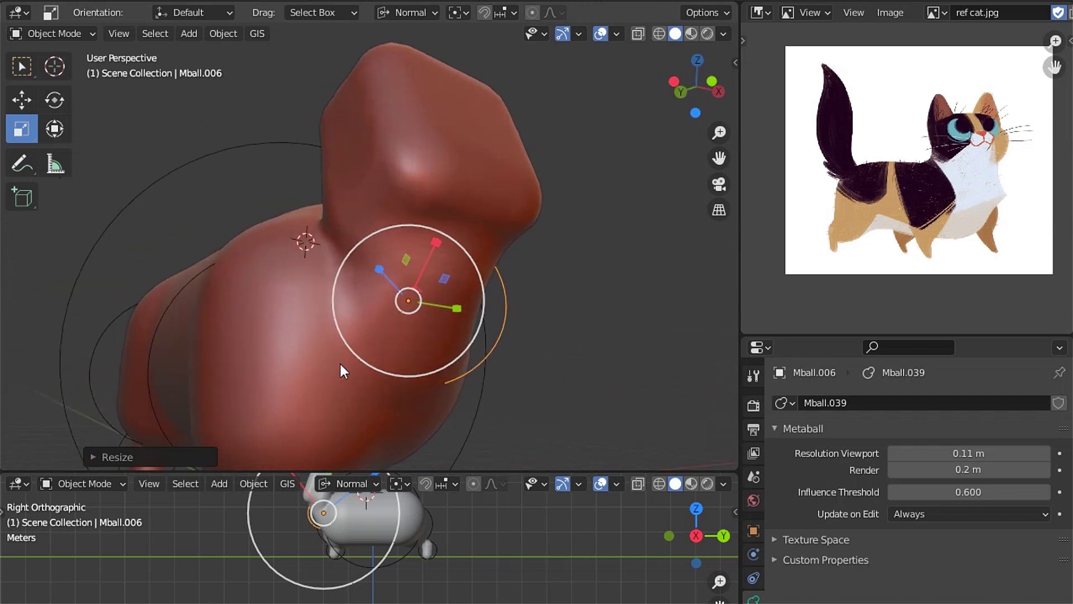
mouse_move(367, 164)
middle_down()
mouse_move(329, 324)
mouse_move(391, 227)
mouse_move(384, 142)
mouse_move(497, 219)
middle_up()
click(384, 142)
key(z)
click(369, 224)
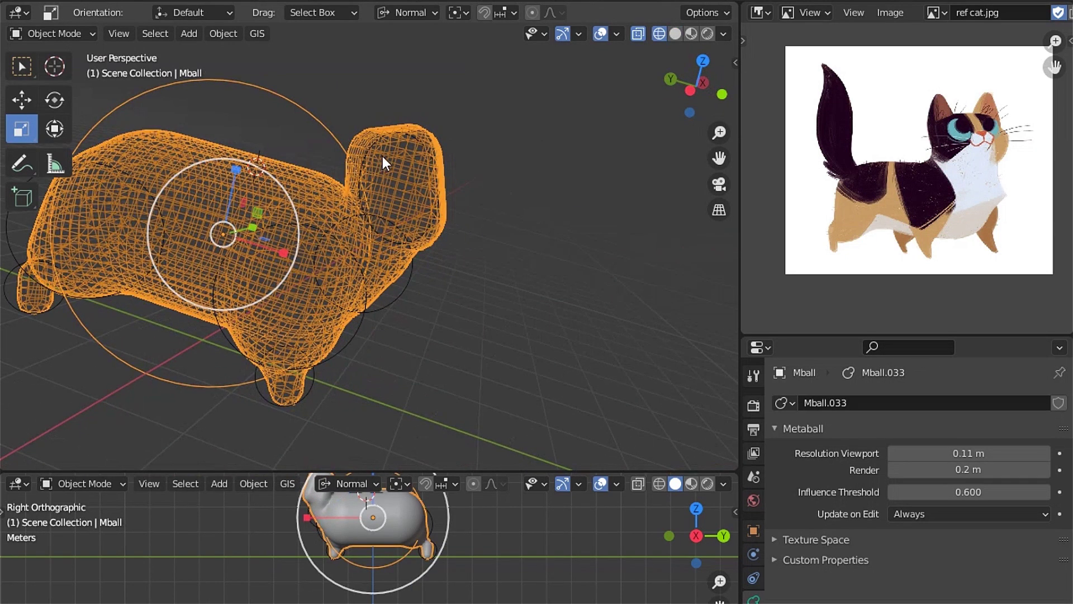
Duplicate the head block and place the copy above the head
scroll(383, 156, up, 2)
click(358, 181)
scroll(377, 241, down, 3)
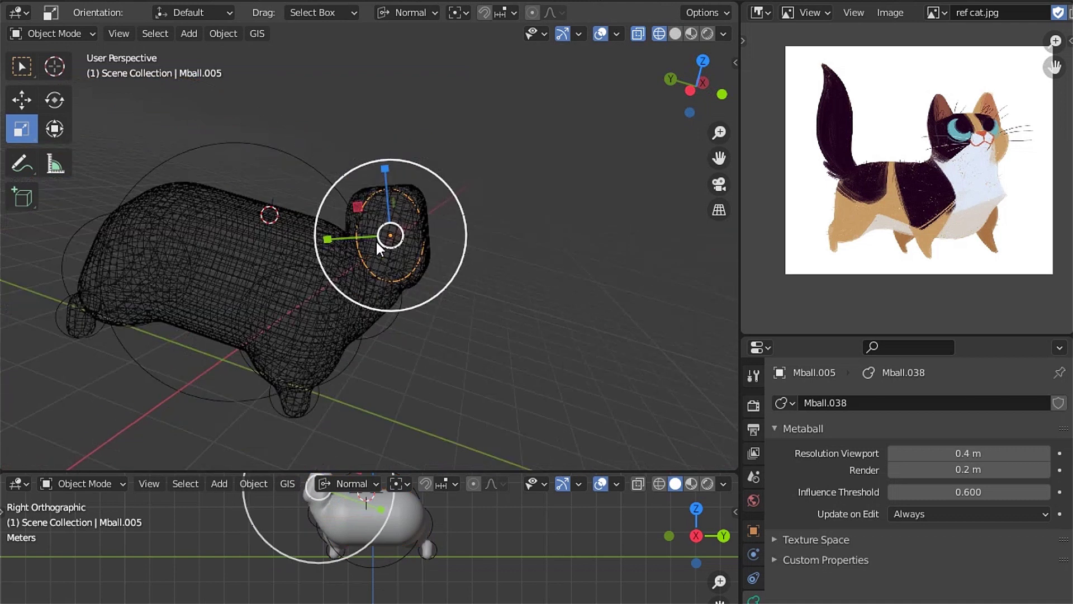
key(KP_3)
key(shift+d)
click(374, 209)
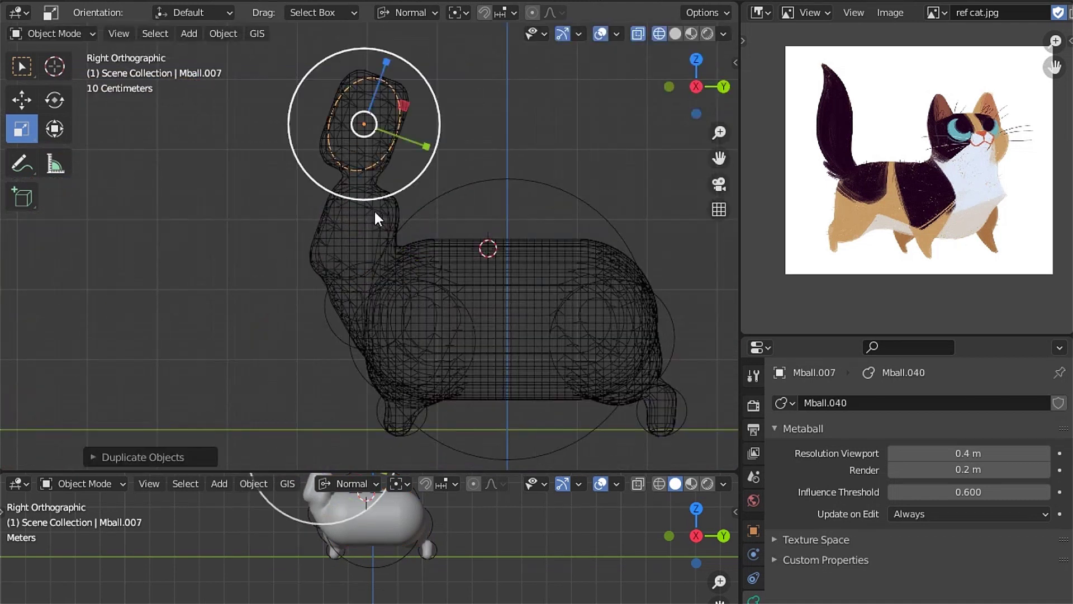
middle_drag(374, 209, 531, 277)
Switch the viewport back to solid shading
key(z)
click(656, 273)
scroll(453, 319, up, 3)
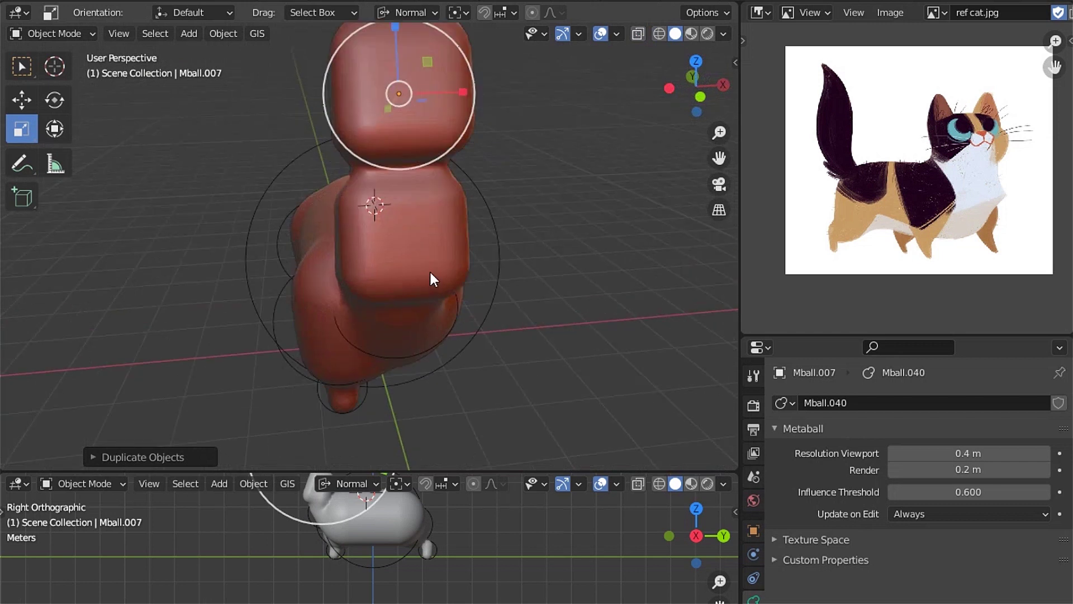
middle_drag(429, 270, 79, 88)
Tilt the head copy about 45° with the Rotate tool
click(58, 102)
middle_drag(408, 233, 426, 239)
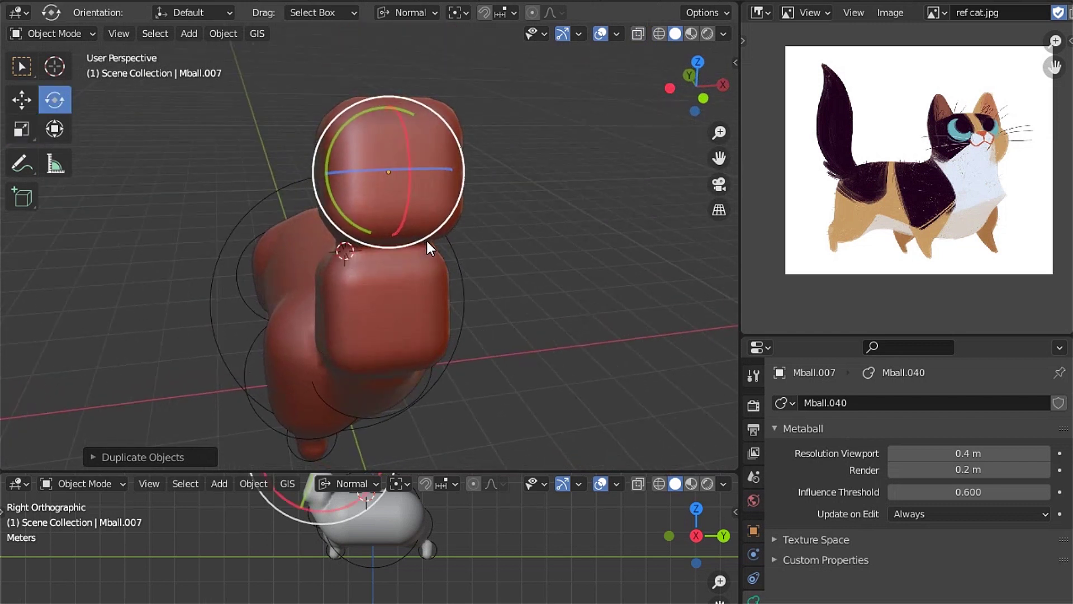
scroll(384, 227, up, 2)
scroll(384, 309, up, 2)
mouse_move(368, 241)
mouse_down()
mouse_move(411, 210)
mouse_move(409, 224)
mouse_up()
scroll(409, 223, down, 3)
middle_drag(409, 223, 395, 247)
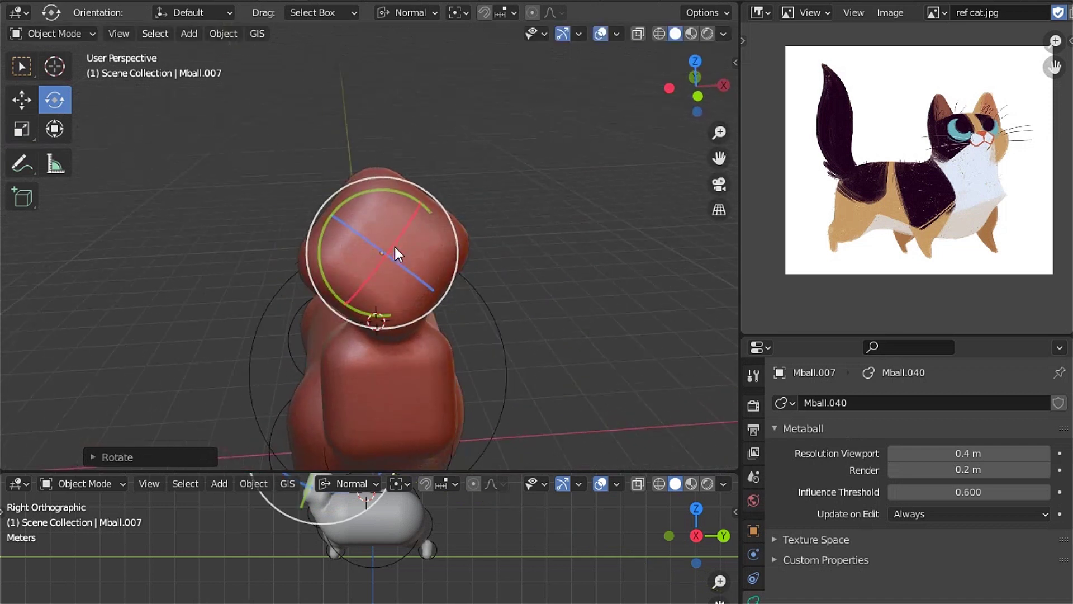
Shrink the copy to about 0.629 scale and sink it into the head top as an ear
key(s)
click(426, 293)
mouse_move(426, 293)
middle_down()
mouse_move(461, 292)
mouse_move(447, 253)
middle_up()
key(KP_1)
scroll(447, 256, up, 3)
key(g)
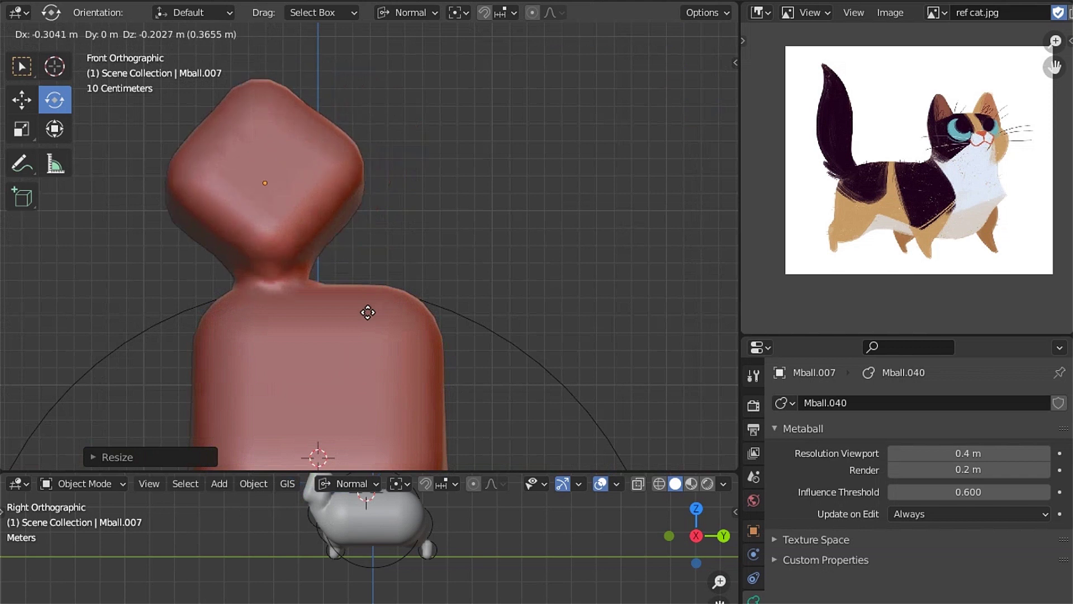
click(345, 398)
key(s)
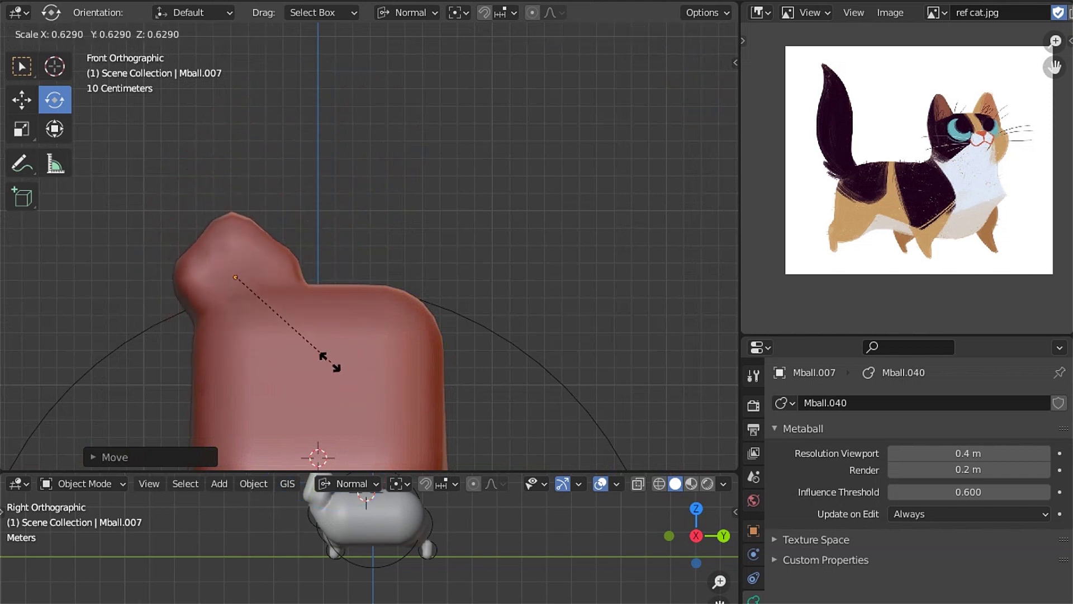
click(329, 370)
key(g)
mouse_move(328, 374)
middle_down()
mouse_move(484, 287)
mouse_move(456, 263)
mouse_move(436, 283)
mouse_move(471, 276)
mouse_move(368, 297)
mouse_move(486, 289)
mouse_move(448, 288)
mouse_move(514, 243)
mouse_move(403, 162)
middle_up()
Duplicate the body metaball behind the body and tilt it as a tail piece
click(381, 102)
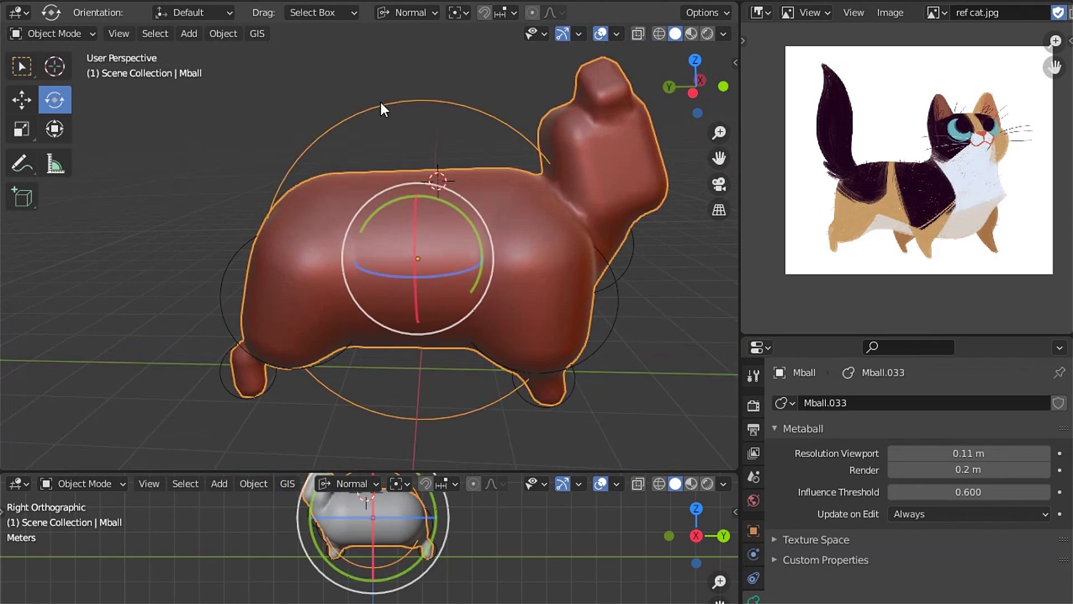
key(KP_3)
key(ctrl+KP_3)
scroll(388, 242, down, 2)
key(shift+d)
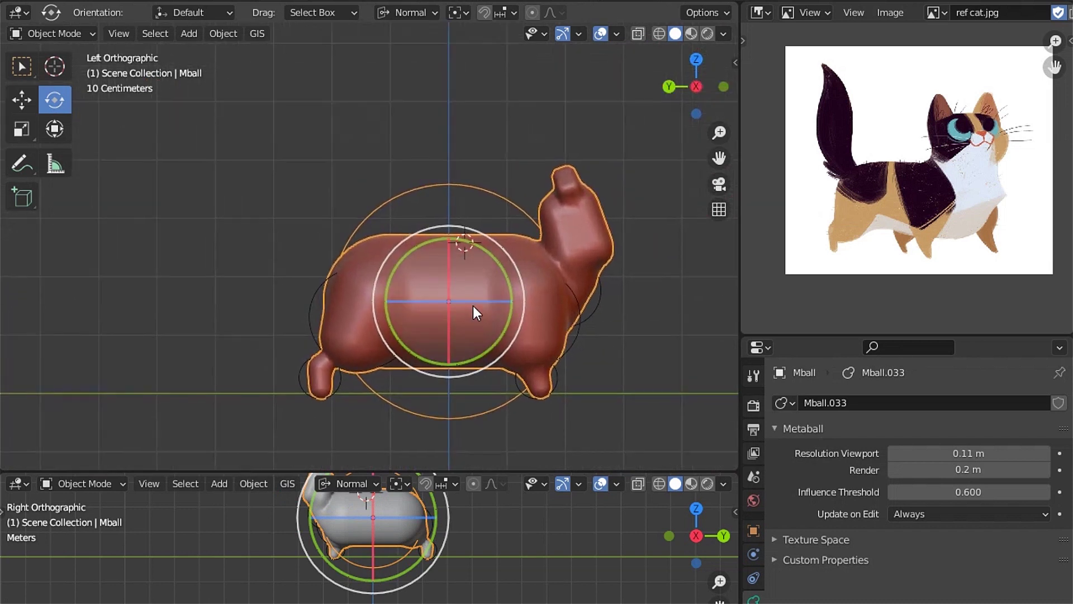
click(271, 236)
key(r)
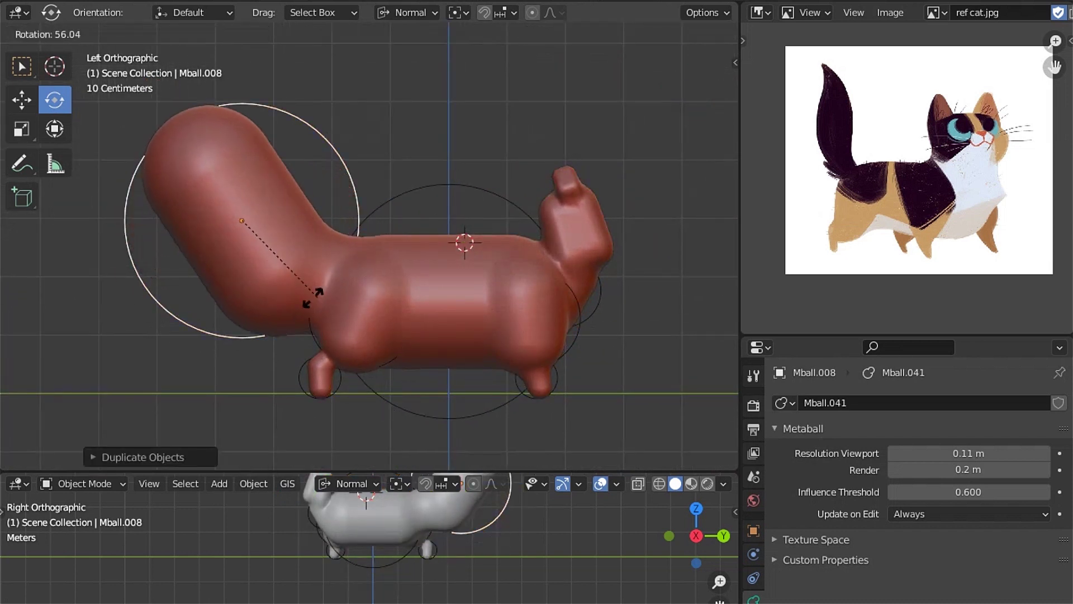
click(386, 324)
Shrink, reposition and re-angle the tail piece at the rear of the body
key(s)
click(329, 263)
key(g)
click(386, 297)
key(s)
click(391, 330)
key(r)
click(430, 309)
key(g)
click(424, 305)
key(s)
click(420, 318)
Duplicate the tail piece, enlarge it, and tilt it upward as a second tail segment
shift+middle_drag(420, 318, 435, 336)
key(shift+d)
click(364, 249)
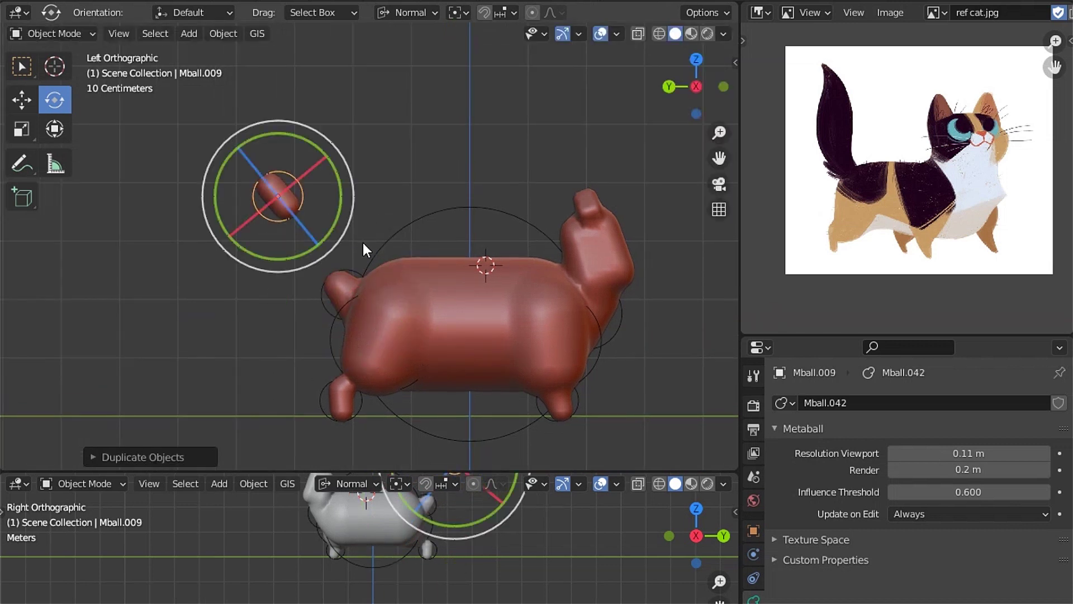
key(s)
click(500, 268)
key(r)
click(394, 312)
key(g)
click(440, 338)
key(r)
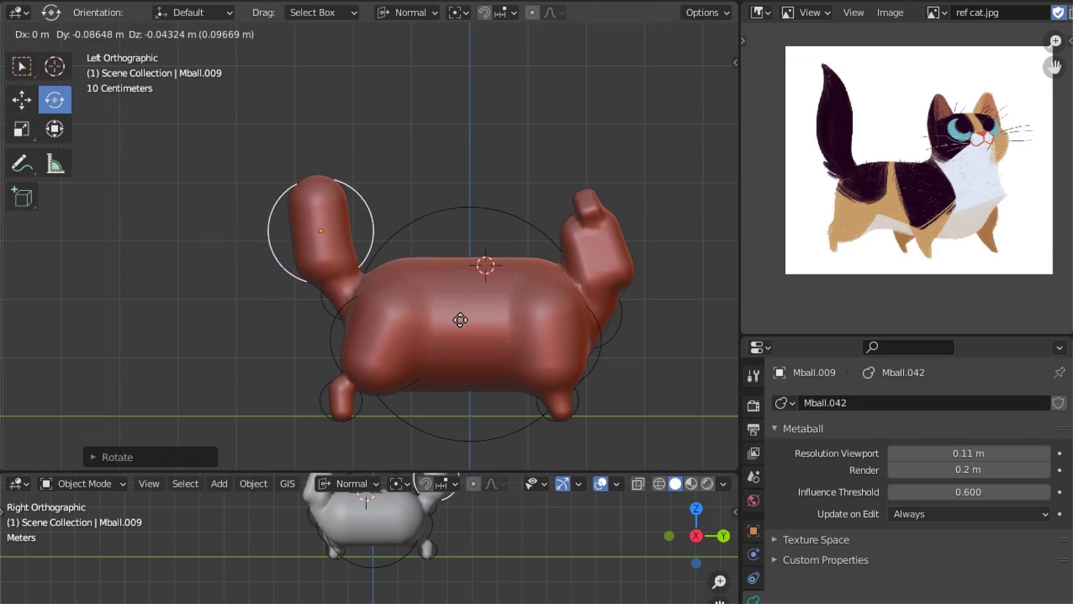
click(465, 314)
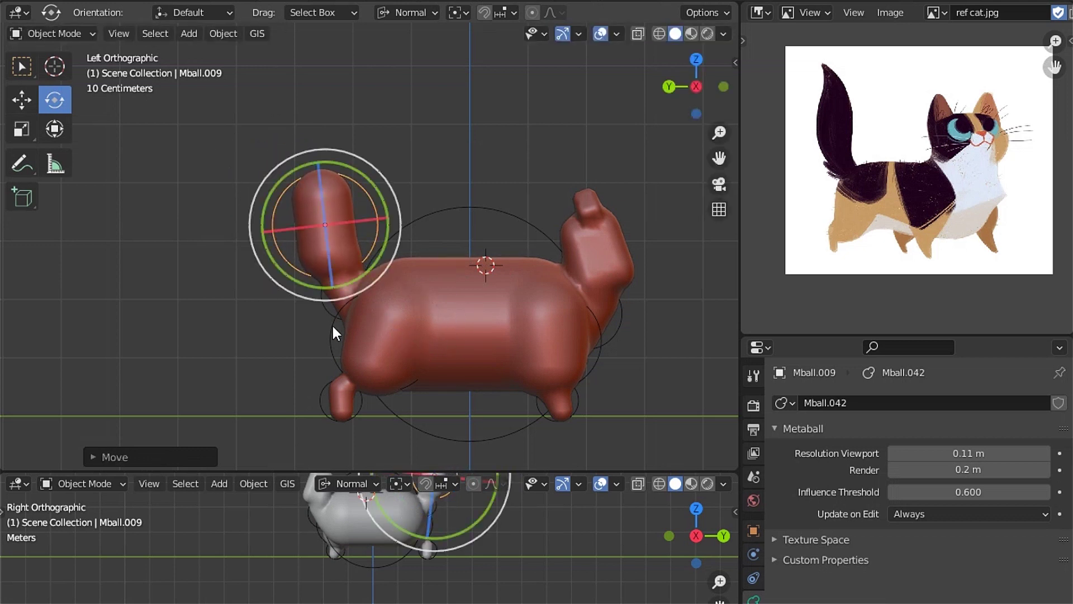
Duplicate the tail metaball again and place the copy at the tail tip
key(shift+d)
click(328, 311)
shift+middle_drag(436, 340, 440, 347)
key(g)
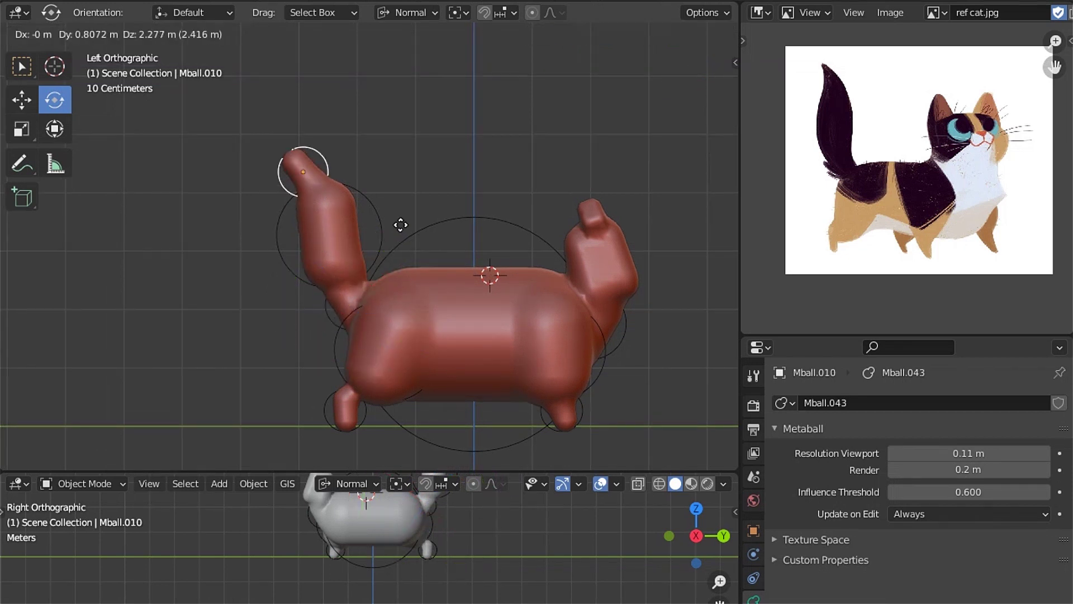
click(401, 218)
Orbit around the cat to inspect the upright tail
mouse_move(451, 217)
middle_down()
mouse_move(350, 237)
mouse_move(414, 260)
mouse_move(343, 243)
mouse_move(393, 196)
middle_up()
scroll(444, 264, down, 3)
scroll(441, 271, up, 4)
middle_drag(441, 270, 409, 257)
scroll(409, 257, down, 2)
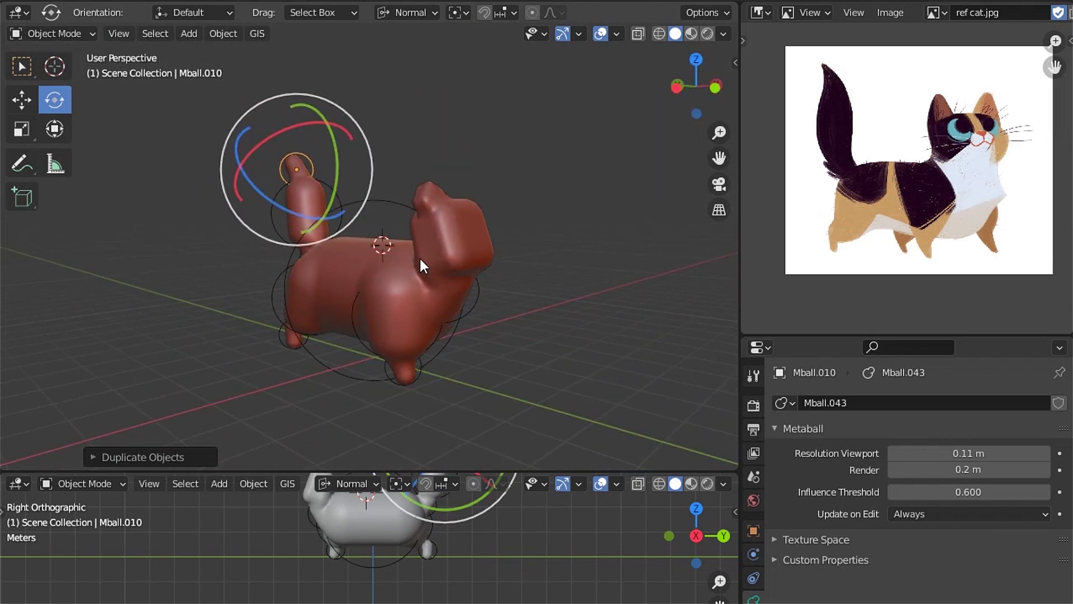
mouse_move(446, 340)
middle_down()
mouse_move(384, 292)
mouse_move(402, 284)
middle_up()
Switch to Global orientation, nudge the front-leg metaball along Y, and inspect the result
key(ctrl+KP_3)
click(433, 320)
scroll(469, 337, up, 4)
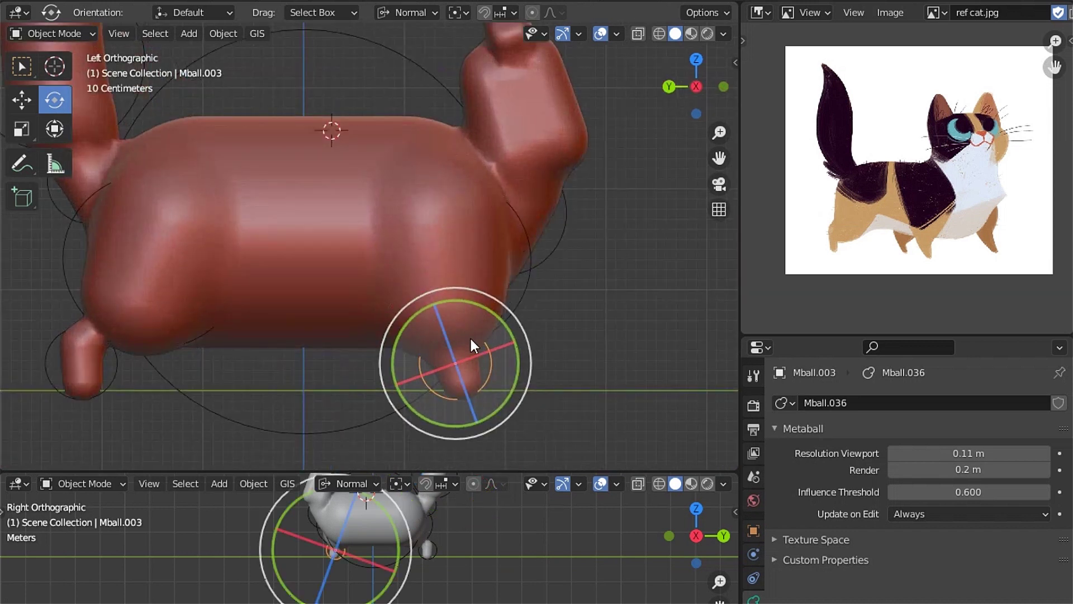
key(comma)
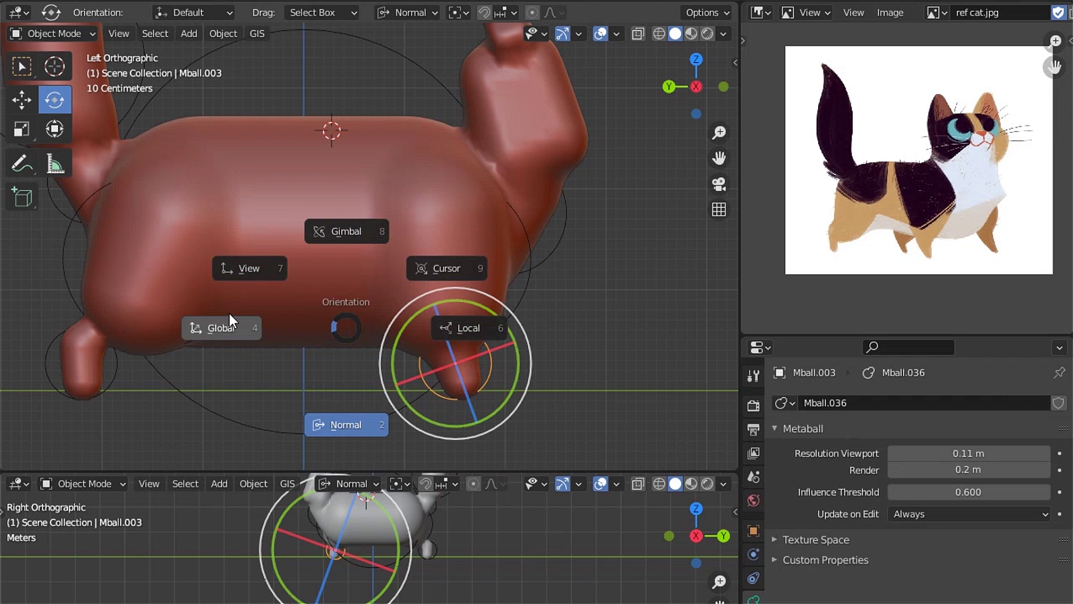
click(229, 314)
key(g)
key(y)
click(407, 414)
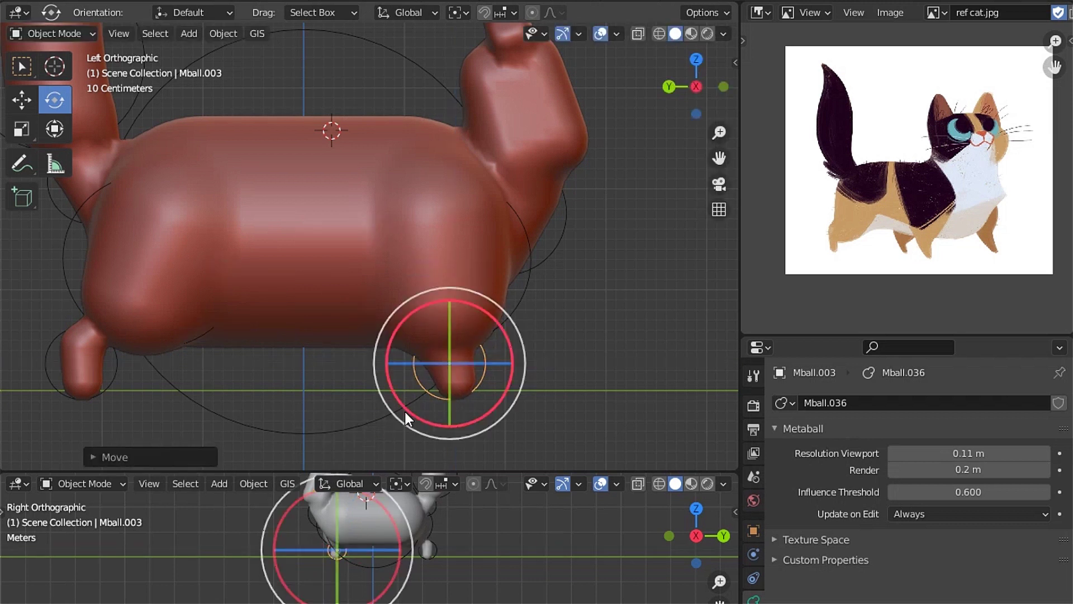
mouse_move(515, 303)
middle_down()
mouse_move(326, 230)
mouse_move(416, 257)
middle_up()
scroll(453, 304, up, 3)
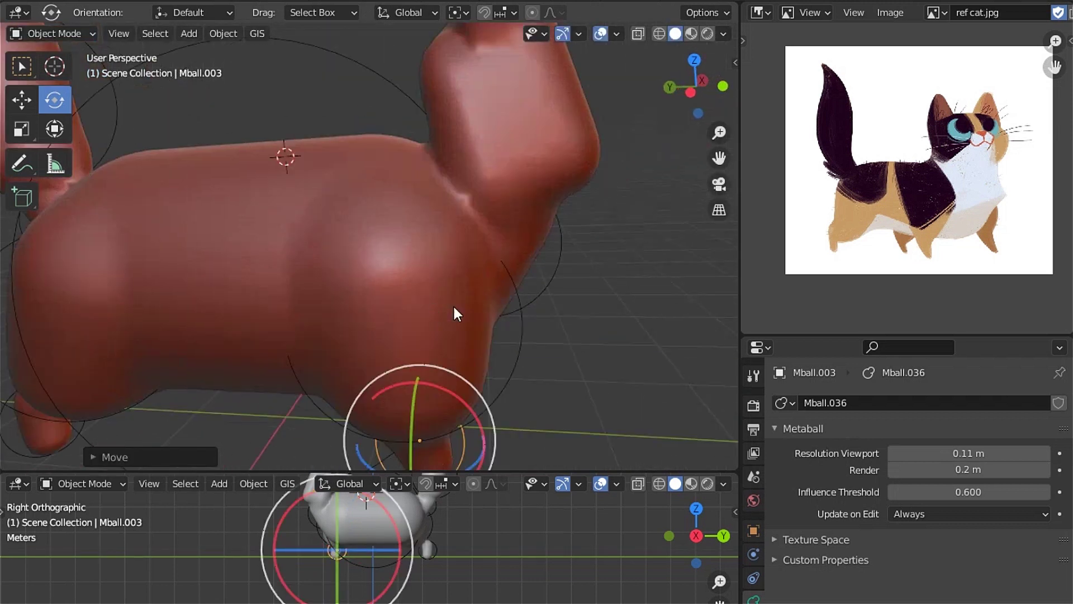
scroll(502, 273, up, 2)
mouse_move(502, 273)
middle_down()
mouse_move(400, 280)
mouse_move(494, 311)
middle_up()
scroll(400, 280, down, 3)
scroll(495, 310, down, 2)
mouse_move(417, 324)
middle_down()
mouse_move(379, 264)
mouse_move(426, 342)
middle_up()
scroll(427, 364, up, 3)
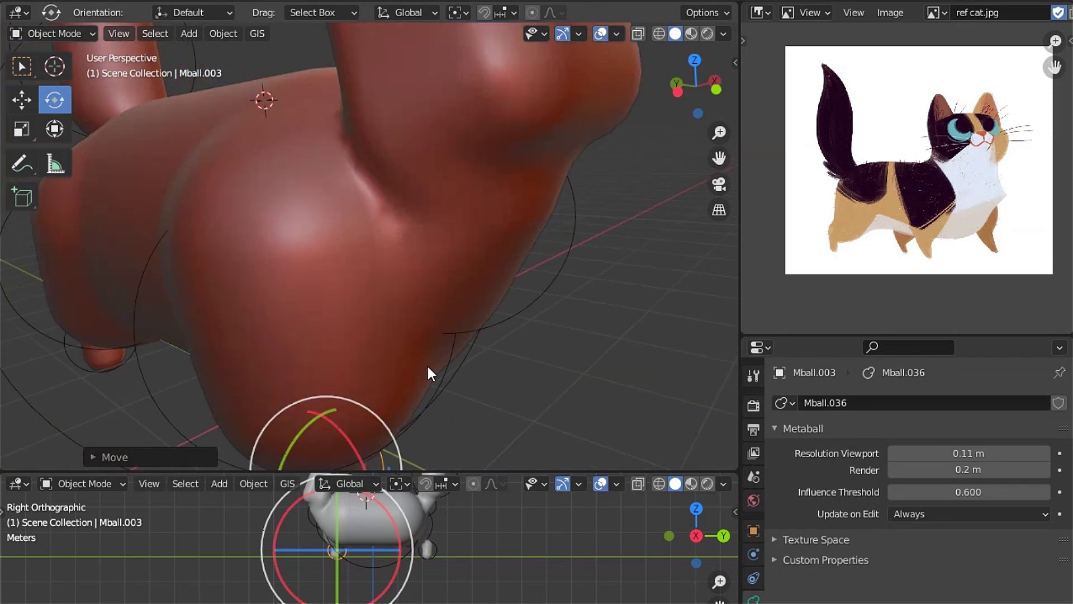
Nudge the small head metaball (Mball.004) slightly along global X
click(159, 394)
scroll(158, 395, down, 3)
mouse_move(158, 394)
middle_down()
mouse_move(303, 176)
mouse_move(347, 264)
mouse_move(340, 197)
middle_up()
scroll(340, 196, up, 3)
middle_drag(350, 261, 240, 141)
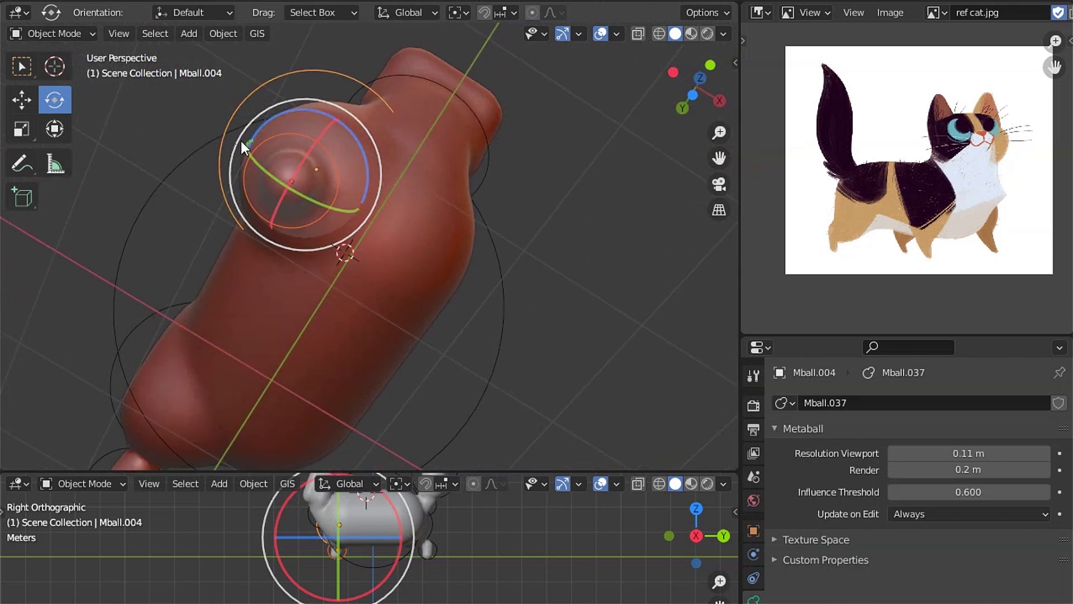
mouse_move(312, 222)
middle_down()
mouse_move(318, 199)
mouse_move(384, 270)
middle_up()
key(comma)
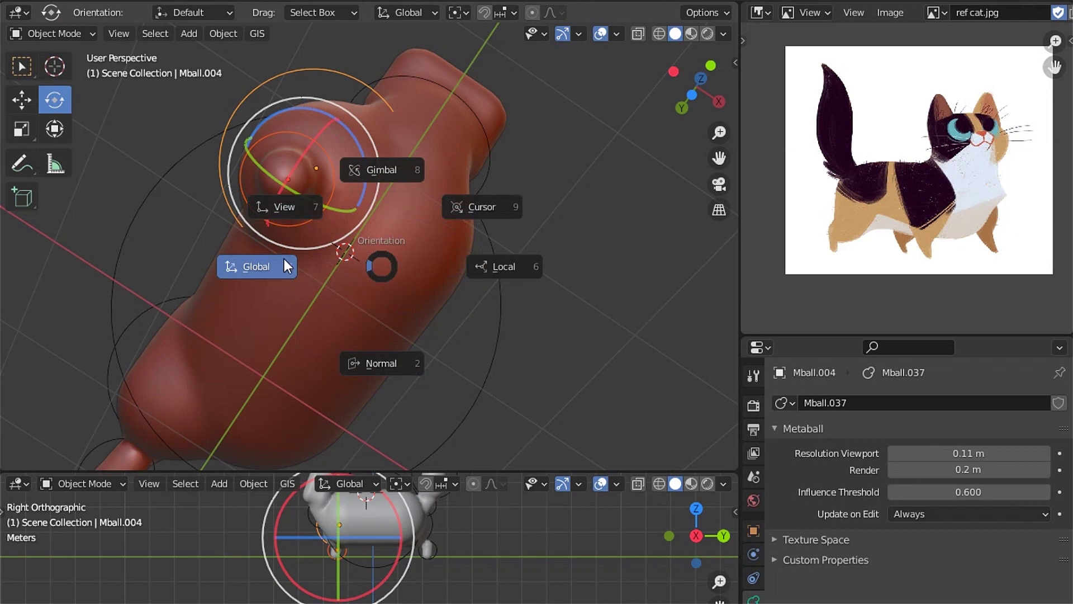
click(284, 260)
key(g)
key(x)
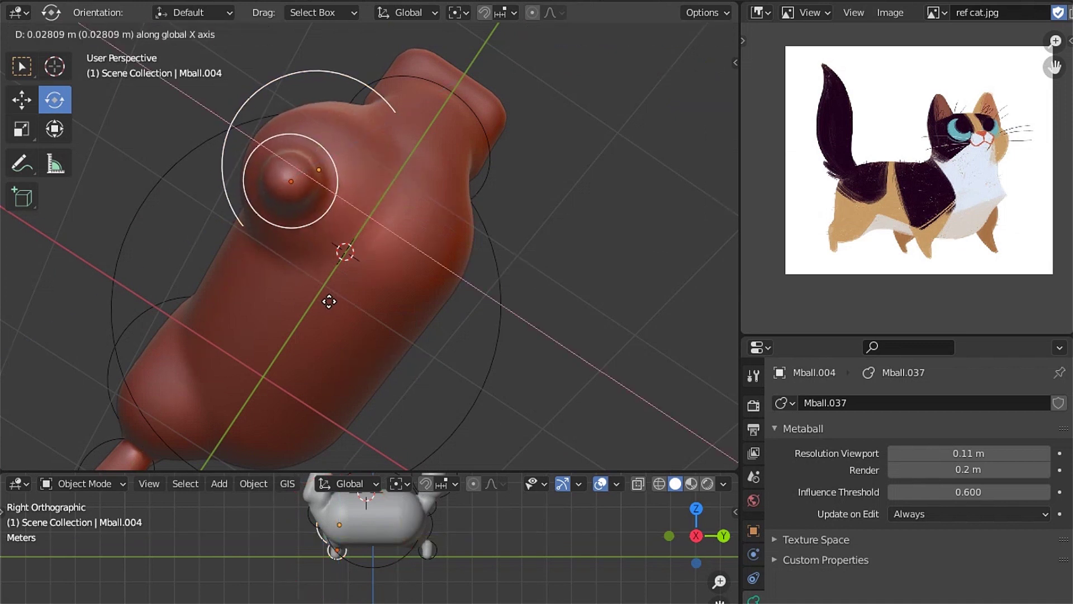
click(329, 301)
mouse_move(330, 301)
middle_down()
mouse_move(409, 303)
mouse_move(455, 251)
mouse_move(374, 246)
mouse_move(403, 214)
mouse_move(470, 193)
mouse_move(435, 273)
mouse_move(414, 202)
middle_up()
scroll(428, 277, up, 3)
Select all the cat's metaballs and convert them into a single mesh
key(a)
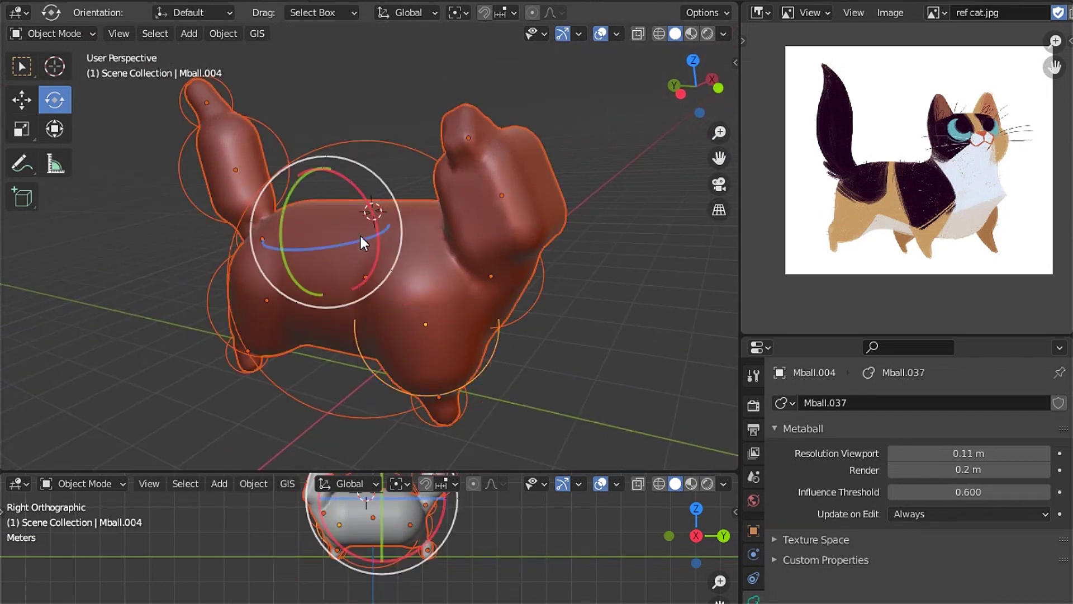
middle_drag(361, 236, 407, 254)
click(221, 34)
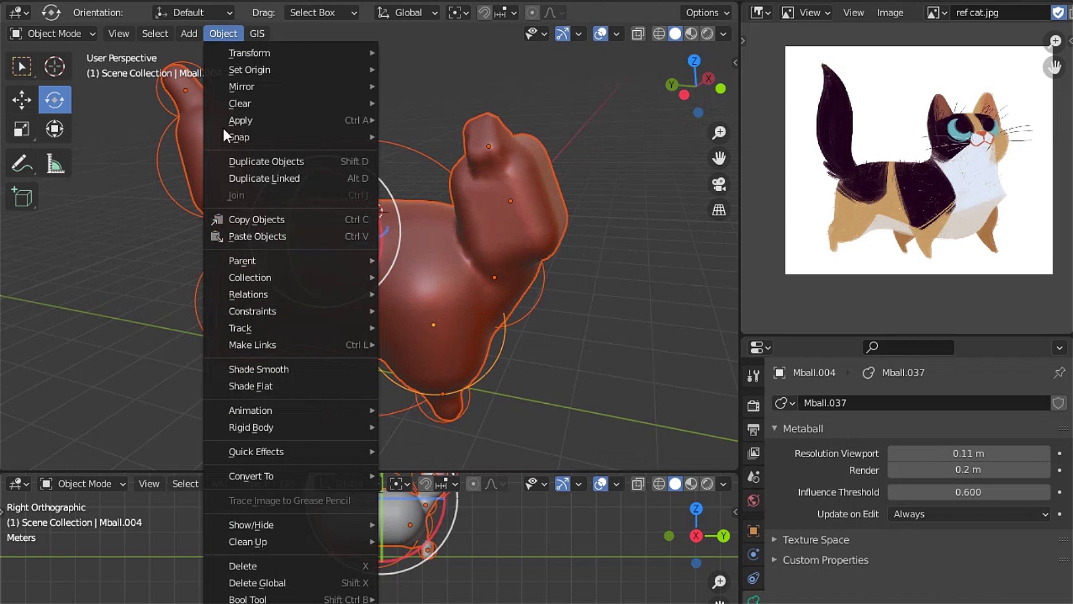
click(419, 489)
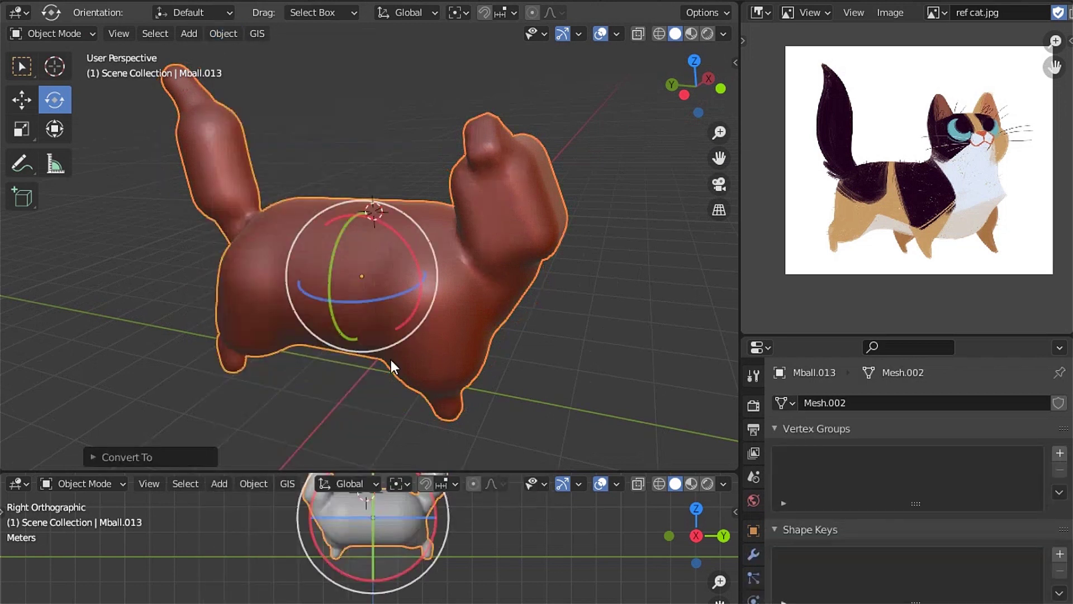
scroll(393, 358, down, 3)
Apply rotation and scale to the Mball.013 mesh so its rotation reads 0°
key(ctrl+space)
key(n)
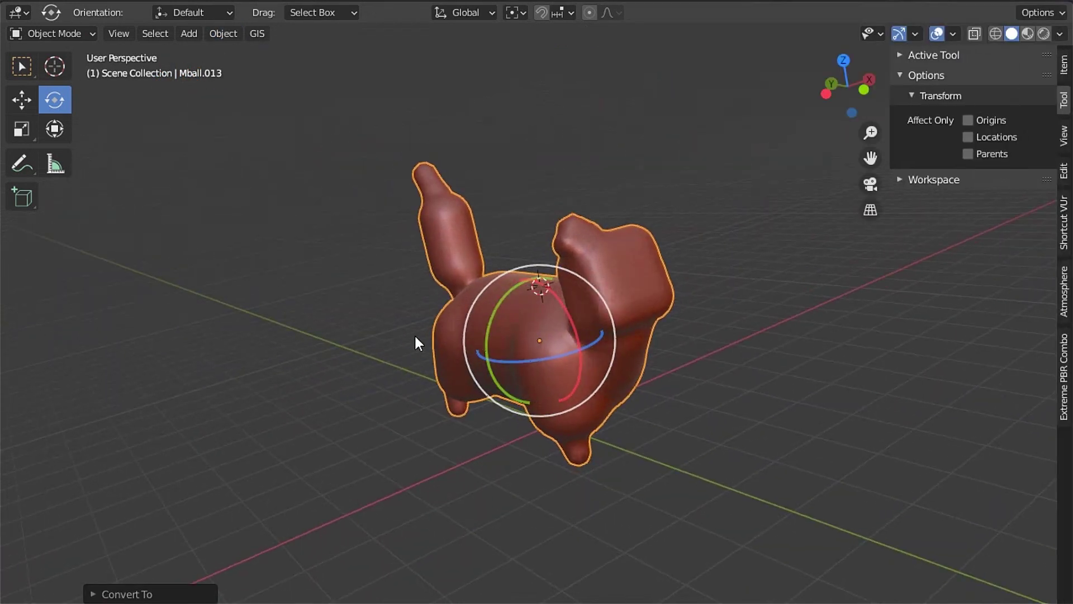
click(1064, 65)
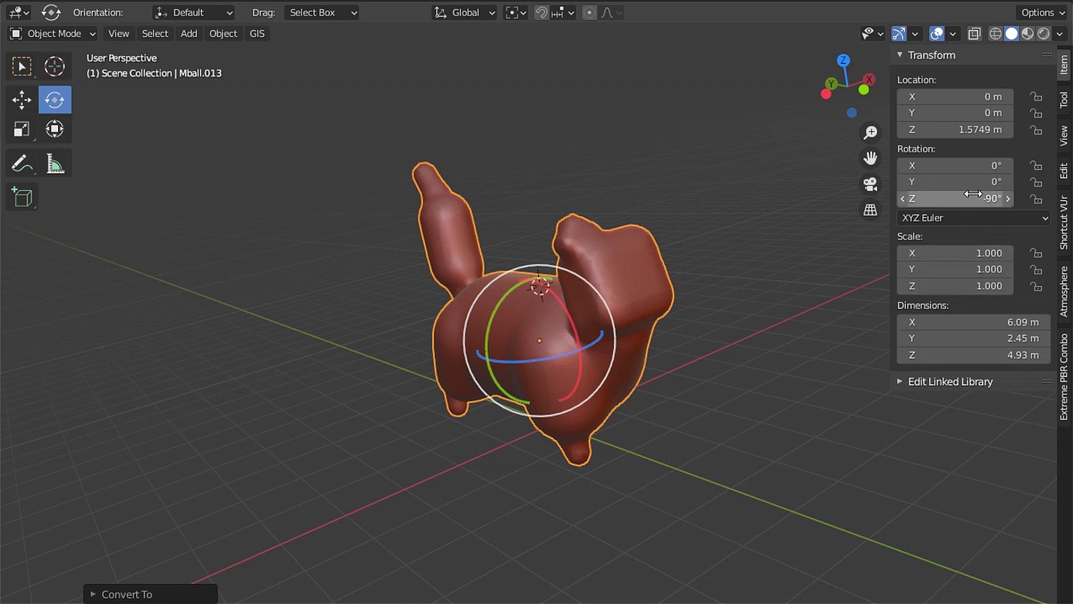
scroll(664, 350, up, 2)
scroll(672, 350, up, 1)
key(ctrl+a)
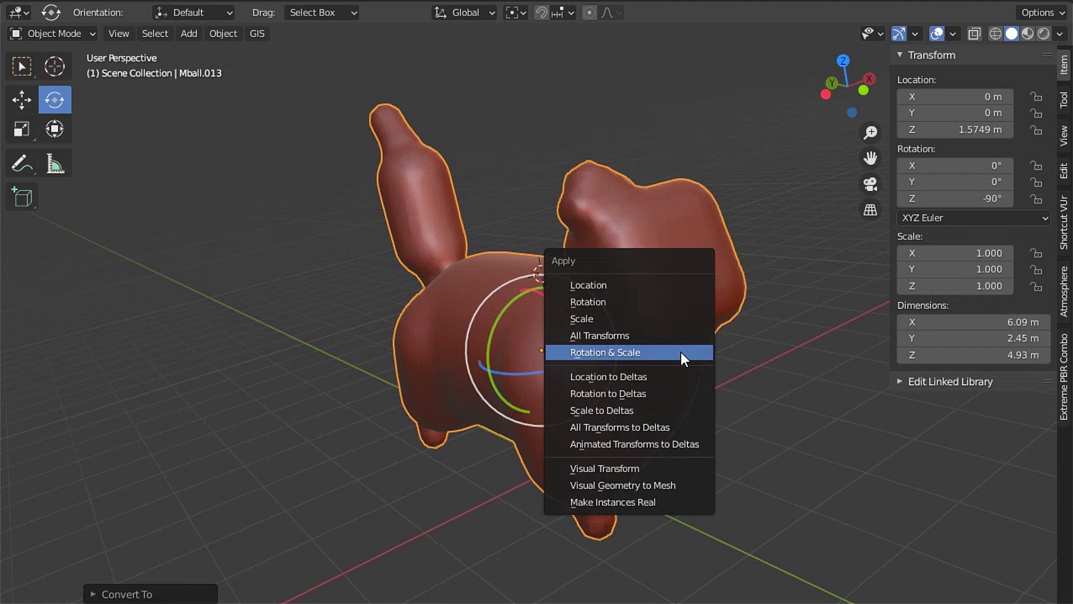
click(681, 352)
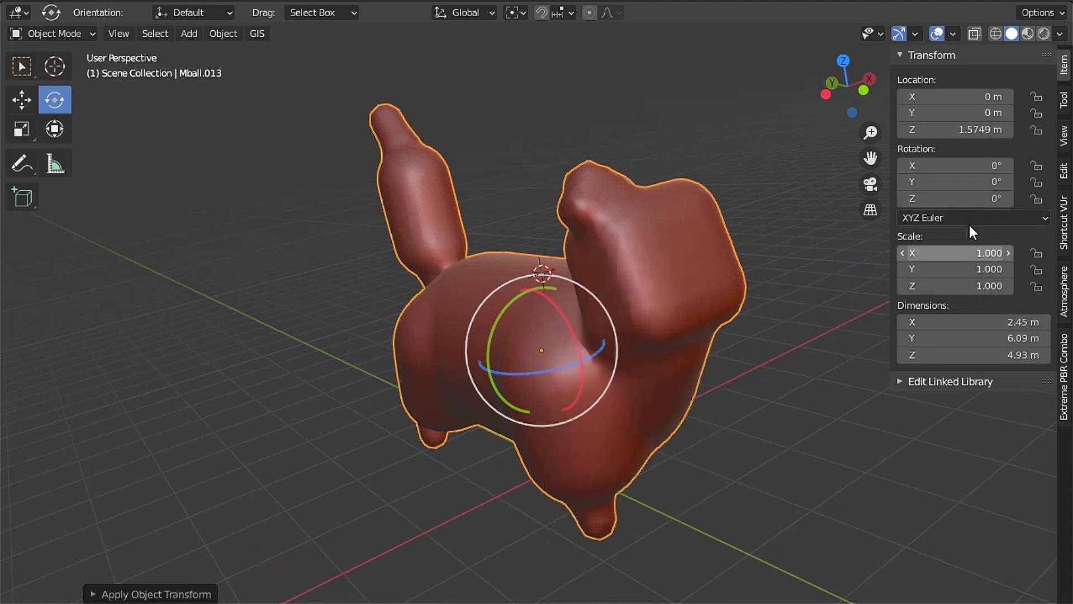
middle_drag(705, 336, 726, 330)
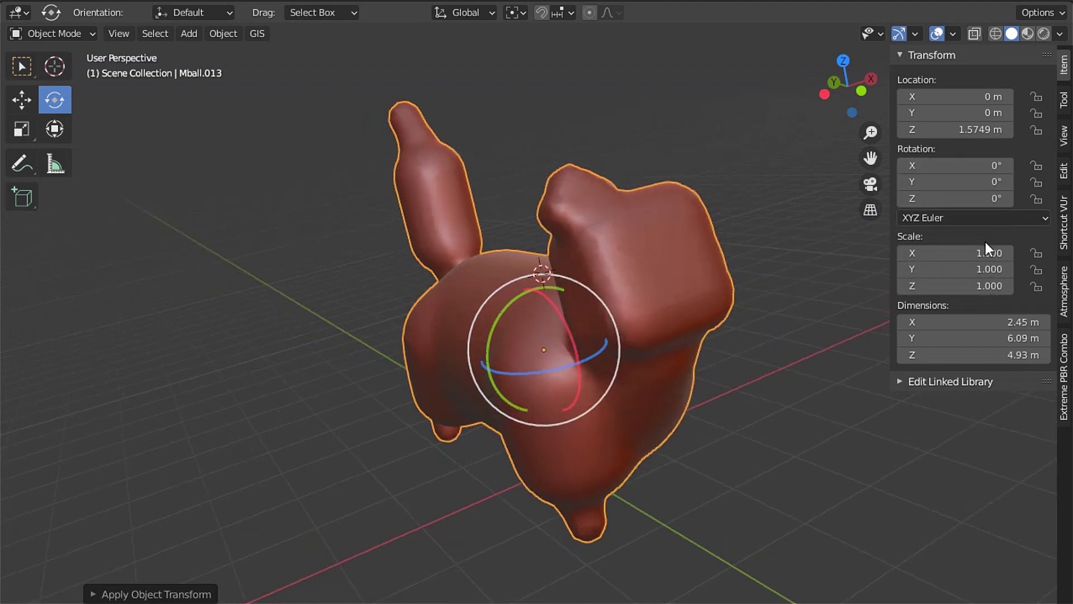
mouse_move(571, 358)
middle_down()
mouse_move(608, 345)
mouse_move(561, 332)
middle_up()
key(n)
scroll(592, 335, down, 4)
Put the cat mesh into Sculpt Mode and show the sidebar Tool settings
key(ctrl+Tab)
click(550, 426)
mouse_move(582, 436)
middle_down()
mouse_move(628, 443)
mouse_move(546, 419)
middle_up()
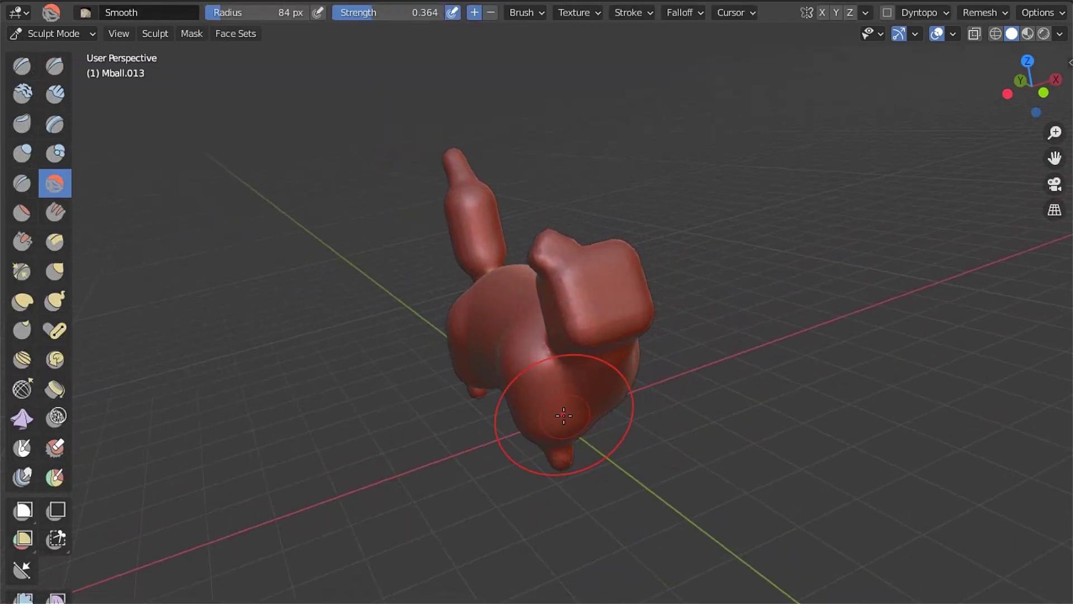
key(n)
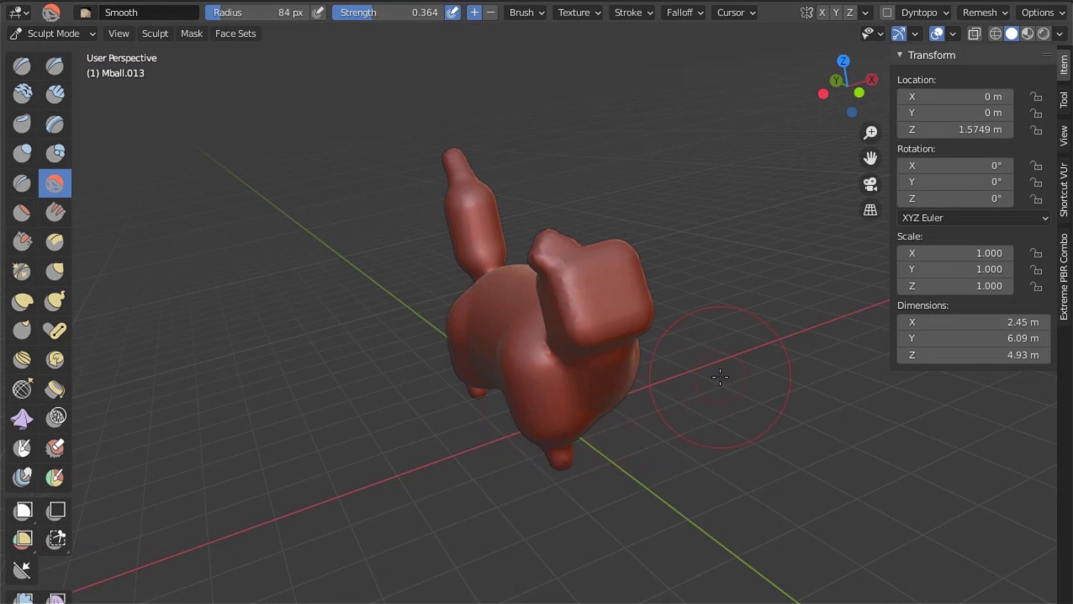
middle_drag(720, 377, 664, 383)
click(1066, 98)
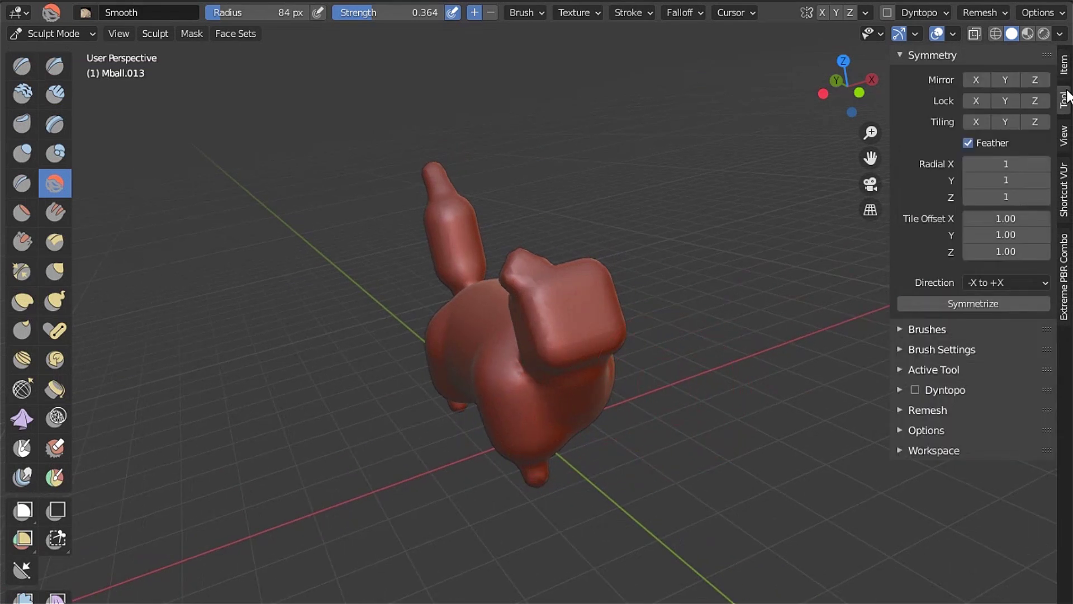
Symmetrize the mesh from -X to +X, giving a matching second ear and front leg
mouse_move(683, 350)
middle_down()
mouse_move(563, 420)
mouse_move(611, 312)
mouse_move(584, 297)
middle_up()
scroll(518, 342, up, 2)
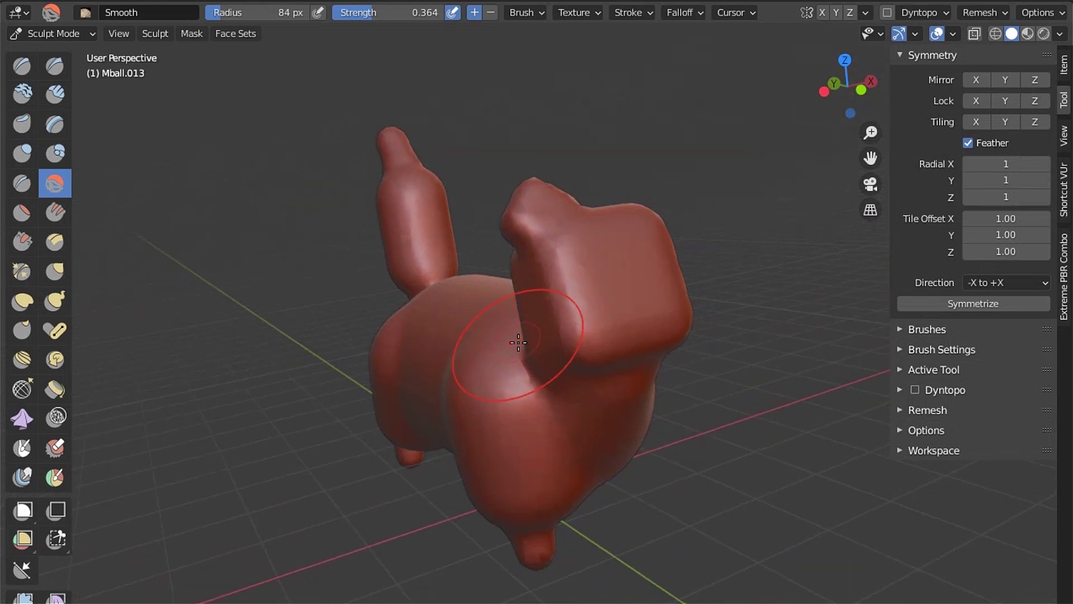
middle_drag(518, 342, 535, 344)
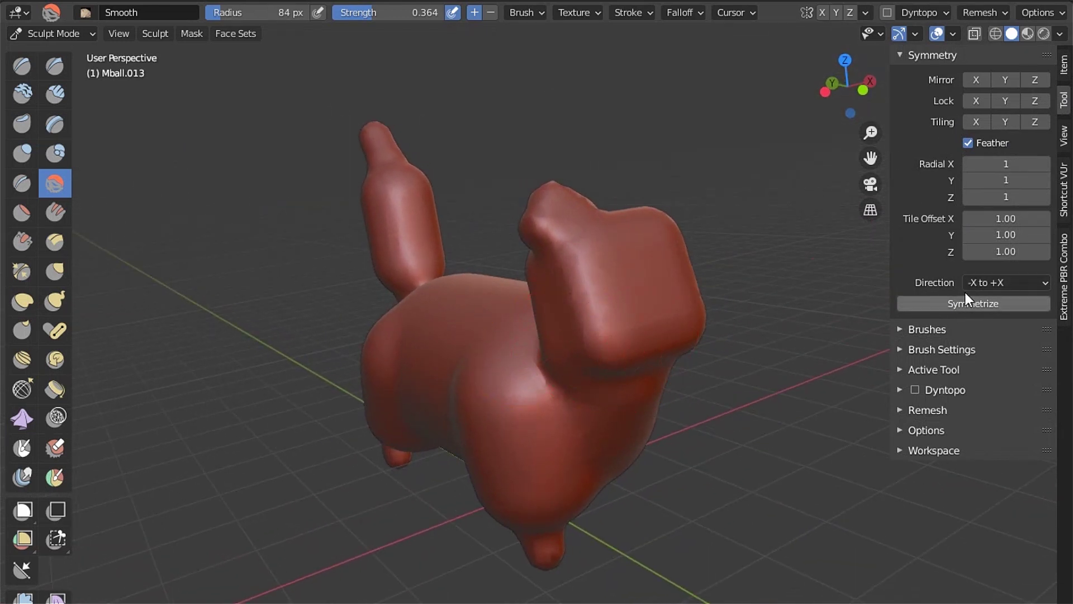
middle_drag(699, 347, 576, 396)
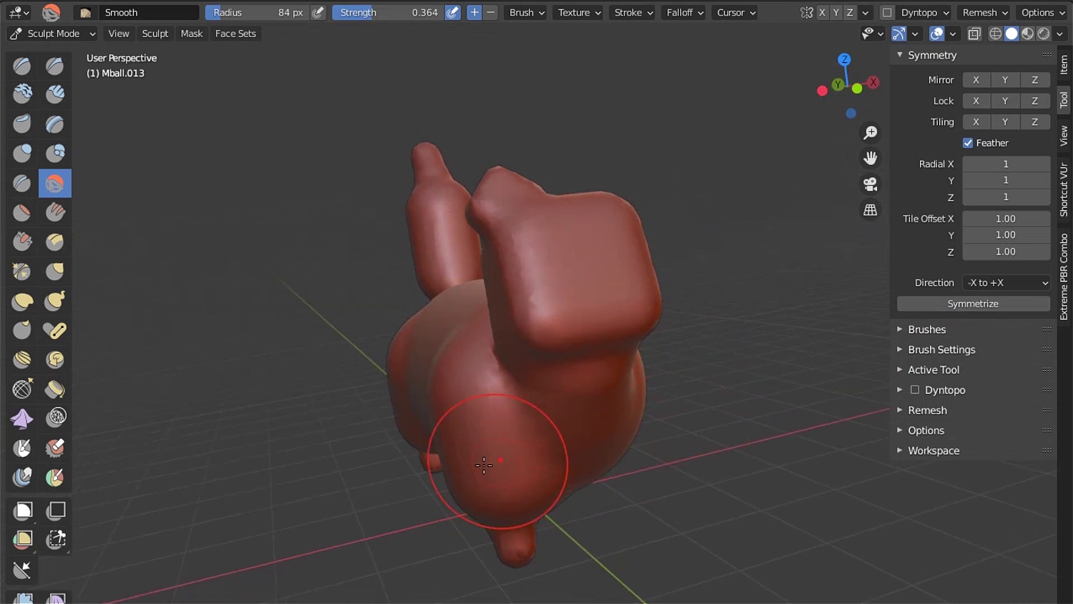
middle_drag(737, 438, 682, 437)
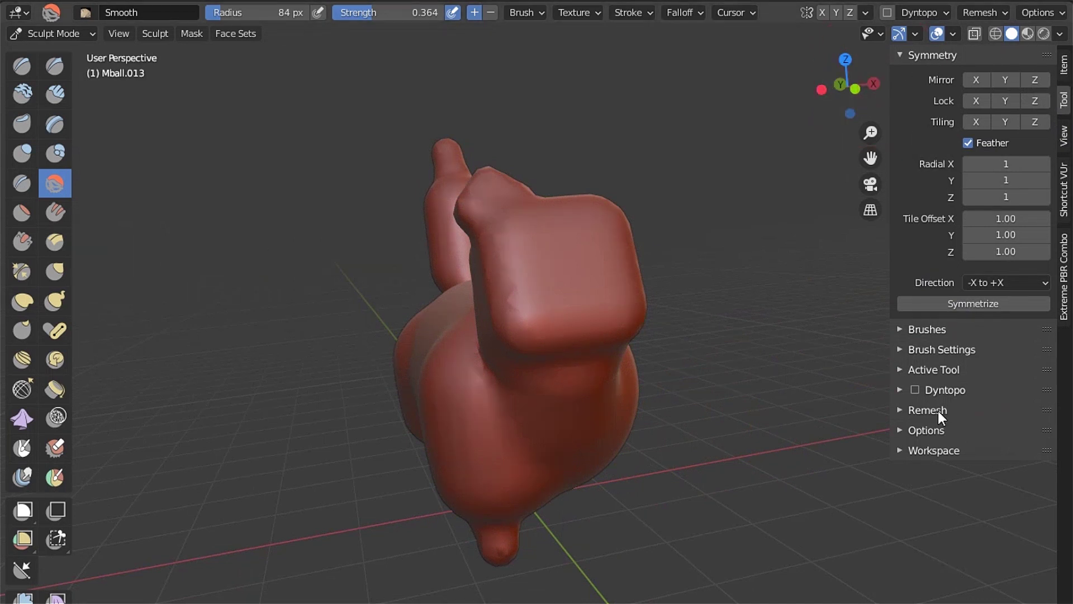
key(n)
key(n)
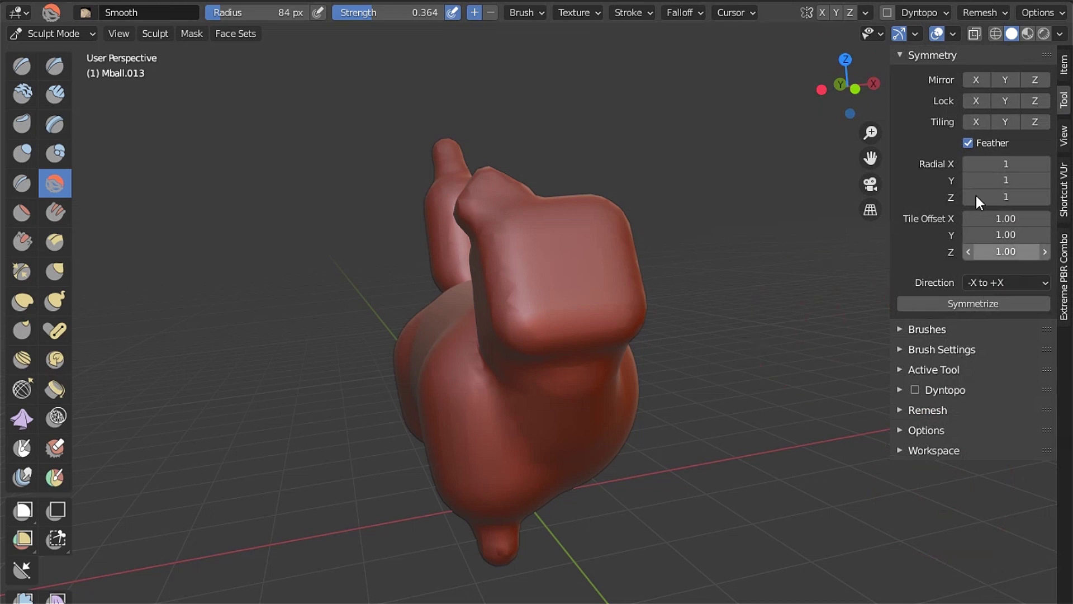
click(971, 304)
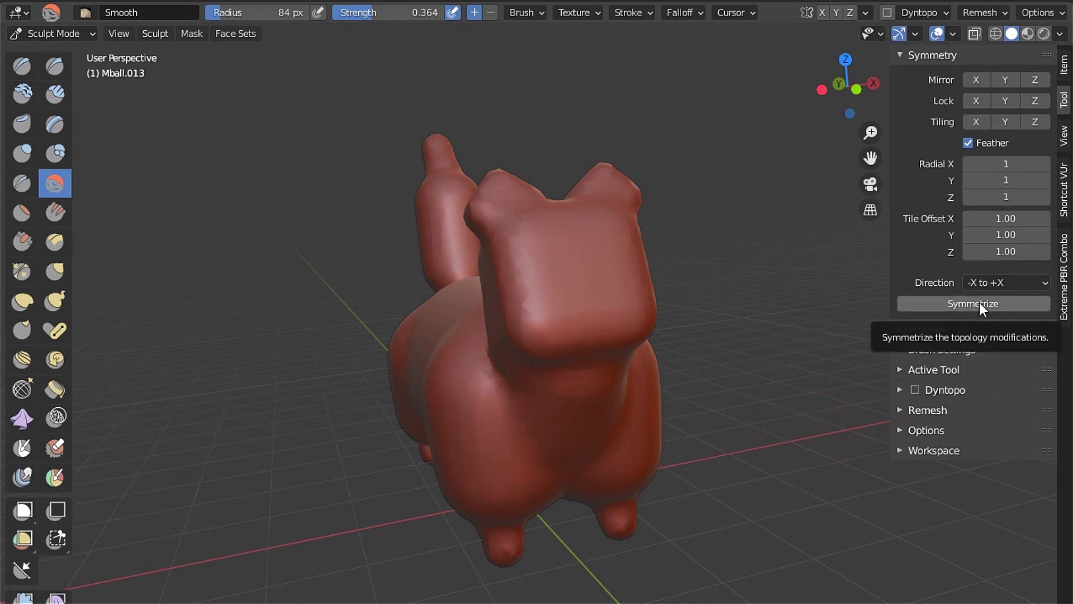
Smooth the cat's lumpy body with the Smooth brush at 0.576 strength, ending in orthographic side view
key(n)
scroll(720, 352, down, 2)
mouse_move(720, 352)
middle_down()
mouse_move(750, 348)
mouse_move(682, 364)
middle_up()
scroll(677, 375, up, 1)
scroll(670, 385, up, 1)
scroll(670, 385, up, 1)
scroll(670, 384, up, 1)
scroll(671, 384, up, 1)
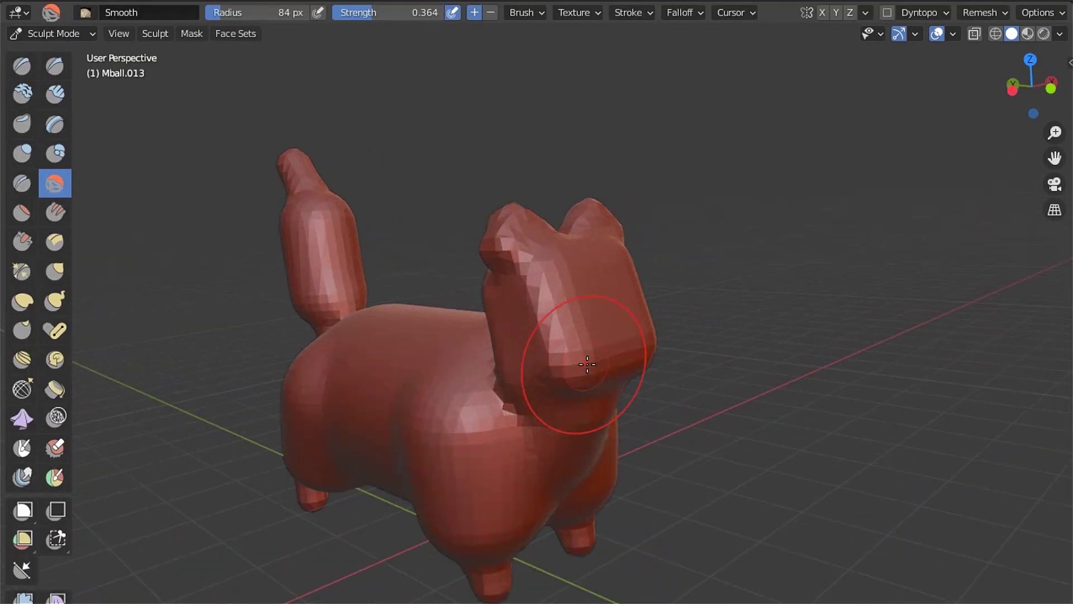
mouse_move(509, 318)
middle_down()
mouse_move(428, 244)
mouse_move(451, 242)
middle_up()
key(shift+f)
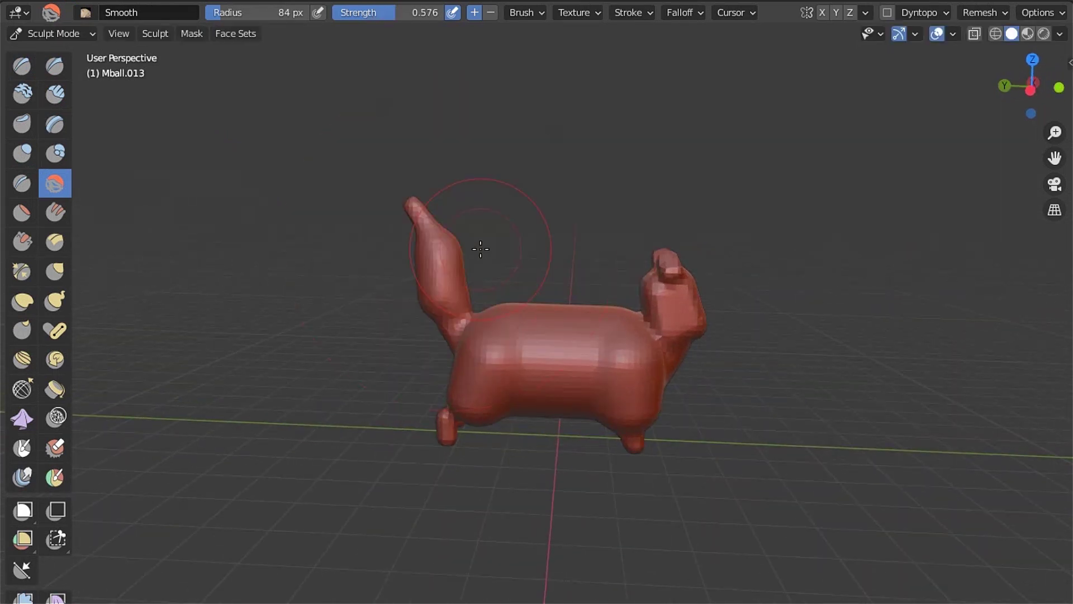
key(KP_3)
key(ctrl+KP_3)
Lasso-mask the tail and invert the mask so only the tail stays editable
scroll(438, 240, up, 3)
click(55, 301)
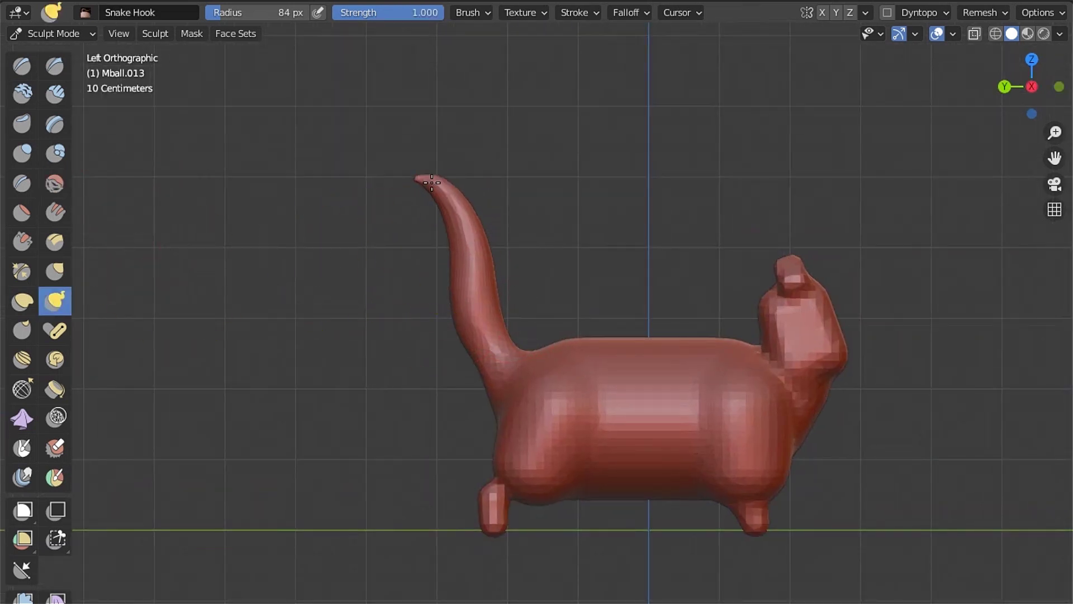
ctrl+shift+drag(508, 280, 432, 456)
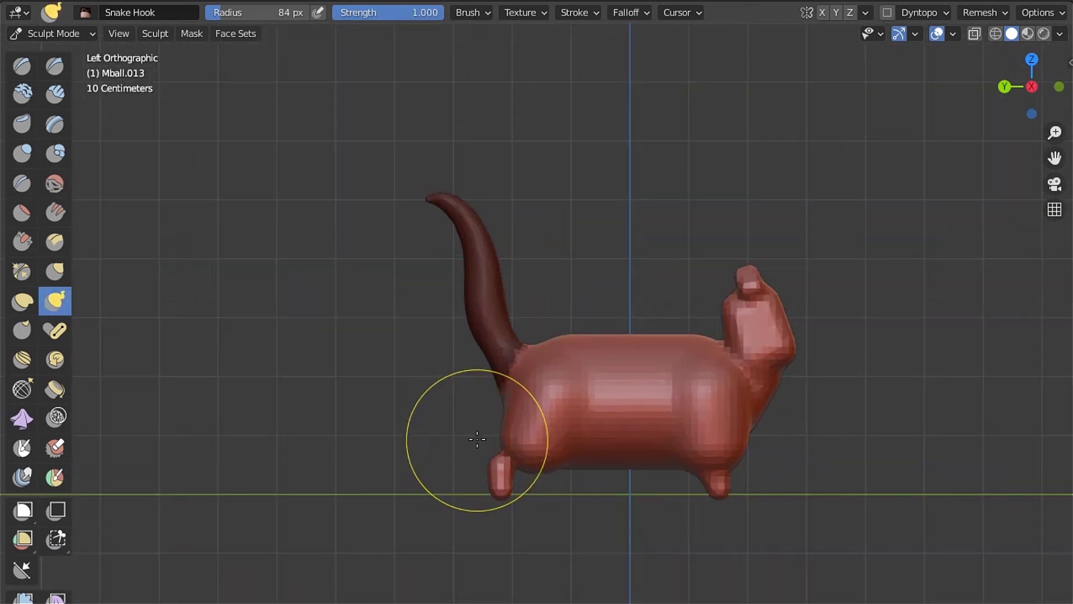
key(ctrl+i)
scroll(479, 440, up, 1)
key(alt+a)
Pull the tail out longer and curved with the Elastic Deform brush
key(Escape)
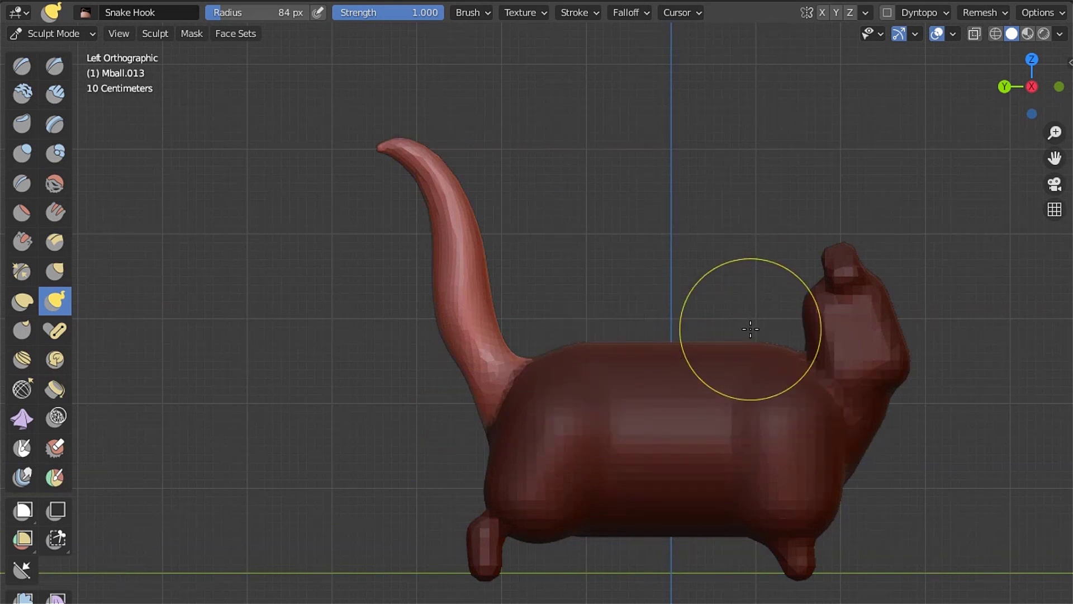
scroll(750, 335, down, 2)
click(23, 300)
click(502, 13)
click(520, 151)
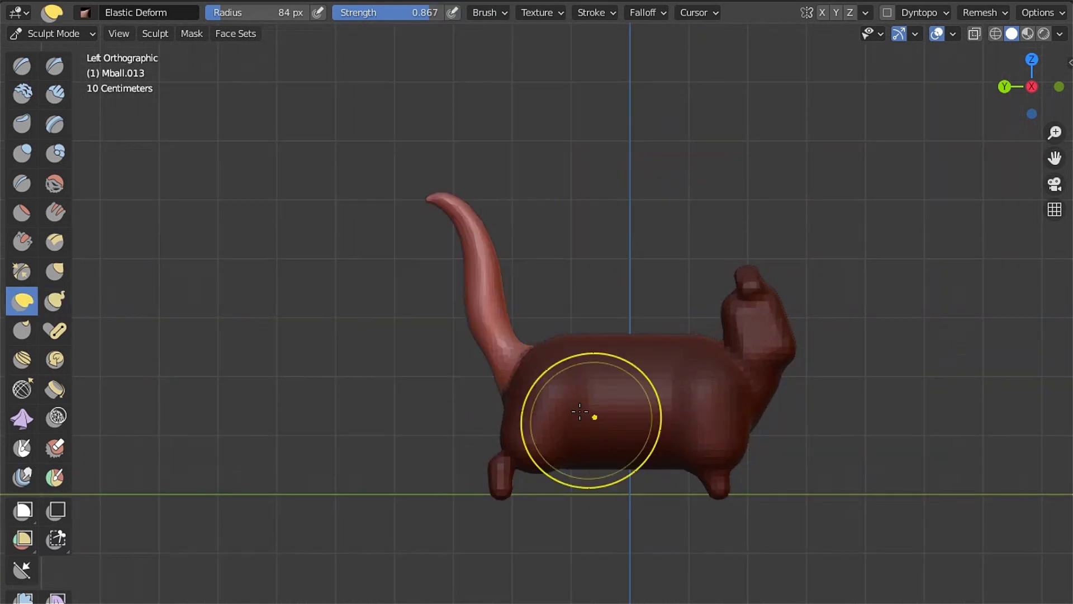
mouse_move(592, 414)
ctrl+middle_down()
mouse_move(489, 396)
mouse_move(391, 359)
ctrl+middle_up()
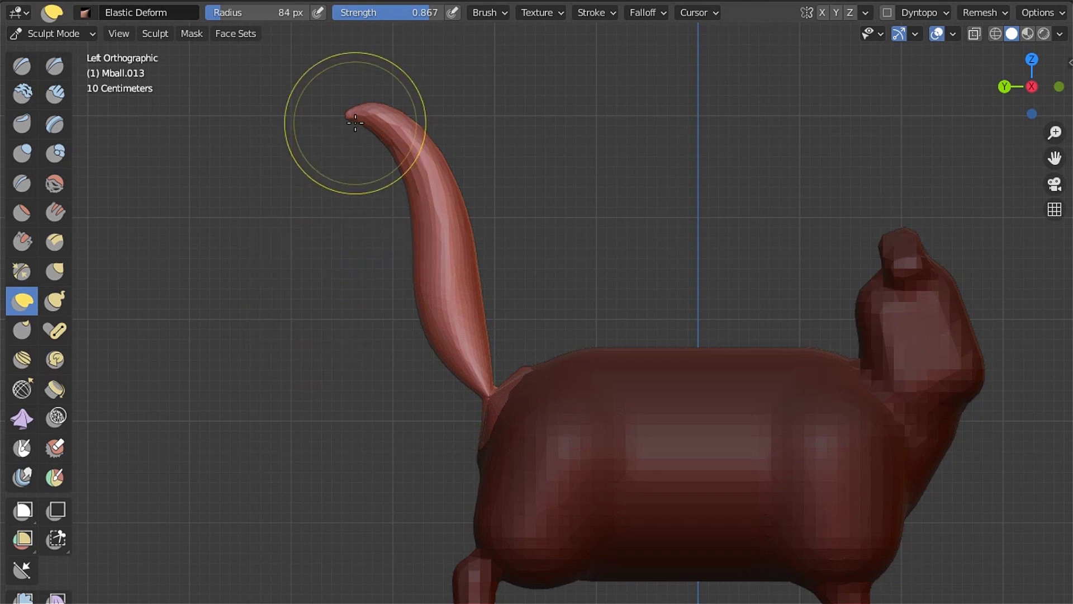
Enlarge the tail around Pivot to Unmasked and bend its middle into an S-curve
mouse_move(305, 137)
ctrl+middle_down()
mouse_move(640, 276)
mouse_move(560, 263)
mouse_move(549, 275)
ctrl+middle_up()
key(ctrl+KP_3)
scroll(376, 162, up, 2)
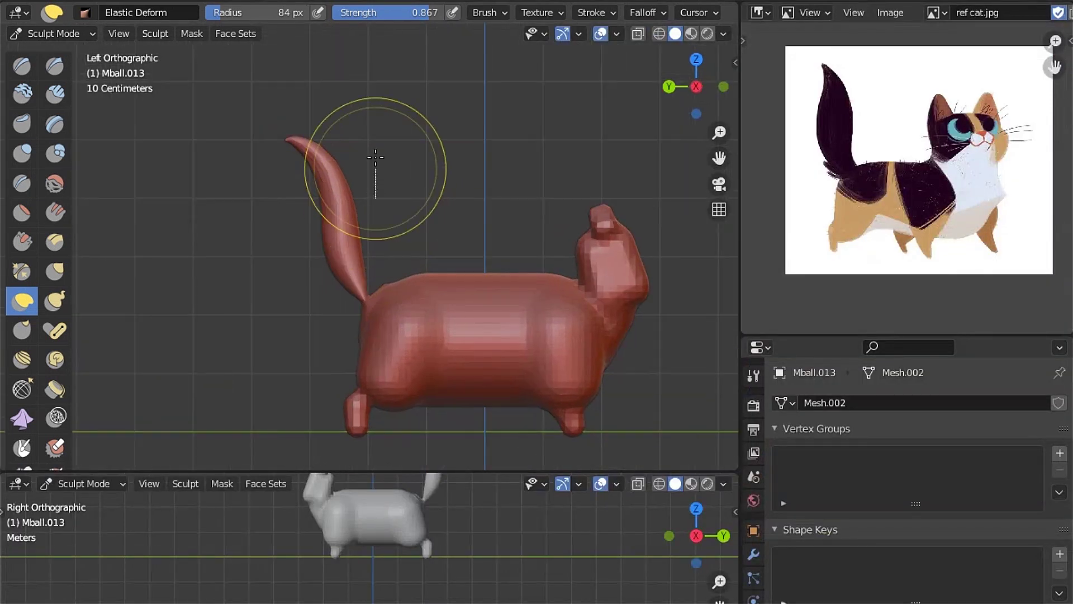
scroll(481, 231, down, 2)
scroll(482, 232, up, 1)
key(q)
click(575, 313)
key(s)
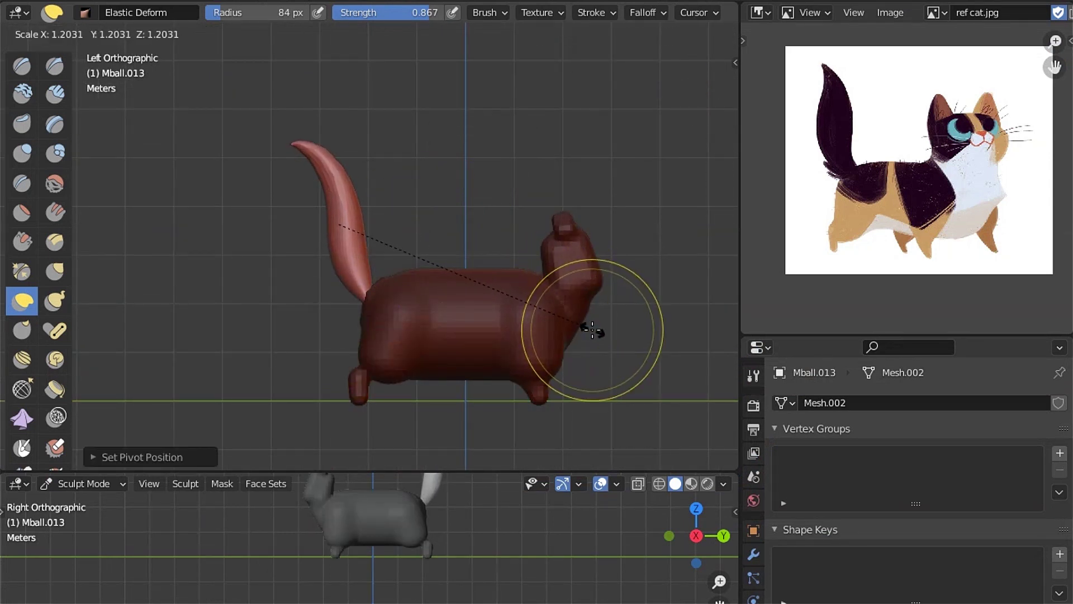
click(598, 330)
drag(324, 219, 334, 186)
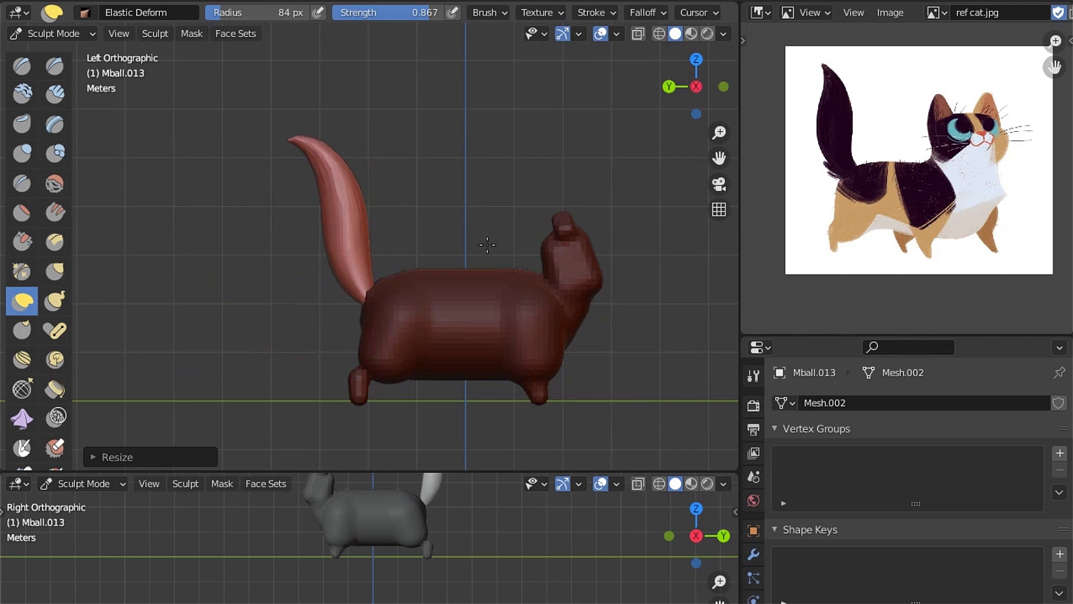
mouse_move(528, 248)
middle_down()
mouse_move(366, 247)
mouse_move(371, 280)
middle_up()
Switch to the Smooth brush and smooth the cat's surface
scroll(372, 280, up, 3)
key(shift+s)
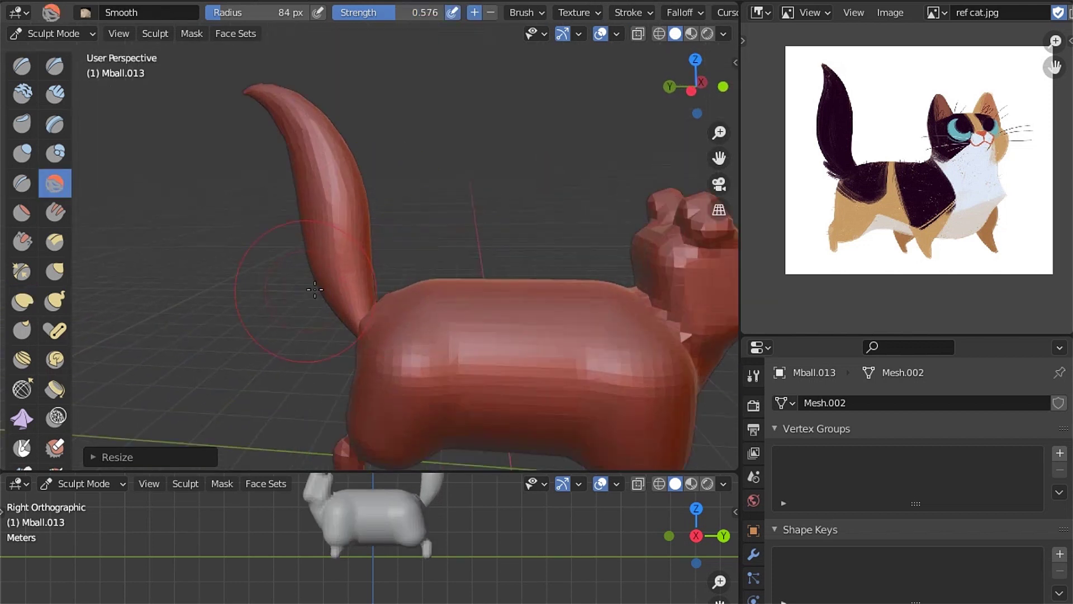
middle_drag(411, 208, 396, 294)
scroll(455, 239, up, 3)
scroll(455, 239, down, 3)
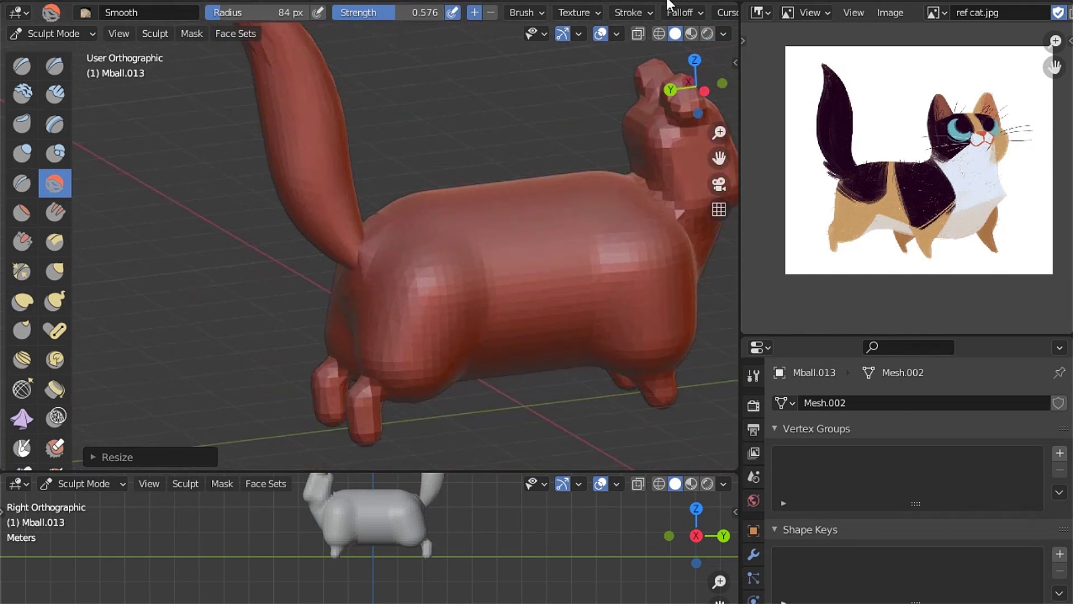
scroll(559, 13, down, 5)
Remesh the cat at a 0.08 m voxel size for an even surface
click(662, 12)
click(585, 205)
click(662, 13)
click(670, 45)
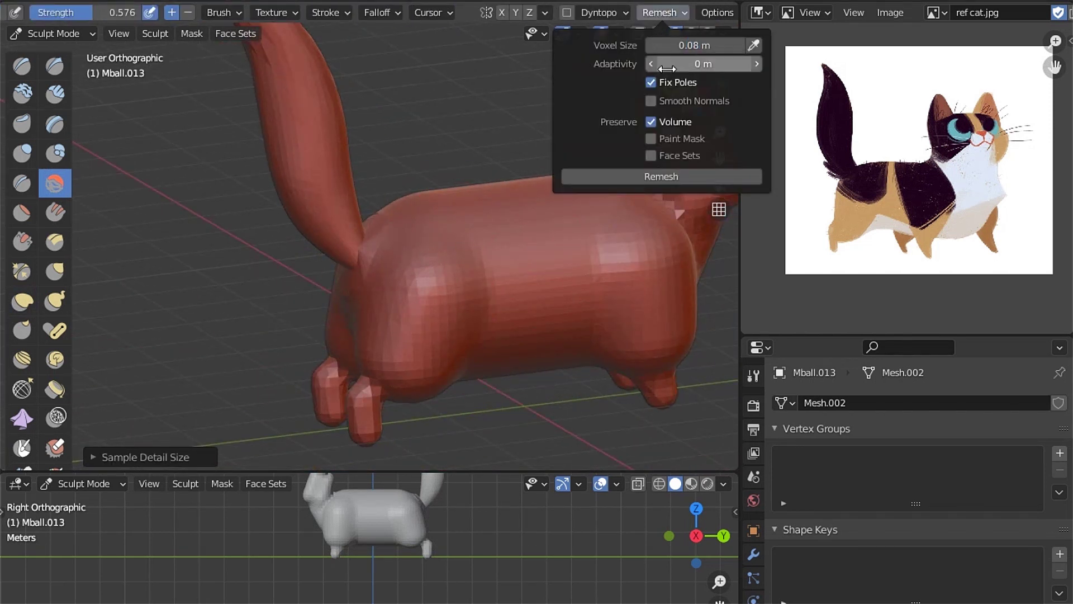
click(601, 177)
middle_drag(359, 311, 439, 255)
scroll(479, 204, down, 3)
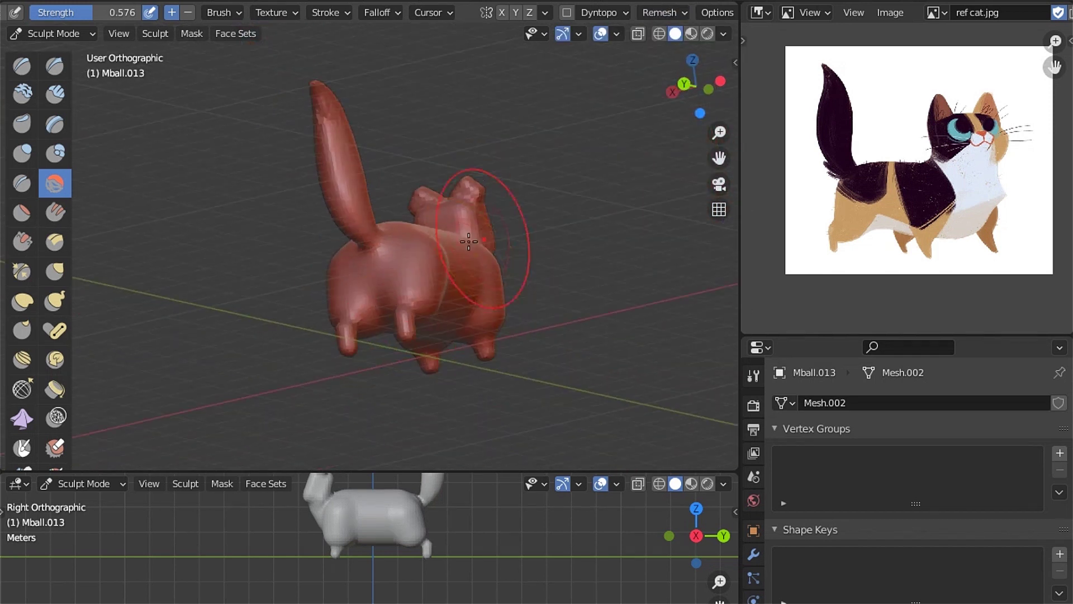
middle_drag(480, 204, 348, 258)
scroll(347, 258, up, 3)
scroll(431, 288, down, 3)
mouse_move(431, 287)
middle_down()
mouse_move(419, 228)
mouse_move(343, 224)
mouse_move(431, 241)
mouse_move(428, 315)
mouse_move(430, 240)
mouse_move(383, 264)
middle_up()
Lasso-mask the cat's ear tips
key(n)
key(n)
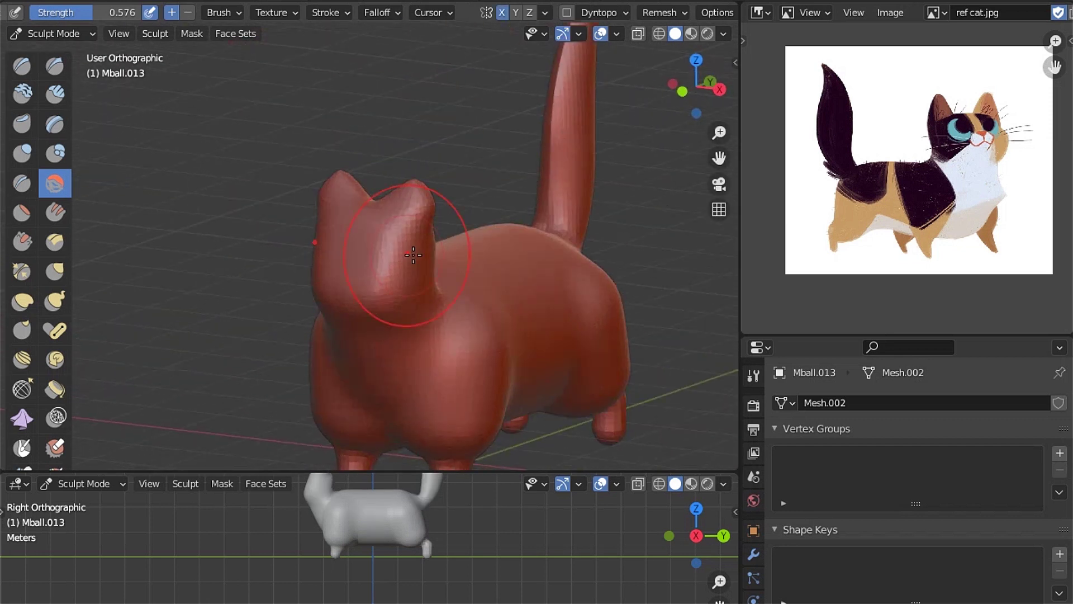
scroll(523, 259, up, 3)
scroll(522, 260, down, 3)
mouse_move(448, 195)
ctrl+shift+mouse_down()
mouse_move(355, 167)
mouse_move(364, 174)
ctrl+shift+mouse_up()
mouse_move(364, 174)
middle_down()
mouse_move(325, 275)
mouse_move(120, 275)
middle_up()
Bulge out the side of the head with the Elastic Deform brush in a chosen deformation mode
key(m)
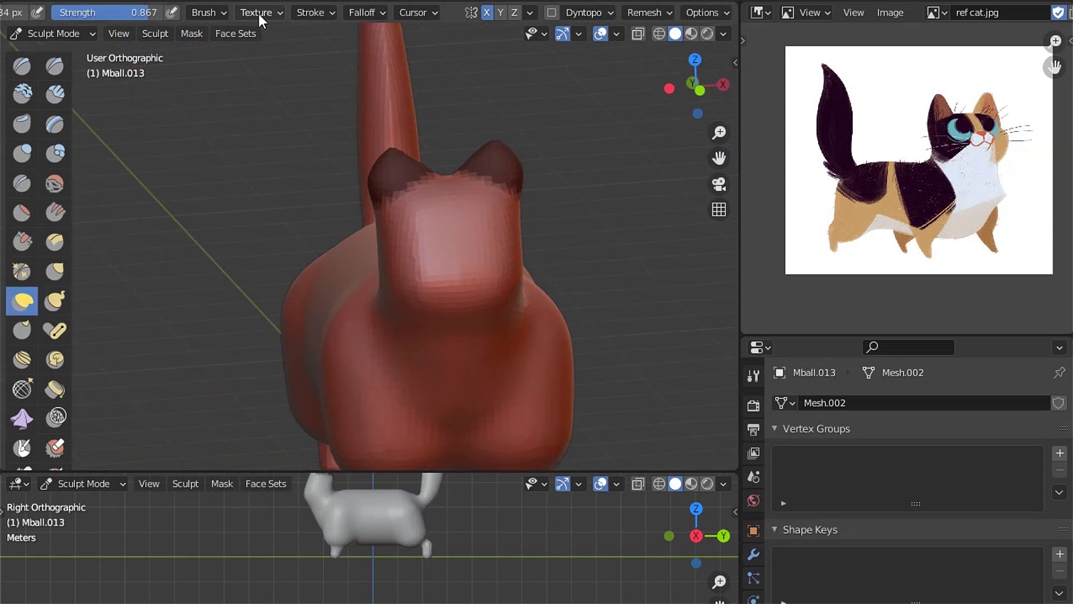
click(205, 13)
click(248, 152)
click(240, 207)
middle_drag(412, 269, 354, 251)
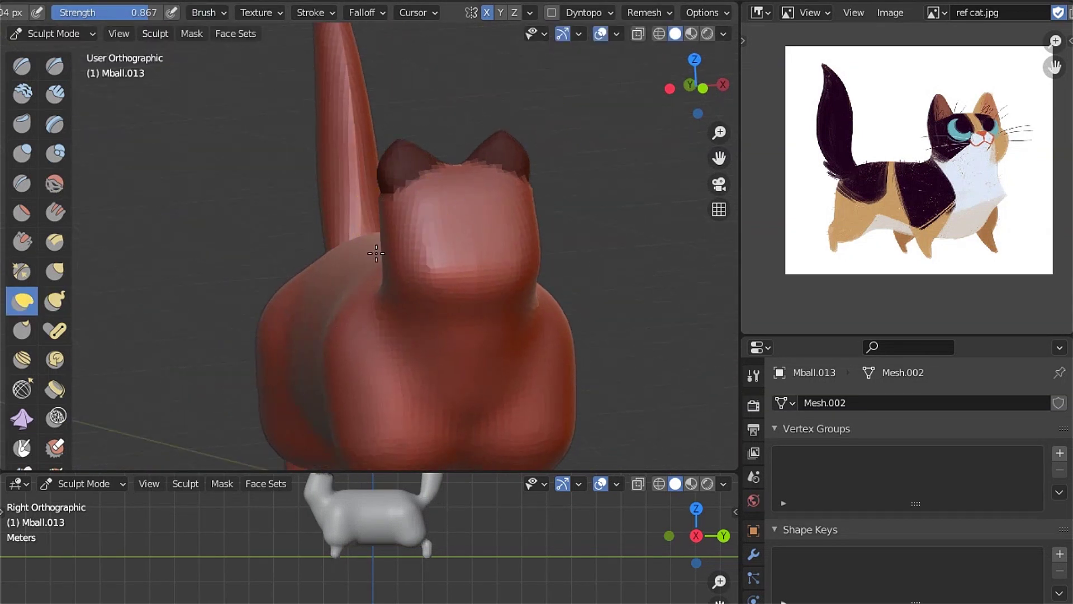
mouse_move(409, 254)
mouse_down()
mouse_move(365, 248)
mouse_move(391, 256)
mouse_up()
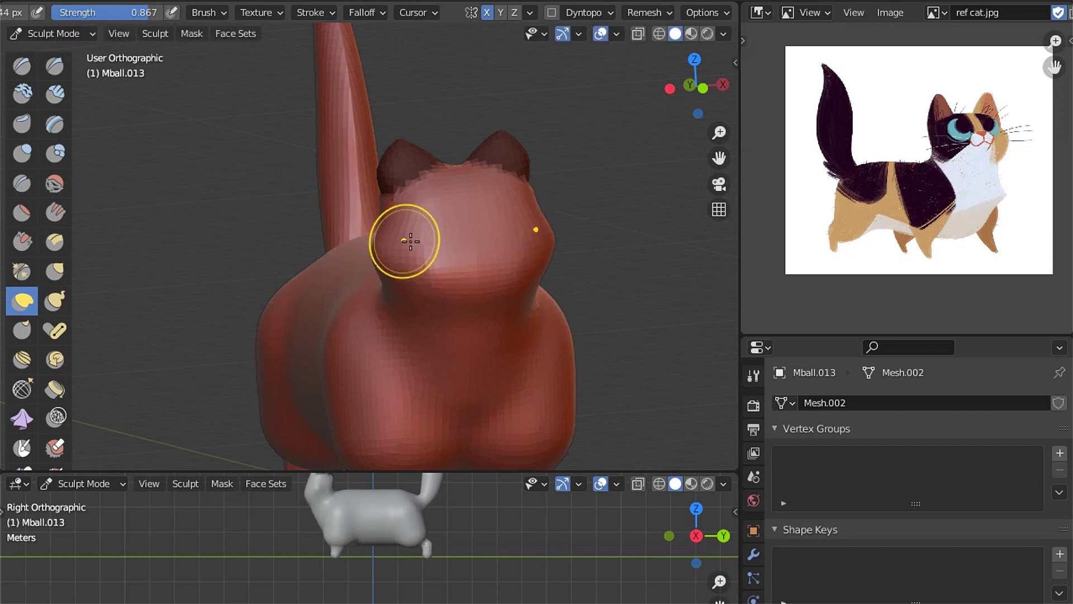
scroll(411, 241, down, 2)
Invert the mask, set the pivot to the unmasked ears, and scale the ears up
key(q)
click(425, 265)
middle_drag(427, 240, 403, 201)
scroll(403, 195, up, 3)
key(s)
key(Escape)
key(q)
click(384, 180)
key(s)
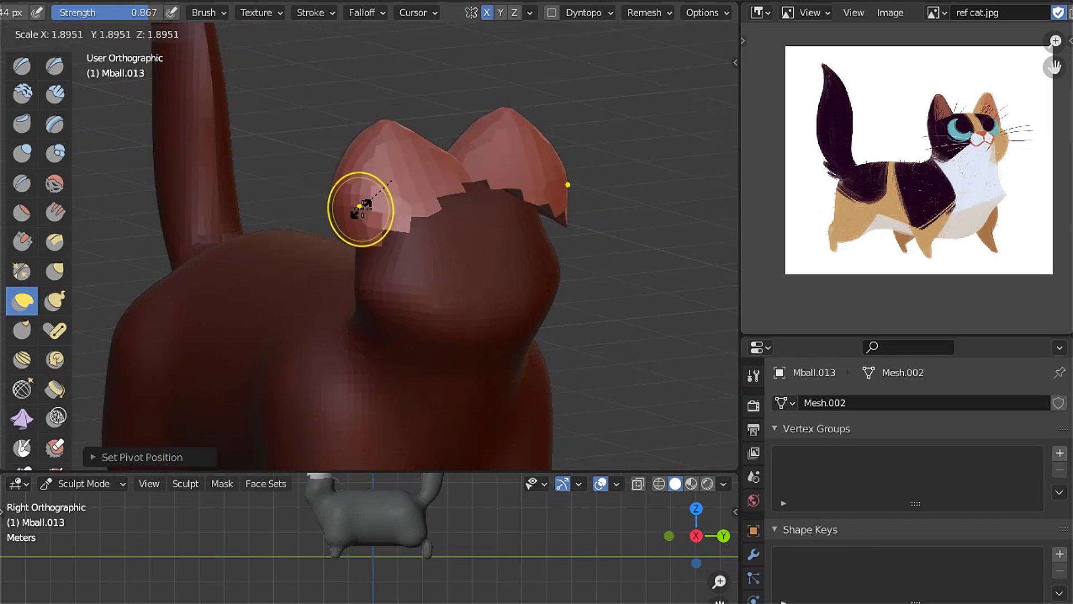
click(366, 207)
In front view, move the ears outward, shrink them slightly, and reposition them
key(ctrl+KP_3)
key(KP_1)
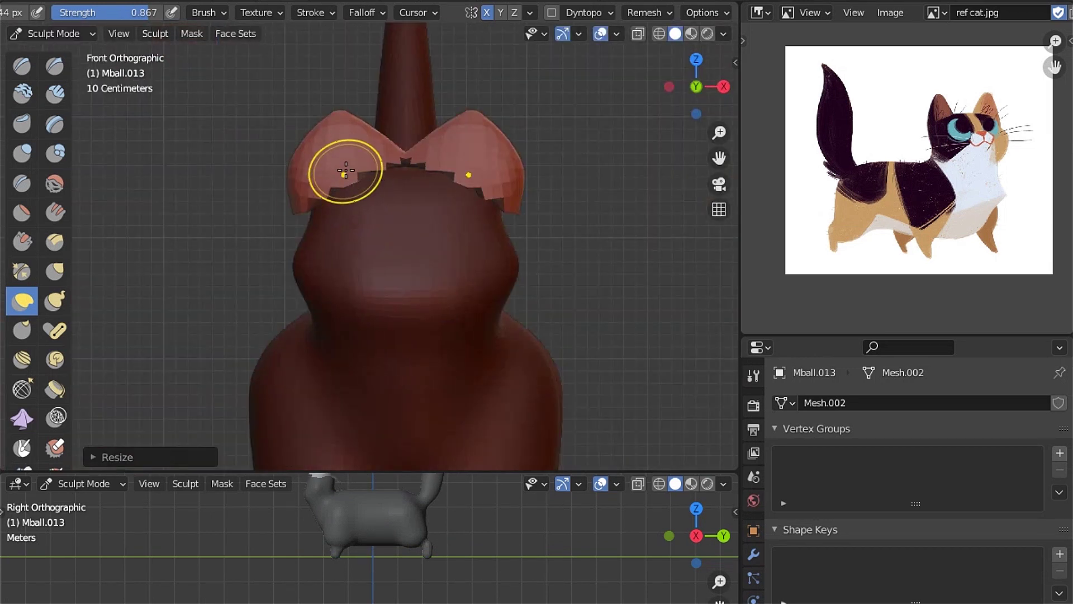
key(g)
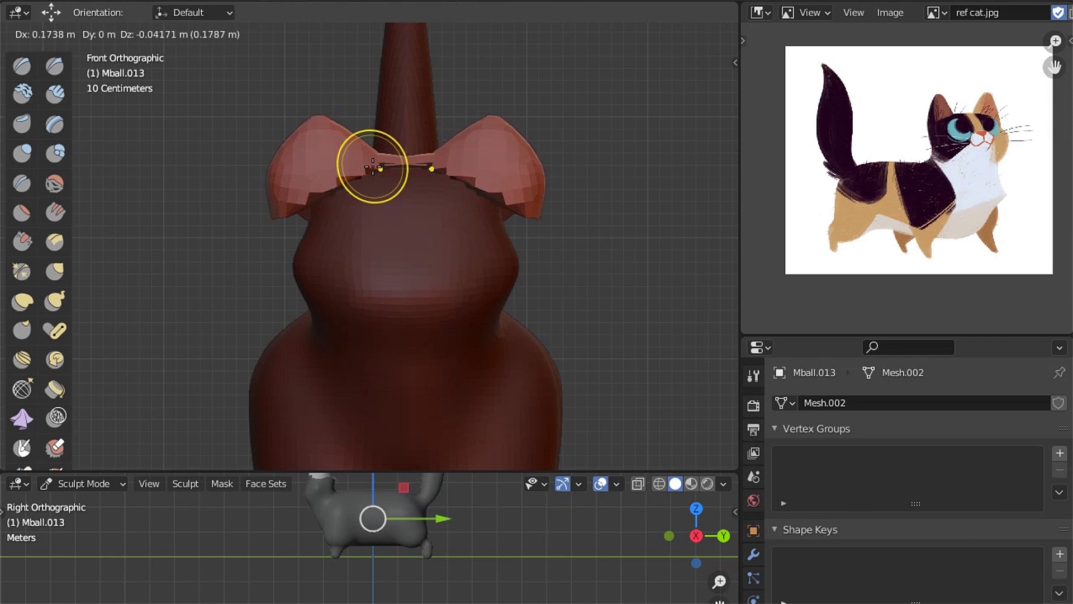
click(419, 239)
key(s)
click(438, 297)
key(g)
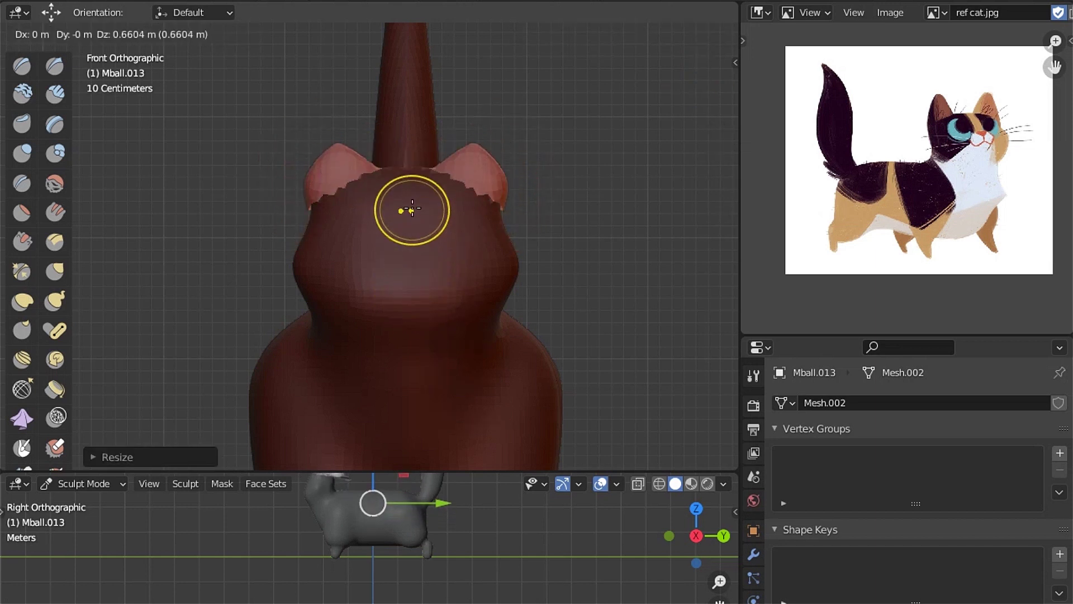
click(412, 211)
key(g)
right_click(394, 211)
Switch to the Snake Hook brush and move the ears back along the head in left side view
click(55, 301)
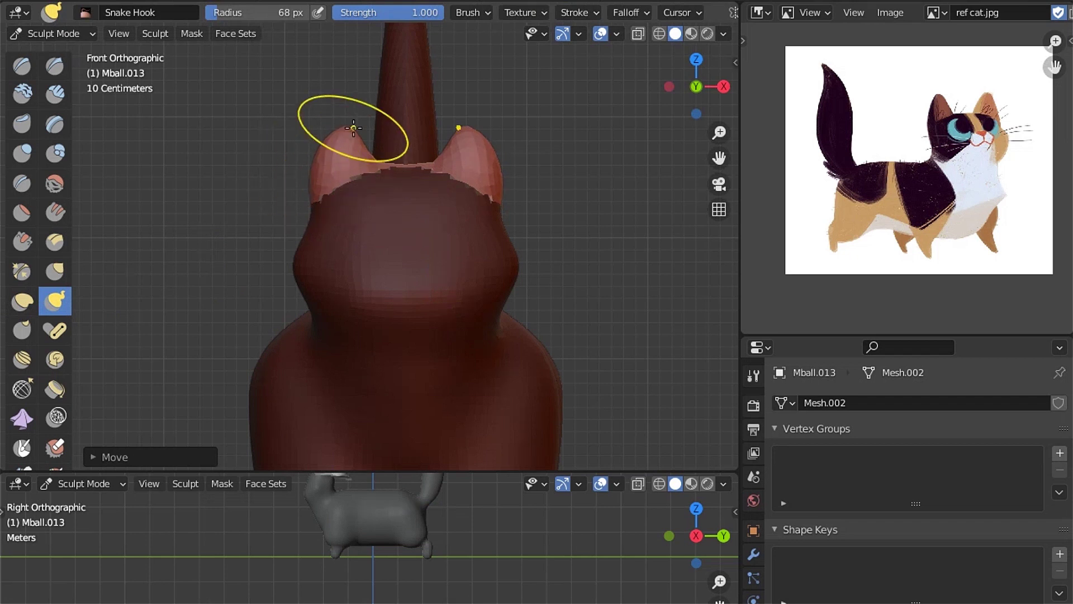
scroll(353, 128, up, 2)
middle_drag(312, 229, 455, 239)
key(ctrl+KP_3)
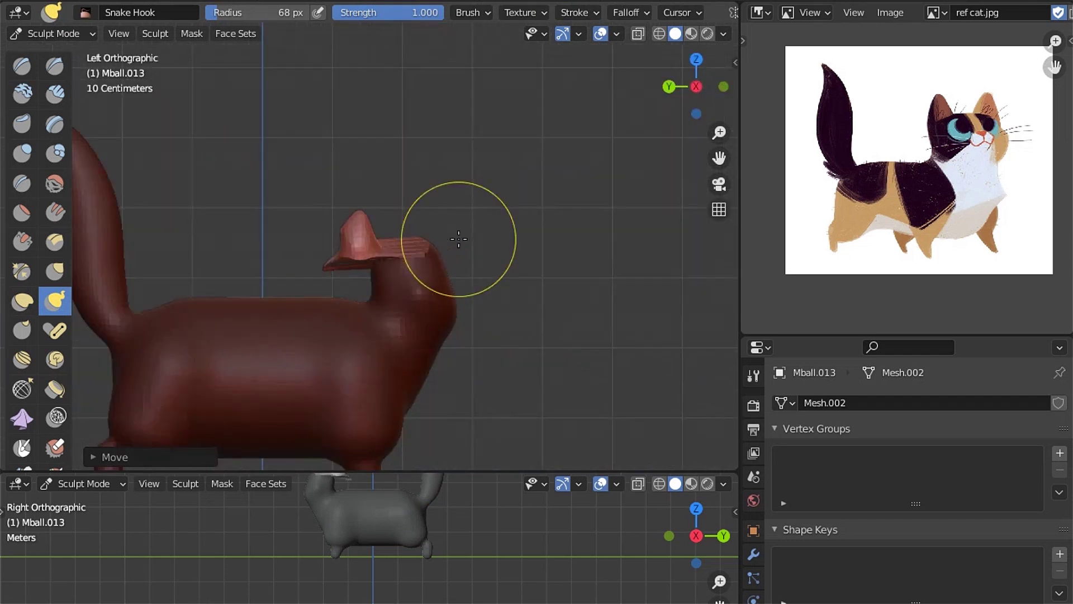
key(g)
click(238, 336)
mouse_move(238, 336)
middle_down()
mouse_move(331, 292)
mouse_move(413, 296)
mouse_move(436, 309)
middle_up()
scroll(372, 305, up, 3)
Smooth the head and body, then carve creases where the legs join the body
key(shift+s)
scroll(378, 283, down, 3)
mouse_move(484, 268)
middle_down()
mouse_move(371, 203)
mouse_move(312, 264)
mouse_move(347, 299)
mouse_move(389, 265)
middle_up()
scroll(385, 266, up, 3)
mouse_move(407, 302)
middle_down()
mouse_move(419, 314)
mouse_move(324, 276)
mouse_move(418, 241)
mouse_move(371, 232)
mouse_move(410, 96)
mouse_move(403, 300)
mouse_move(397, 141)
mouse_move(411, 353)
mouse_move(425, 358)
mouse_move(403, 338)
mouse_move(388, 255)
middle_up()
key(shift+c)
mouse_move(422, 214)
middle_down()
mouse_move(419, 240)
mouse_move(371, 252)
middle_up()
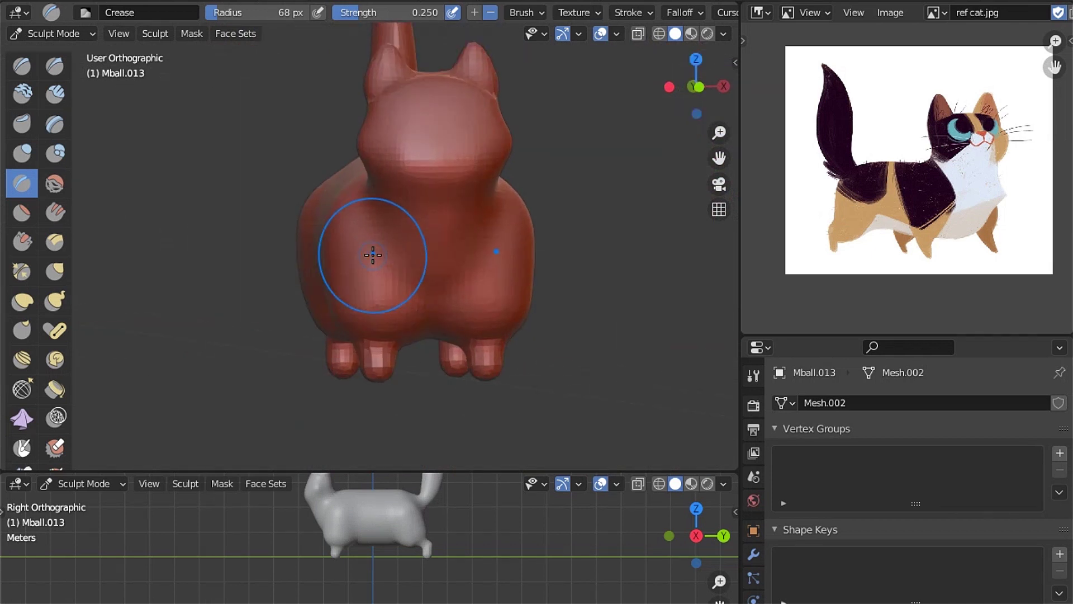
Fill out the chest with the Elastic Deform brush at 85 px
click(22, 301)
key(f)
click(329, 229)
scroll(282, 196, up, 2)
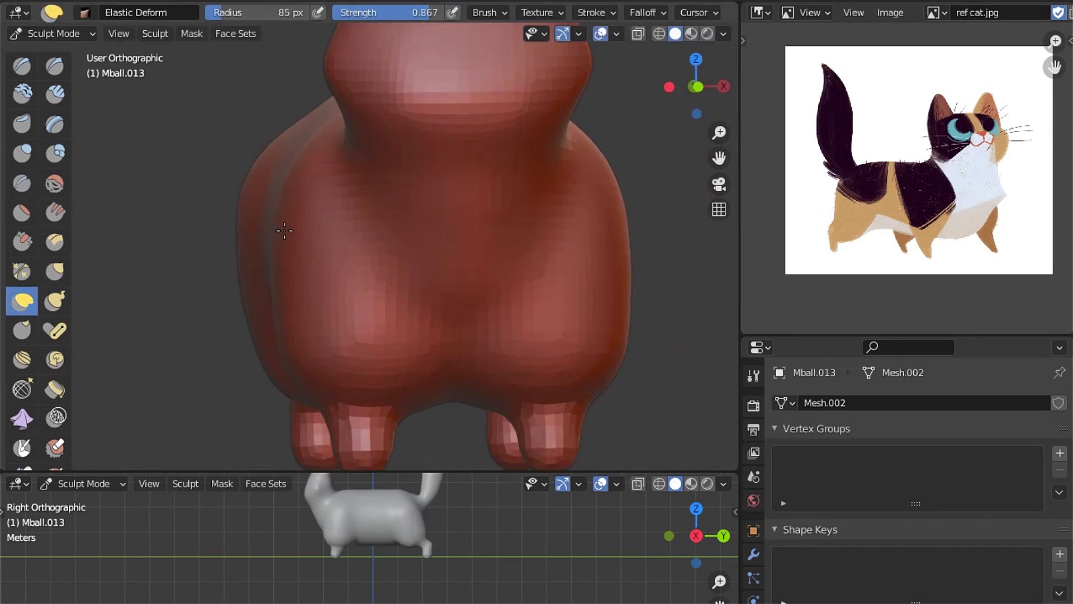
mouse_move(315, 166)
middle_down()
mouse_move(443, 233)
mouse_move(347, 156)
mouse_move(563, 305)
middle_up()
Smooth the legs and their joins with the body
key(shift+s)
mouse_move(546, 347)
middle_down()
mouse_move(443, 299)
mouse_move(492, 300)
mouse_move(444, 281)
mouse_move(515, 237)
middle_up()
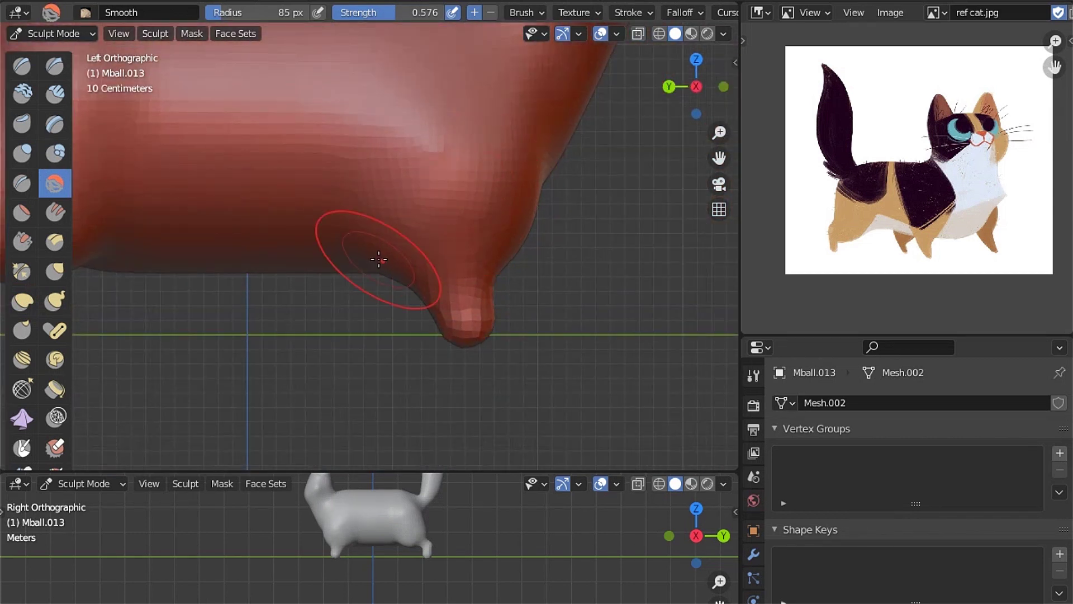
scroll(379, 259, down, 3)
scroll(455, 180, down, 2)
scroll(396, 221, up, 3)
mouse_move(396, 221)
middle_down()
mouse_move(307, 275)
mouse_move(435, 259)
mouse_move(407, 266)
middle_up()
Mask around the face and pull the unmasked muzzle forward in left side view
key(m)
scroll(435, 259, up, 3)
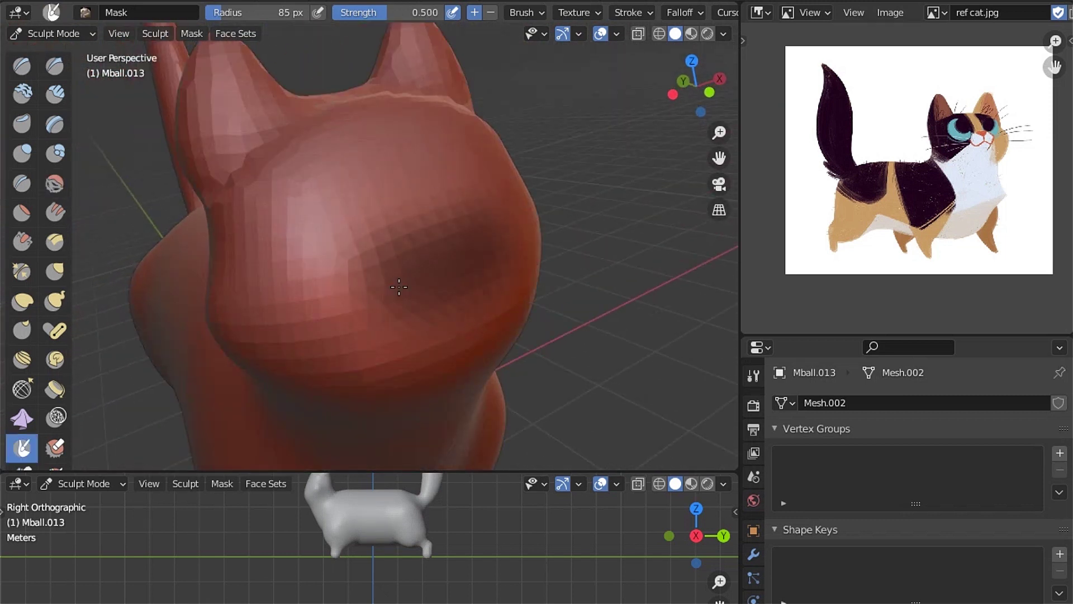
key(ctrl+KP_3)
key(g)
mouse_move(347, 259)
mouse_down()
mouse_move(535, 255)
mouse_move(539, 243)
mouse_up()
mouse_move(538, 243)
middle_down()
mouse_move(347, 239)
mouse_move(408, 268)
mouse_move(408, 288)
mouse_move(601, 45)
middle_up()
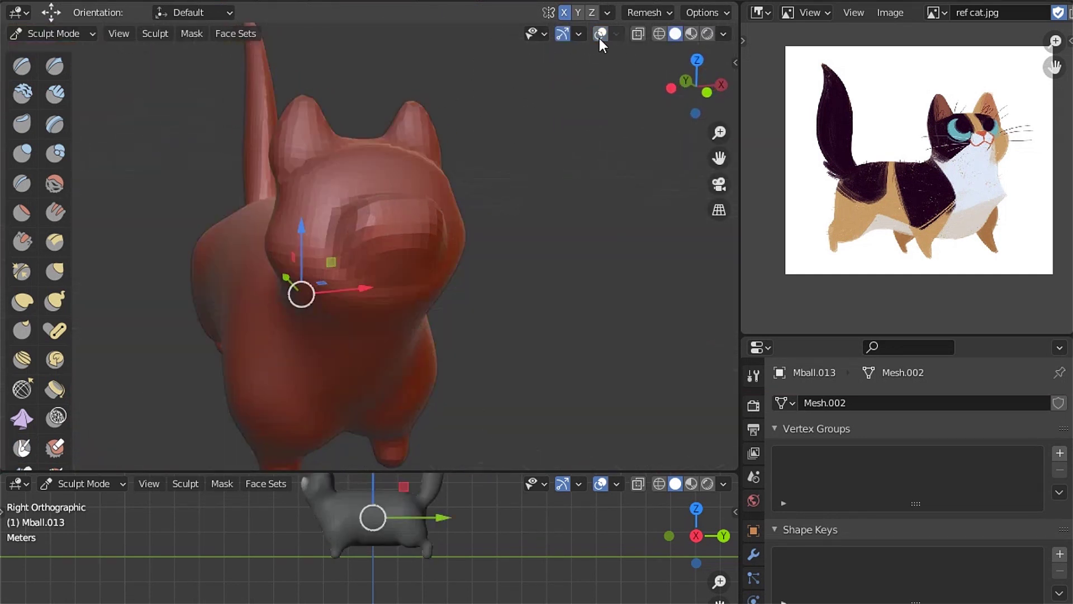
Set the pivot to the unmasked muzzle and check the transform orientation options
key(q)
click(501, 232)
key(q)
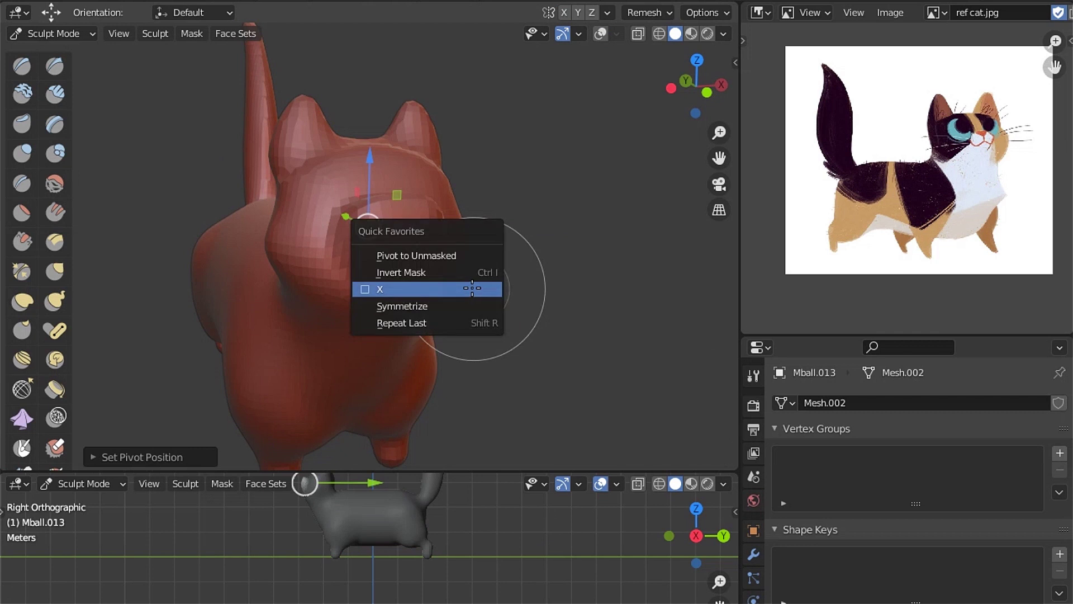
key(s)
key(Escape)
scroll(375, 245, down, 4)
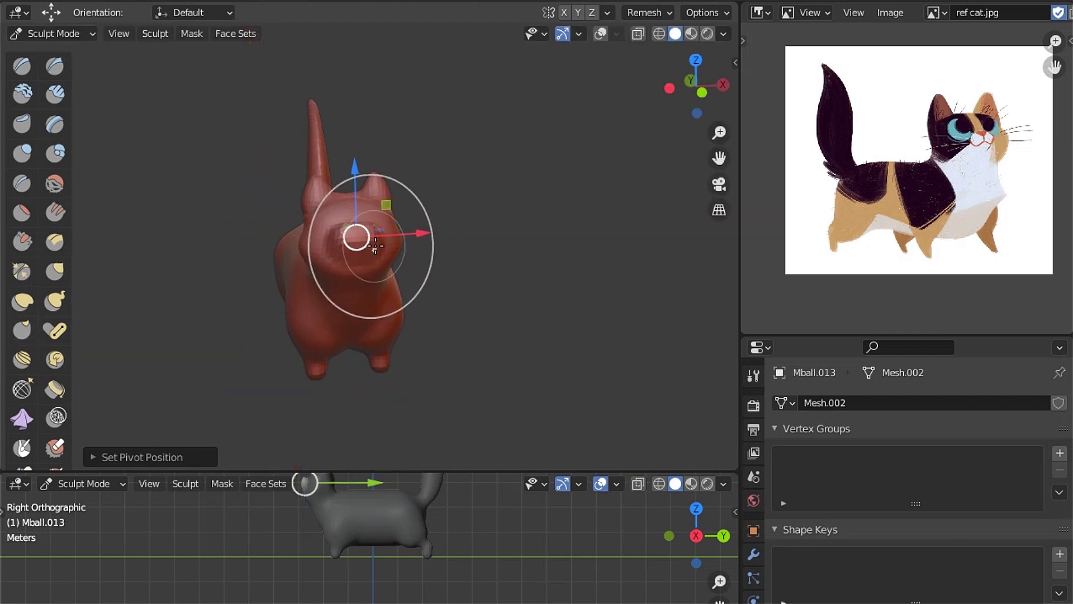
click(193, 12)
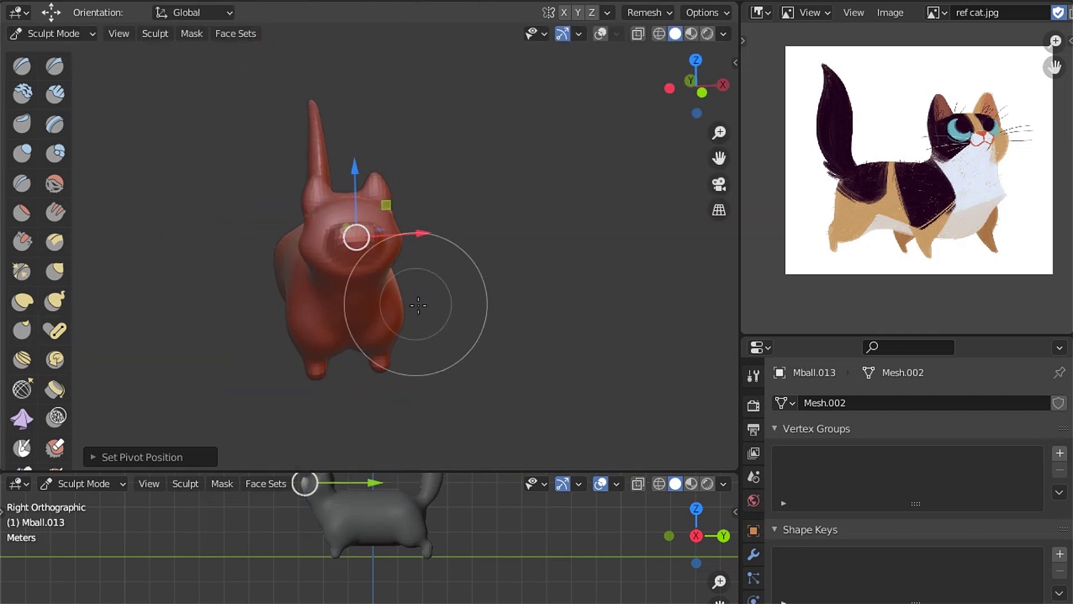
Make sure the mesh is in Sculpt Mode, then scale it to about 0.80 along X
key(ctrl+Tab)
key(ctrl+Tab)
click(438, 403)
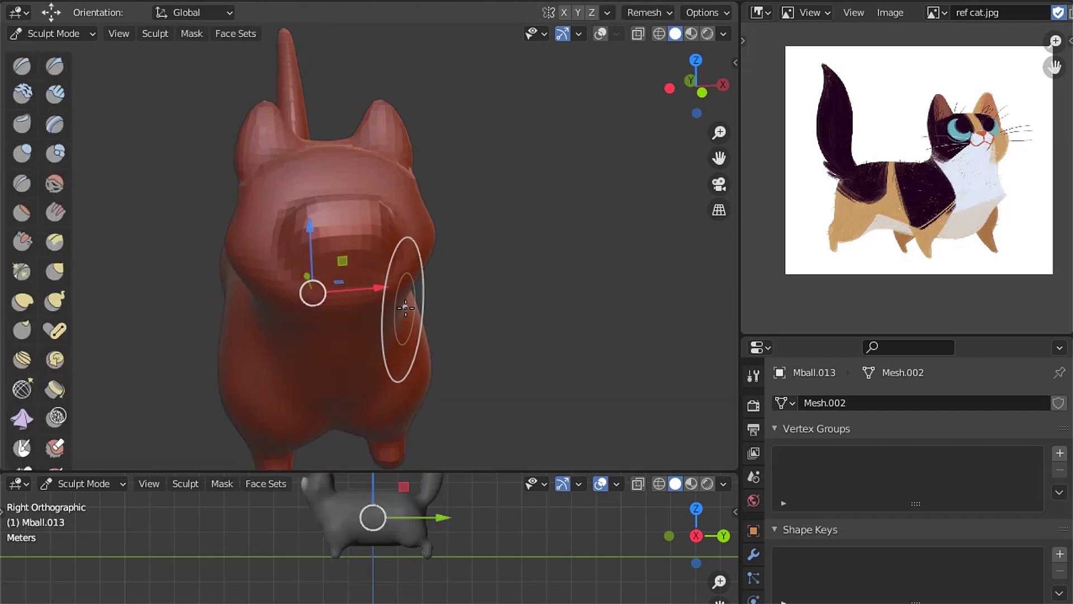
key(ctrl+Tab)
click(425, 403)
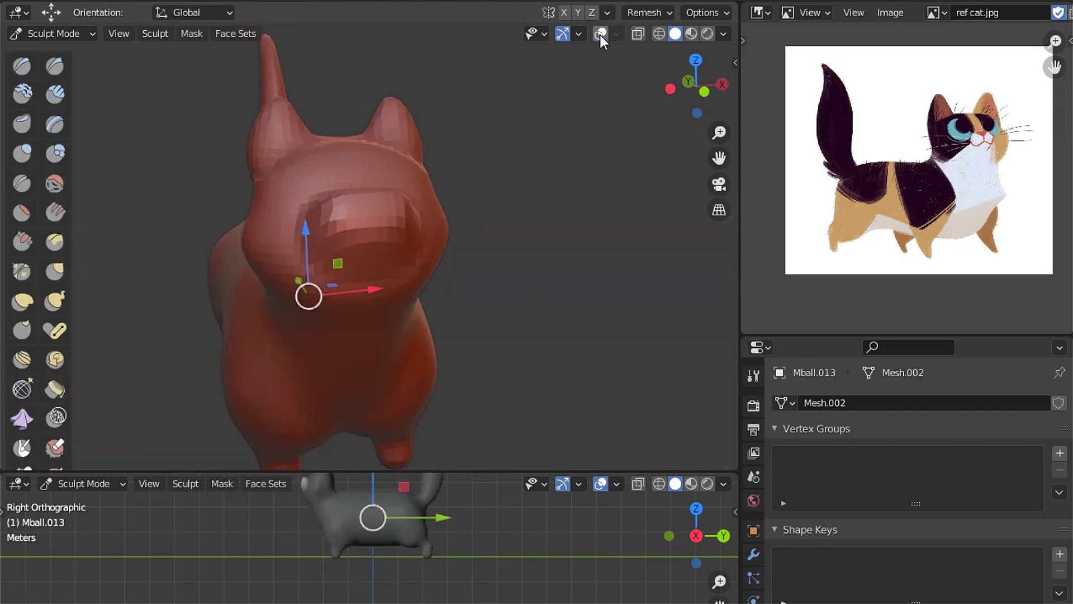
key(s)
key(x)
click(563, 246)
Orbit to a three-quarter side view and switch to the Crease brush
mouse_move(563, 247)
middle_down()
mouse_move(487, 223)
mouse_move(492, 251)
mouse_move(527, 263)
middle_up()
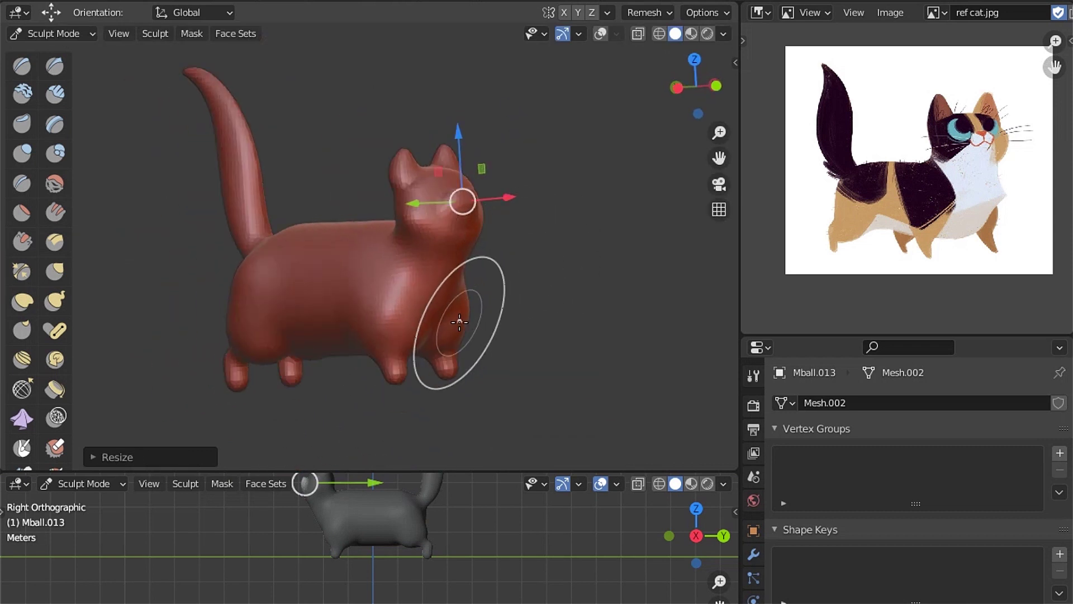
key(shift+c)
scroll(408, 283, up, 4)
scroll(402, 267, up, 4)
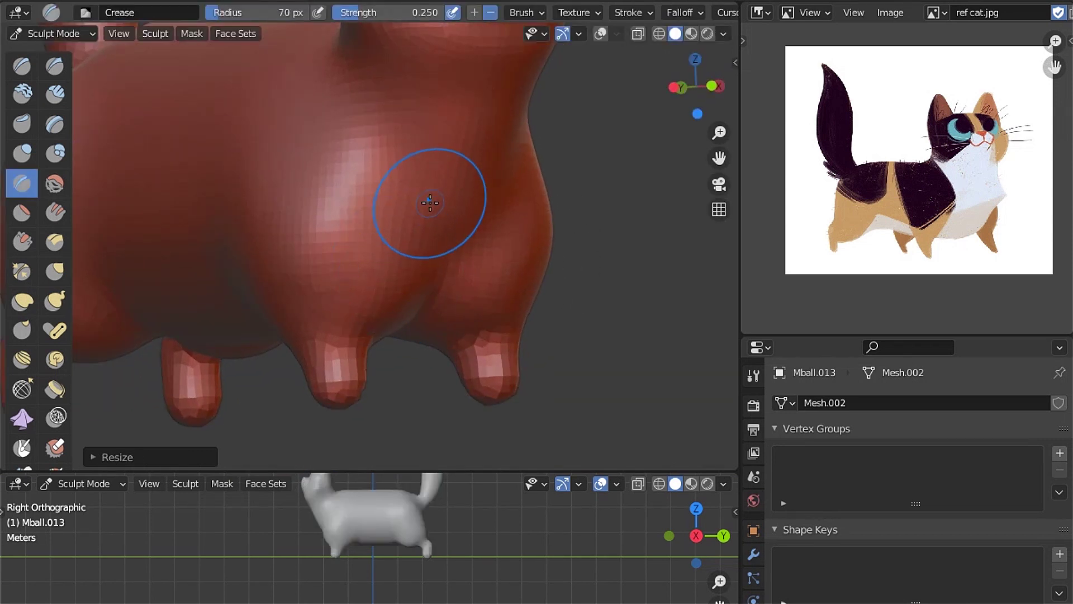
Crease the flank near the front leg and the underside of the belly
key(q)
click(397, 327)
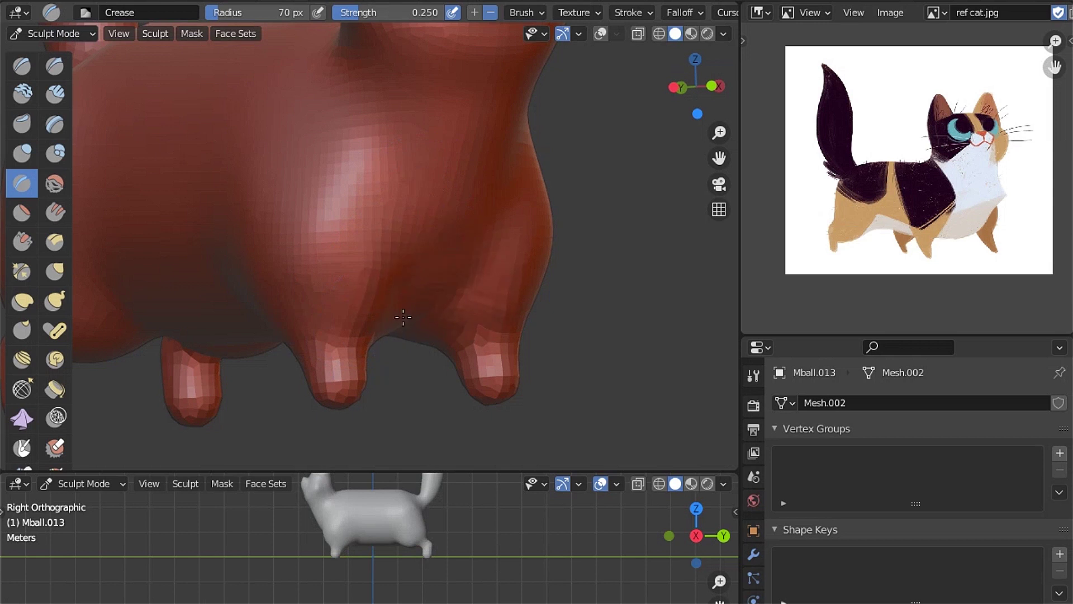
scroll(402, 317, down, 2)
middle_drag(402, 317, 392, 291)
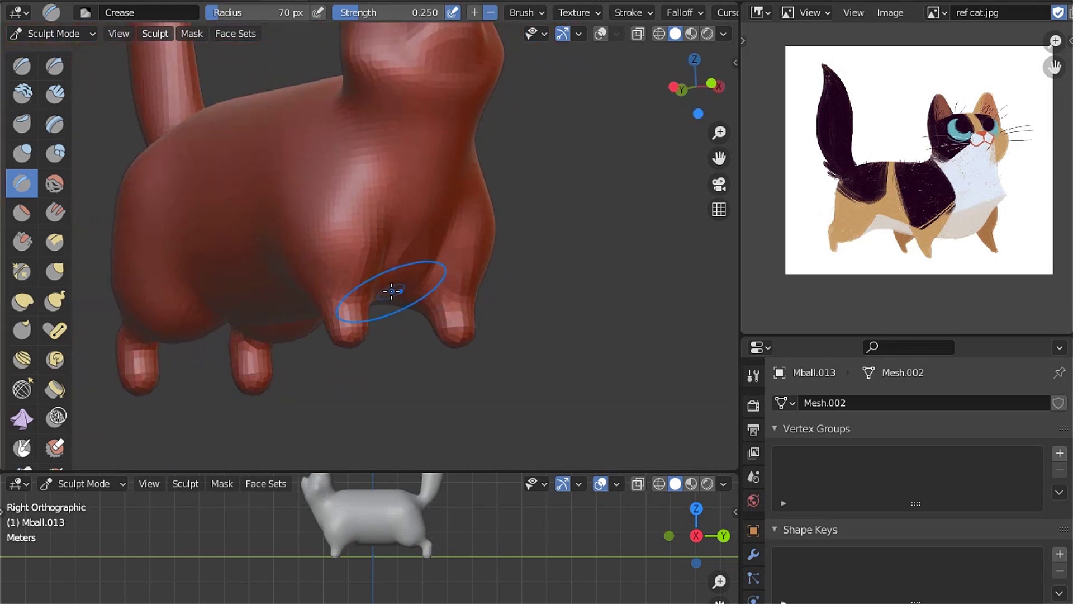
scroll(392, 290, up, 2)
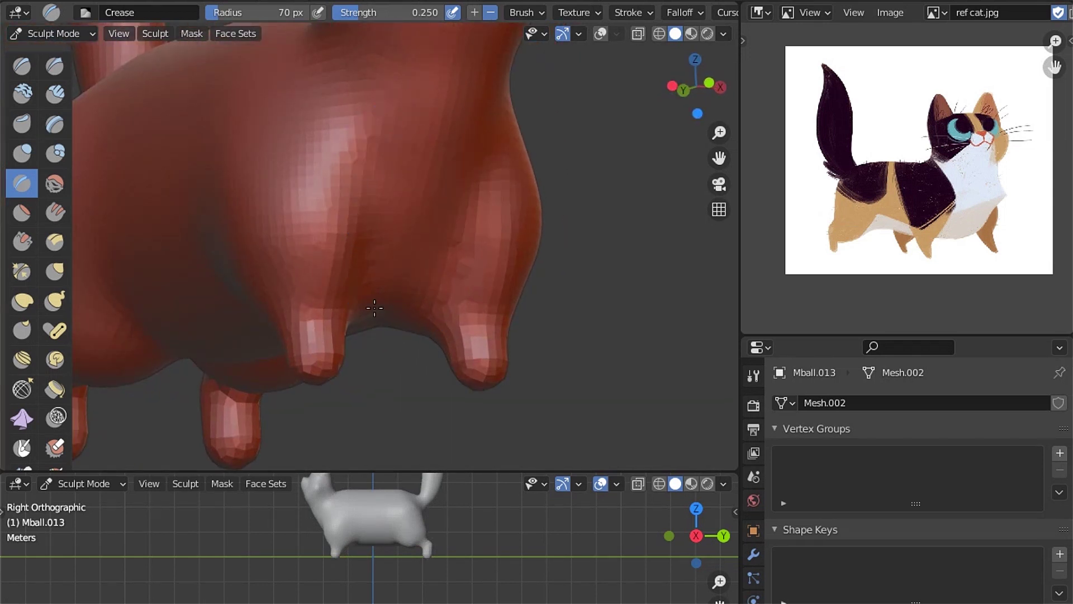
mouse_move(372, 308)
middle_down()
mouse_move(395, 226)
mouse_move(417, 256)
middle_up()
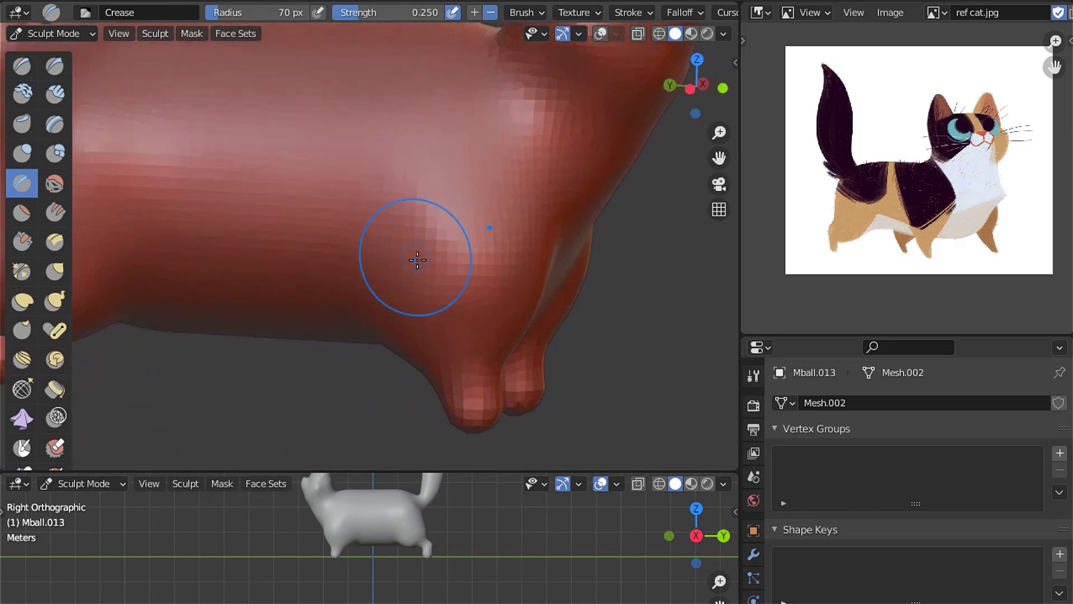
scroll(389, 327, up, 3)
mouse_move(390, 327)
middle_down()
mouse_move(414, 312)
mouse_move(467, 211)
mouse_move(503, 290)
mouse_move(491, 171)
middle_up()
mouse_move(450, 131)
middle_down()
mouse_move(391, 285)
mouse_move(499, 115)
mouse_move(453, 178)
middle_up()
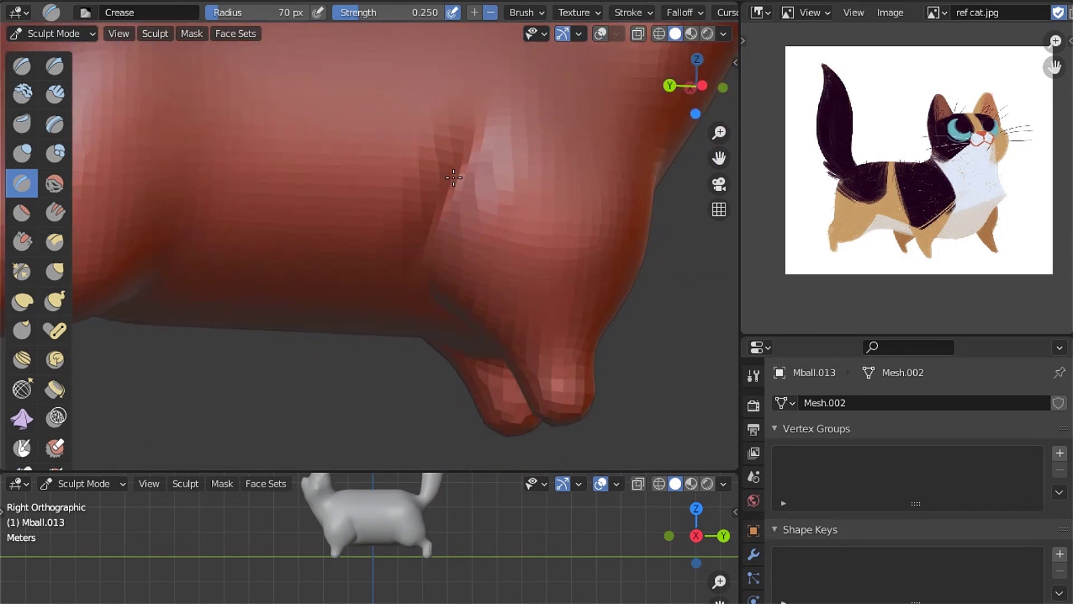
scroll(453, 178, down, 5)
scroll(420, 264, up, 3)
scroll(419, 268, up, 2)
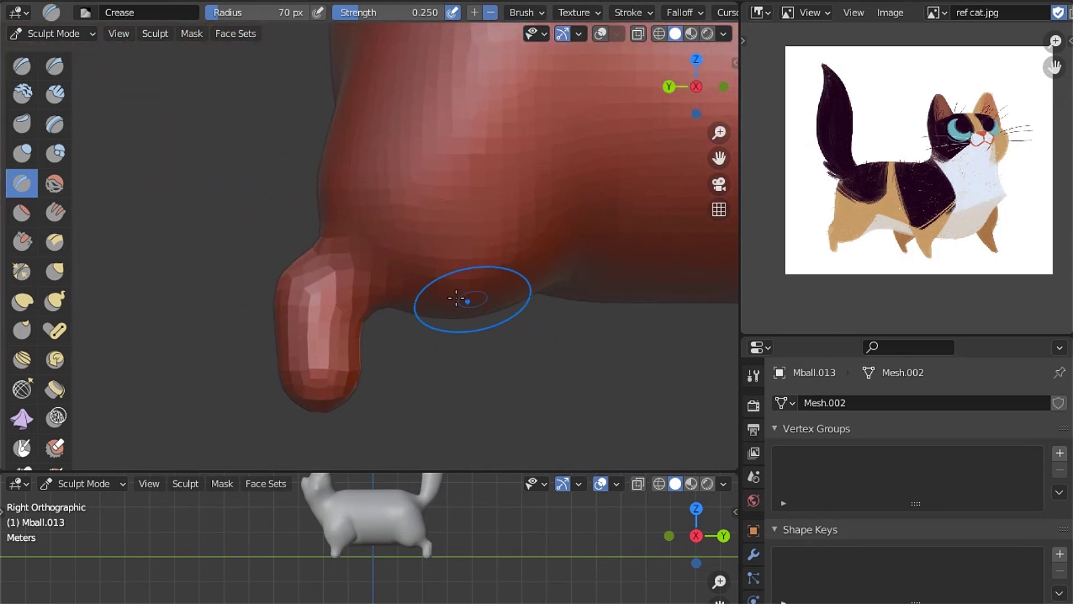
middle_drag(456, 298, 384, 335)
In left side view, shift the unmasked front leg about 0.2373 m and clear the mask
key(ctrl+KP_3)
scroll(512, 249, down, 3)
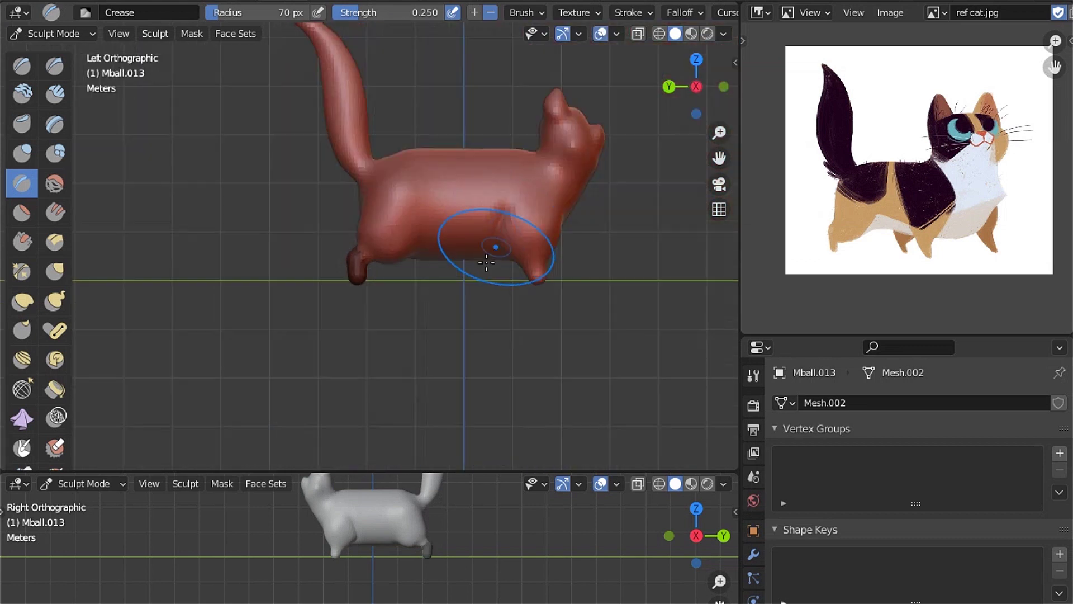
scroll(511, 249, up, 3)
key(q)
click(455, 267)
drag(373, 481, 369, 479)
scroll(412, 317, down, 3)
scroll(434, 333, up, 1)
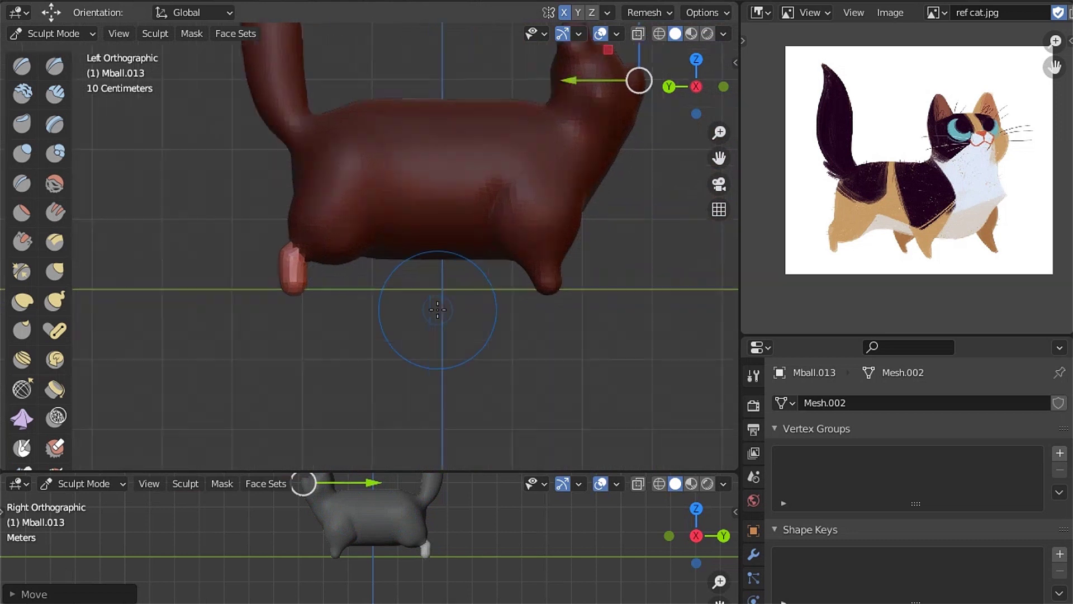
key(alt+m)
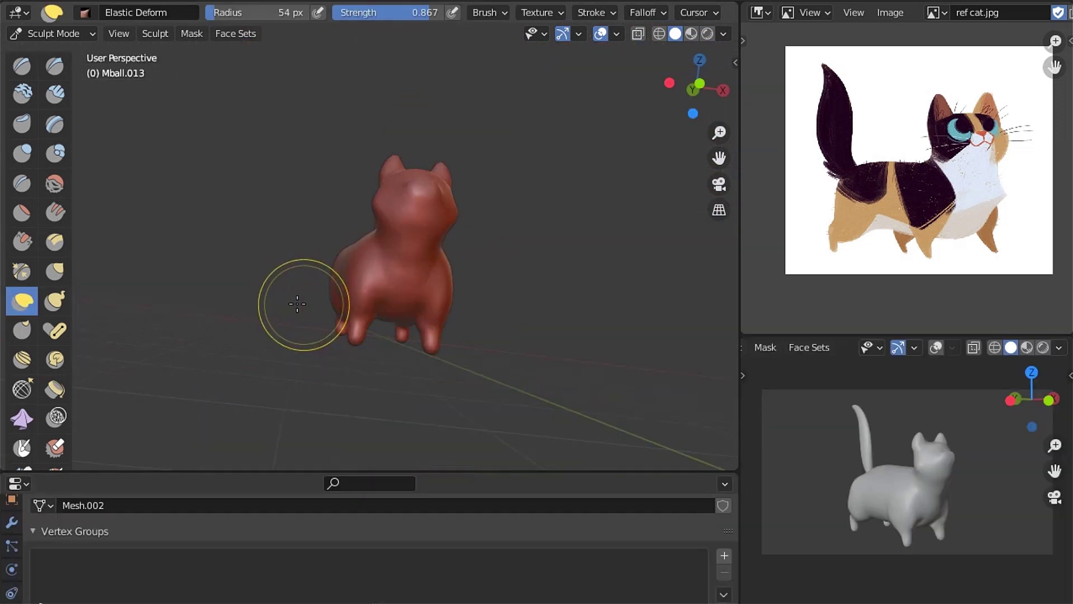
mouse_move(300, 304)
middle_down()
mouse_move(372, 330)
mouse_move(358, 295)
middle_up()
key(KP_3)
In top view, box-mask one half of the cat and invert the mask
key(KP_7)
scroll(23, 279, down, 5)
click(22, 377)
drag(255, 85, 366, 428)
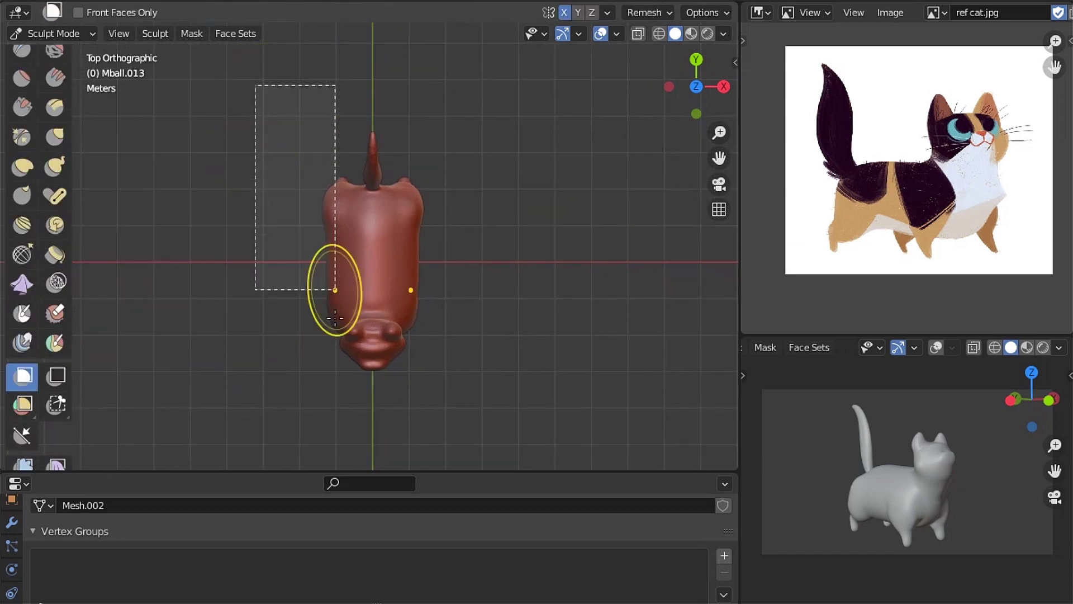
middle_drag(371, 427, 371, 283)
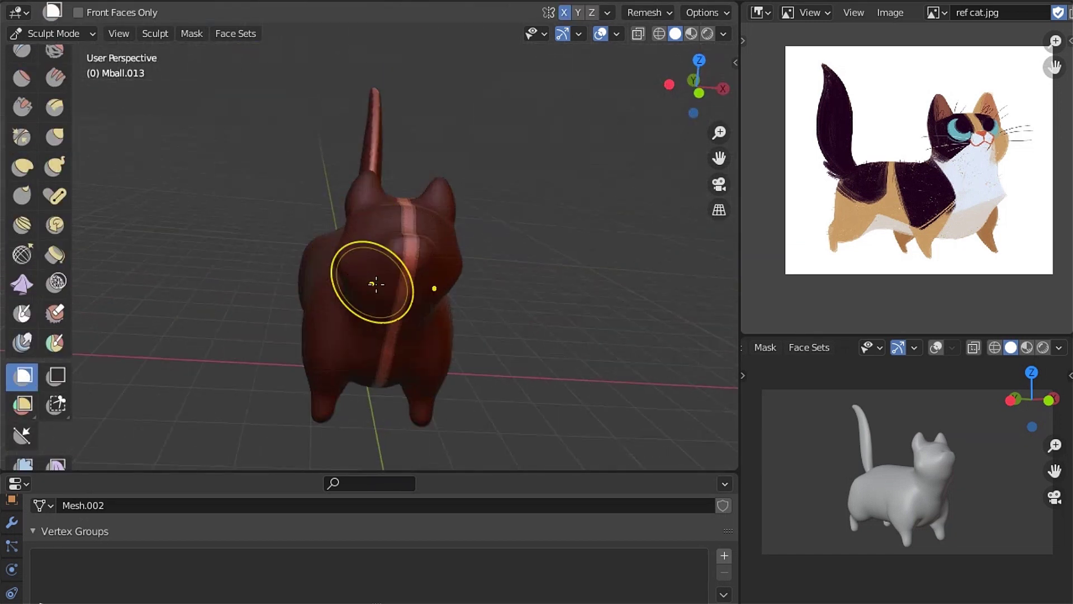
key(q)
click(432, 271)
Push the unmasked half about 0.1376 m outward along X and clear the mask
key(shift+space)
key(g)
middle_drag(433, 271, 425, 318)
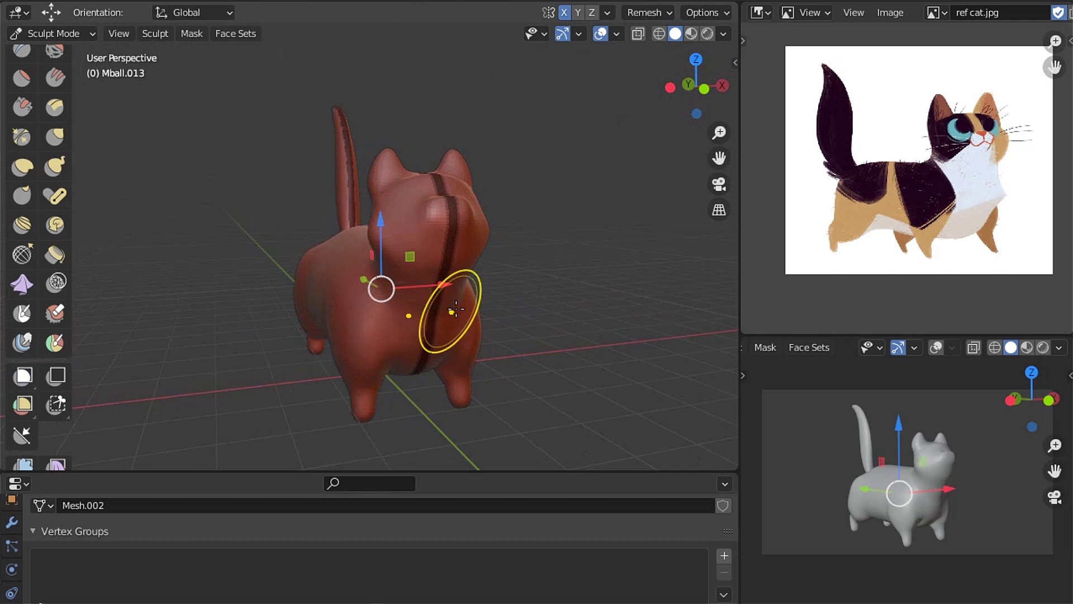
drag(448, 283, 449, 287)
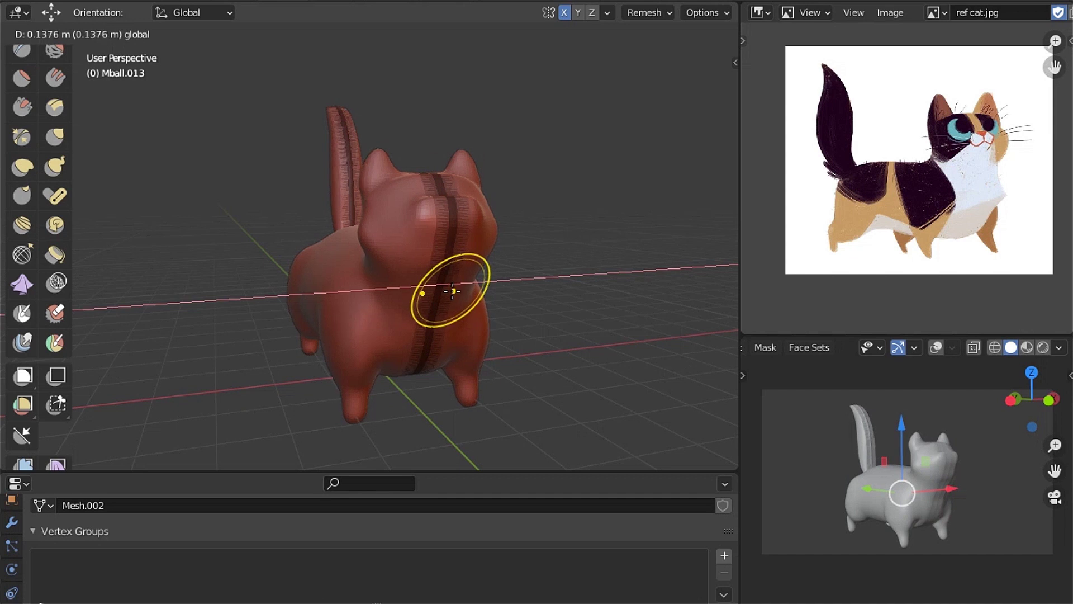
drag(452, 291, 454, 294)
key(alt+m)
middle_drag(454, 293, 475, 311)
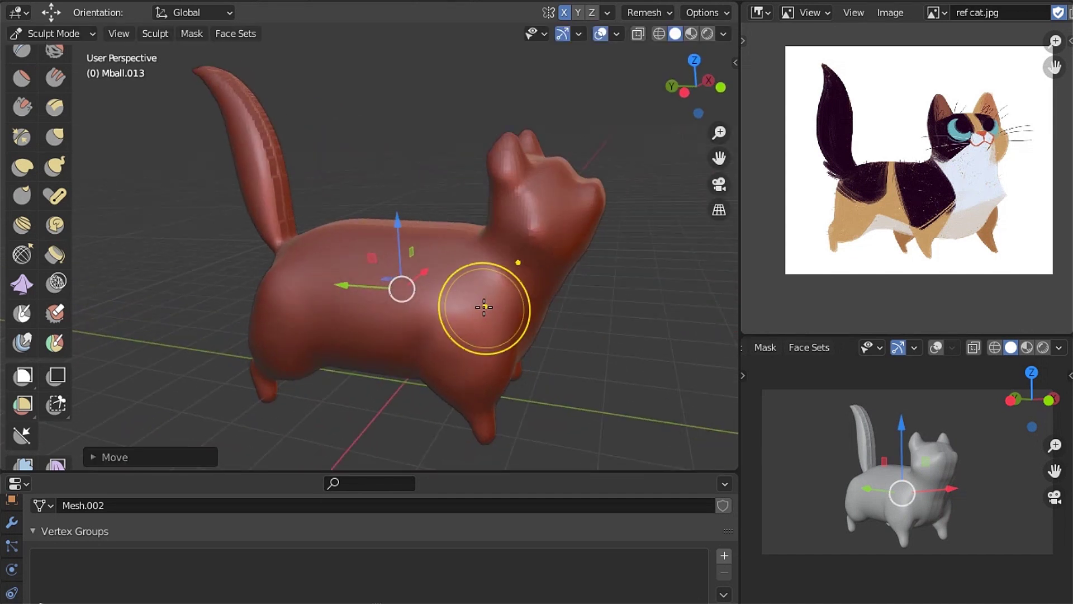
key(ctrl+space)
key(shift+s)
shift+middle_drag(435, 246, 438, 293)
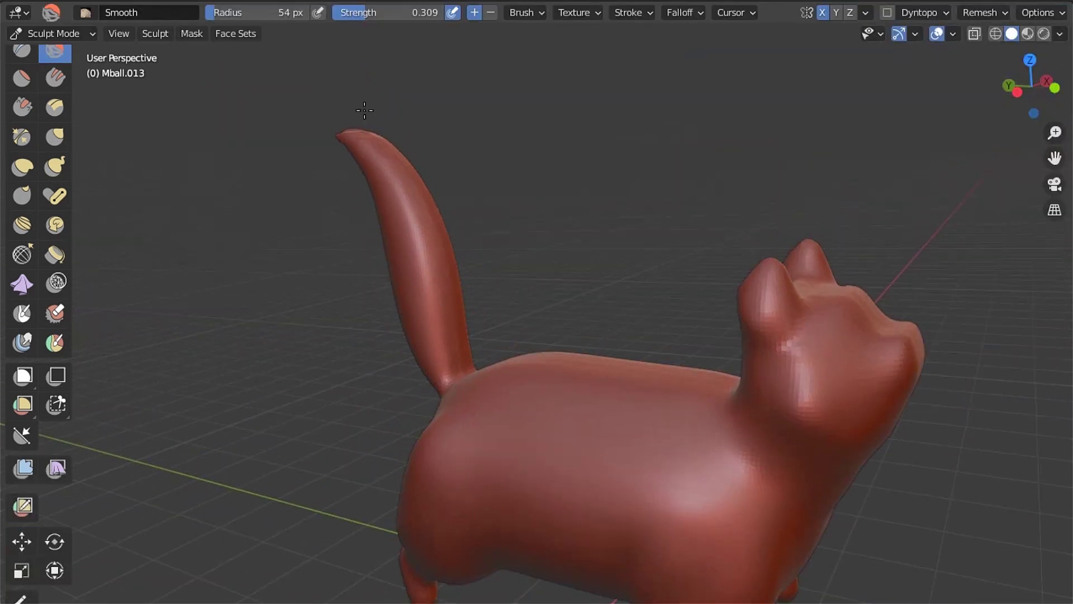
View the cat from behind and below, and set the brush strength to 0.455
middle_drag(364, 110, 523, 338)
scroll(523, 339, down, 3)
mouse_move(501, 223)
middle_down()
mouse_move(595, 383)
mouse_move(587, 371)
mouse_move(554, 391)
mouse_move(558, 401)
middle_up()
key(shift+f)
click(537, 425)
mouse_move(537, 459)
shift+middle_down()
mouse_move(529, 415)
mouse_move(601, 305)
mouse_move(559, 347)
mouse_move(512, 340)
mouse_move(505, 368)
mouse_move(525, 394)
shift+middle_up()
scroll(525, 395, up, 2)
mouse_move(555, 337)
middle_down()
mouse_move(541, 407)
mouse_move(487, 331)
middle_up()
mouse_move(395, 390)
middle_down()
mouse_move(539, 324)
mouse_move(532, 261)
mouse_move(481, 279)
mouse_move(457, 247)
mouse_move(475, 206)
middle_up()
Inflate the tail, lasso-mask around it and invert so only the tail is free
key(i)
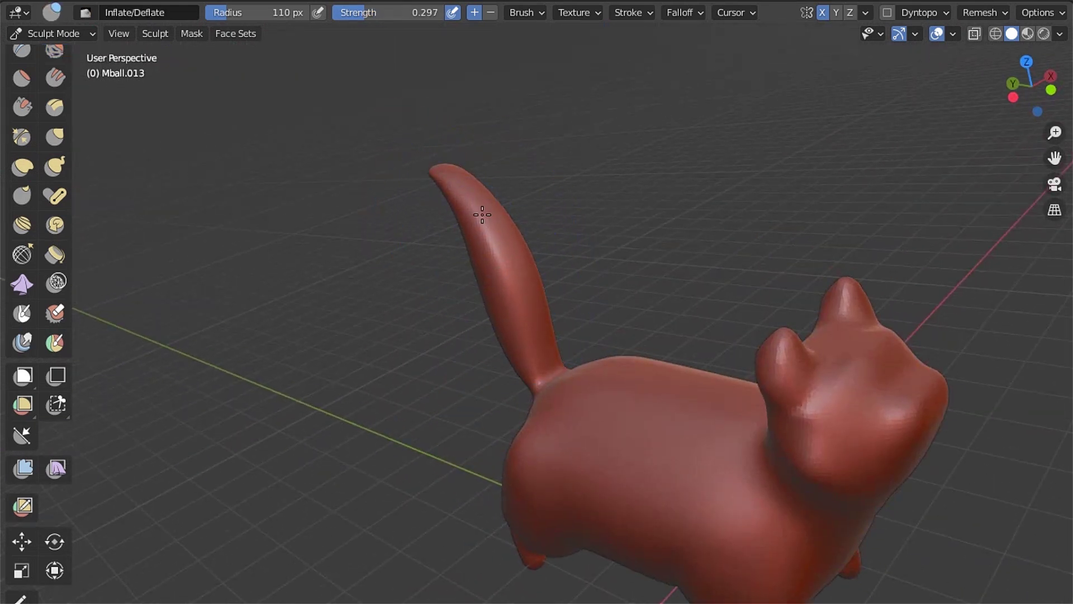
scroll(482, 215, down, 2)
scroll(473, 213, down, 2)
mouse_move(487, 340)
middle_down()
mouse_move(494, 369)
mouse_move(515, 347)
middle_up()
scroll(538, 387, up, 1)
ctrl+shift+drag(538, 388, 371, 400)
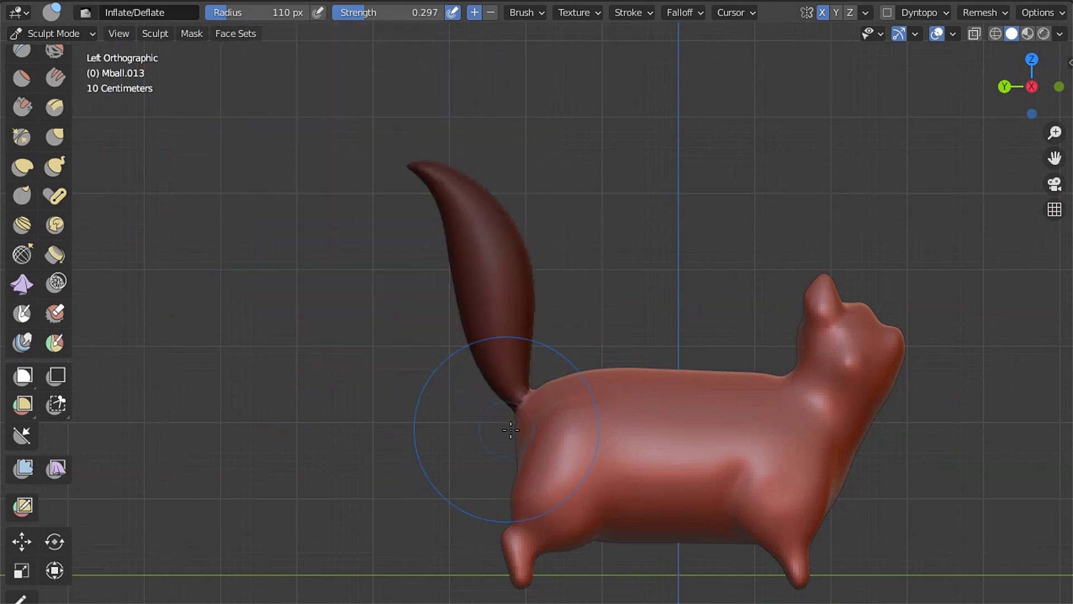
key(ctrl+i)
scroll(523, 455, down, 2)
scroll(522, 455, up, 1)
Scale up the tail using the Elastic Deform brush in Scale mode
click(487, 12)
click(519, 149)
click(520, 225)
drag(535, 396, 503, 383)
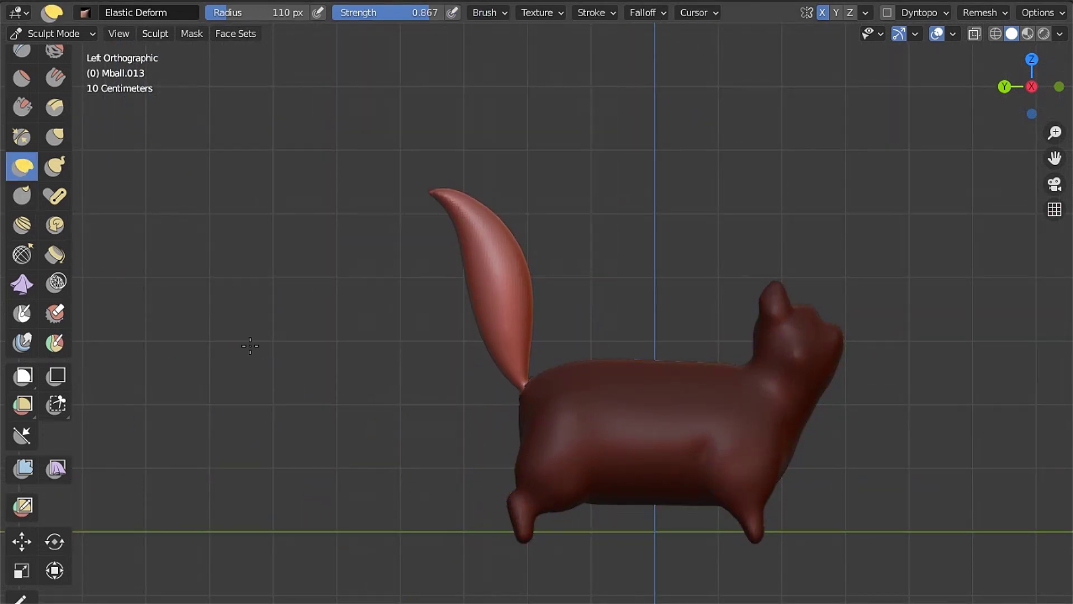
Curve the tail tip with Snake Hook at strength 0.703 and a slightly larger radius
click(55, 167)
key(f)
click(506, 199)
key(shift+f)
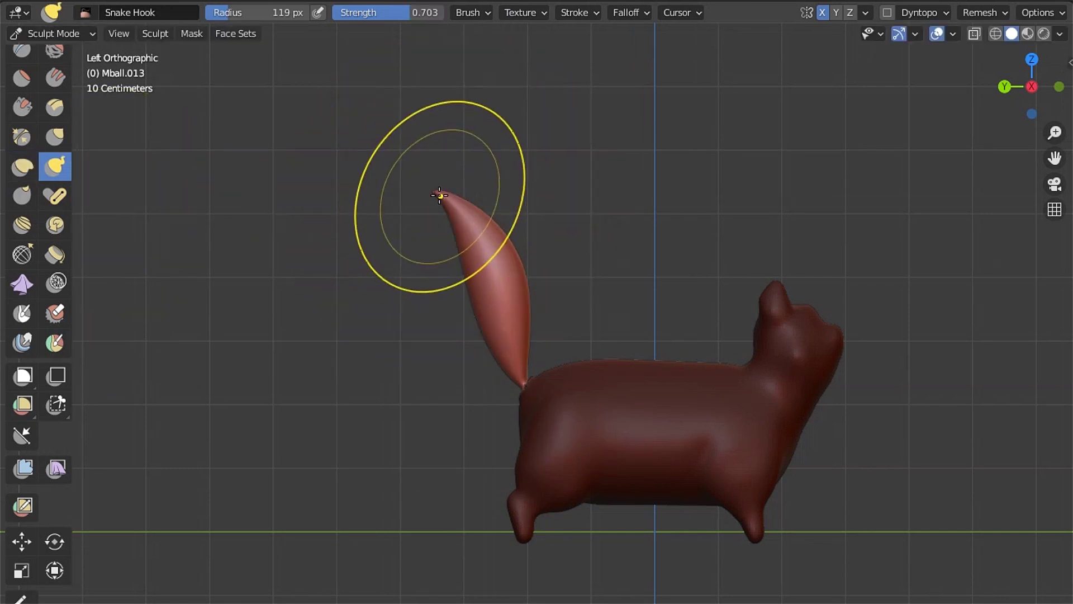
middle_drag(426, 228, 587, 408)
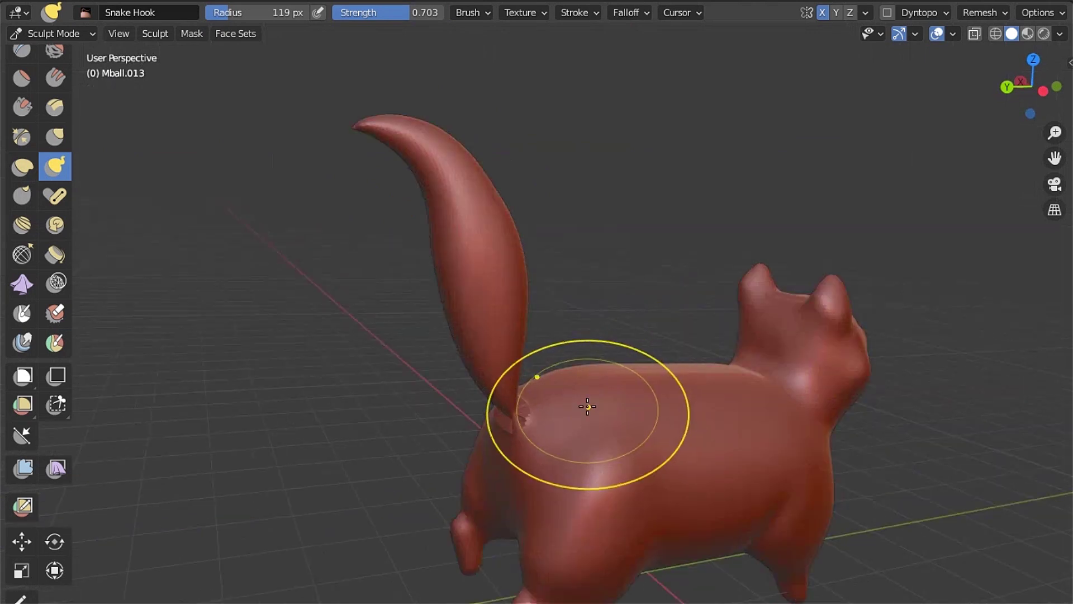
scroll(539, 311, up, 3)
scroll(469, 317, up, 3)
Smooth the tail base where it joins the body
key(s)
scroll(470, 317, down, 5)
mouse_move(470, 317)
middle_down()
mouse_move(511, 330)
mouse_move(511, 394)
mouse_move(532, 266)
middle_up()
key(shift+c)
scroll(517, 324, up, 3)
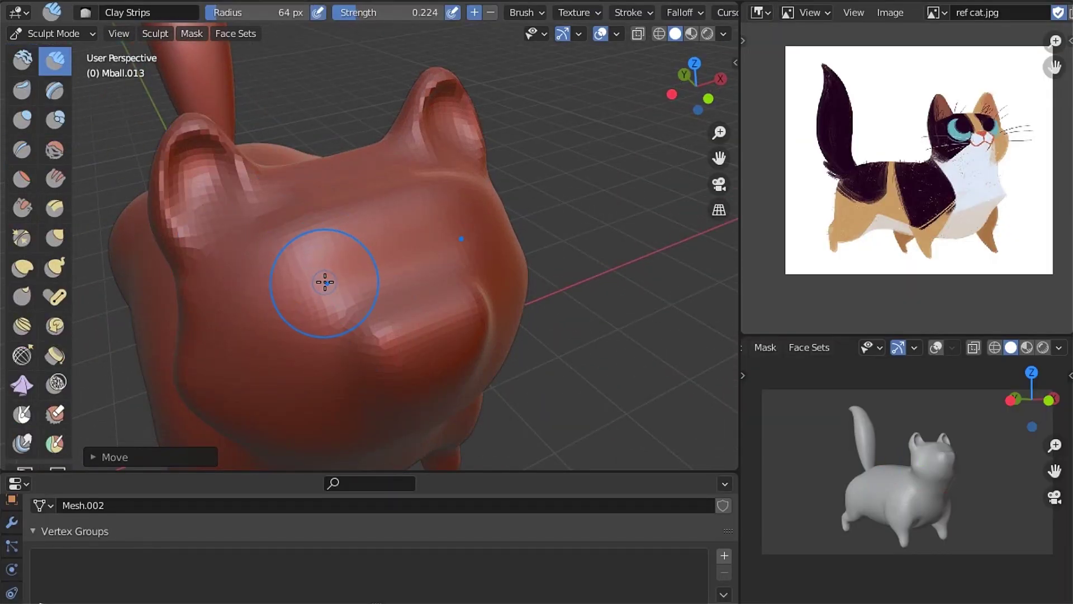
Orbit around the snout and head to an orthographic side close-up
mouse_move(310, 274)
middle_down()
mouse_move(346, 265)
mouse_move(272, 230)
mouse_move(447, 112)
middle_up()
scroll(566, 15, down, 5)
middle_drag(232, 293, 372, 302)
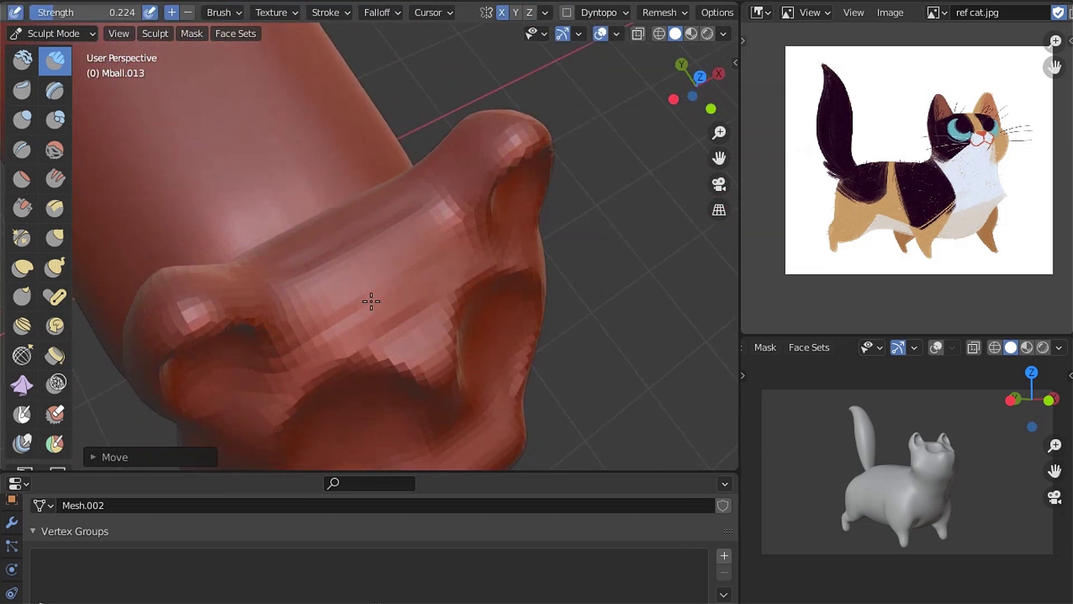
mouse_move(412, 333)
middle_down()
mouse_move(342, 280)
mouse_move(370, 197)
mouse_move(361, 239)
middle_up()
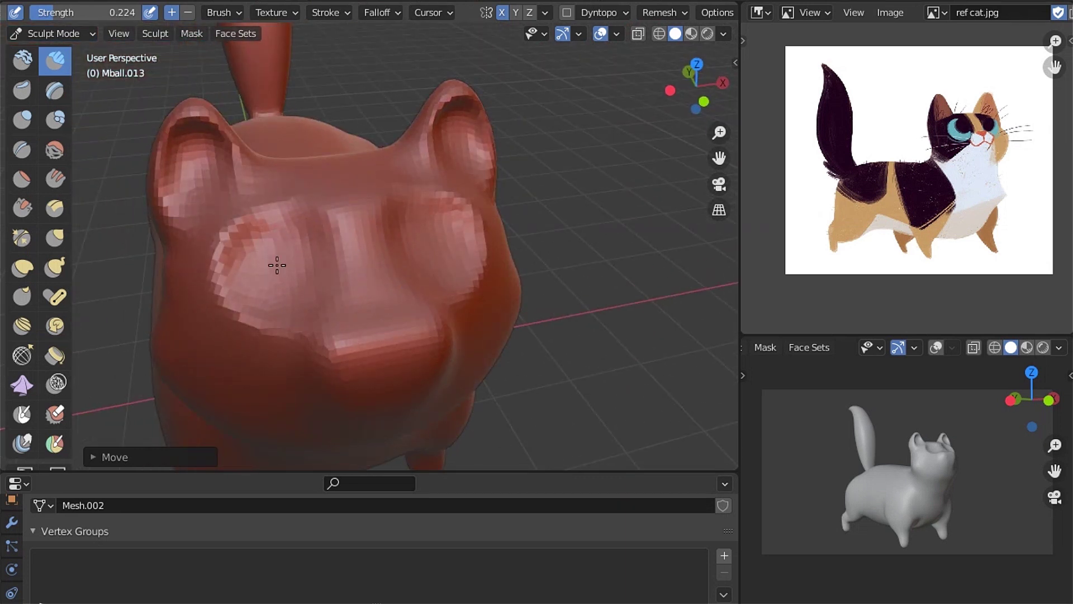
scroll(277, 265, down, 5)
scroll(851, 479, up, 4)
middle_drag(587, 355, 391, 295)
scroll(391, 295, up, 5)
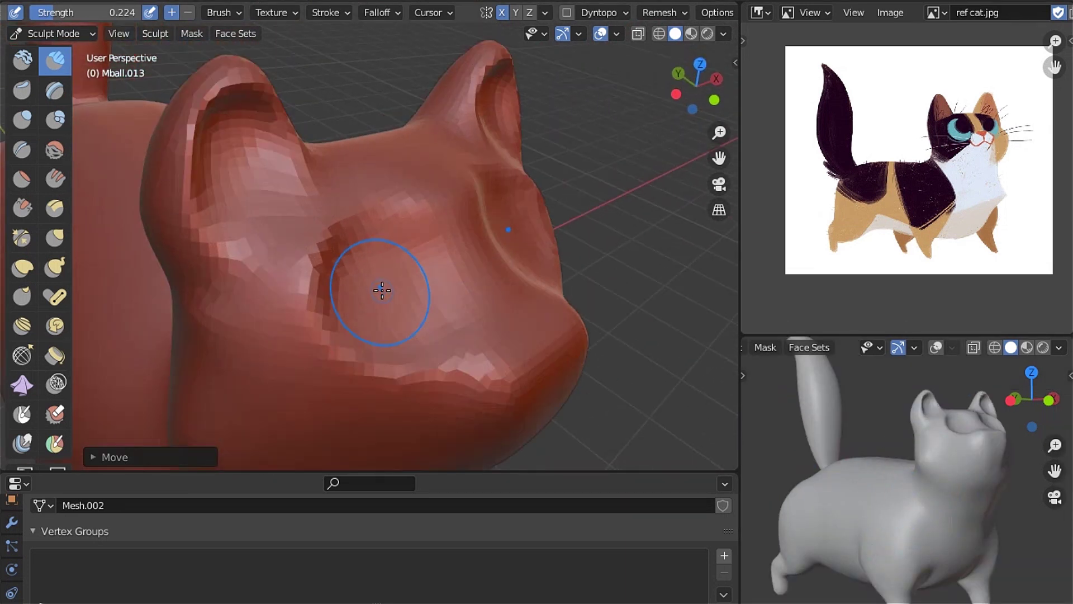
key(KP_5)
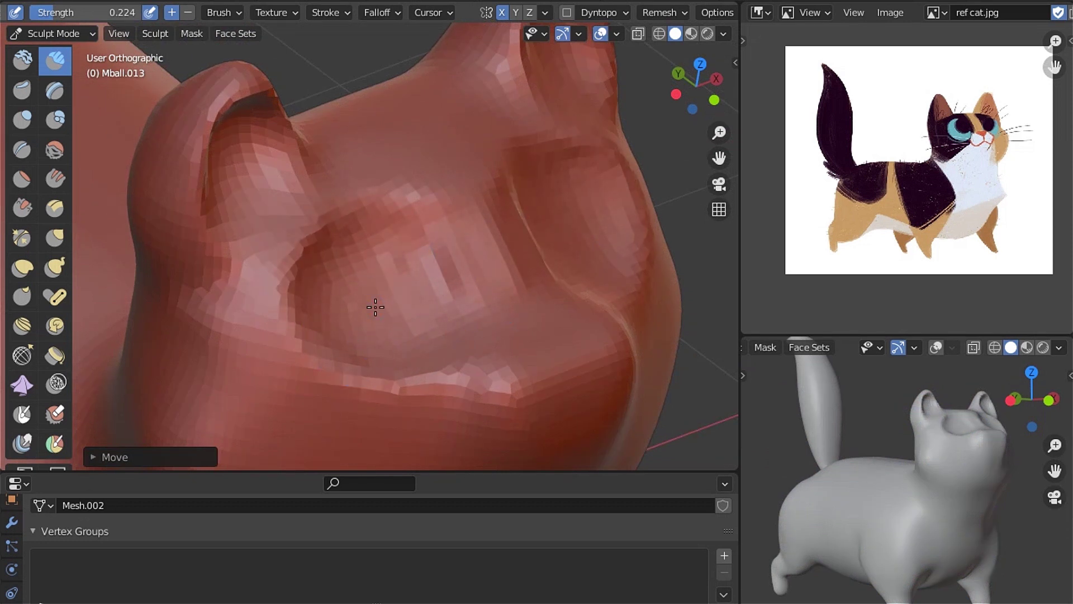
Sculpt the cat's cheek with the Crease brush and check the 0.02 m remesh voxel size
scroll(375, 307, down, 5)
middle_drag(375, 307, 357, 271)
scroll(396, 271, up, 6)
key(i)
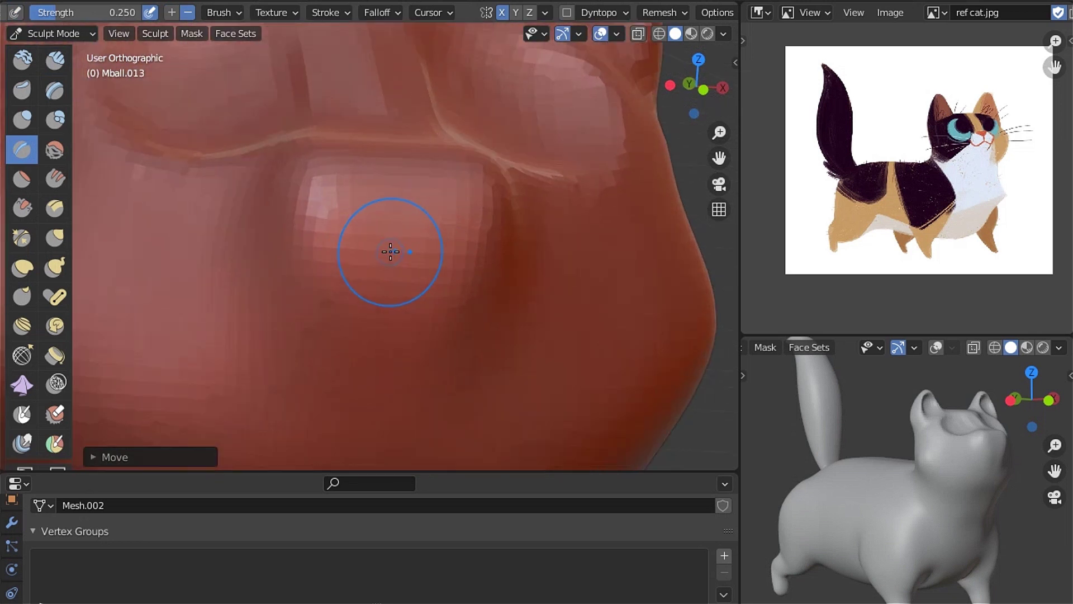
scroll(629, 8, down, 1)
click(645, 13)
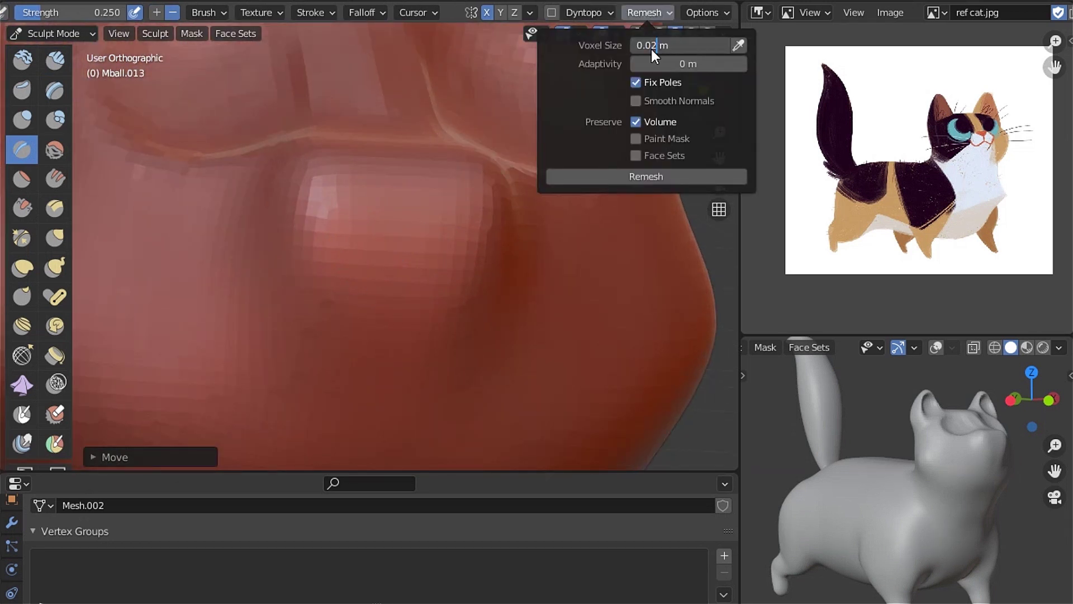
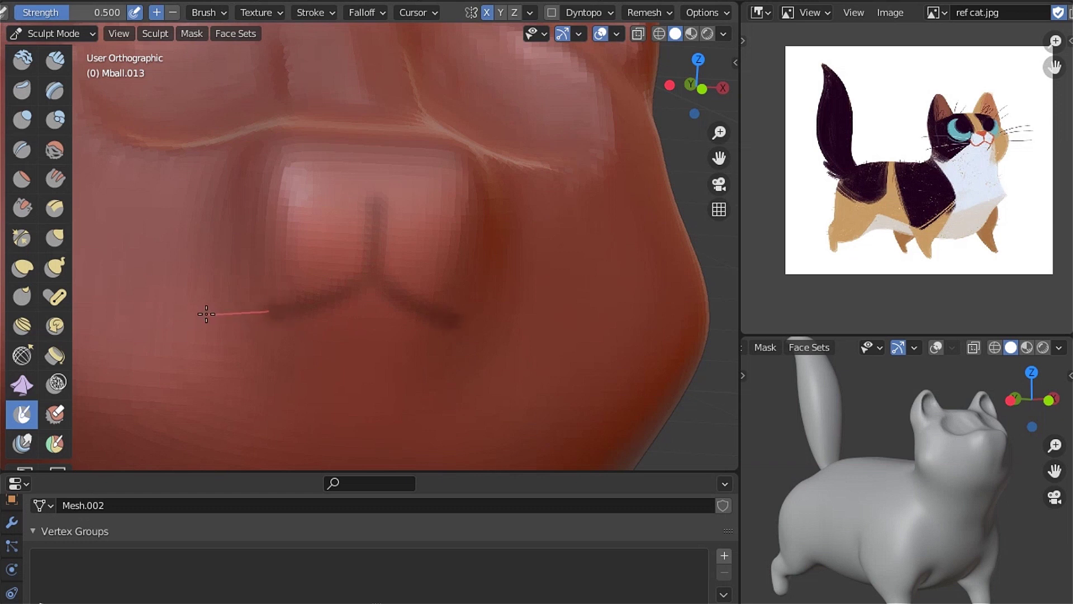
Smooth the V-shaped crease across the cat's cheek and muzzle into a flatter arc
scroll(157, 256, down, 5)
middle_drag(520, 293, 492, 275)
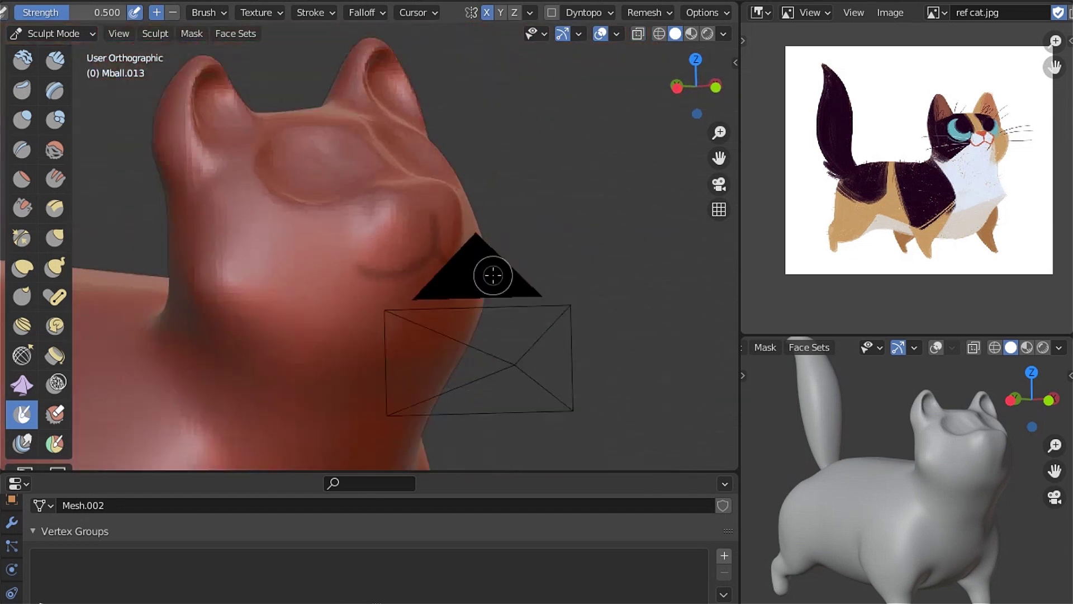
middle_drag(616, 321, 457, 292)
scroll(371, 182, up, 4)
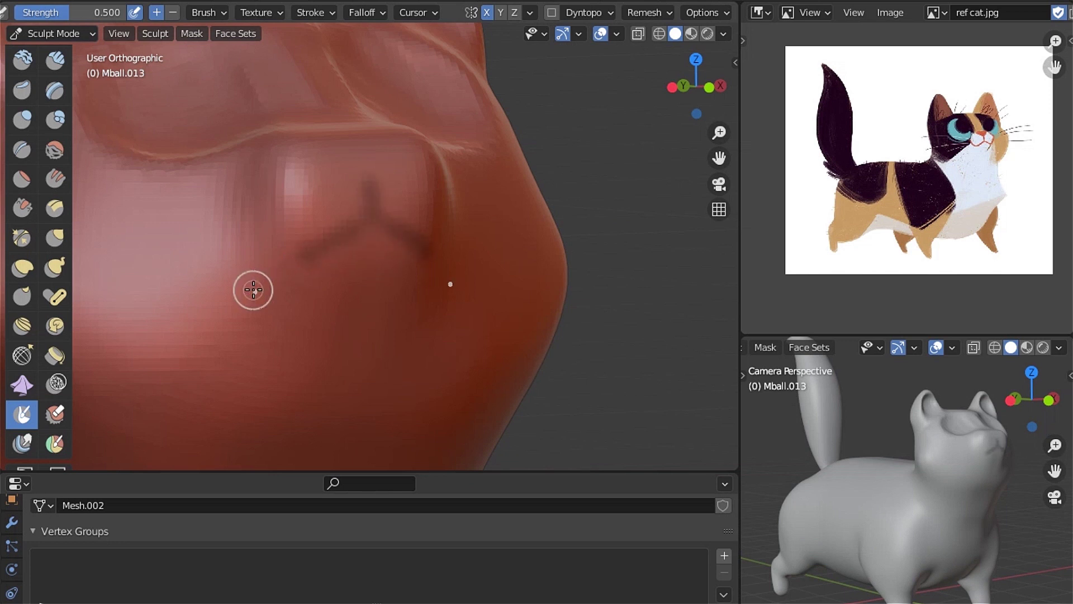
drag(343, 240, 362, 199)
scroll(343, 159, up, 2)
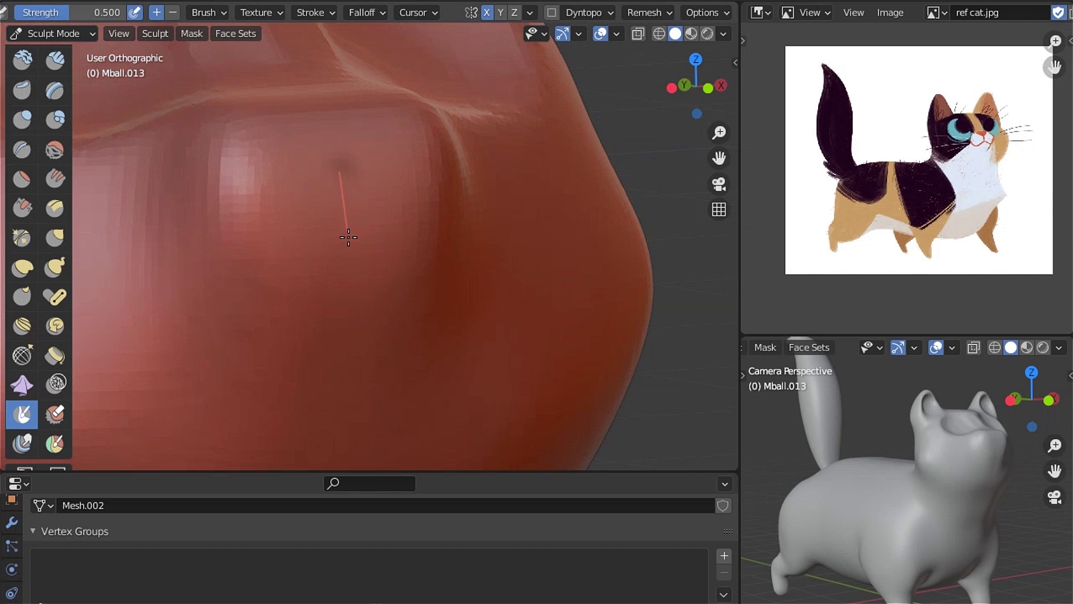
mouse_move(202, 320)
mouse_down()
mouse_move(340, 192)
mouse_move(183, 282)
mouse_up()
drag(300, 215, 349, 190)
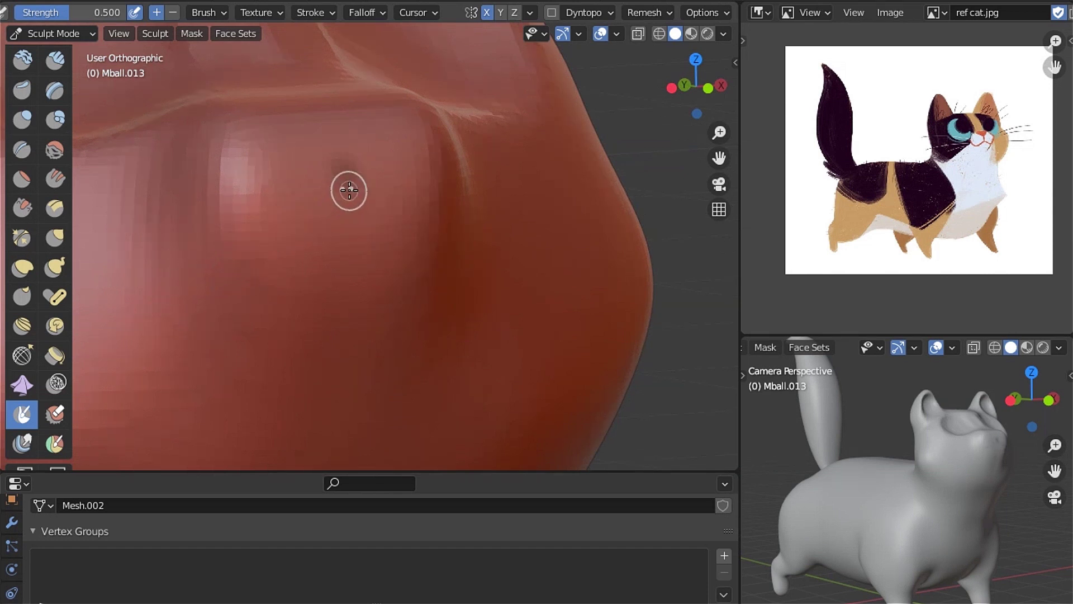
drag(280, 241, 221, 278)
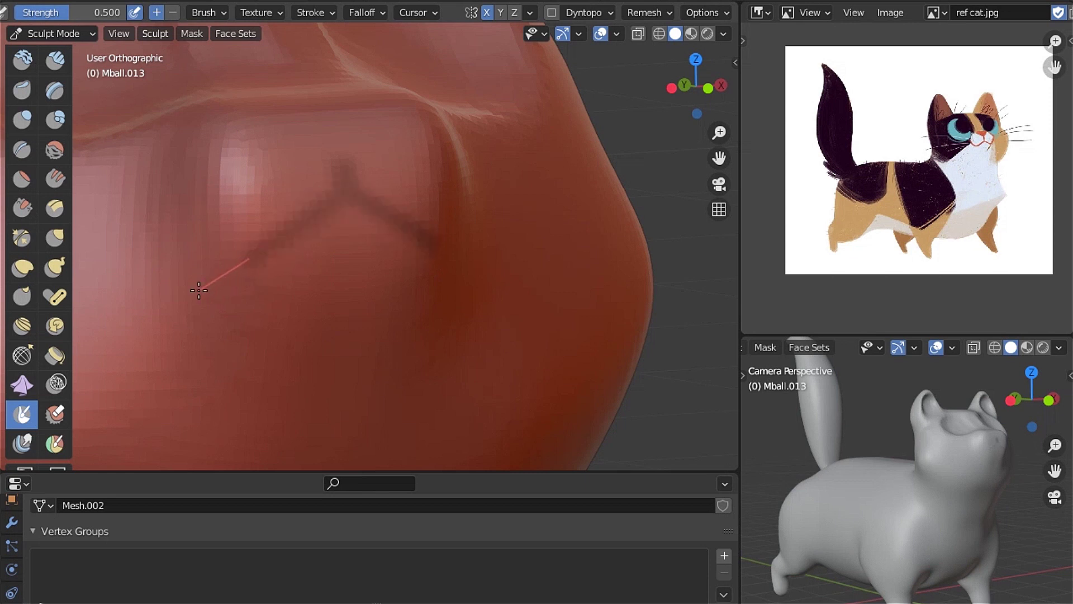
From Quick Favorites in side view, move the selected muzzle part with G
scroll(198, 290, down, 5)
scroll(383, 297, up, 5)
middle_drag(352, 293, 351, 326)
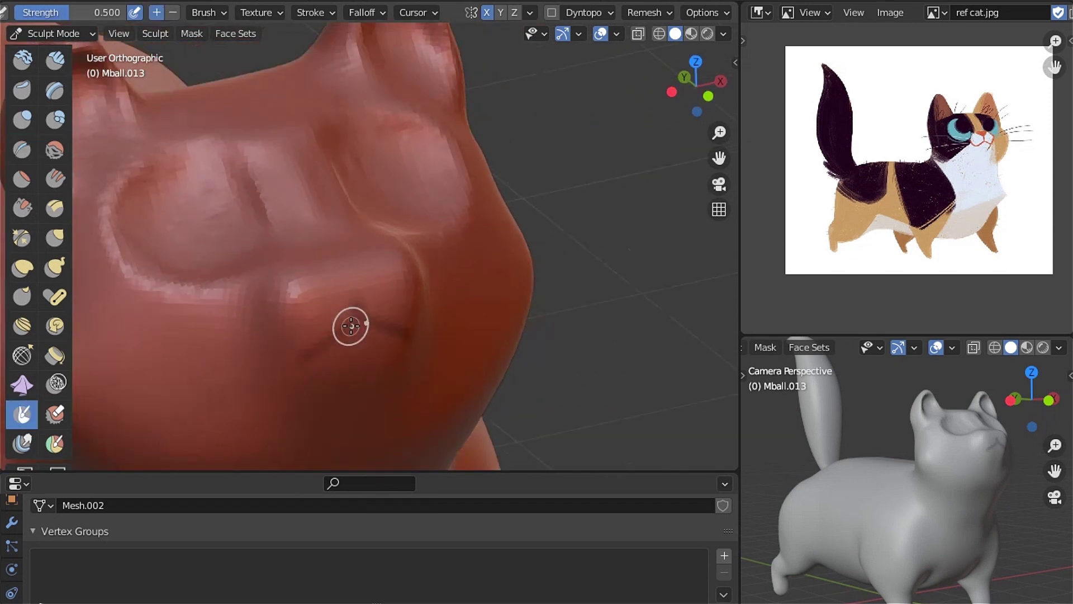
key(q)
click(354, 323)
key(ctrl+KP_3)
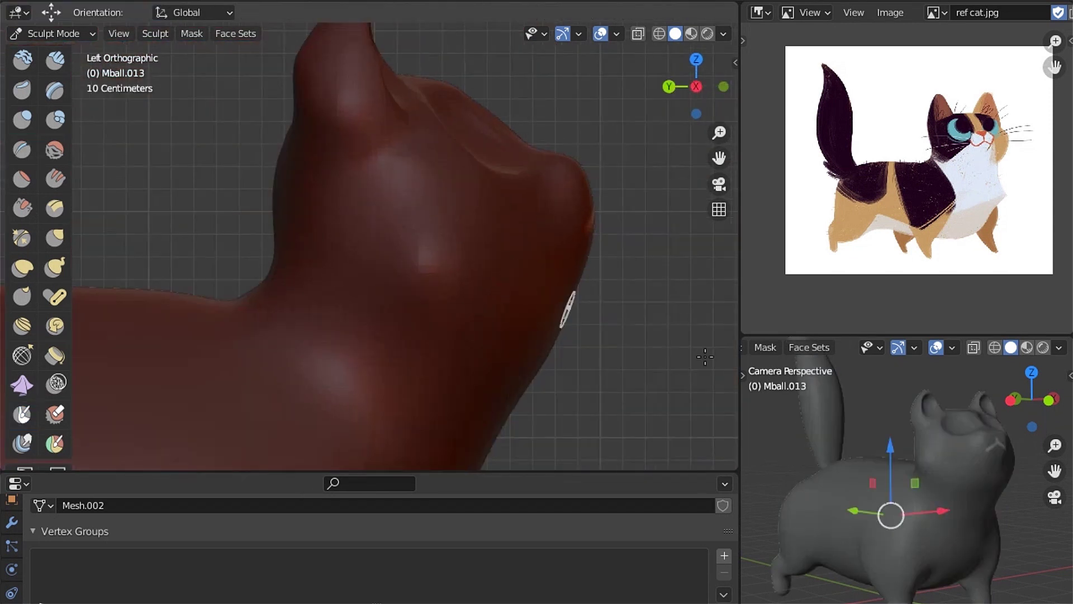
key(g)
click(544, 313)
middle_drag(544, 313, 363, 268)
Remesh the sculpt with a voxel size of 0.01 m
click(655, 17)
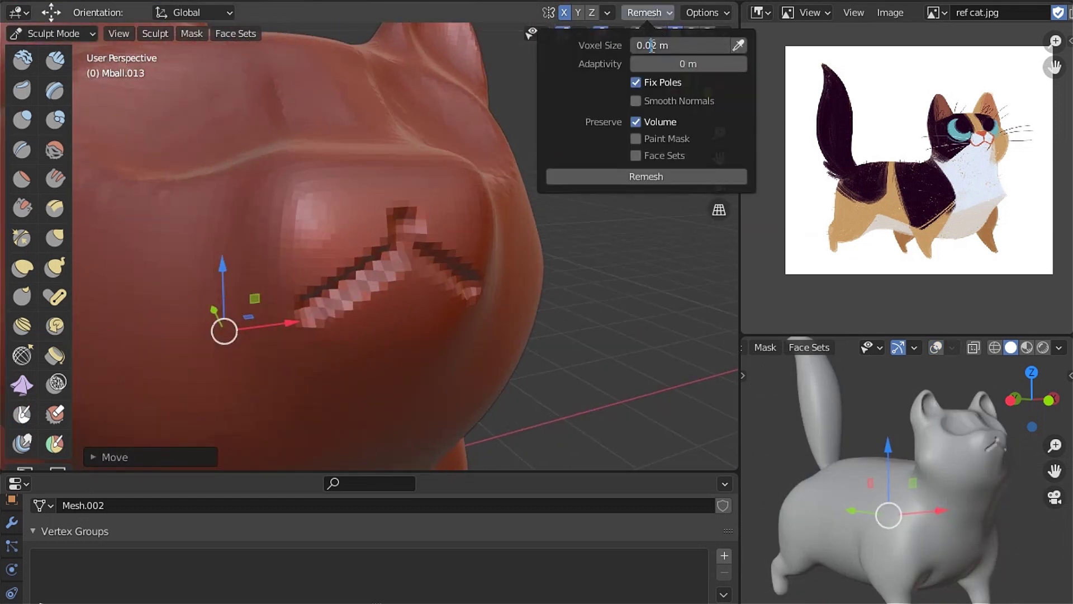
text(1)
key(Return)
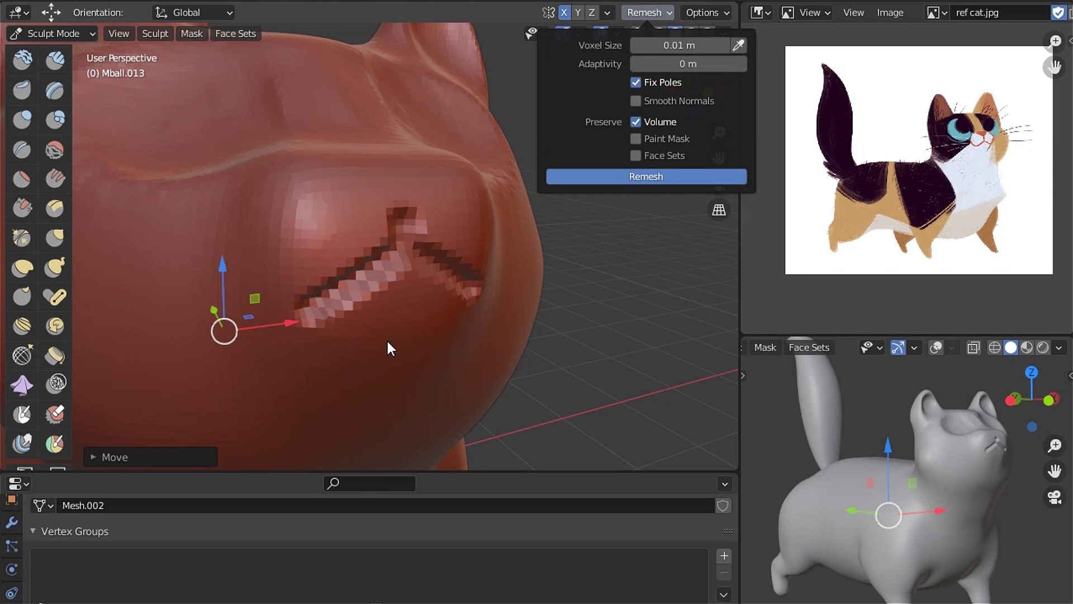
middle_drag(607, 352, 569, 387)
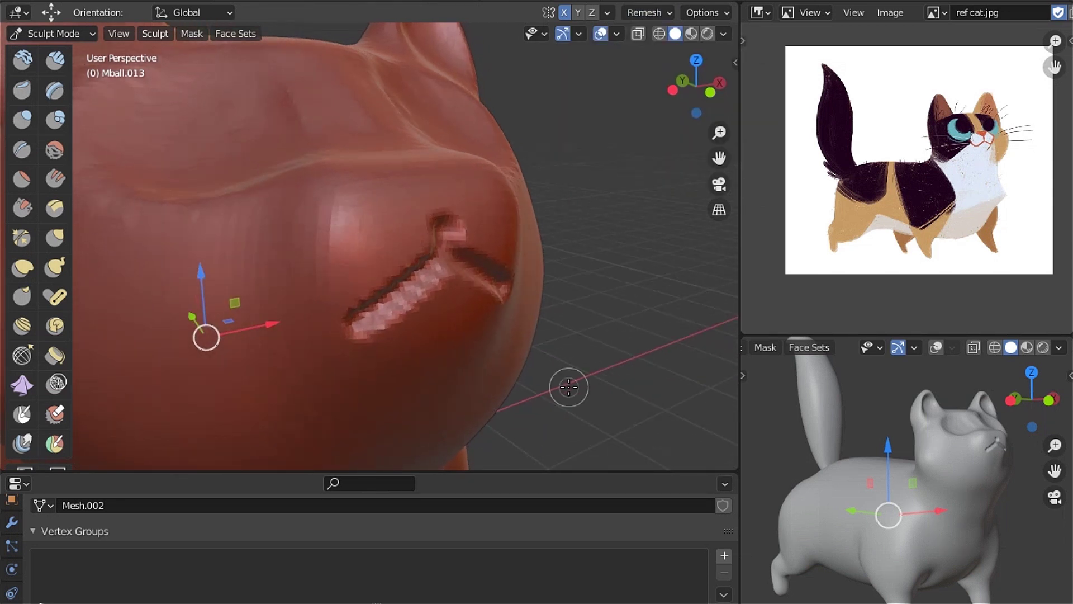
Carve a vertical groove down the muzzle with the Crease brush at 55 px radius
key(shift+s)
middle_drag(455, 304, 301, 230)
mouse_move(268, 331)
middle_down()
mouse_move(389, 214)
mouse_move(434, 230)
mouse_move(511, 290)
mouse_move(263, 427)
mouse_move(388, 287)
mouse_move(319, 330)
mouse_move(367, 371)
mouse_move(413, 287)
mouse_move(455, 271)
mouse_move(438, 239)
middle_up()
key(shift+c)
scroll(380, 318, up, 3)
scroll(439, 240, up, 3)
key(f)
click(402, 254)
drag(403, 179, 412, 249)
key(KP_5)
mouse_move(397, 163)
middle_down()
mouse_move(410, 376)
mouse_move(366, 191)
middle_up()
Pull the left lip corner outward with the Snake Hook brush at 80 px radius
key(p)
scroll(337, 207, down, 2)
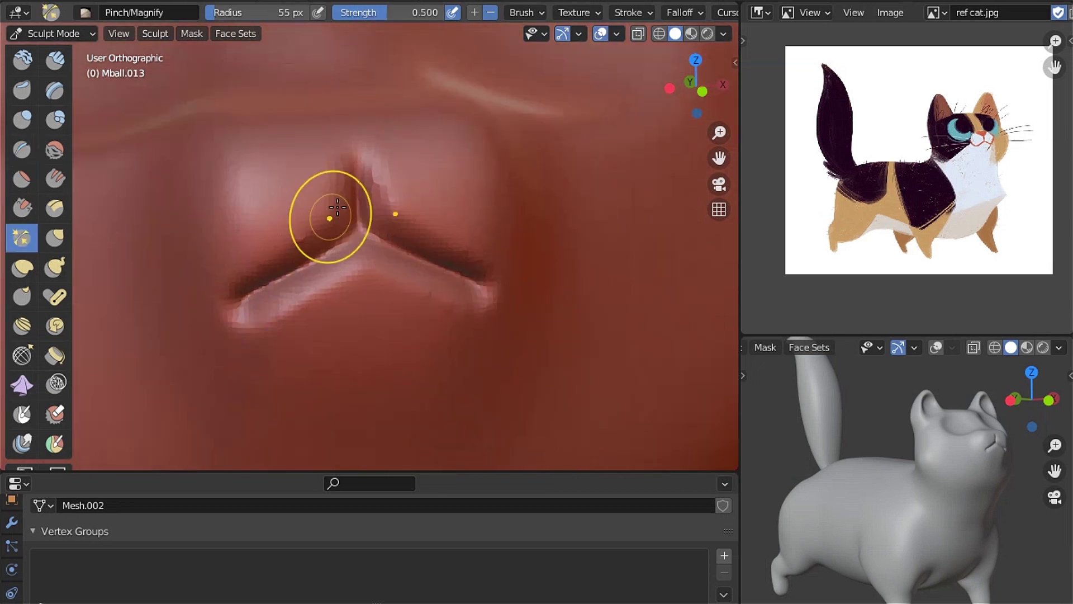
scroll(358, 249, down, 2)
scroll(278, 277, up, 2)
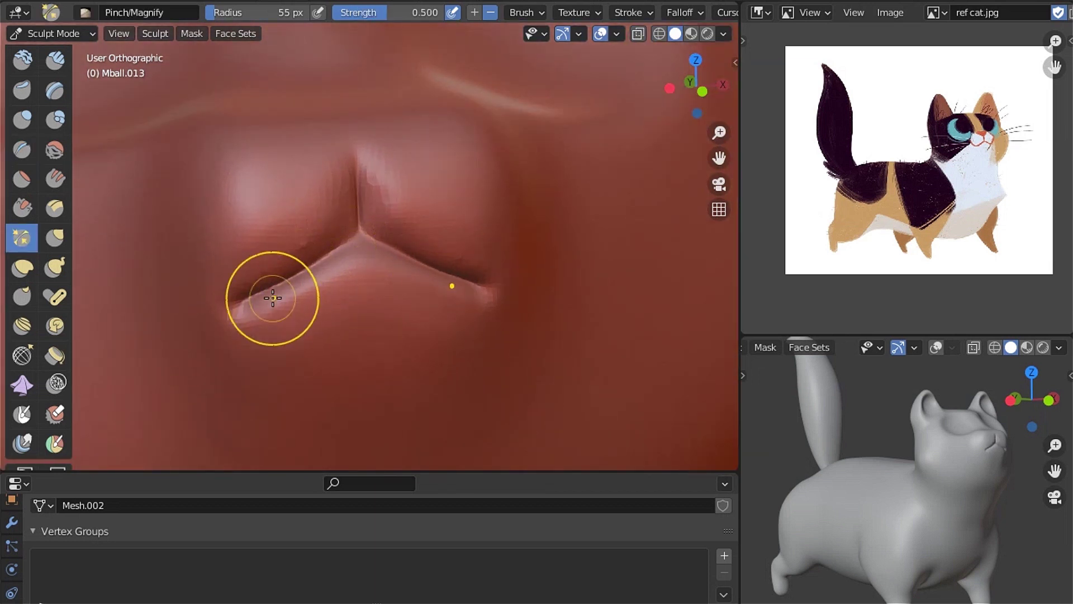
key(k)
shift+middle_drag(270, 295, 546, 300)
key(f)
click(542, 280)
drag(541, 280, 489, 271)
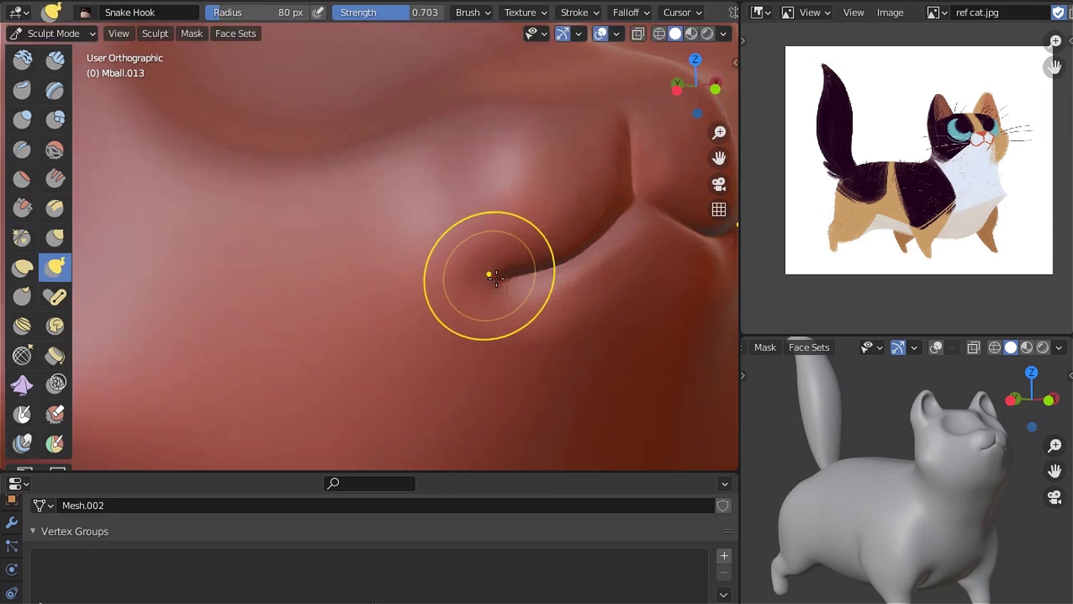
scroll(441, 306, down, 4)
Mask the mouth-corner area and invert the mask via Quick Favorites
key(m)
scroll(441, 293, up, 2)
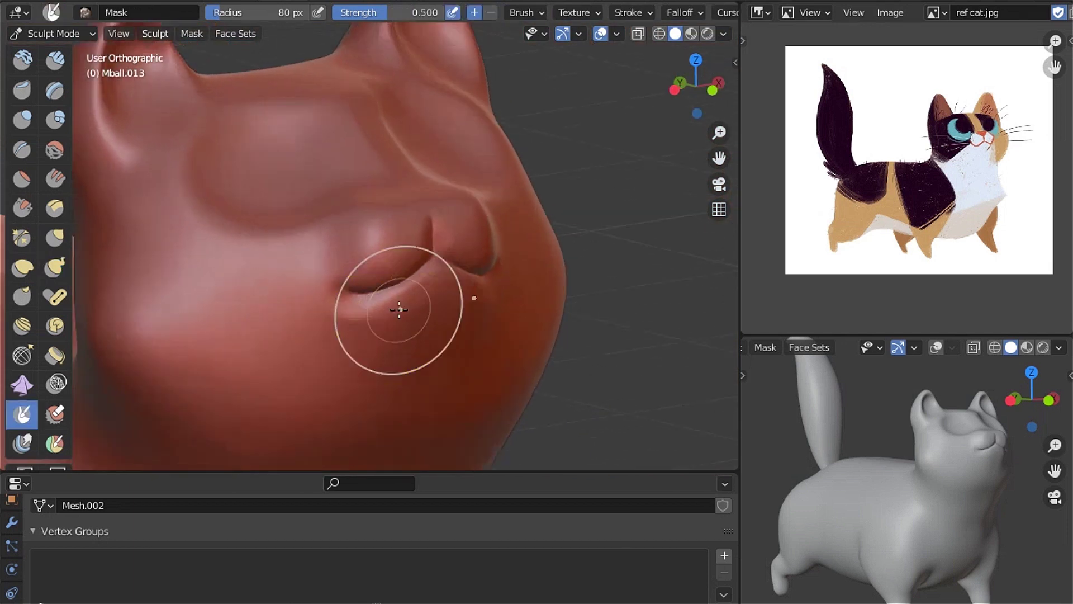
scroll(398, 307, up, 3)
click(629, 12)
click(620, 251)
mouse_move(360, 307)
mouse_down()
mouse_move(408, 232)
mouse_move(329, 247)
mouse_up()
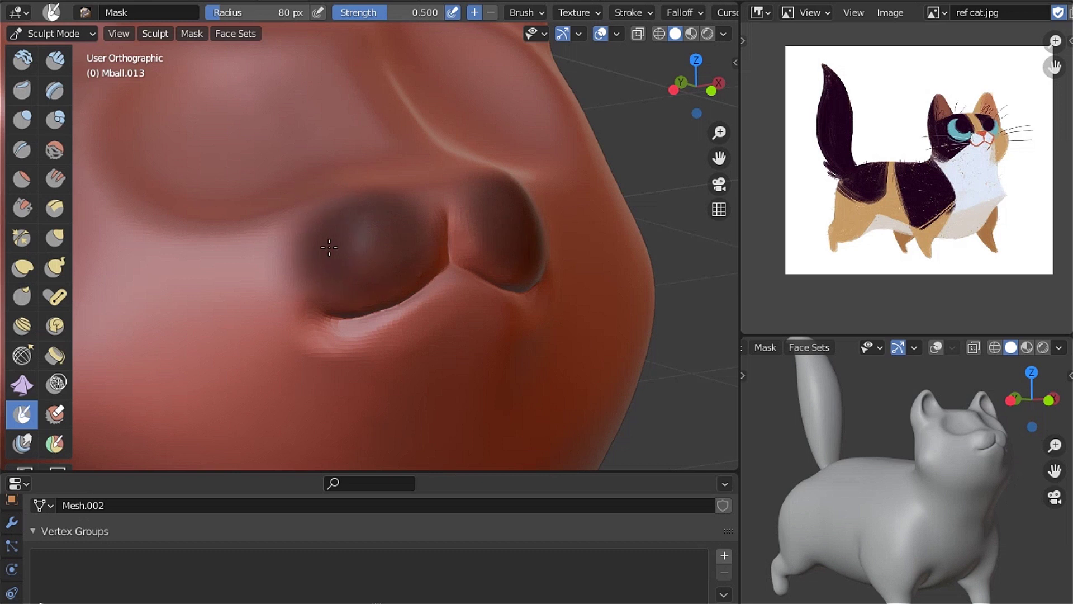
middle_drag(362, 241, 369, 288)
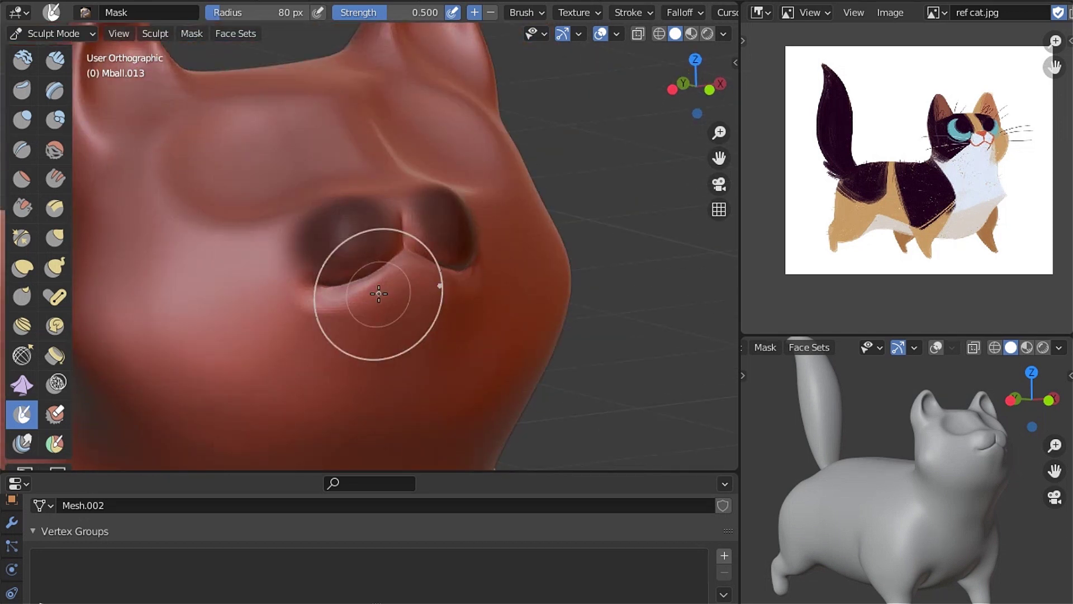
key(q)
click(364, 294)
Inflate the left cheek pad into a bulge, then invert the mask to protect it
click(22, 119)
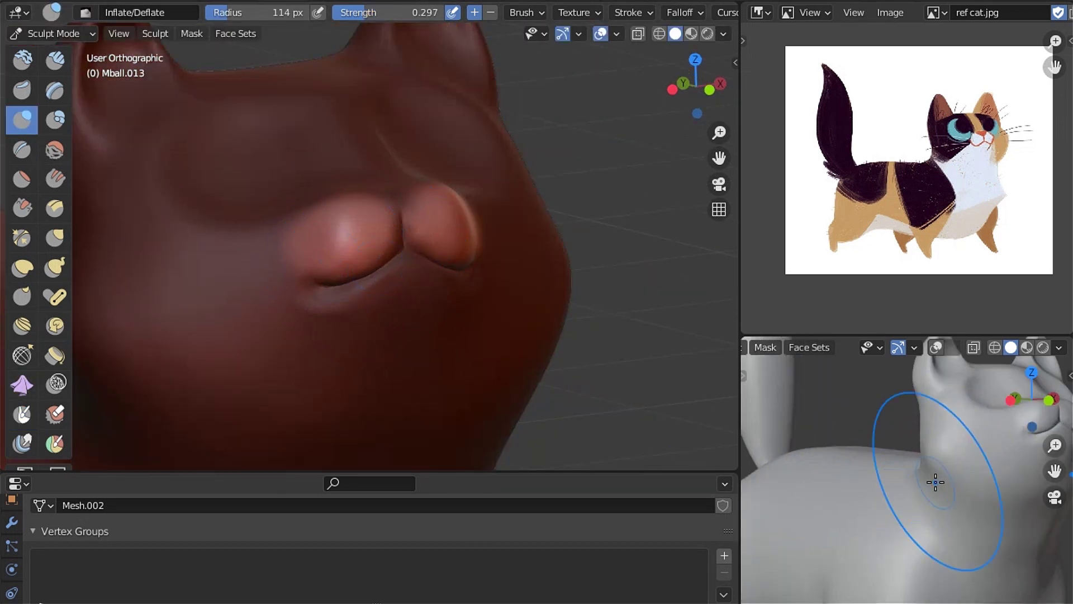
scroll(973, 492, up, 5)
click(345, 251)
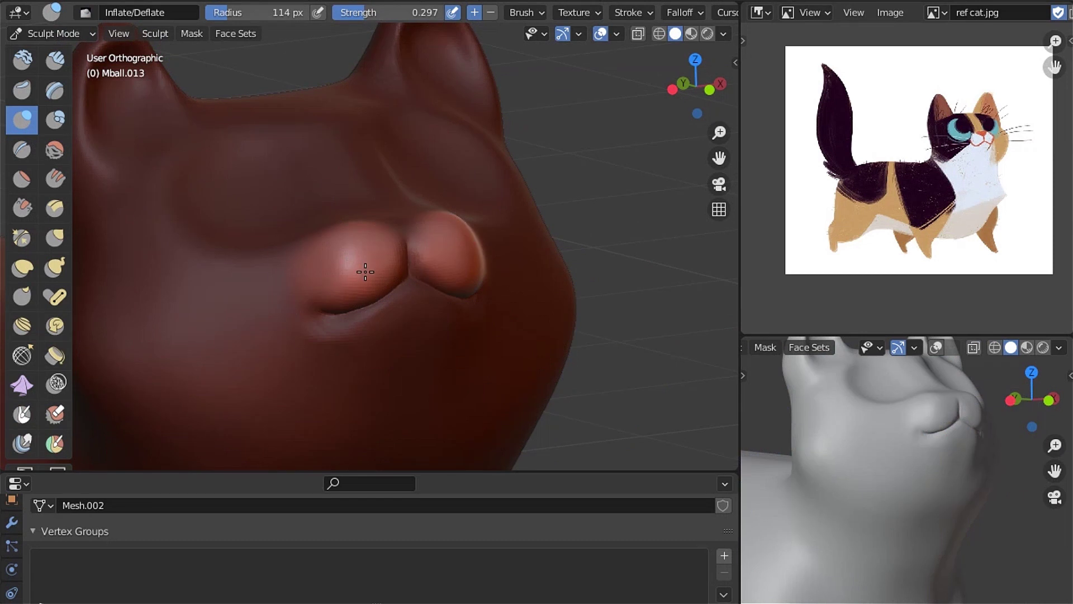
drag(365, 270, 334, 269)
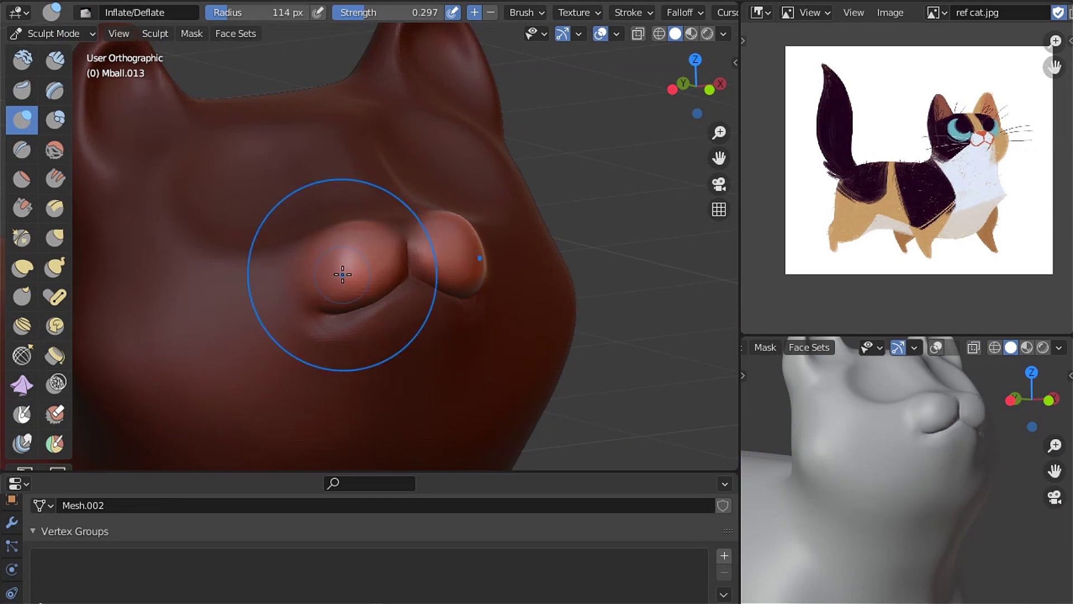
key(ctrl+i)
scroll(414, 341, up, 3)
scroll(439, 352, up, 1)
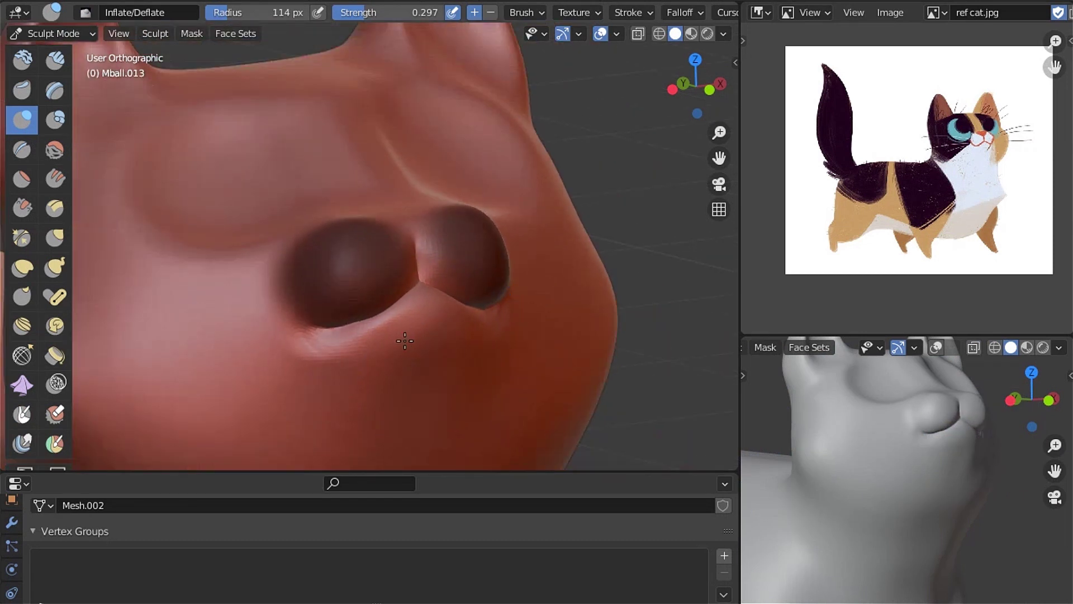
Clear the mask from the whisker-pad bulges and zoom in close on the nose
key(shift+c)
scroll(383, 352, up, 2)
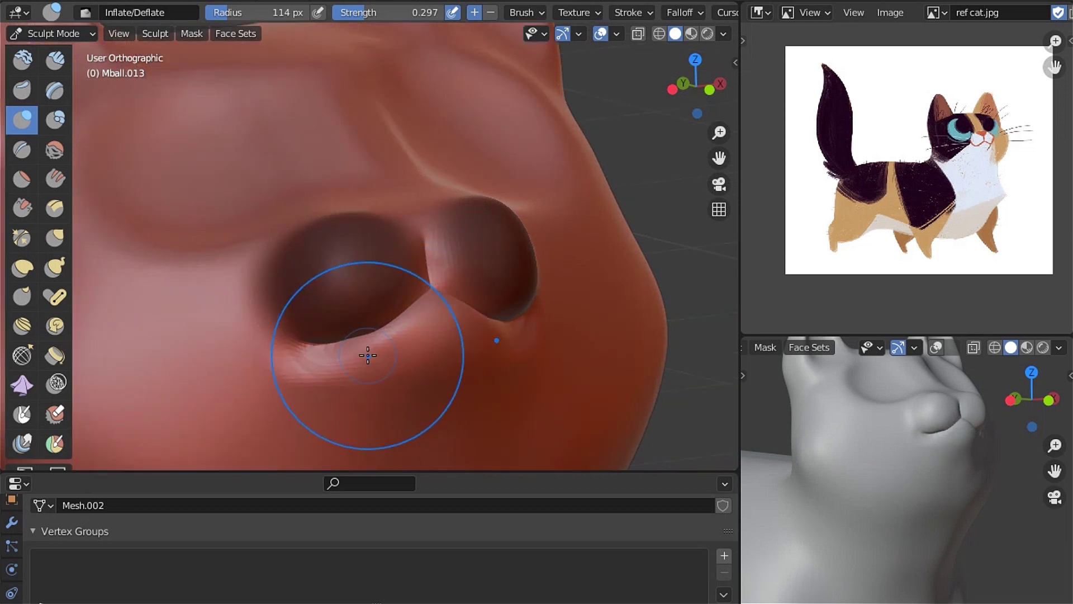
scroll(391, 341, up, 2)
key(alt+m)
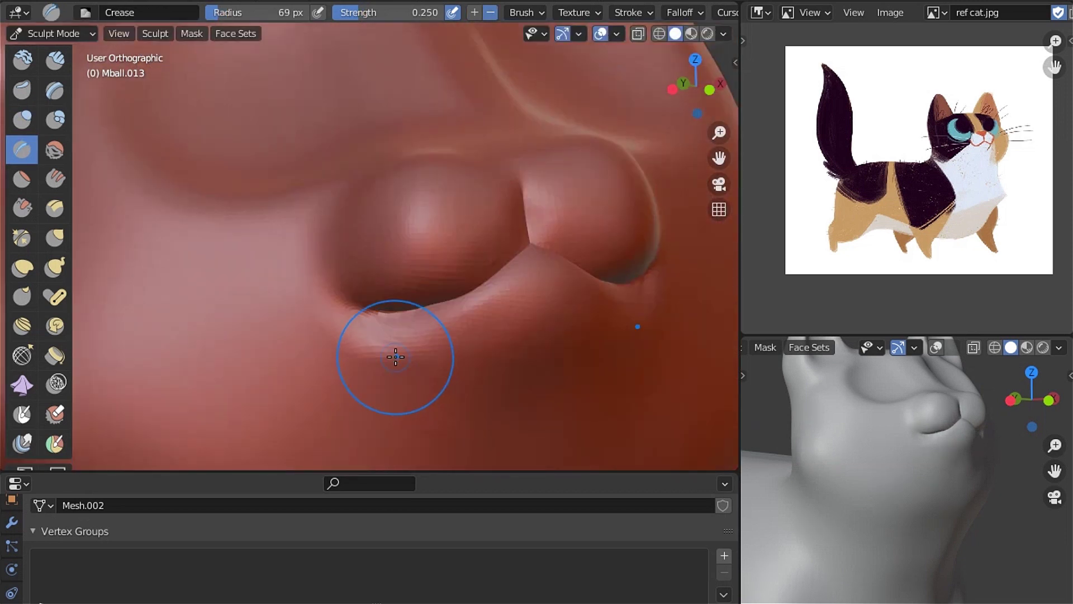
scroll(396, 356, down, 2)
middle_drag(396, 357, 392, 336)
scroll(391, 327, up, 3)
scroll(413, 291, up, 2)
Mask the nose area at the top centre of the muzzle and invert the mask around it
key(m)
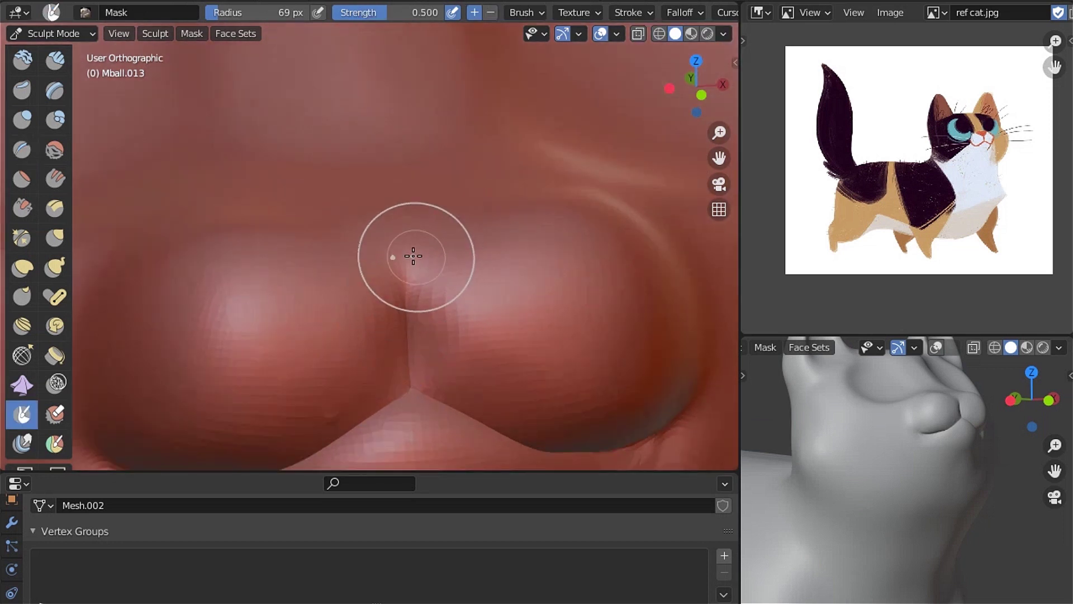
drag(429, 263, 376, 261)
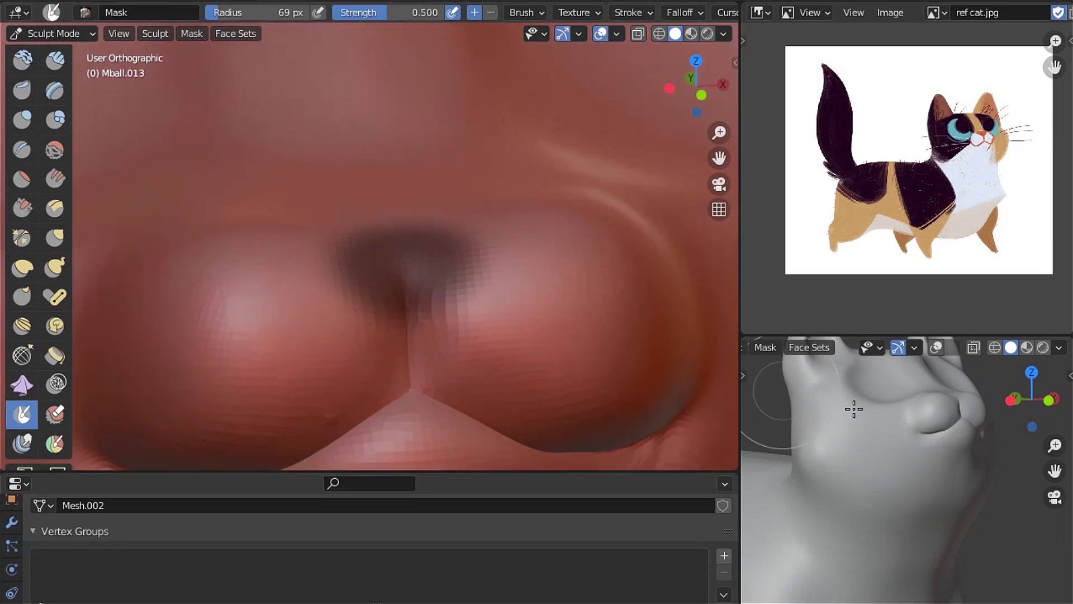
drag(367, 274, 392, 295)
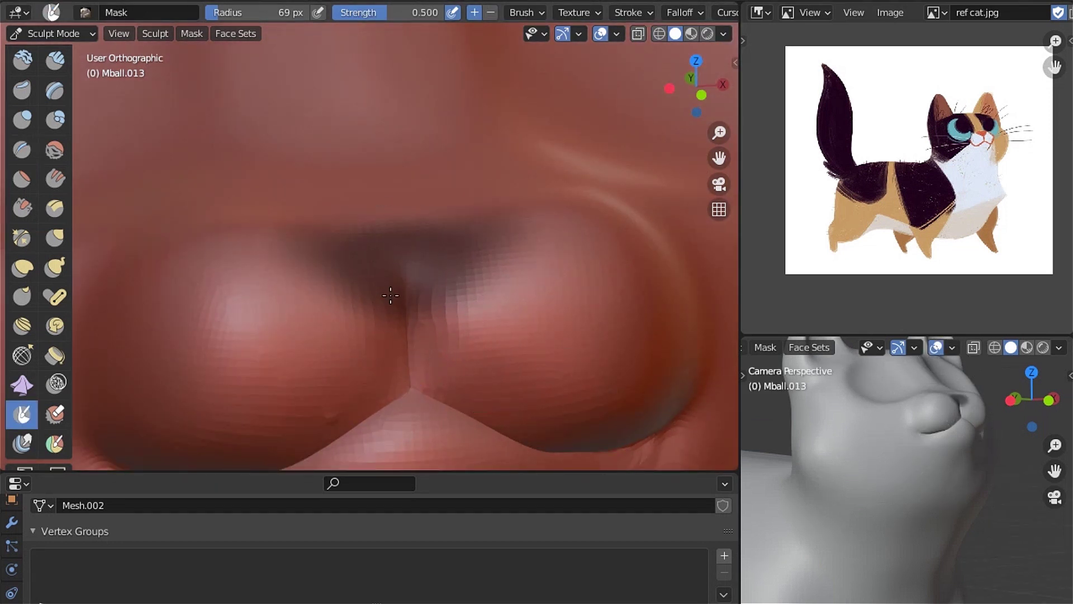
middle_drag(392, 295, 379, 355)
scroll(391, 350, down, 2)
scroll(424, 344, up, 2)
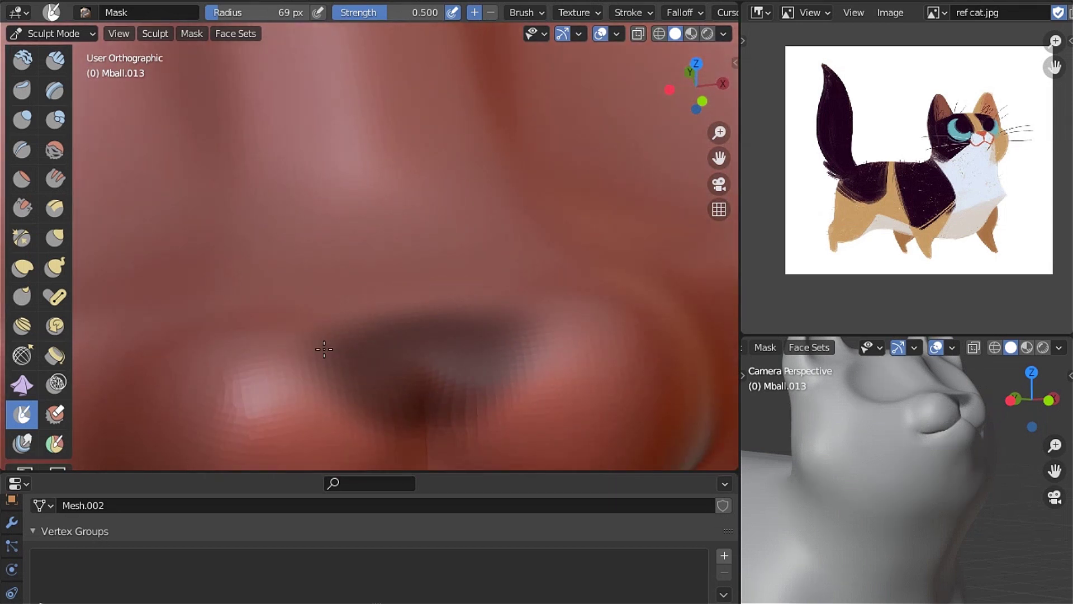
scroll(337, 368, down, 2)
key(q)
click(419, 334)
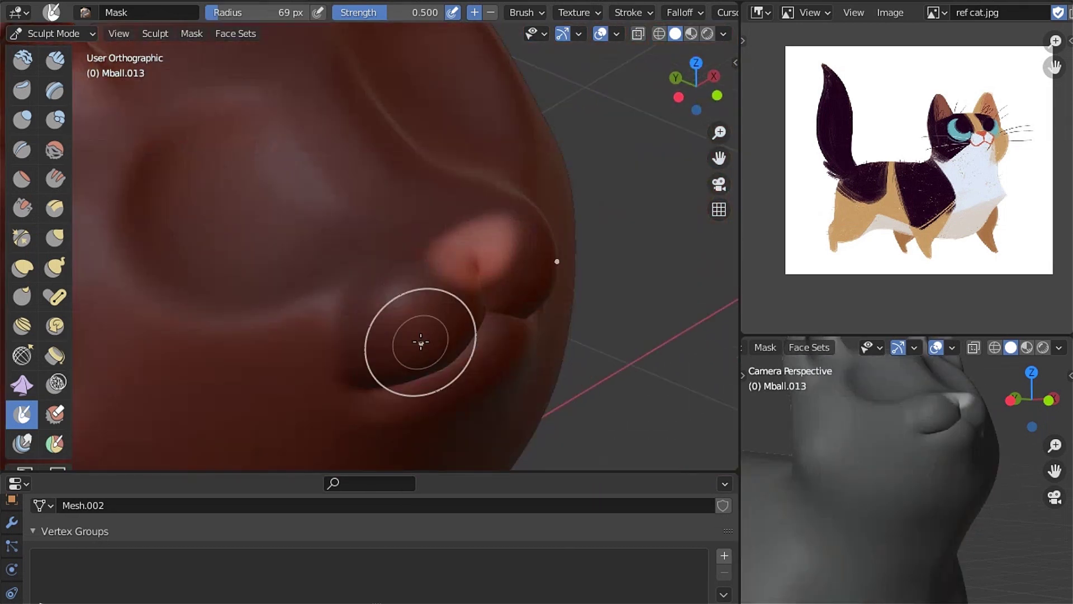
click(24, 119)
key(shift+s)
Smooth the crease around the nose and swell the nostrils with the Inflate mesh filter
drag(434, 256, 410, 293)
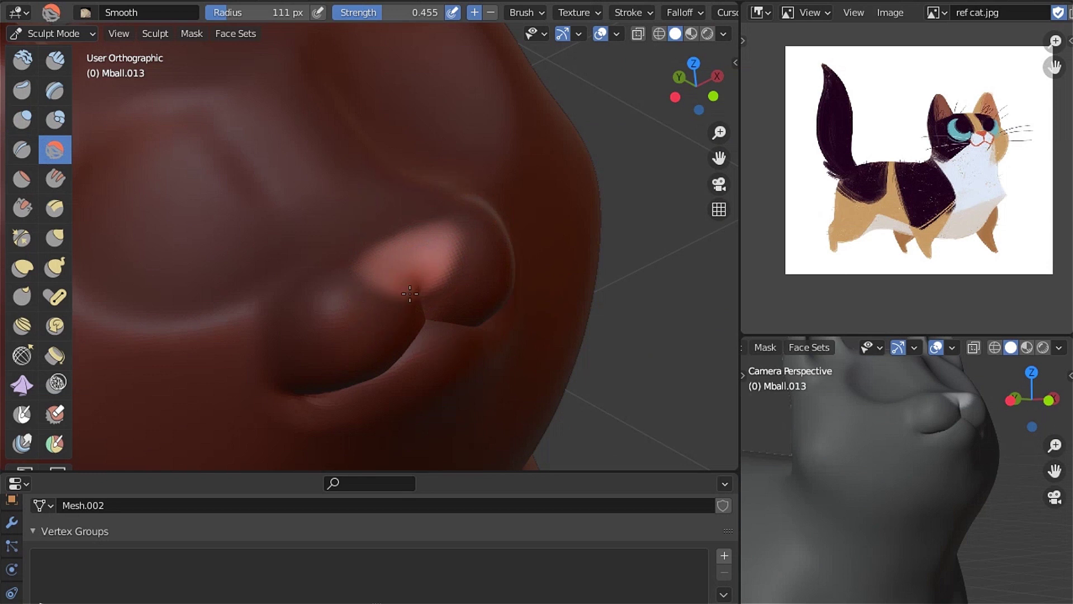
scroll(33, 280, down, 5)
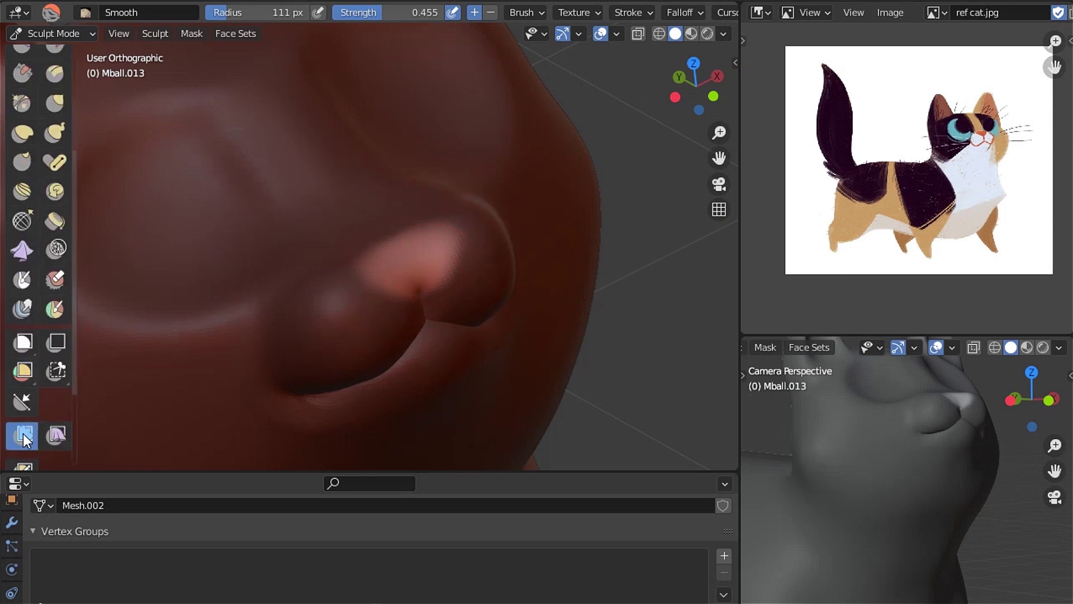
click(23, 433)
drag(358, 324, 434, 325)
scroll(434, 325, down, 2)
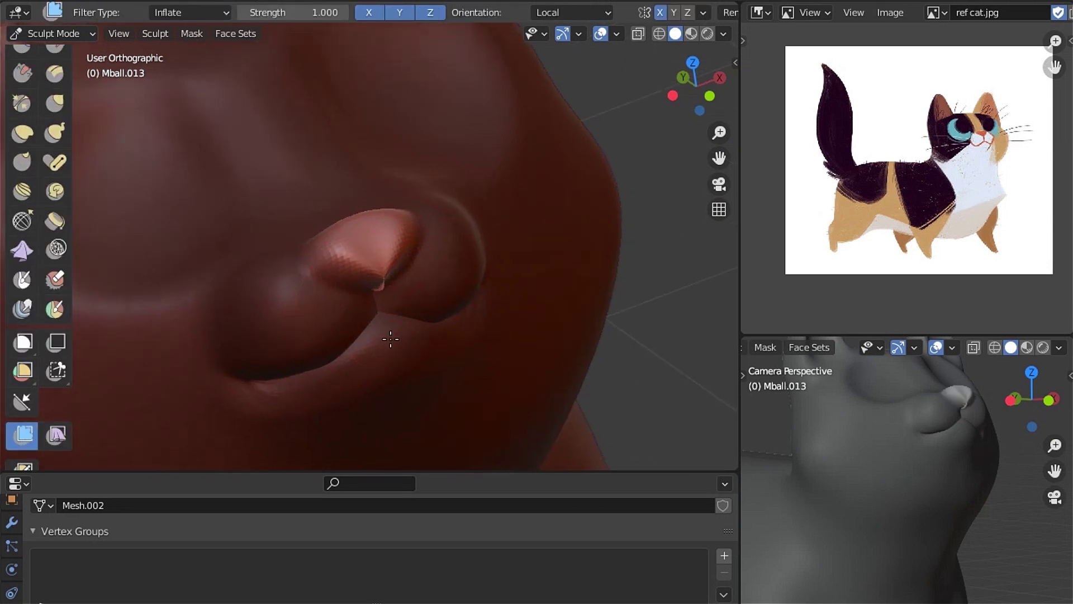
scroll(392, 336, down, 3)
scroll(448, 324, down, 3)
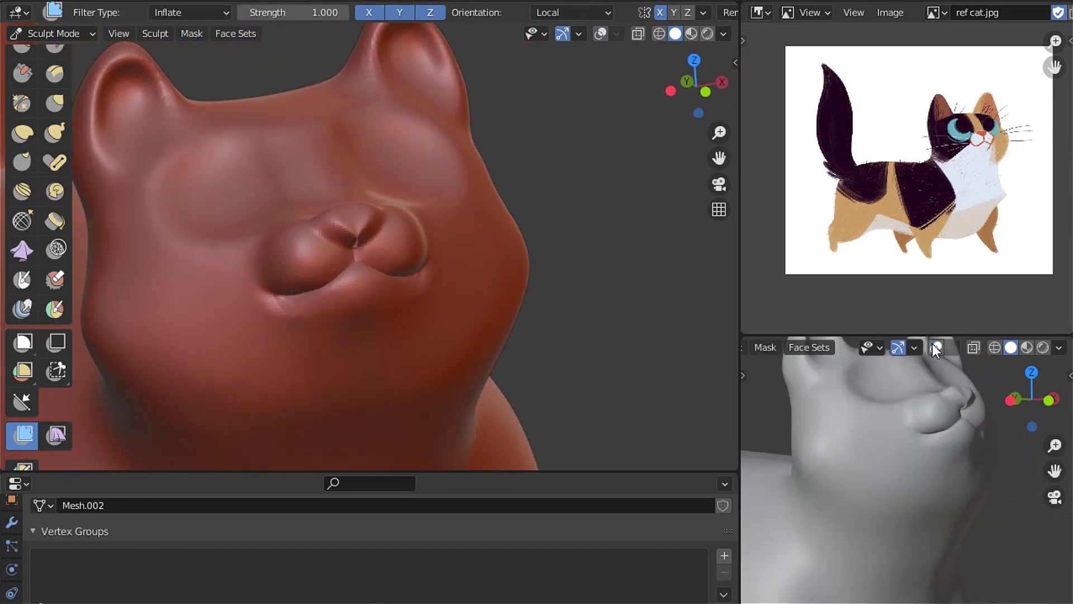
scroll(407, 307, up, 4)
scroll(432, 308, up, 2)
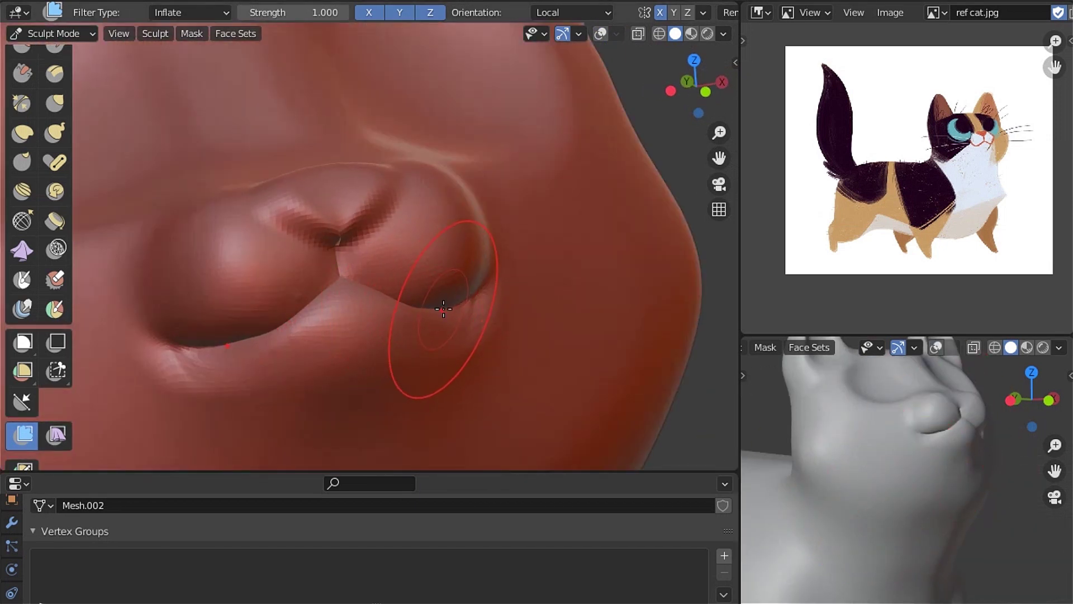
Set the transform pivot on the nose from Quick Favorites and toggle the viewport overlays
key(q)
click(429, 293)
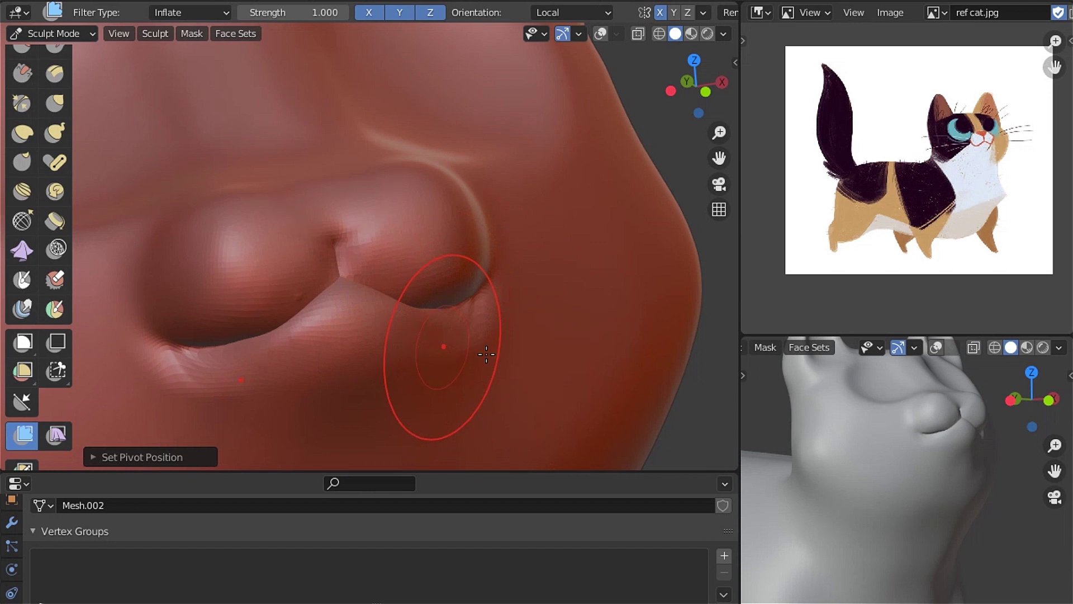
scroll(517, 360, down, 3)
scroll(522, 360, down, 3)
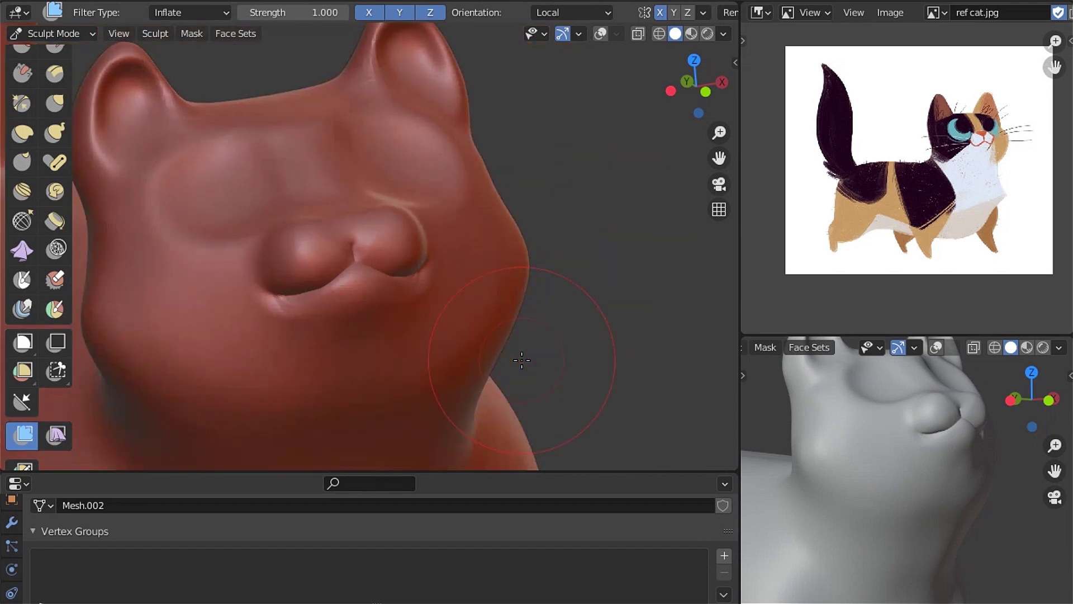
key(shift+alt+z)
scroll(395, 304, up, 2)
scroll(390, 324, up, 4)
Mask the crease beneath the nose with an 88 px Mask brush, then invert the mask
click(22, 280)
scroll(352, 251, up, 3)
drag(352, 252, 313, 262)
key(f)
click(223, 261)
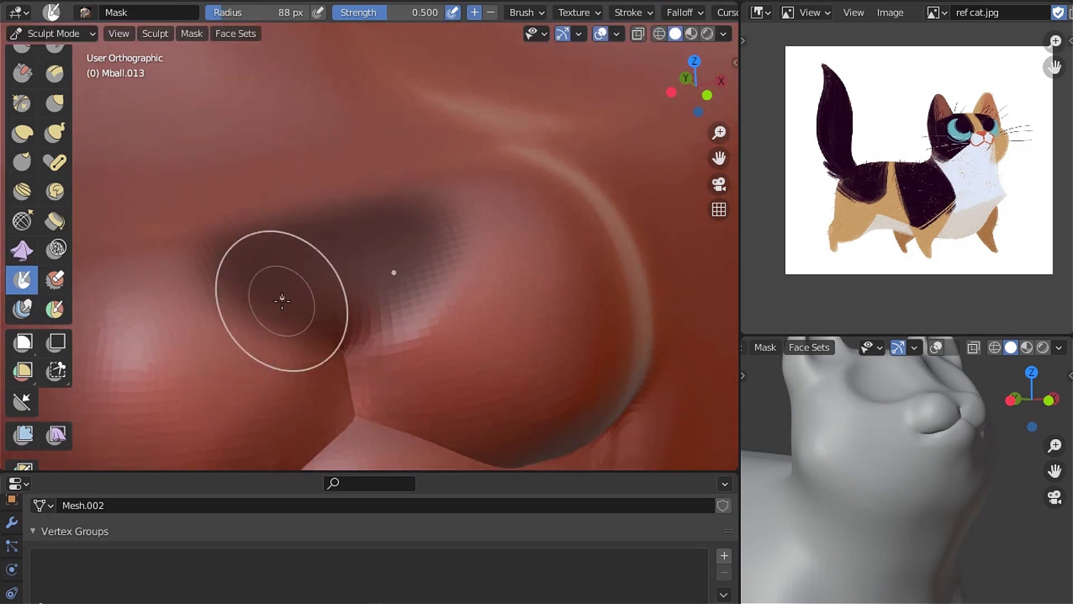
scroll(282, 301, down, 2)
scroll(307, 292, up, 2)
middle_drag(312, 288, 404, 349)
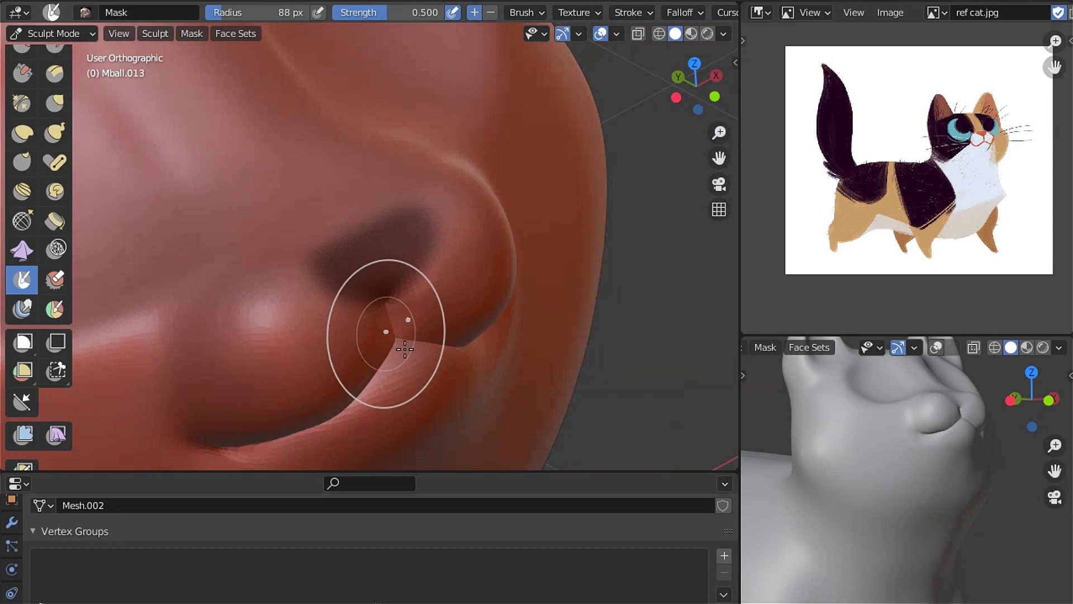
scroll(372, 323, down, 3)
key(q)
click(302, 348)
scroll(38, 143, up, 2)
Inflate the nose with the Inflate/Deflate brush and the Inflate mesh filter
click(21, 152)
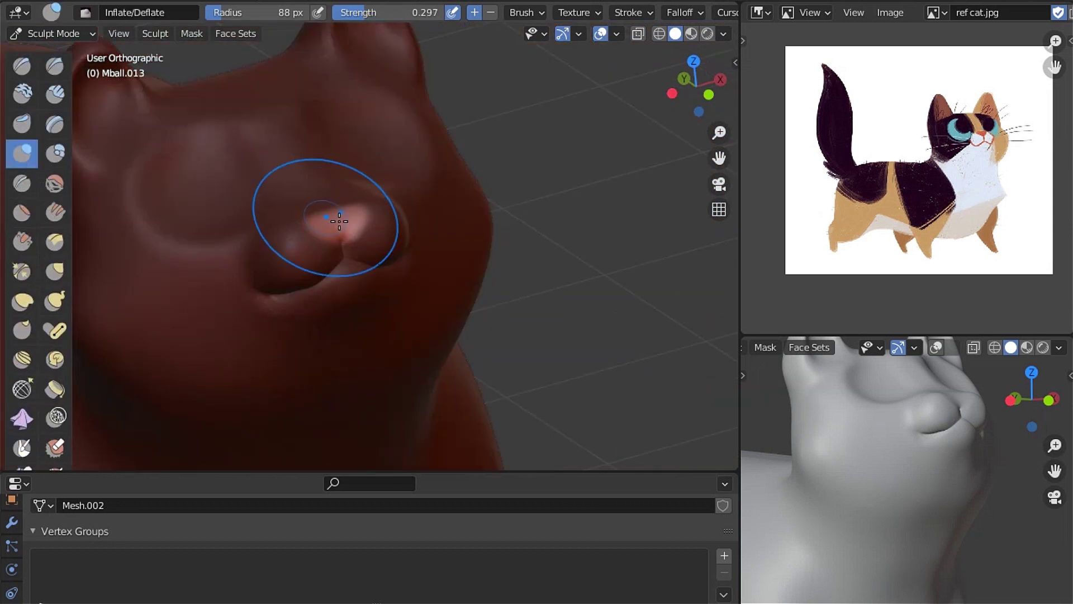
mouse_move(348, 208)
middle_down()
mouse_move(479, 216)
mouse_move(450, 215)
middle_up()
scroll(450, 216, up, 2)
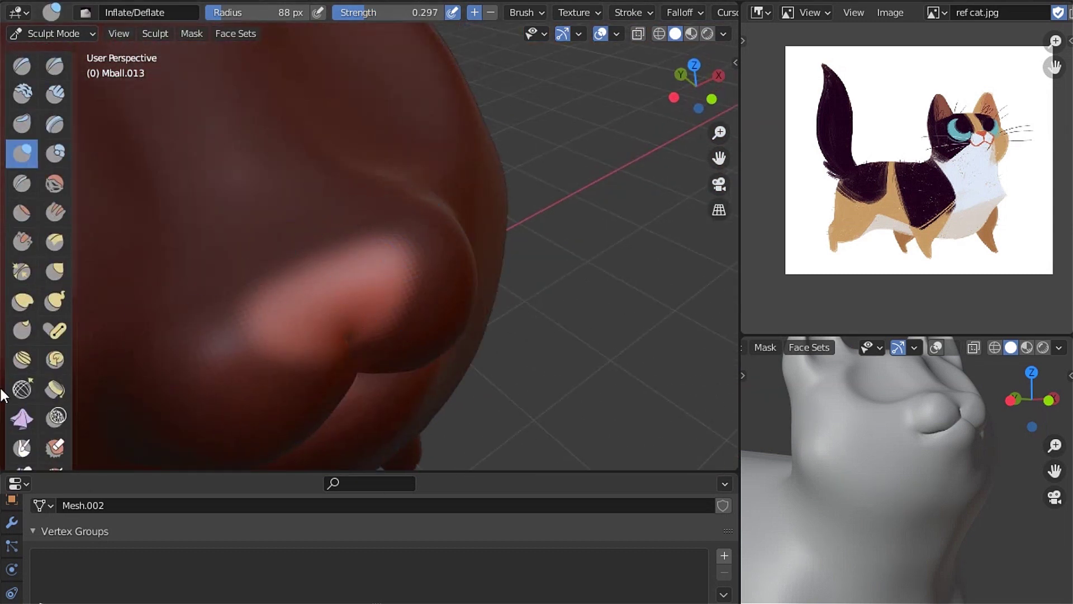
scroll(38, 252, down, 3)
scroll(23, 437, down, 3)
click(23, 401)
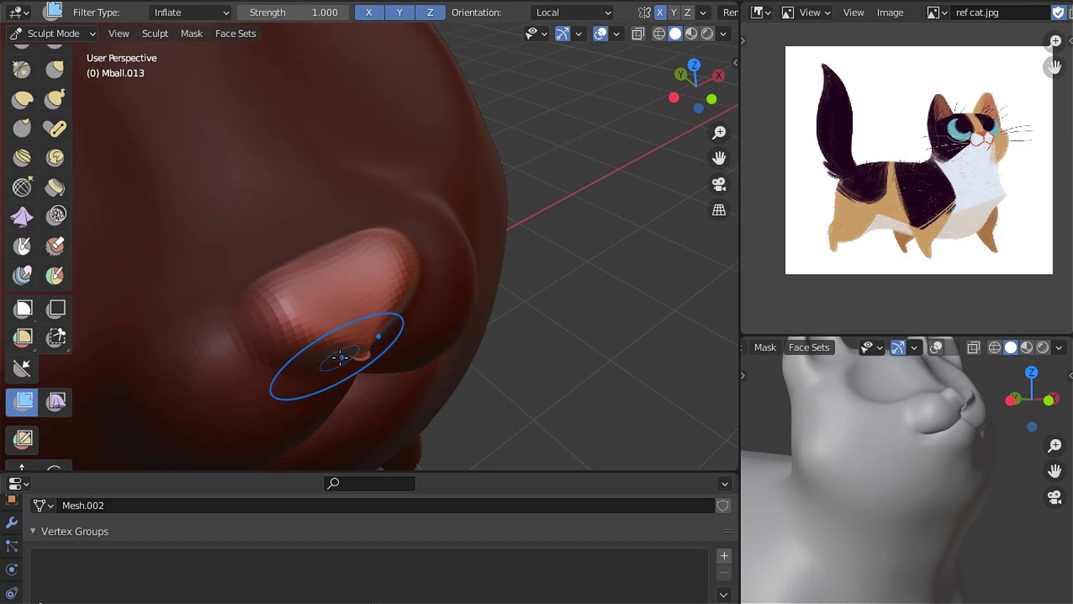
scroll(313, 347, down, 2)
key(i)
scroll(270, 263, down, 3)
Set the Inflate/Deflate brush strength to 0.612 and inspect the rounded nose
key(shift+f)
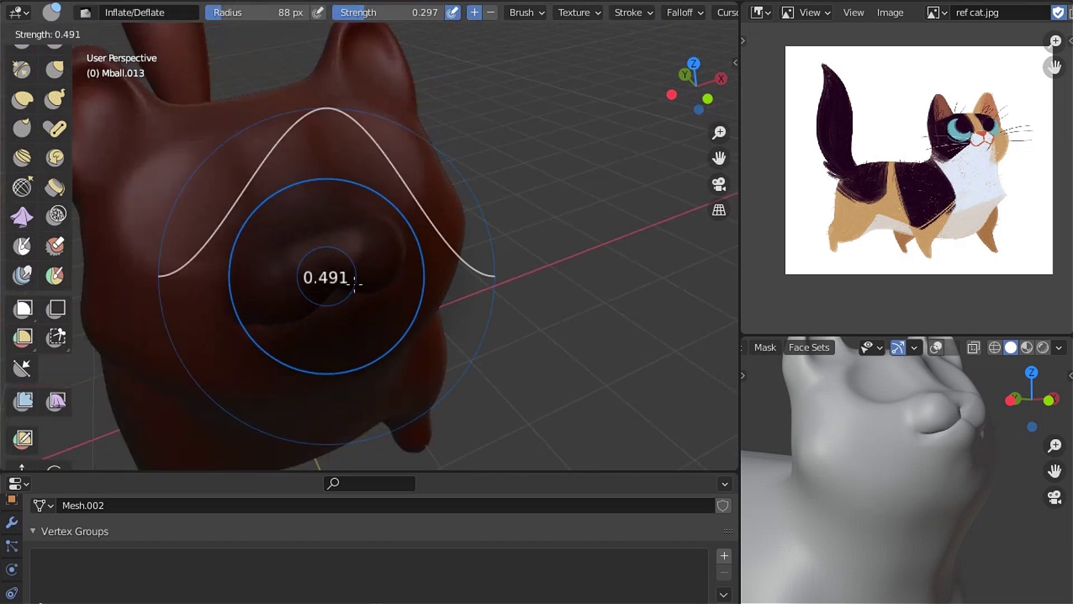
click(325, 251)
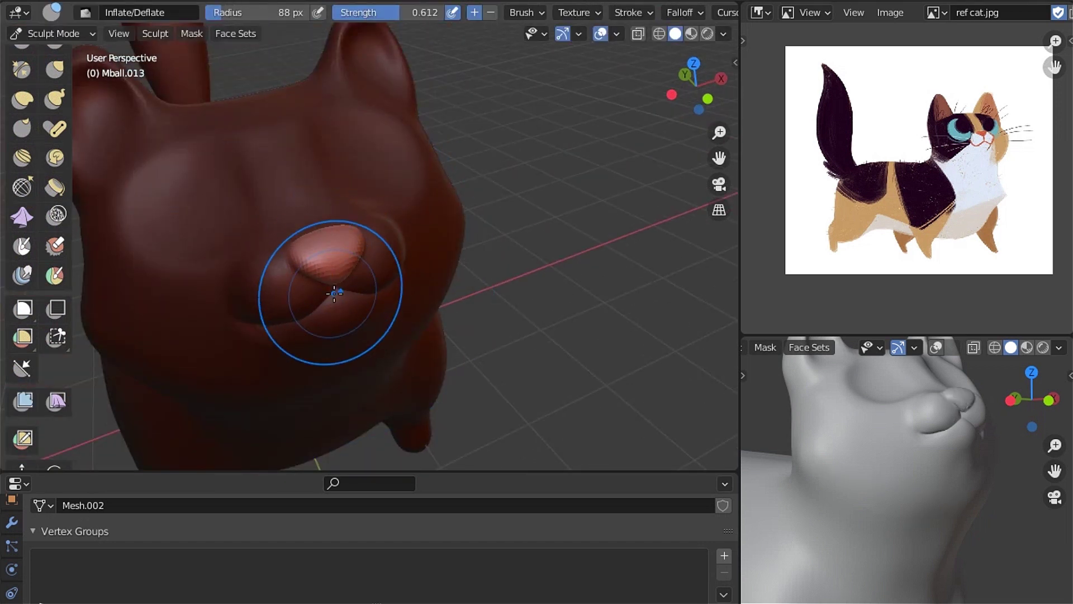
scroll(334, 293, down, 2)
scroll(946, 515, down, 2)
scroll(934, 510, up, 3)
scroll(335, 275, down, 3)
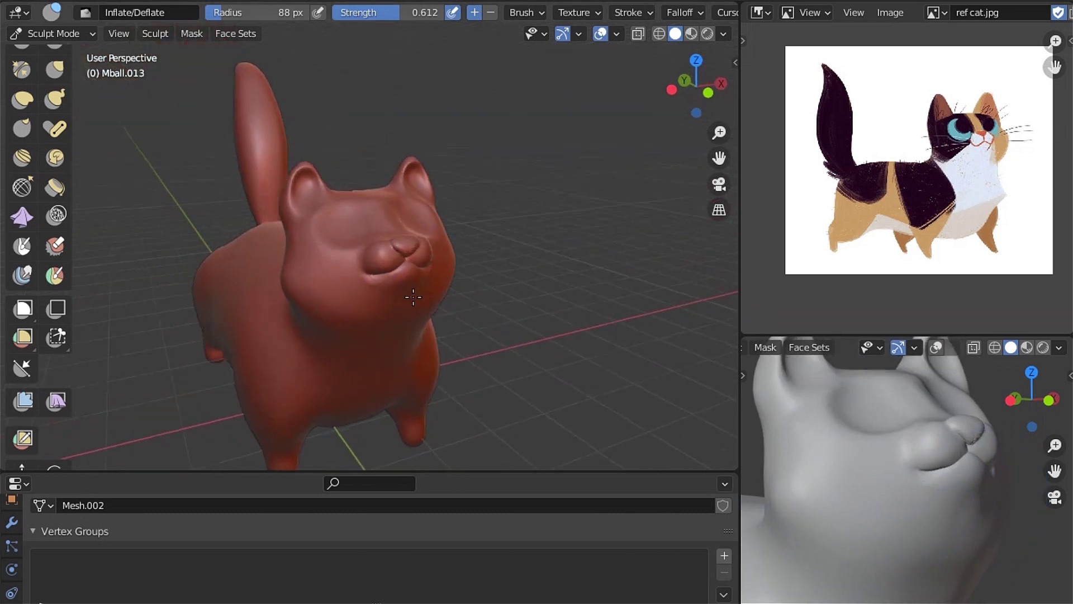
scroll(431, 263, up, 2)
scroll(451, 300, up, 1)
scroll(392, 305, up, 1)
scroll(306, 308, up, 1)
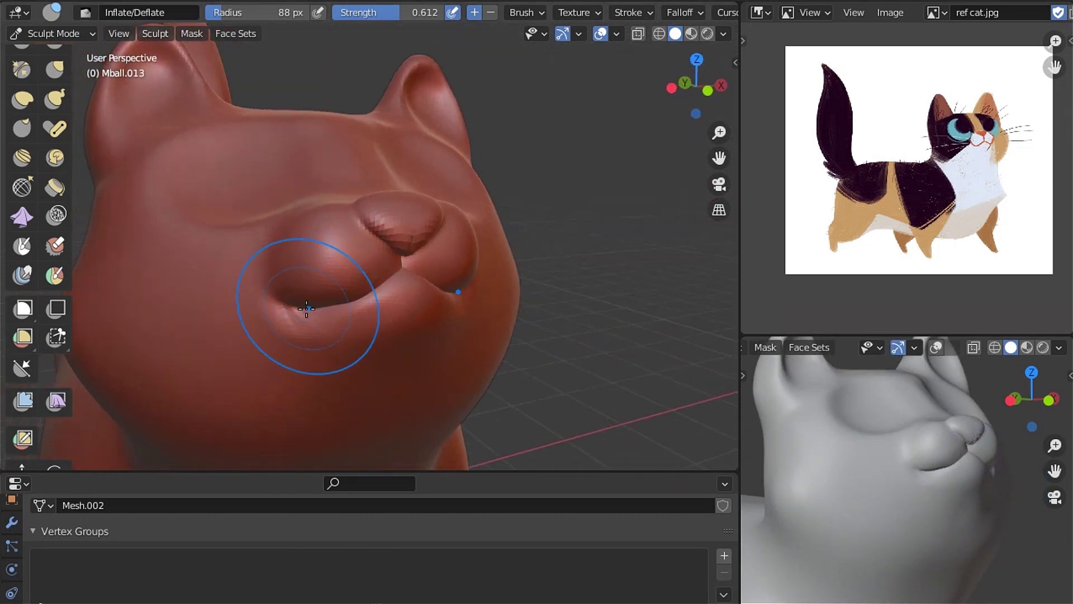
scroll(347, 302, down, 2)
scroll(369, 299, down, 1)
scroll(318, 293, down, 1)
Set brush radius to 168 px and strength to 0.970, then inflate the body where the tail joins
scroll(321, 291, down, 2)
key(f)
click(373, 277)
middle_drag(373, 277, 350, 283)
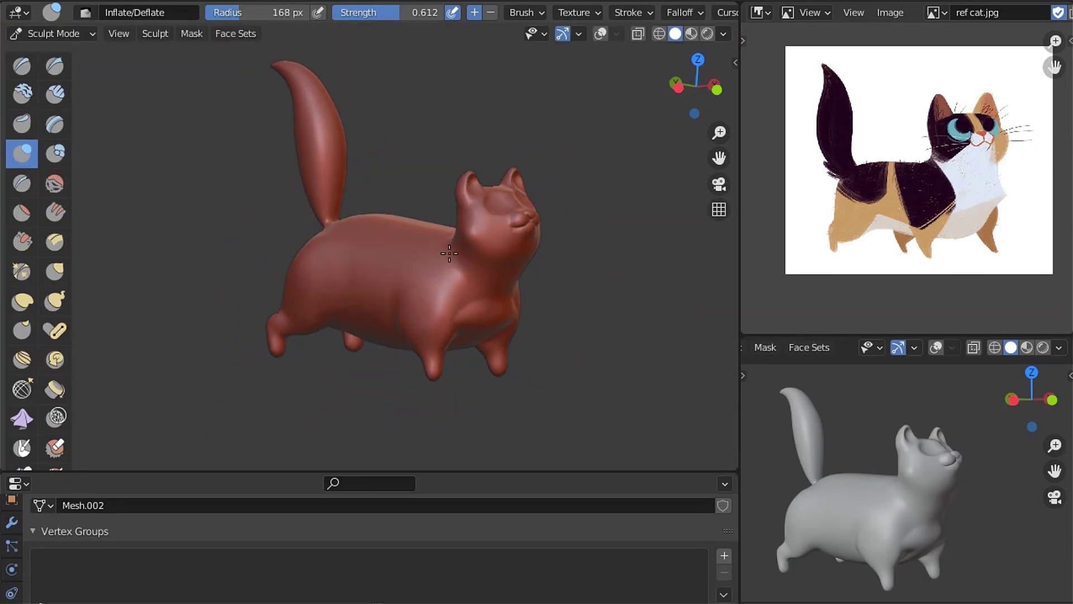
key(shift+f)
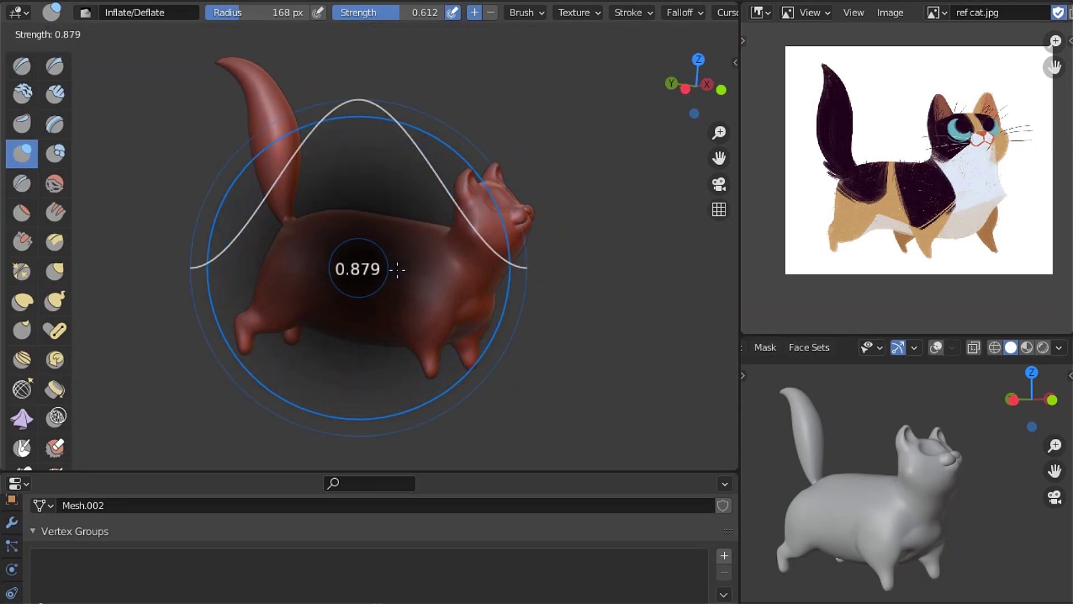
click(314, 258)
click(601, 33)
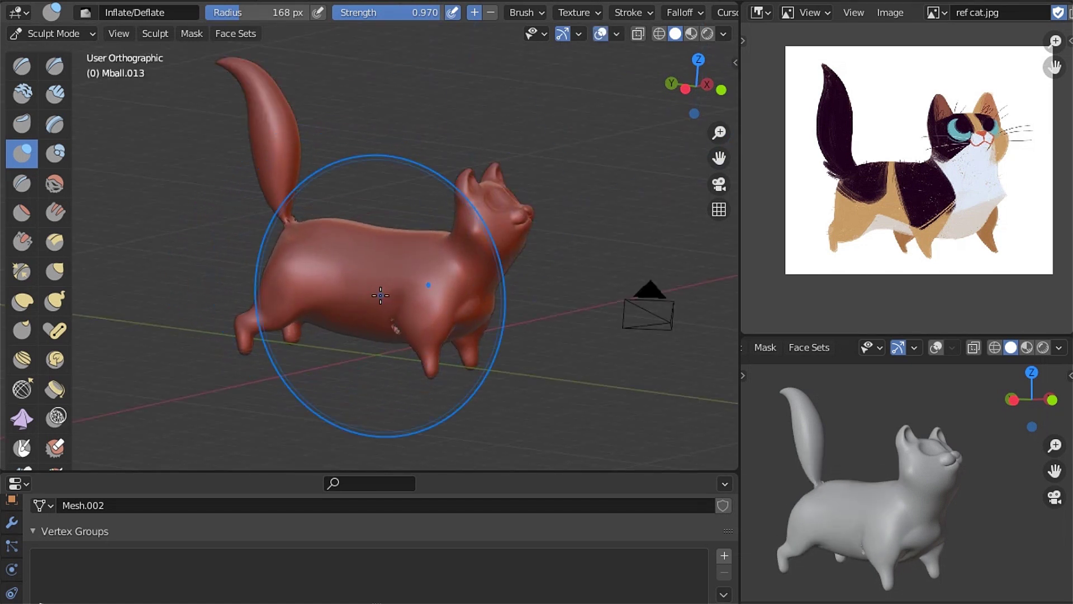
drag(335, 276, 293, 256)
Smooth the body with the Smooth brush at 0.491 strength and show the 0.02 m remesh settings
scroll(290, 257, up, 3)
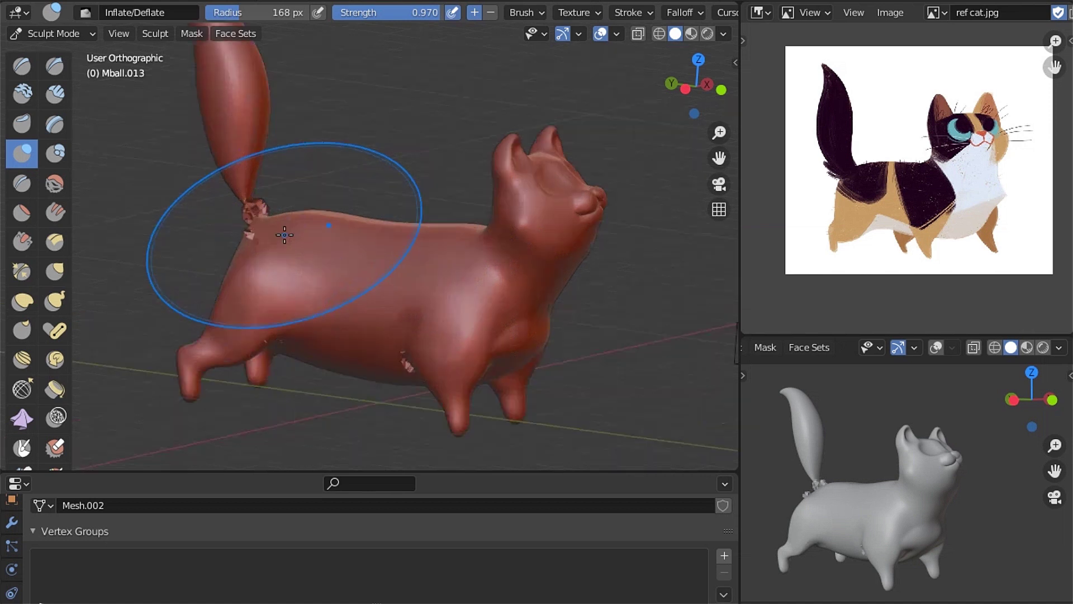
scroll(251, 218, up, 2)
key(shift+s)
scroll(311, 335, down, 3)
middle_drag(312, 335, 311, 144)
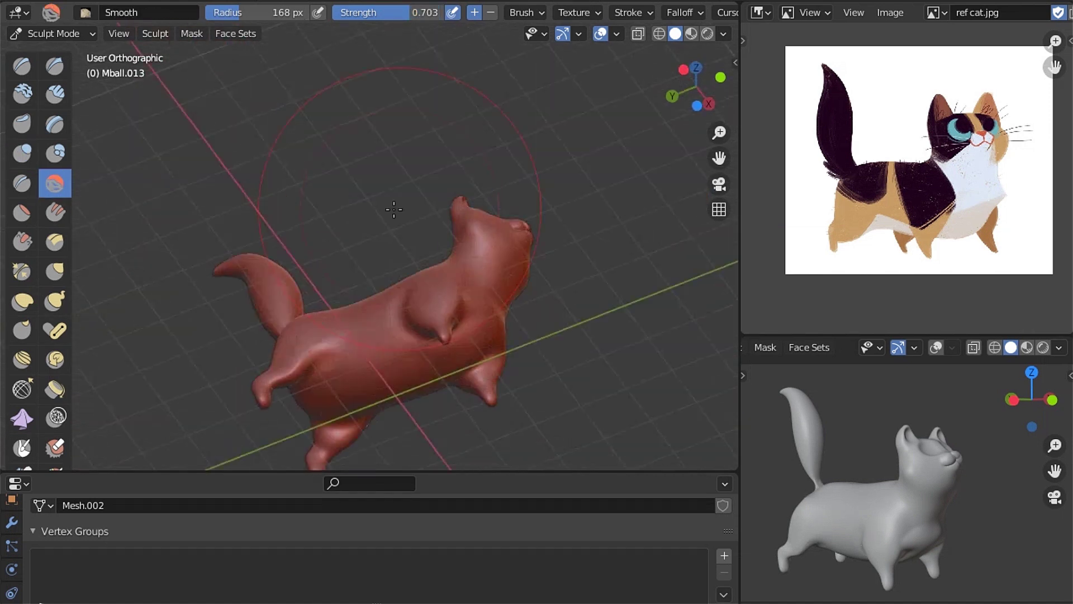
scroll(340, 259, up, 4)
key(shift+f)
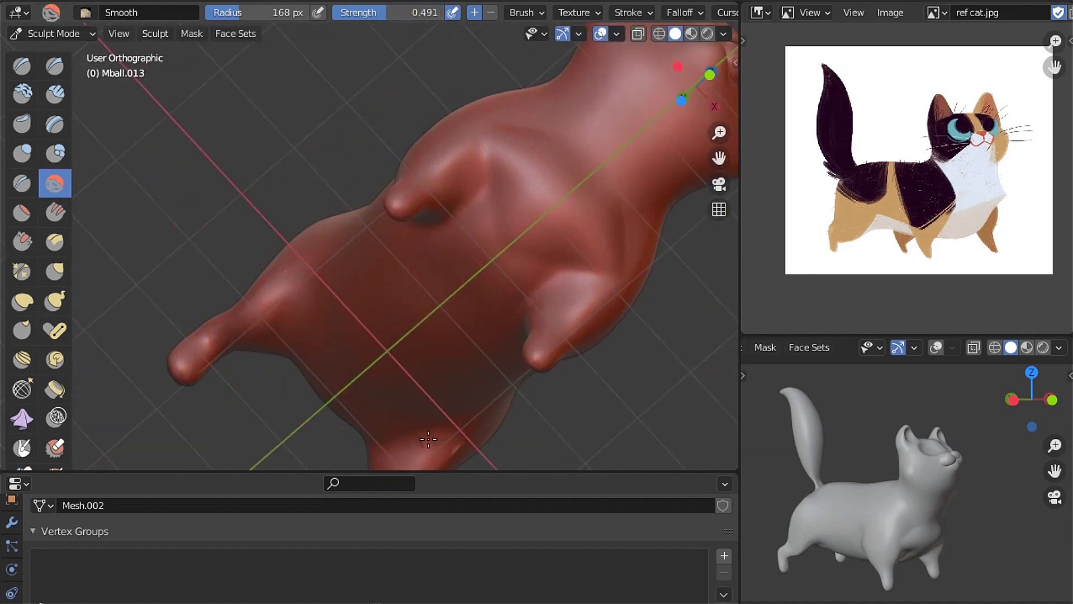
scroll(428, 439, down, 3)
middle_drag(429, 439, 343, 232)
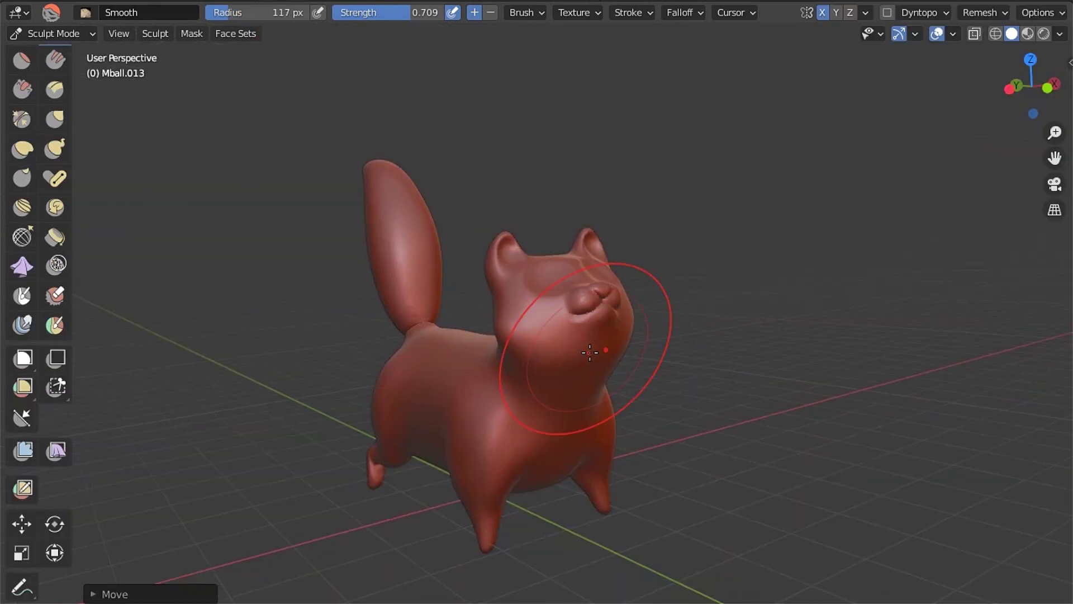
scroll(582, 358, up, 3)
click(980, 13)
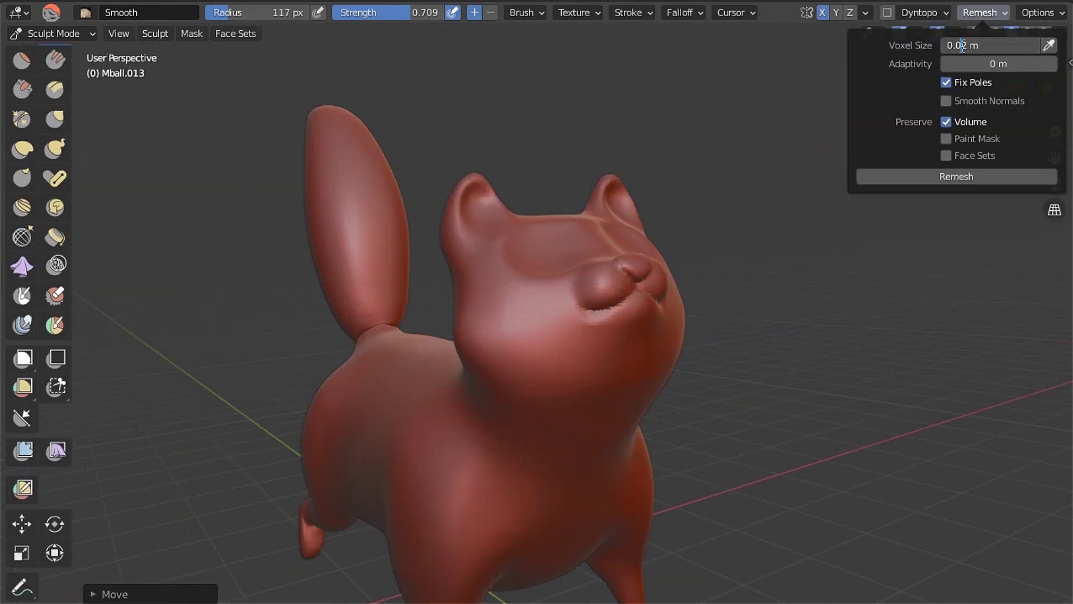
Remesh the cat and pull the ear tip into shape with the Snake Hook brush
click(928, 177)
scroll(575, 347, up, 2)
mouse_move(508, 307)
middle_down()
mouse_move(709, 292)
mouse_move(574, 312)
middle_up()
scroll(709, 291, up, 2)
scroll(574, 312, up, 3)
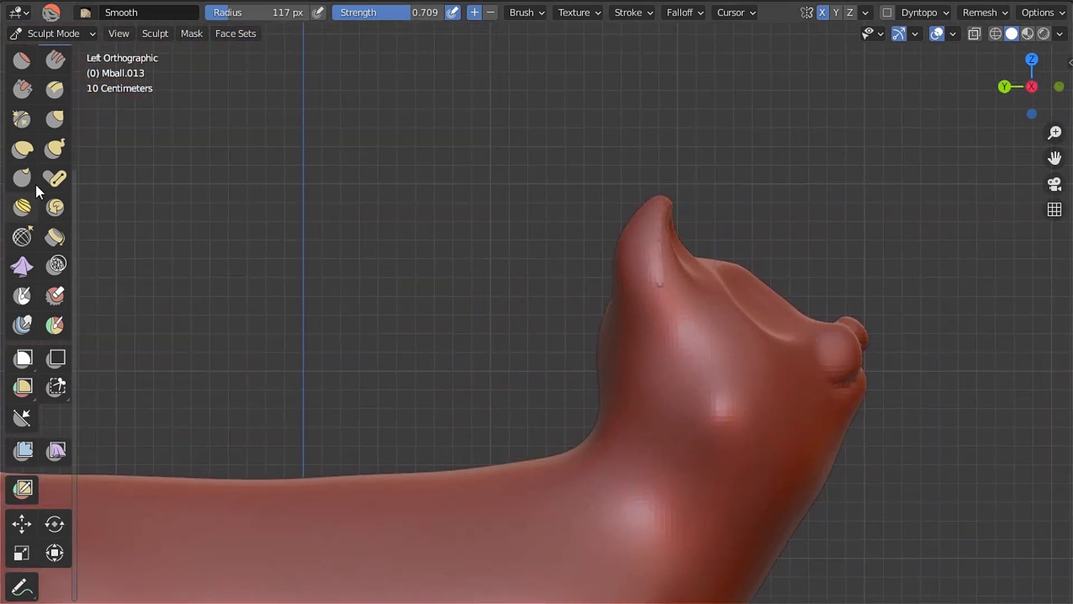
click(55, 148)
drag(659, 200, 621, 207)
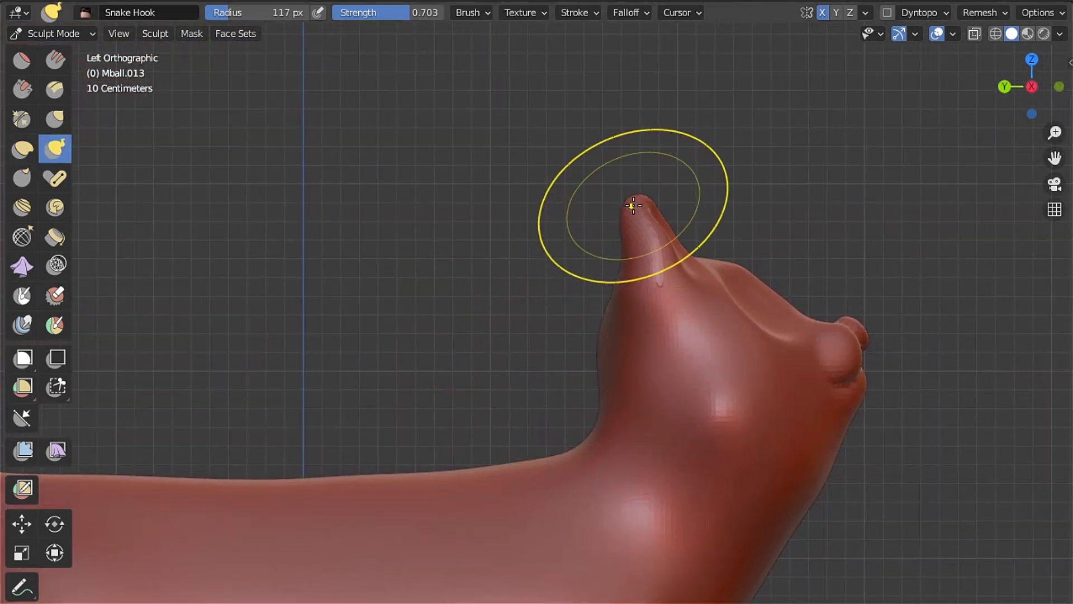
Lasso-mask the ear, invert the mask from Quick Favorites, and snap to the front view
mouse_move(654, 245)
middle_down()
mouse_move(481, 292)
mouse_move(577, 240)
mouse_move(391, 390)
mouse_move(554, 367)
mouse_move(599, 283)
mouse_move(383, 359)
middle_up()
scroll(431, 390, up, 2)
ctrl+shift+drag(521, 292, 522, 292)
key(q)
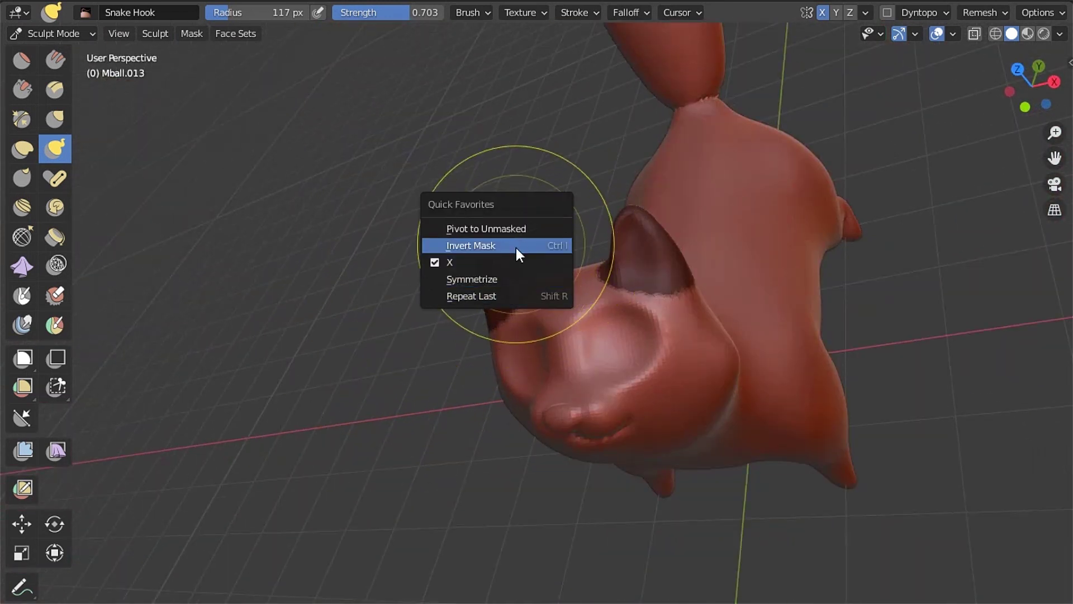
click(516, 247)
middle_drag(516, 247, 522, 307)
key(KP_5)
key(KP_1)
Reshape both ear bases symmetrically with the Elastic Deform brush
click(22, 149)
mouse_move(511, 173)
mouse_down()
mouse_move(568, 228)
mouse_move(610, 225)
mouse_up()
scroll(677, 298, down, 5)
mouse_move(610, 225)
middle_down()
mouse_move(676, 297)
mouse_move(336, 259)
mouse_move(425, 304)
mouse_move(335, 295)
mouse_move(412, 324)
middle_up()
key(ctrl+space)
Invert the mask so only the ears are free, scale them up about 1.117, then clear the mask
key(ctrl+i)
key(q)
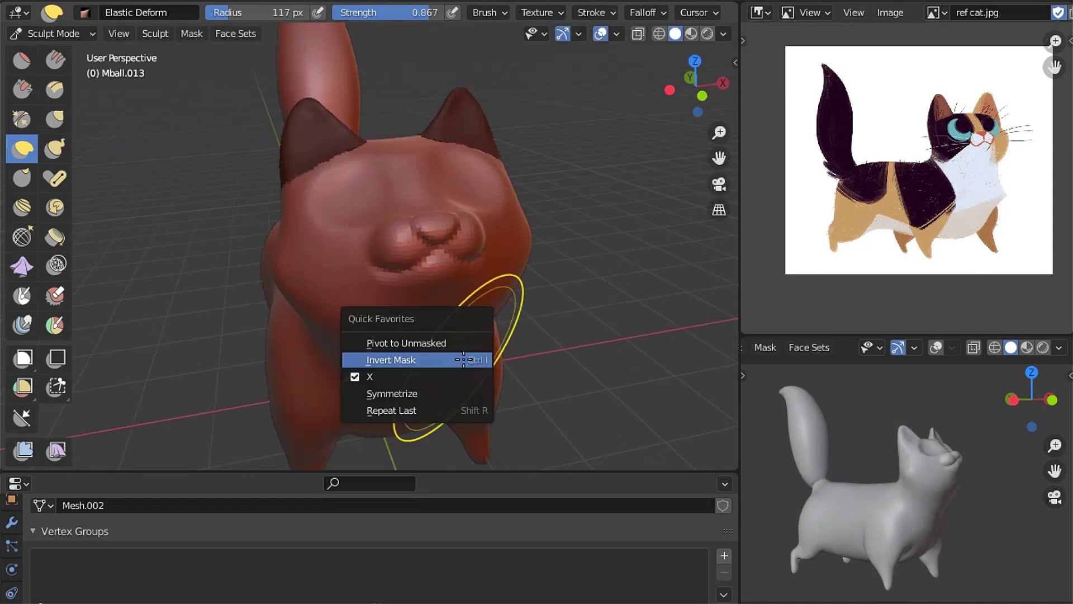
click(467, 360)
key(s)
key(s)
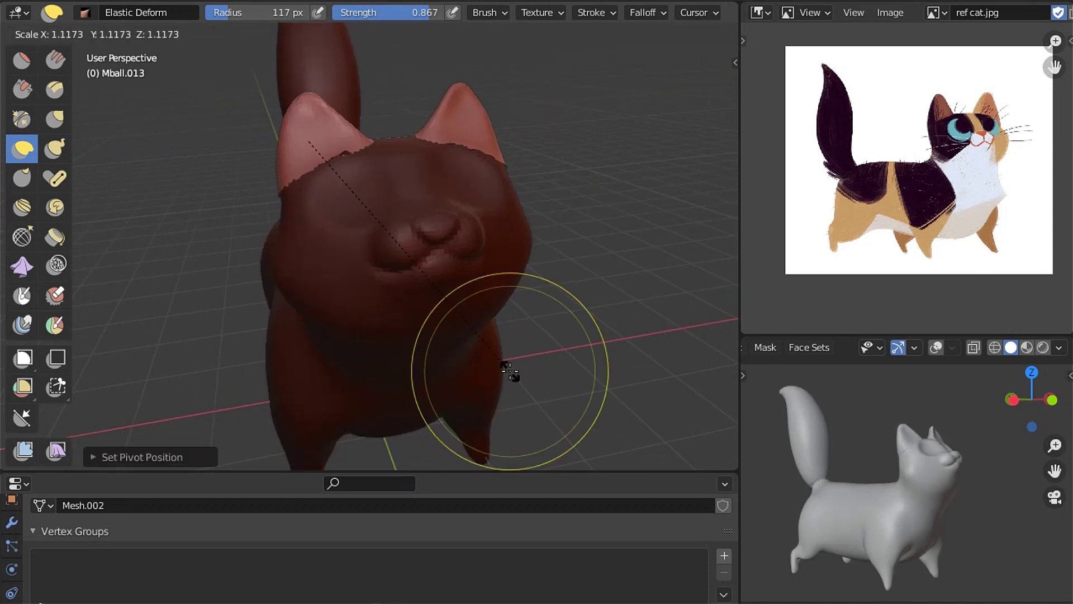
click(557, 384)
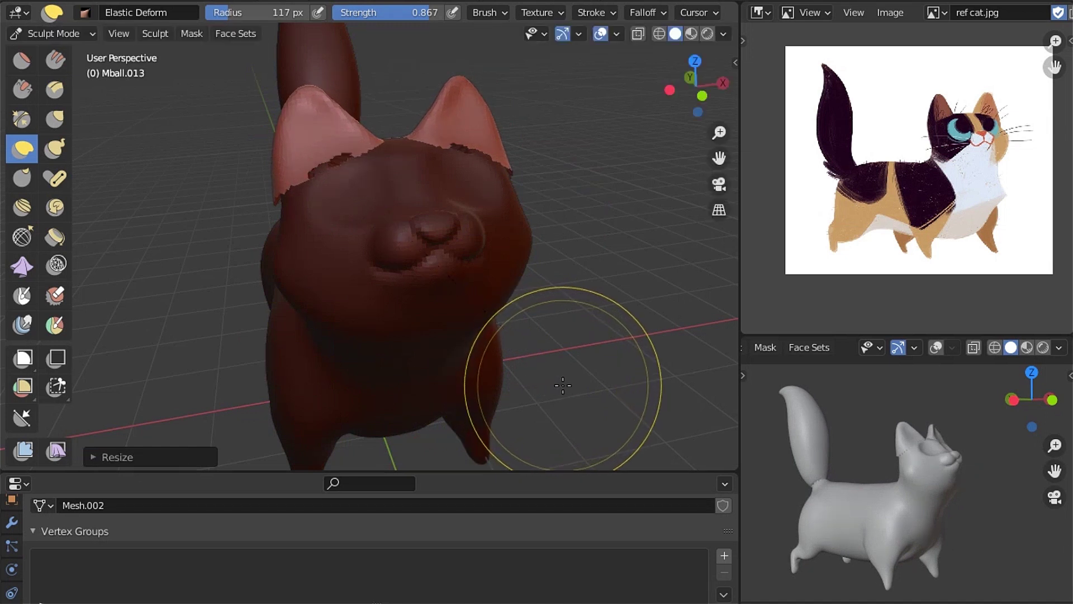
middle_drag(559, 379, 527, 259)
key(alt+m)
Switch to the Smooth brush at 0.709 strength for the jagged ear bases, with the 3D view full-window
scroll(439, 268, up, 5)
key(shift)
scroll(431, 164, down, 3)
middle_drag(430, 163, 352, 257)
scroll(384, 287, up, 2)
key(ctrl+space)
Smooth out the jagged seam on the cat's neck
drag(556, 291, 615, 285)
scroll(615, 285, down, 4)
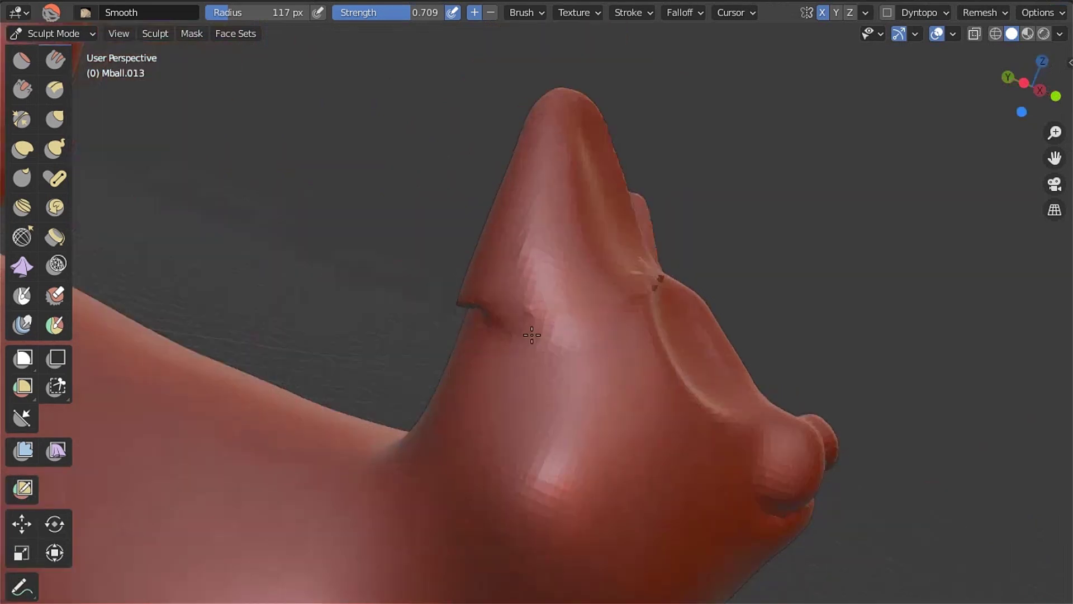
middle_drag(615, 285, 586, 360)
middle_drag(501, 252, 431, 384)
scroll(431, 383, down, 3)
scroll(527, 347, up, 4)
mouse_move(528, 347)
middle_down()
mouse_move(556, 343)
mouse_move(524, 434)
middle_up()
scroll(525, 434, down, 3)
scroll(635, 366, down, 3)
mouse_move(635, 367)
middle_down()
mouse_move(532, 384)
mouse_move(484, 237)
mouse_move(594, 376)
middle_up()
key(ctrl+space)
Select the Elastic Deform brush, outline the head and neck with a mask, then clear it
scroll(426, 314, up, 3)
mouse_move(427, 314)
middle_down()
mouse_move(392, 224)
mouse_move(457, 258)
middle_up()
scroll(849, 156, up, 4)
scroll(848, 155, down, 4)
click(23, 149)
scroll(457, 257, up, 3)
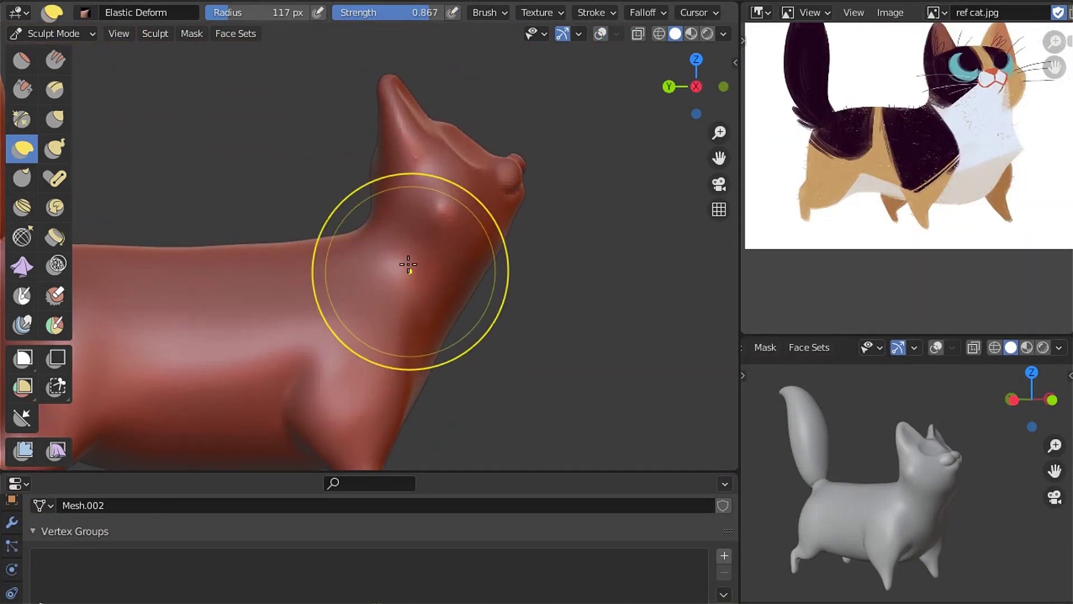
scroll(424, 275, up, 2)
ctrl+shift+drag(364, 215, 518, 366)
key(ctrl+KP_3)
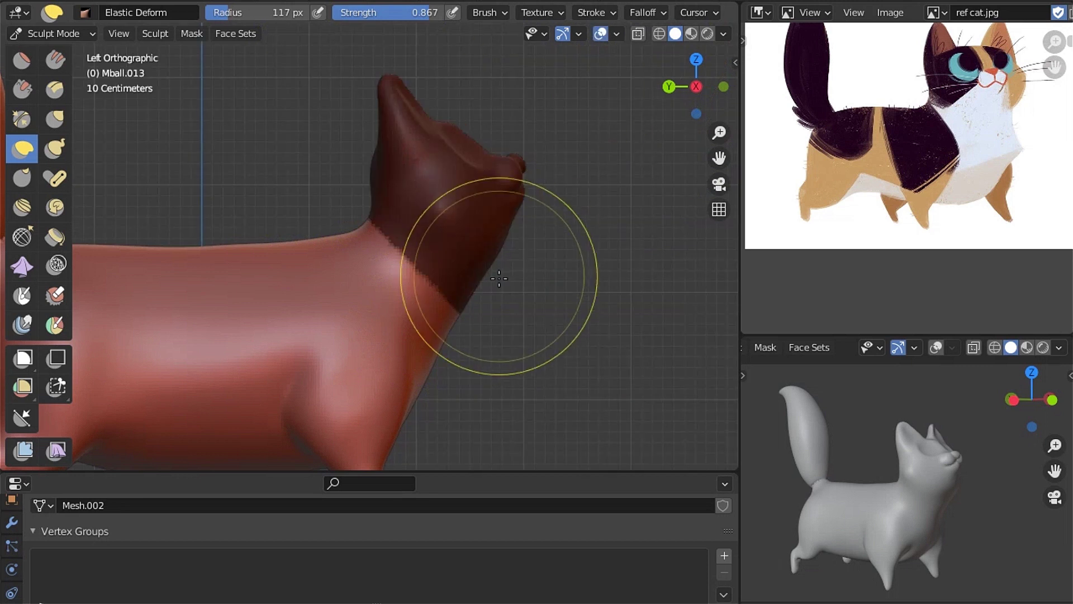
key(alt+m)
Mask a band around the neck, invert it, and put the pivot at the unmasked region
scroll(476, 328, up, 2)
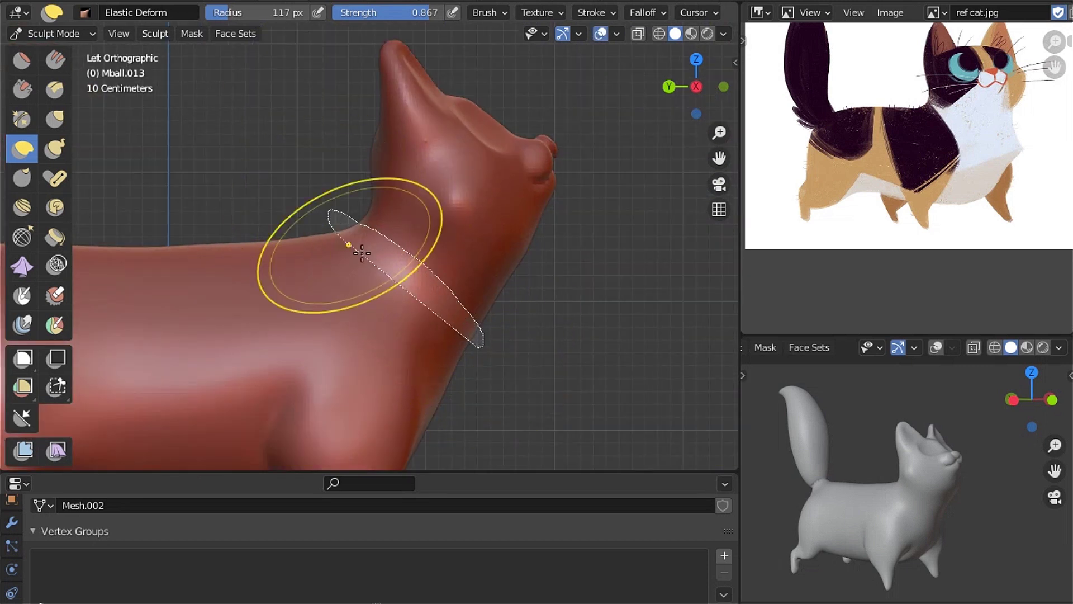
ctrl+shift+drag(362, 253, 352, 246)
scroll(498, 340, down, 2)
key(alt+a)
key(Escape)
key(q)
click(518, 363)
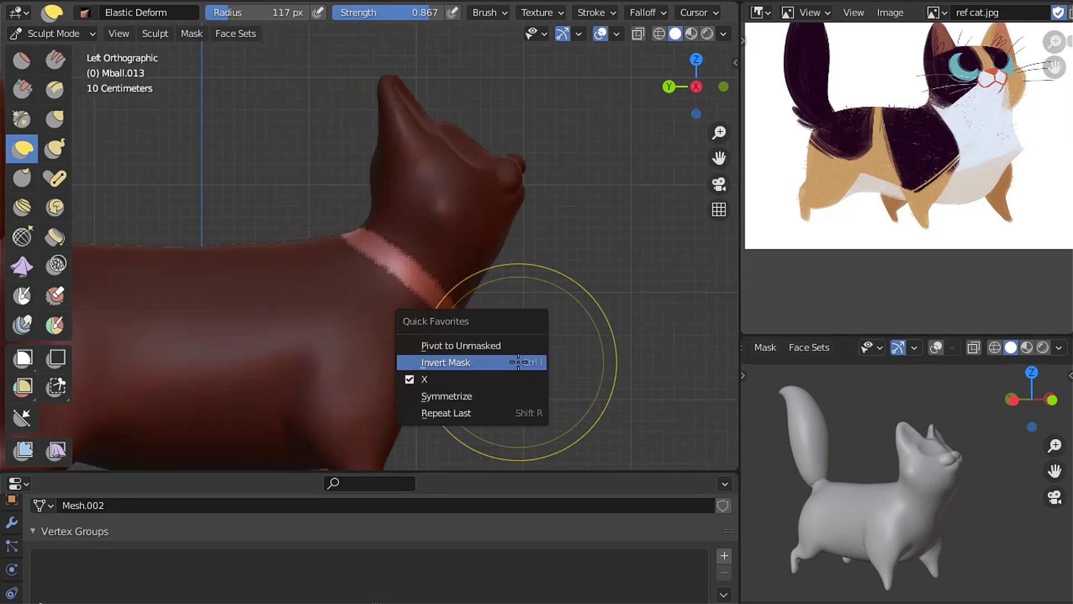
click(509, 352)
Lasso-mask the head, invert the mask so only the head is free, and scale it
ctrl+shift+drag(364, 232, 498, 391)
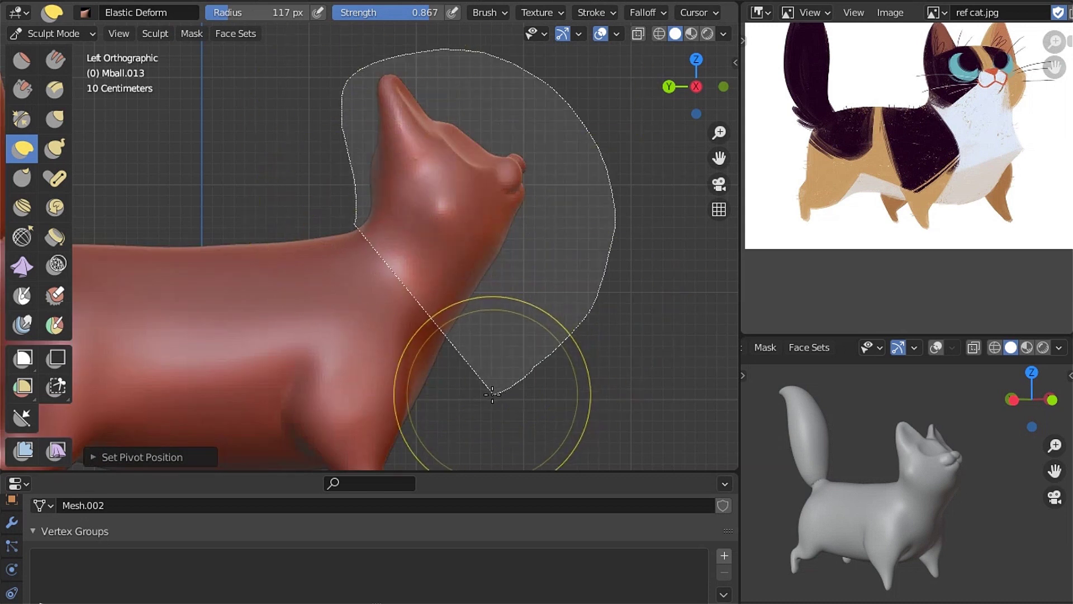
key(q)
click(501, 410)
mouse_move(506, 361)
middle_down()
mouse_move(386, 249)
mouse_move(552, 334)
middle_up()
key(s)
click(536, 350)
Enlarge the head again to about 1.07 and view the cat from the side
key(q)
key(Escape)
key(s)
key(s)
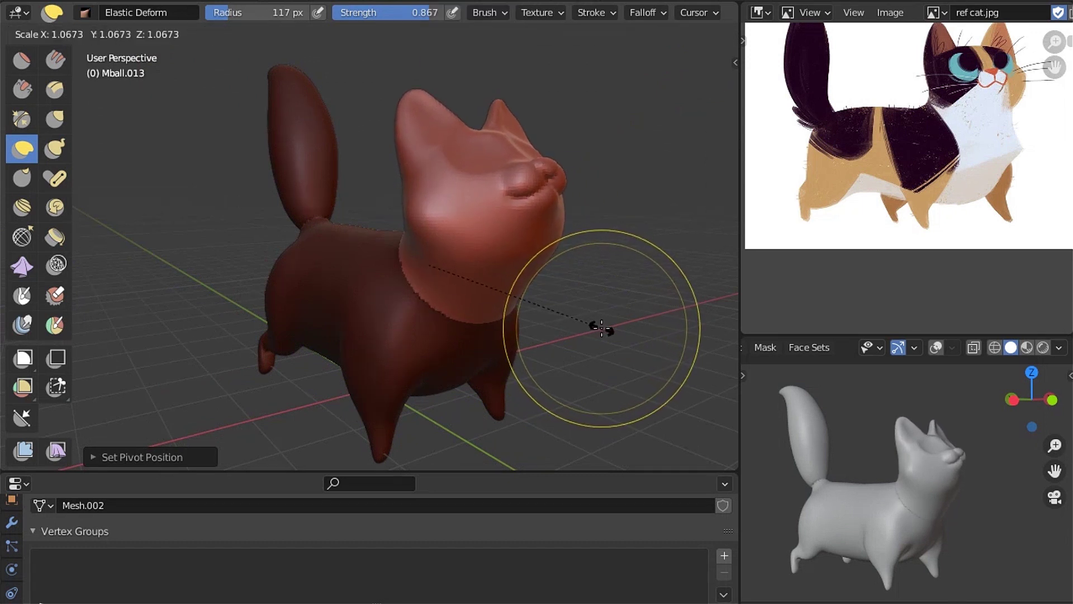
click(598, 328)
key(ctrl+KP_1)
Move the head and rotate it, including a free trackball rotation
key(g)
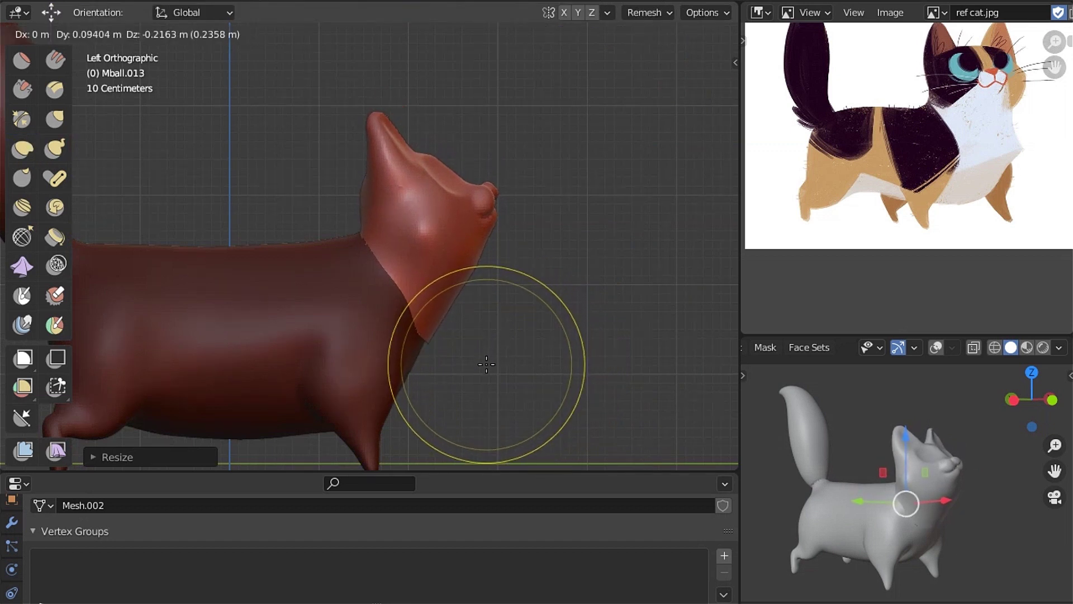
click(486, 365)
key(r)
click(543, 359)
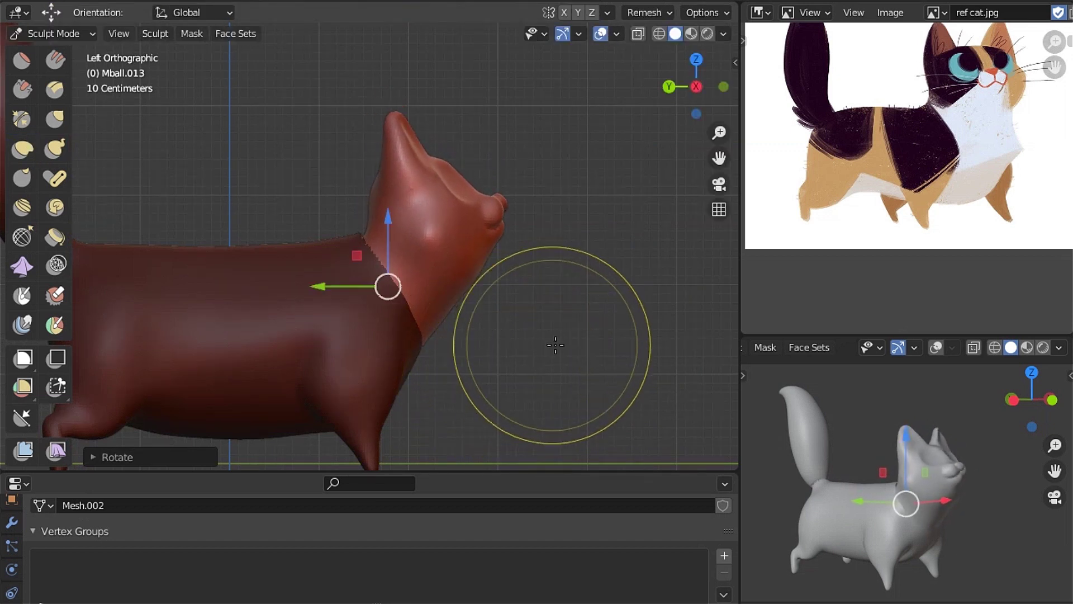
key(r)
key(r)
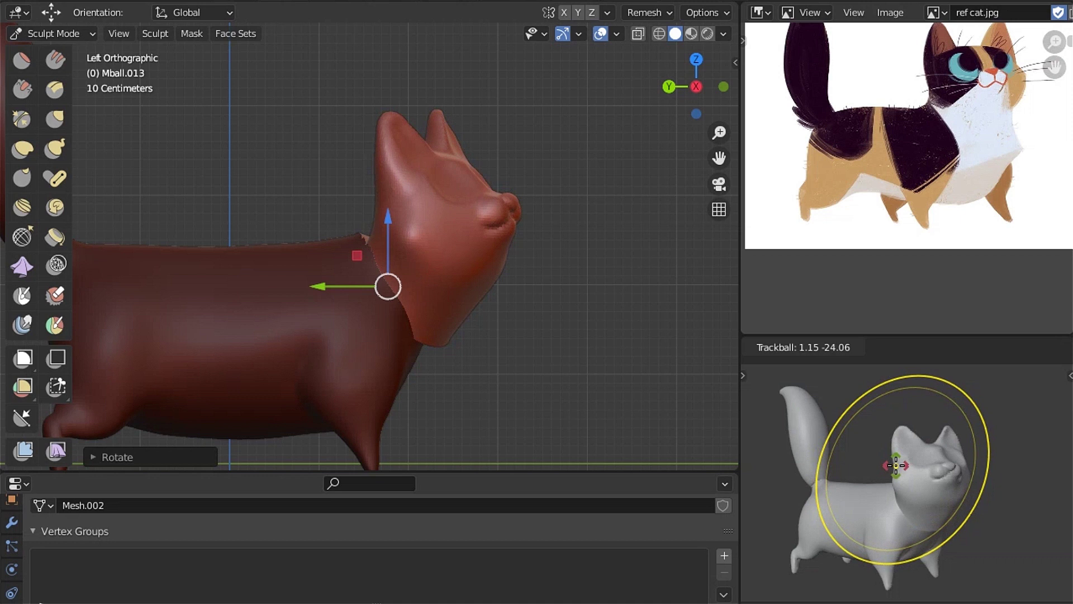
click(896, 465)
Lift the head about 0.148 m so it tilts upward on the neck
key(g)
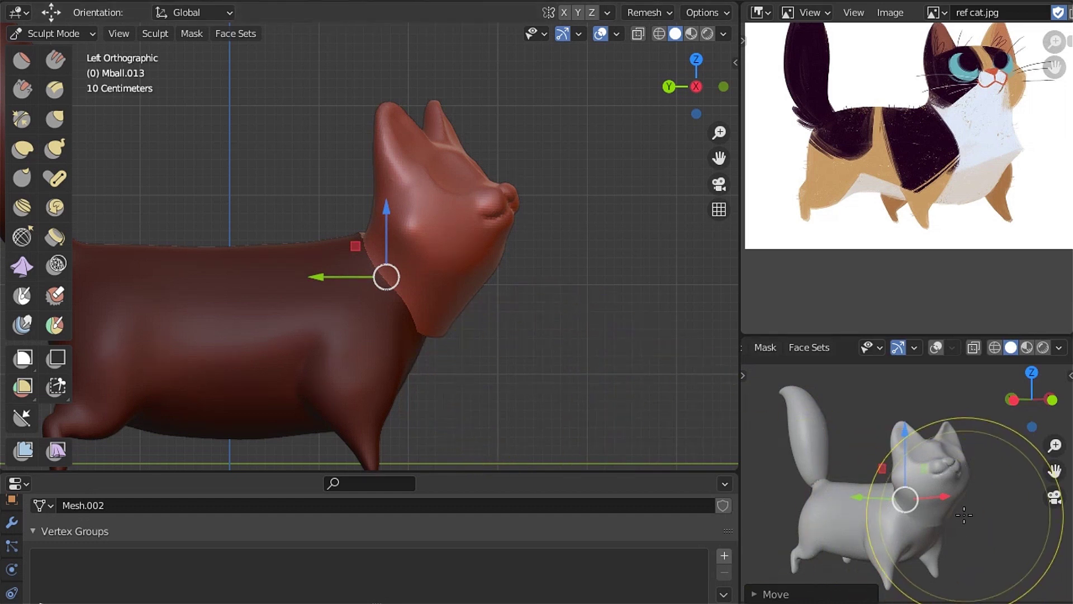
drag(957, 498, 957, 496)
scroll(480, 336, down, 1)
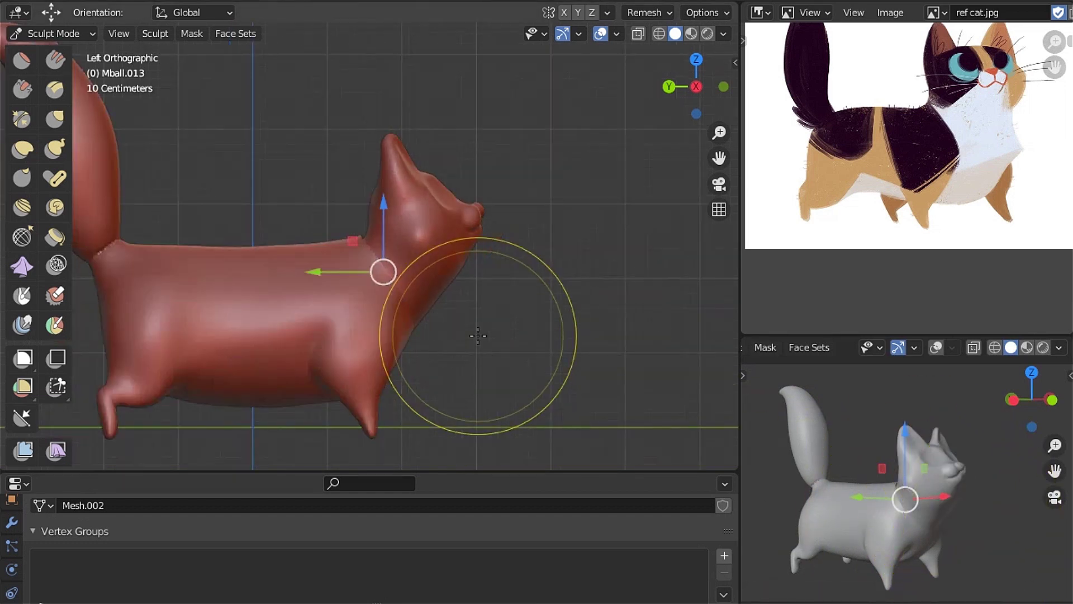
middle_drag(480, 335, 384, 312)
scroll(412, 317, up, 4)
scroll(412, 317, down, 2)
mouse_move(396, 257)
middle_down()
mouse_move(390, 300)
mouse_move(355, 258)
middle_up()
scroll(391, 300, up, 4)
Sharpen the creases around the cat's nose and mouth with the Crease brush
scroll(355, 258, up, 3)
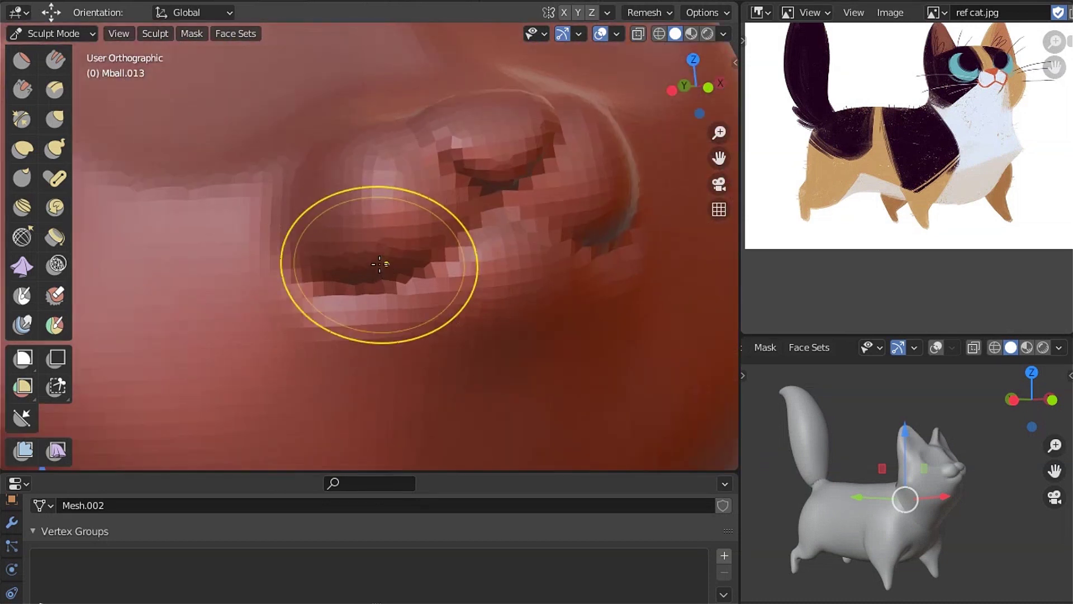
scroll(391, 260, up, 3)
key(shift+c)
key(q)
click(472, 270)
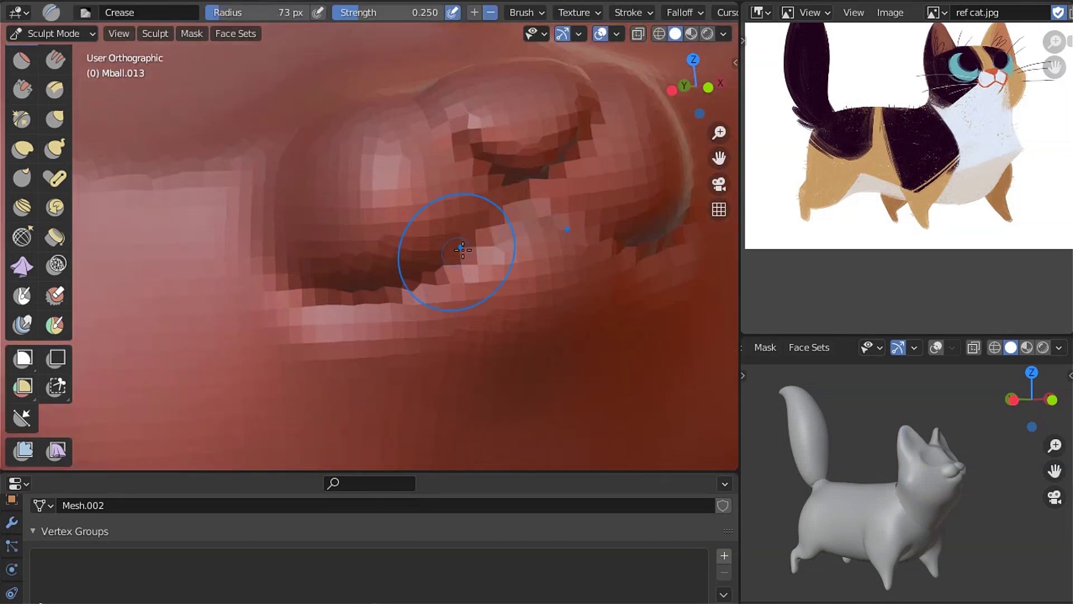
scroll(568, 202, up, 2)
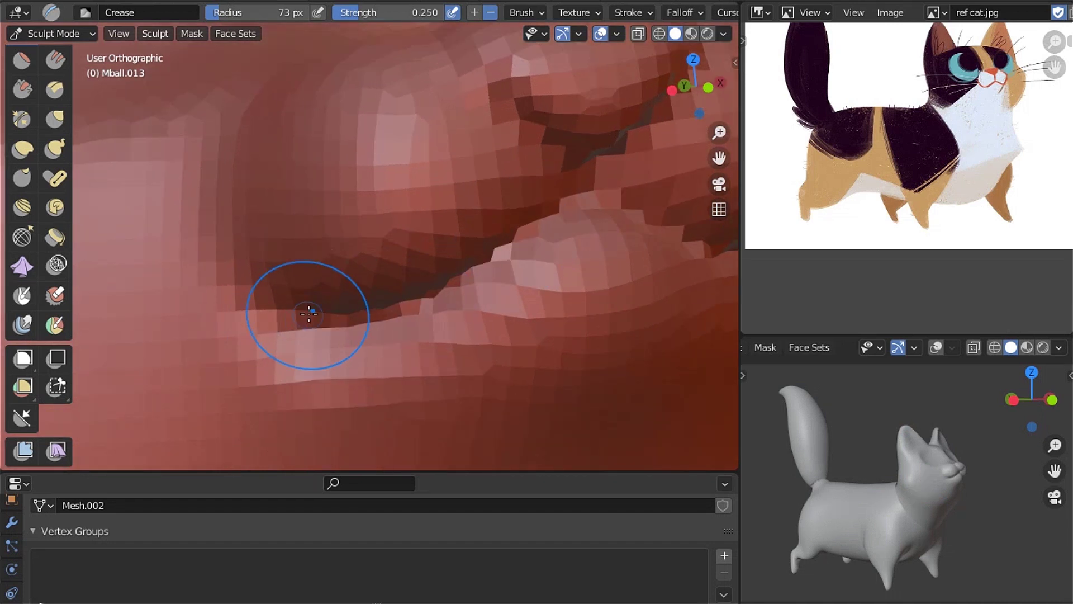
scroll(363, 285, down, 2)
scroll(386, 314, down, 2)
scroll(408, 297, down, 3)
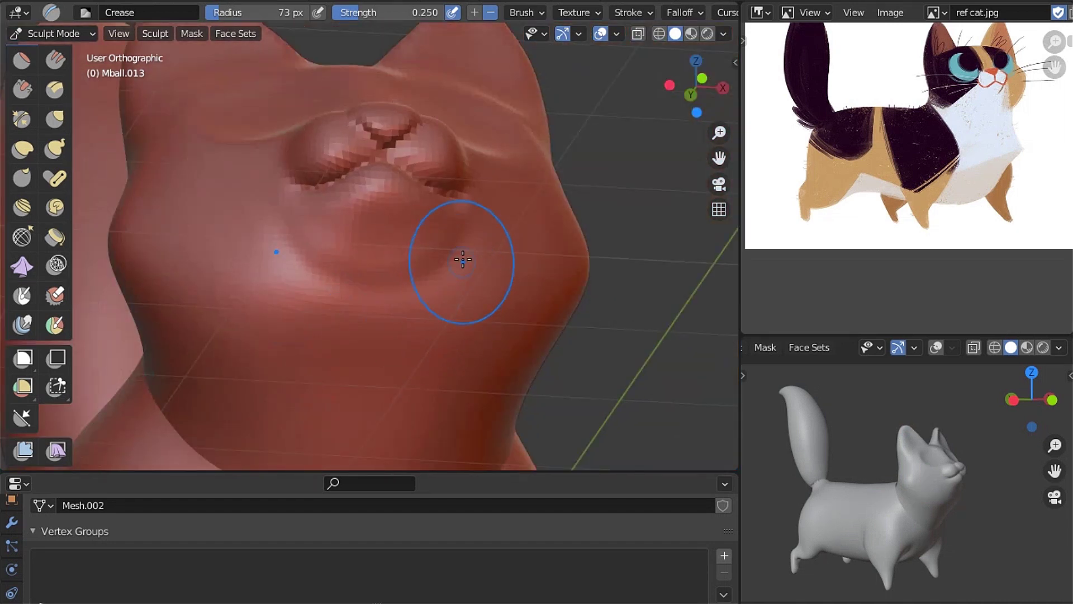
Select the Inflate/Deflate brush and view the cat's face from the front
key(i)
scroll(386, 323, down, 2)
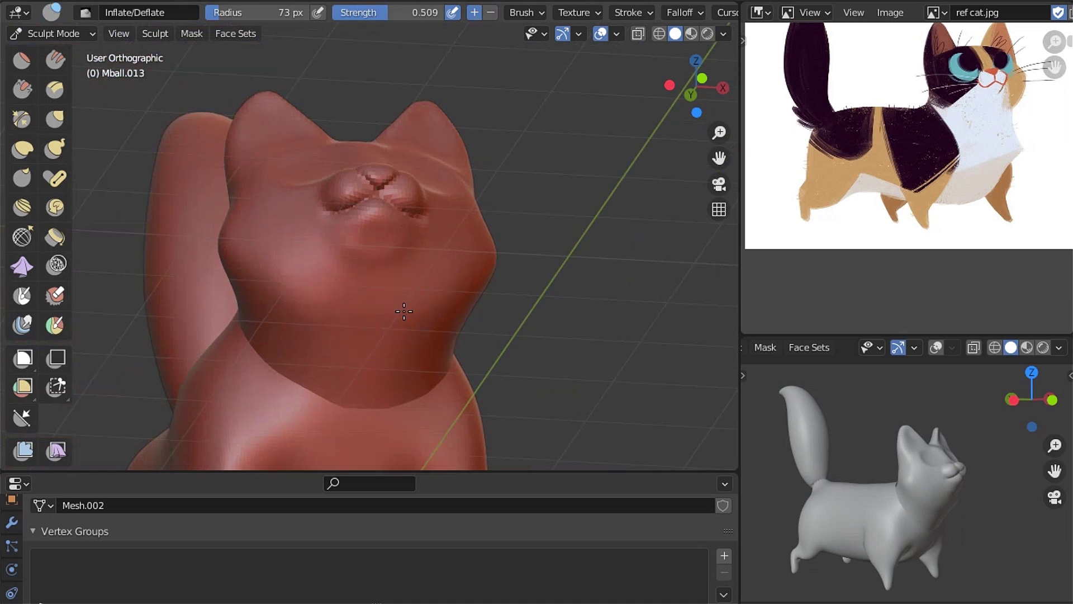
scroll(391, 313, down, 1)
middle_drag(391, 313, 429, 292)
middle_drag(376, 331, 353, 307)
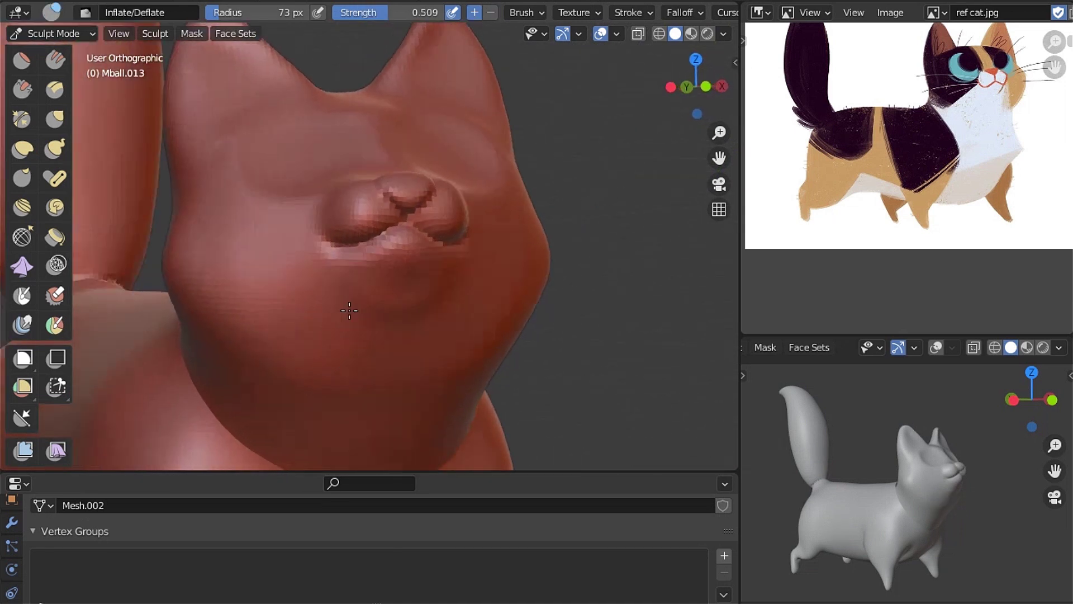
scroll(143, 294, up, 2)
scroll(408, 291, down, 3)
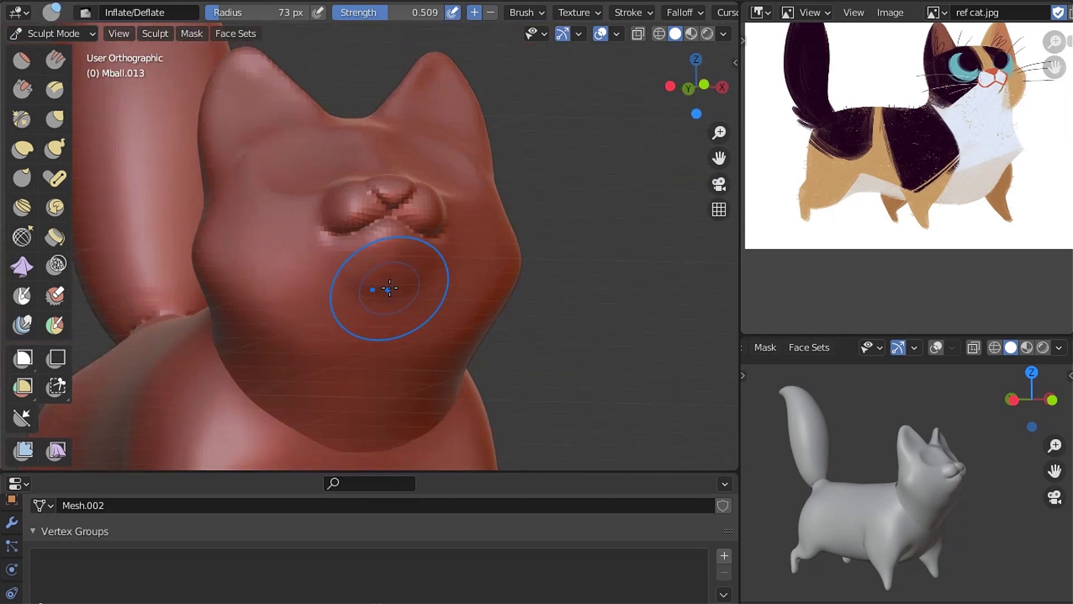
mouse_move(381, 278)
middle_down()
mouse_move(378, 355)
mouse_move(376, 301)
middle_up()
scroll(381, 347, down, 2)
scroll(376, 300, up, 3)
Paint a mask inside the left and right ears with the Mask brush
key(m)
mouse_move(347, 259)
mouse_down()
mouse_move(293, 167)
mouse_move(350, 238)
mouse_up()
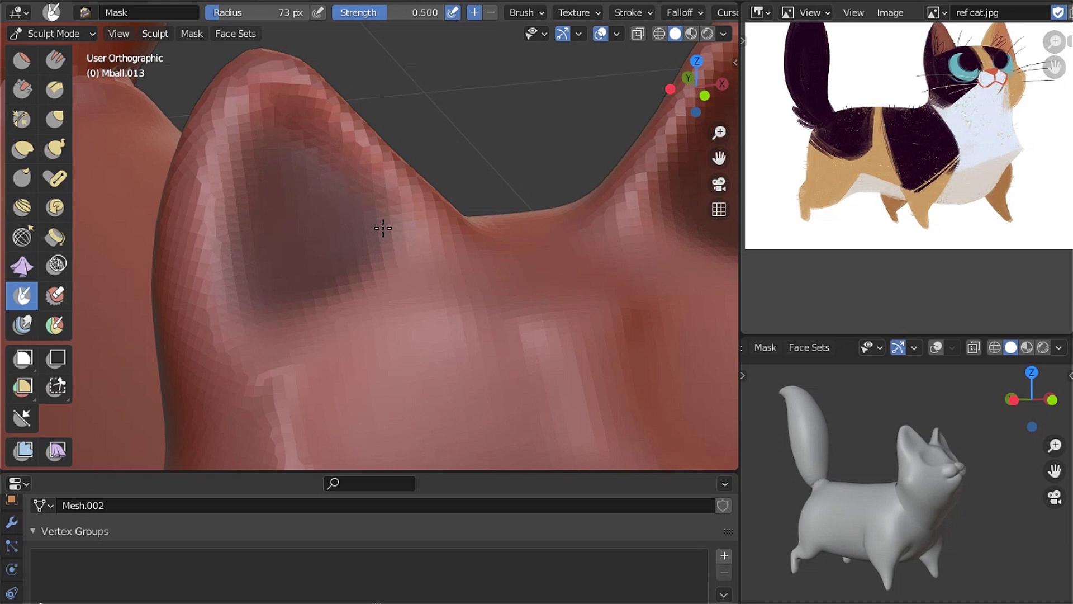
scroll(391, 230, down, 3)
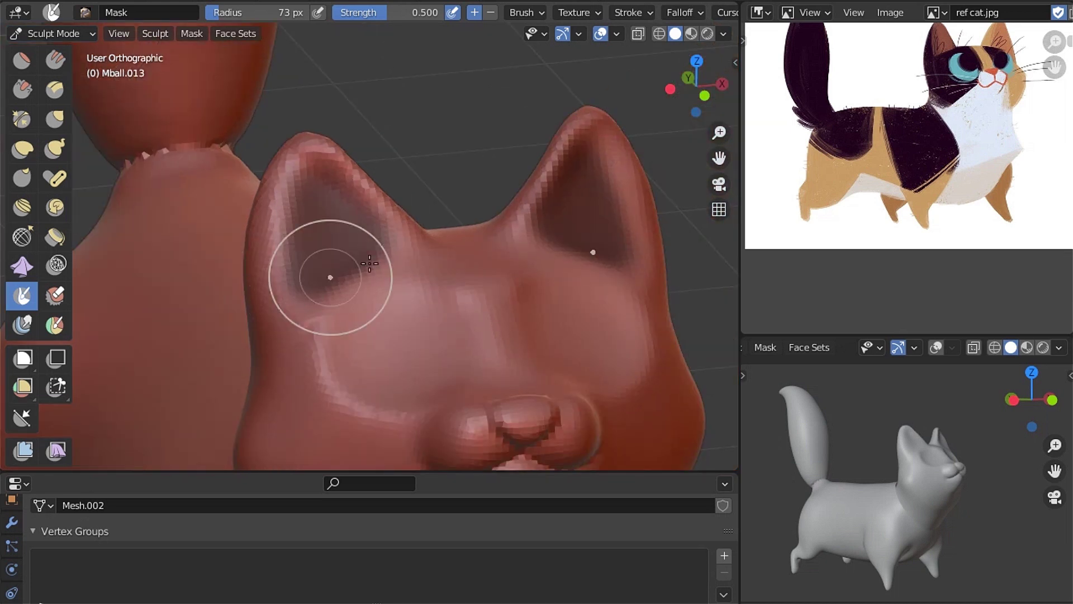
scroll(481, 276, up, 3)
drag(481, 276, 517, 202)
scroll(537, 338, down, 1)
scroll(538, 290, down, 3)
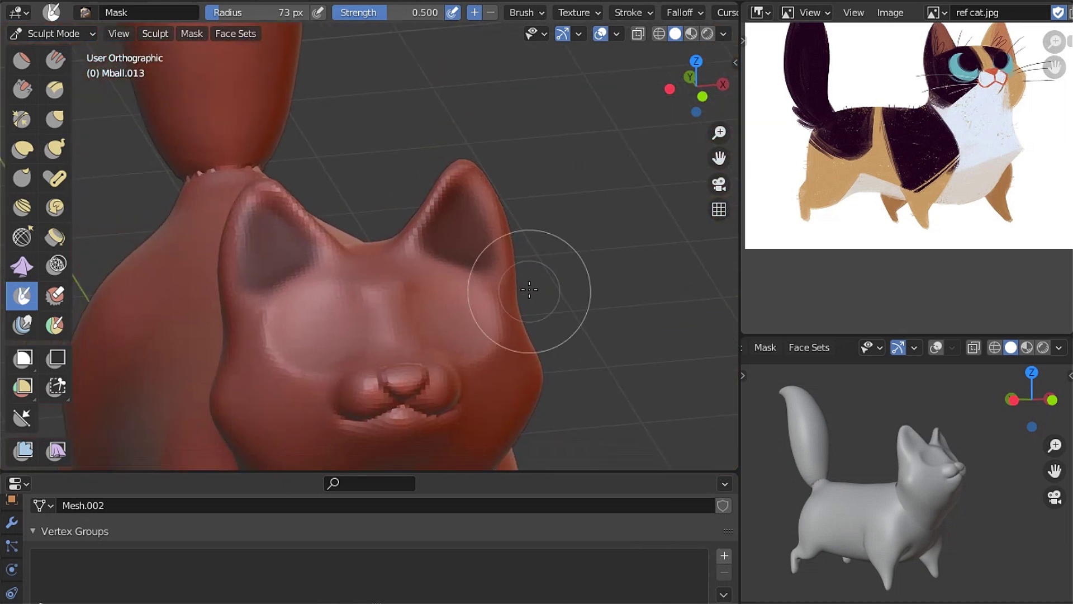
Invert the mask around the ears and move the inner-ear area about 0.084 m
key(q)
click(518, 242)
key(g)
mouse_move(479, 276)
middle_down()
mouse_move(347, 376)
mouse_move(444, 187)
mouse_move(436, 246)
middle_up()
scroll(375, 315, down, 3)
scroll(400, 292, down, 2)
middle_drag(435, 351, 376, 247)
Try the Crease and Inflate/Deflate brushes while viewing the cat from the right side
key(shift+c)
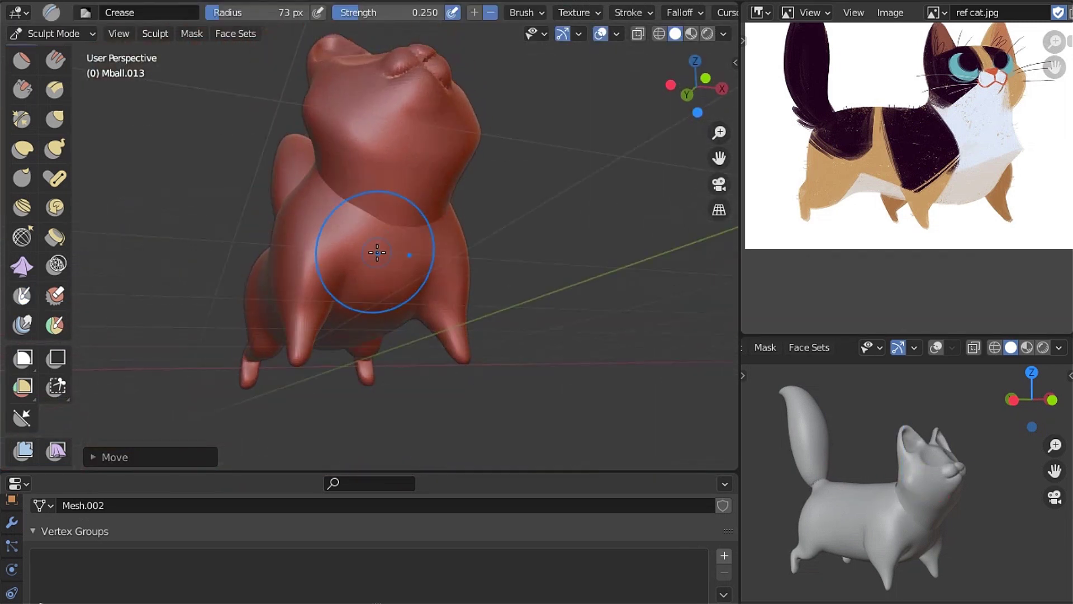
scroll(444, 210, up, 2)
scroll(419, 224, up, 2)
key(KP_3)
key(i)
key(alt+a)
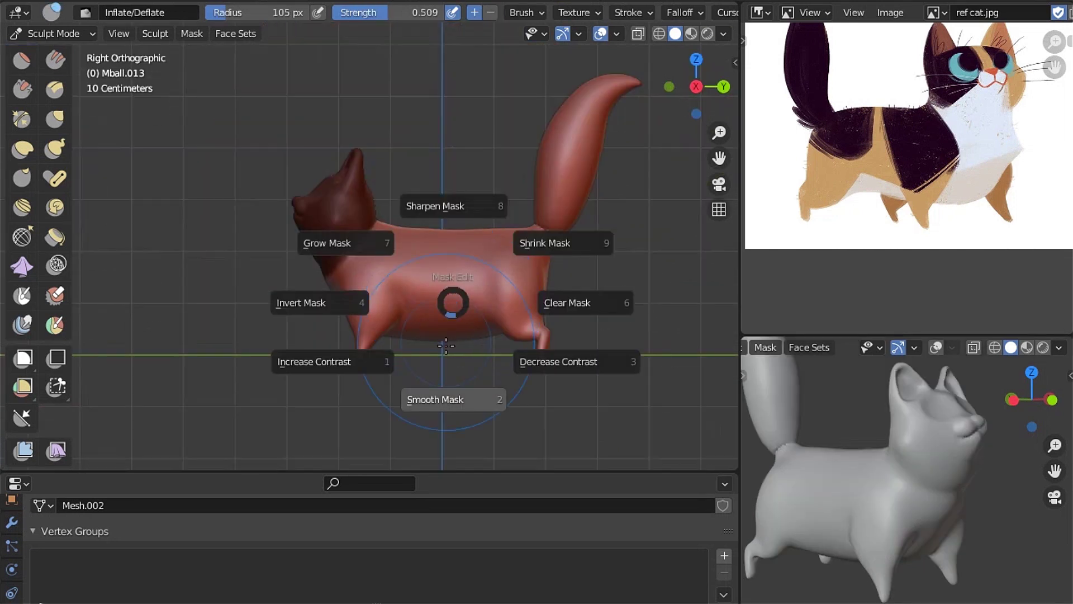
key(Escape)
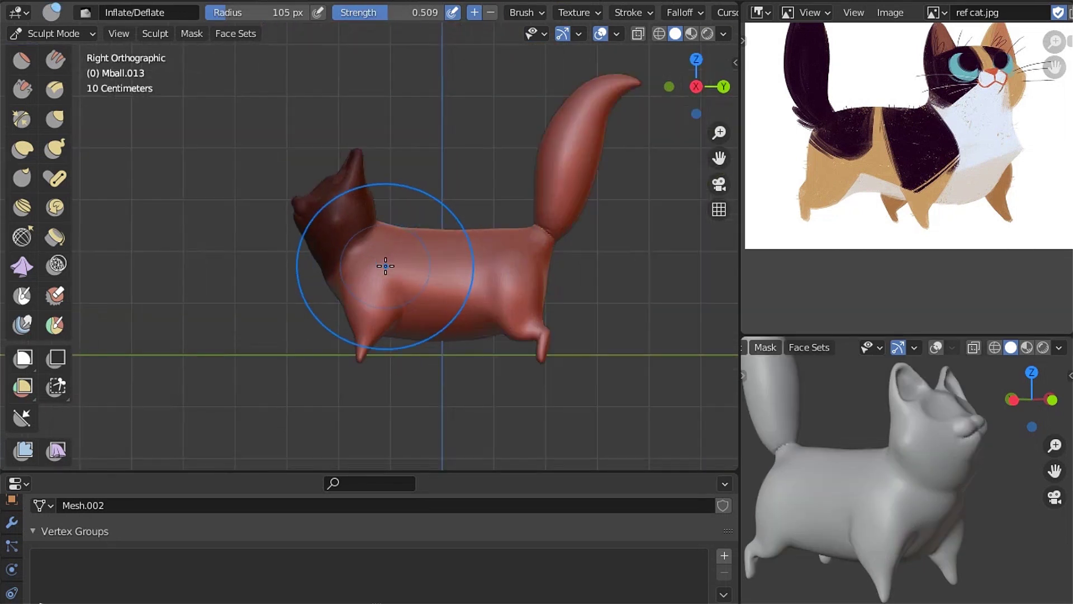
Invert the mask so the head is free, then rotate the head into a new pose
key(q)
click(386, 267)
scroll(385, 278, down, 1)
scroll(385, 277, up, 3)
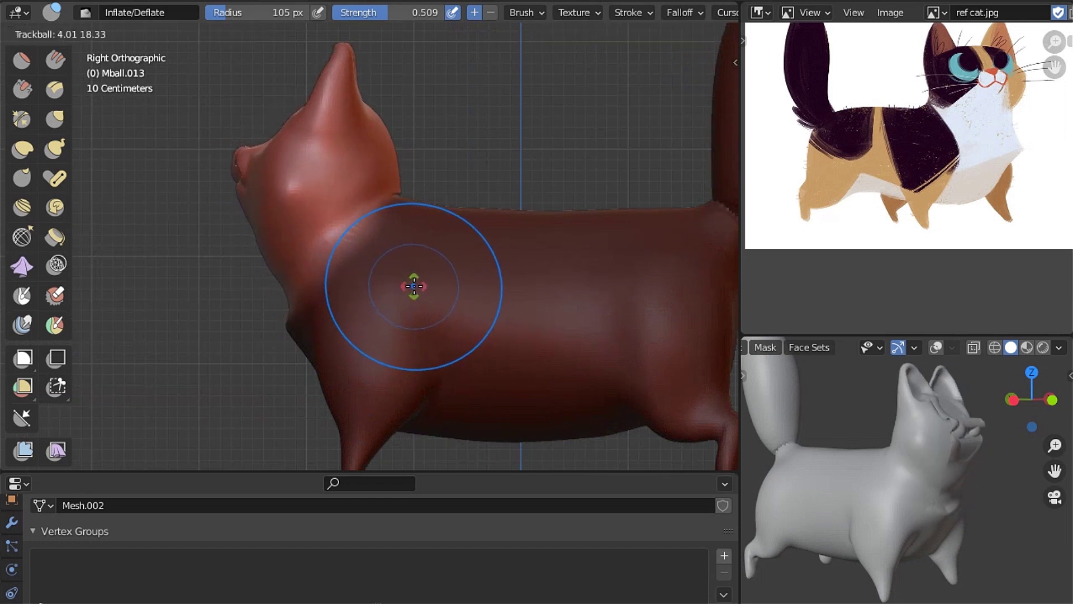
scroll(350, 264, down, 1)
key(q)
click(350, 285)
key(r)
key(r)
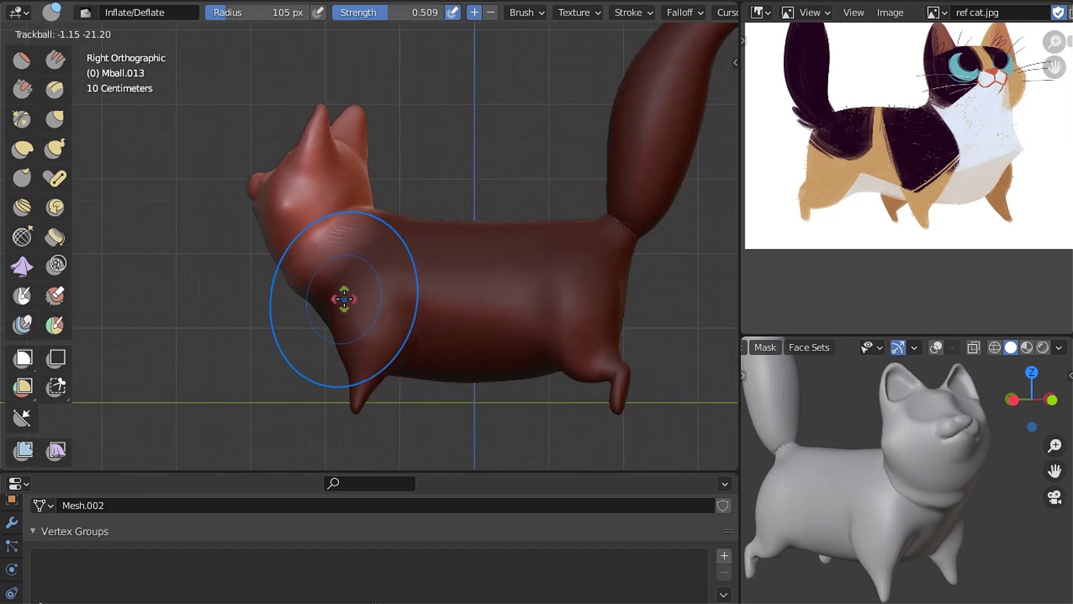
click(316, 293)
key(r)
key(r)
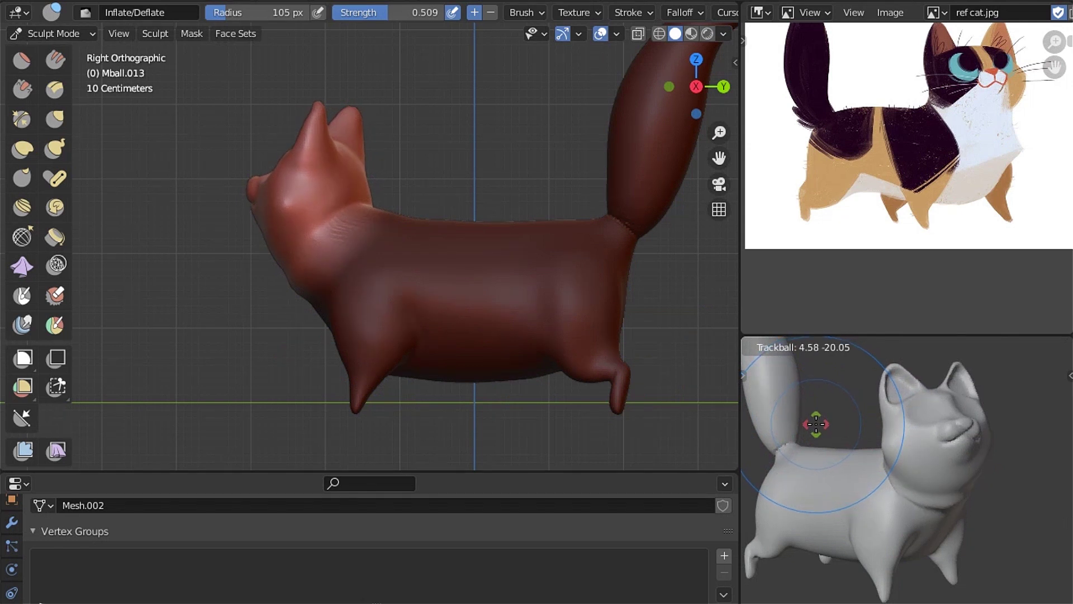
click(816, 424)
Shift the head 0.289 m on the body and settle the eye sphere's size on the face
key(shift+space)
key(g)
mouse_move(367, 242)
mouse_down()
mouse_move(420, 292)
mouse_move(441, 291)
mouse_up()
scroll(487, 359, down, 1)
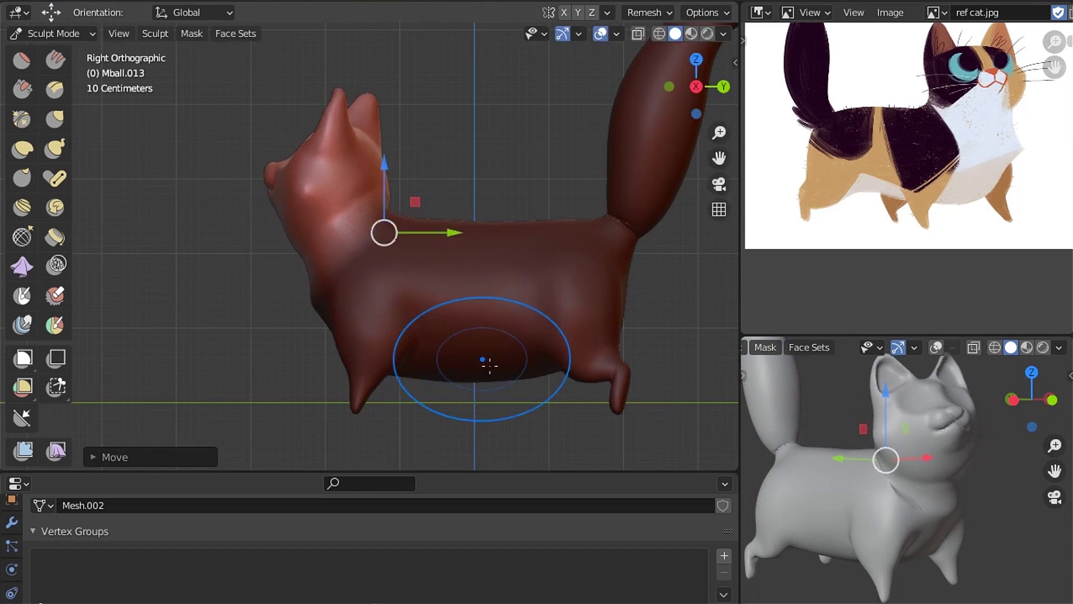
middle_drag(519, 364, 435, 270)
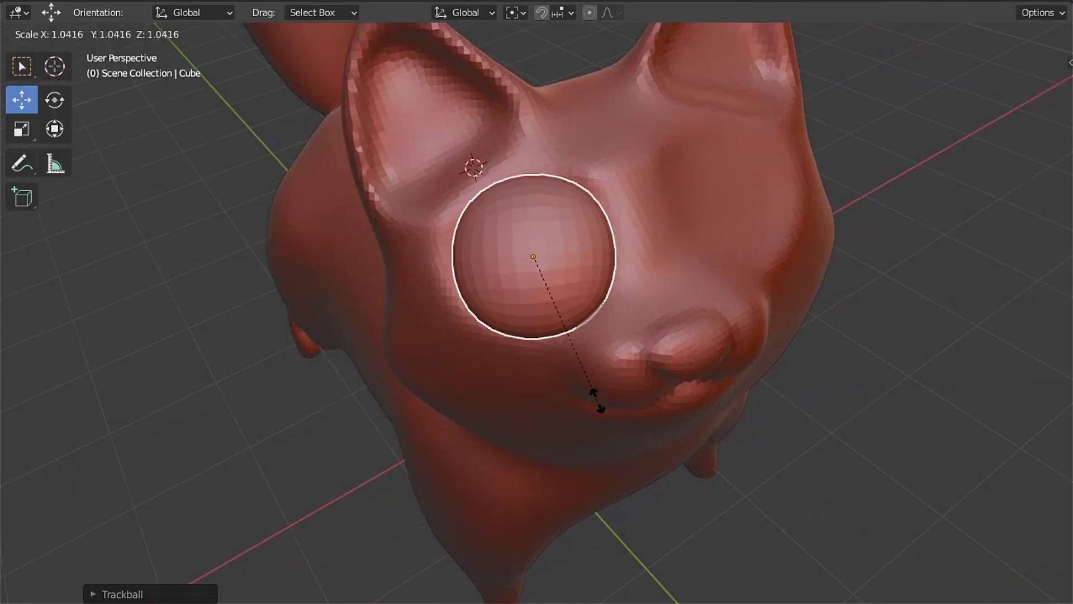
click(597, 400)
mouse_move(597, 400)
middle_down()
mouse_move(620, 342)
mouse_move(544, 489)
middle_up()
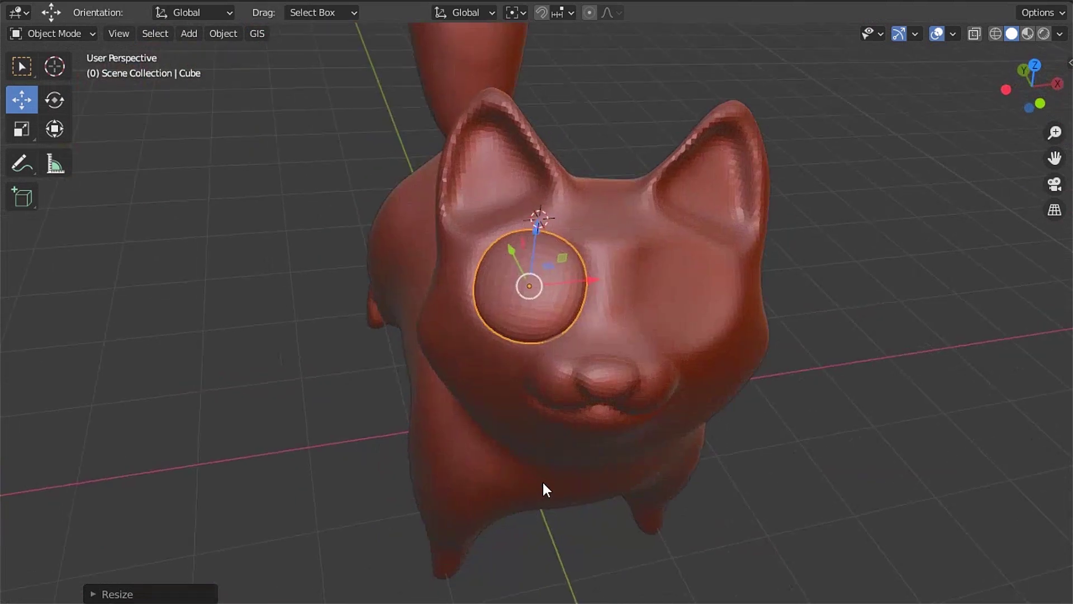
Duplicate the eye sphere and set the transform orientation to Normal
key(shift+d)
click(640, 482)
mouse_move(640, 482)
middle_down()
mouse_move(490, 399)
mouse_move(519, 404)
middle_up()
key(comma)
click(520, 503)
key(period)
key(comma)
click(659, 568)
click(192, 12)
click(202, 91)
Sink the duplicated eye into the head along its axis and rotate it
key(g)
key(y)
key(y)
click(638, 414)
middle_drag(636, 410, 620, 365)
key(r)
key(r)
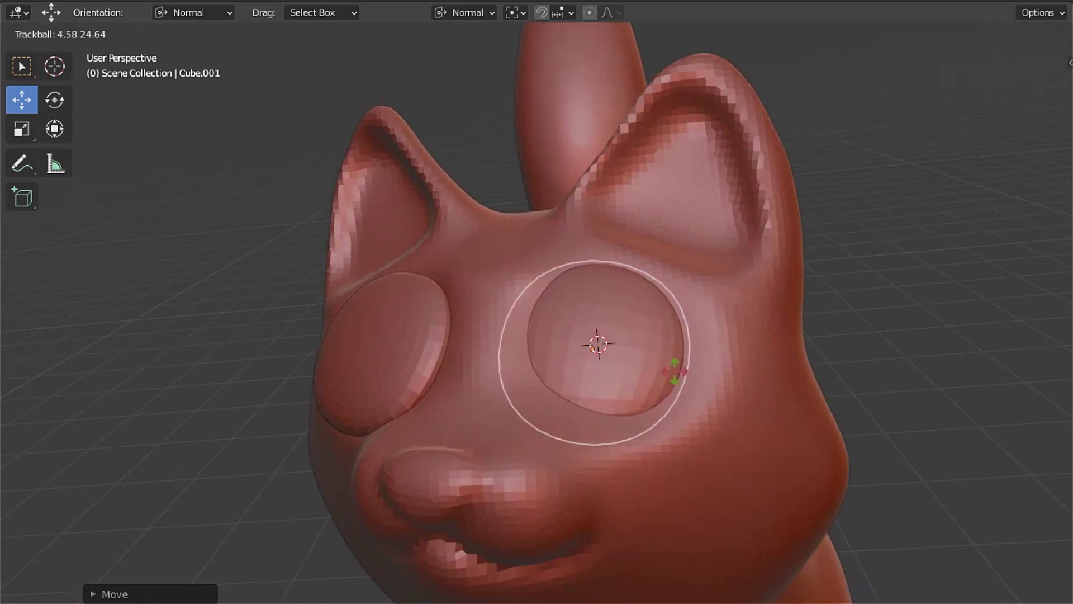
click(686, 364)
scroll(556, 358, down, 2)
Push the second eye slightly outward and trackball-rotate it to match the first
key(g)
key(y)
key(y)
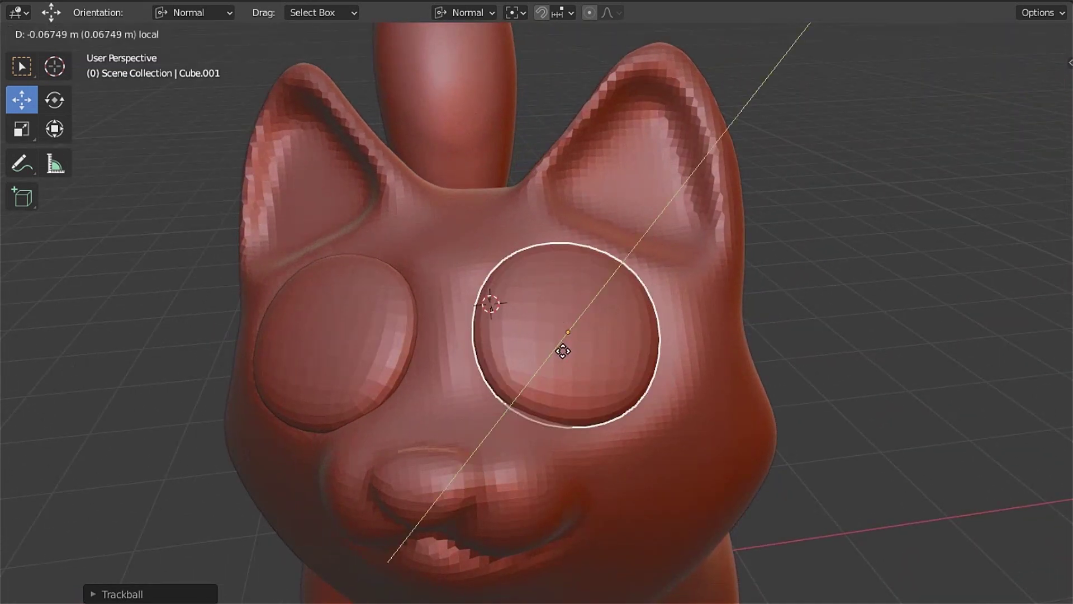
click(563, 350)
key(r)
mouse_move(564, 350)
middle_down()
mouse_move(566, 433)
mouse_move(692, 385)
middle_up()
key(r)
click(577, 436)
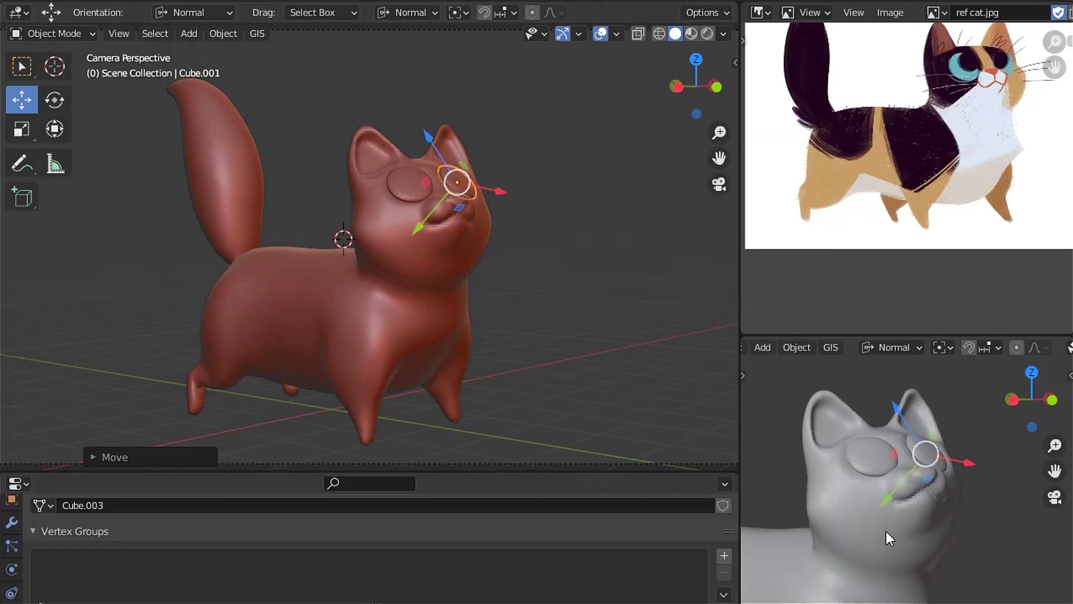
Select both eyes and scale them to about 1.15 around Individual Origins
scroll(887, 531, up, 5)
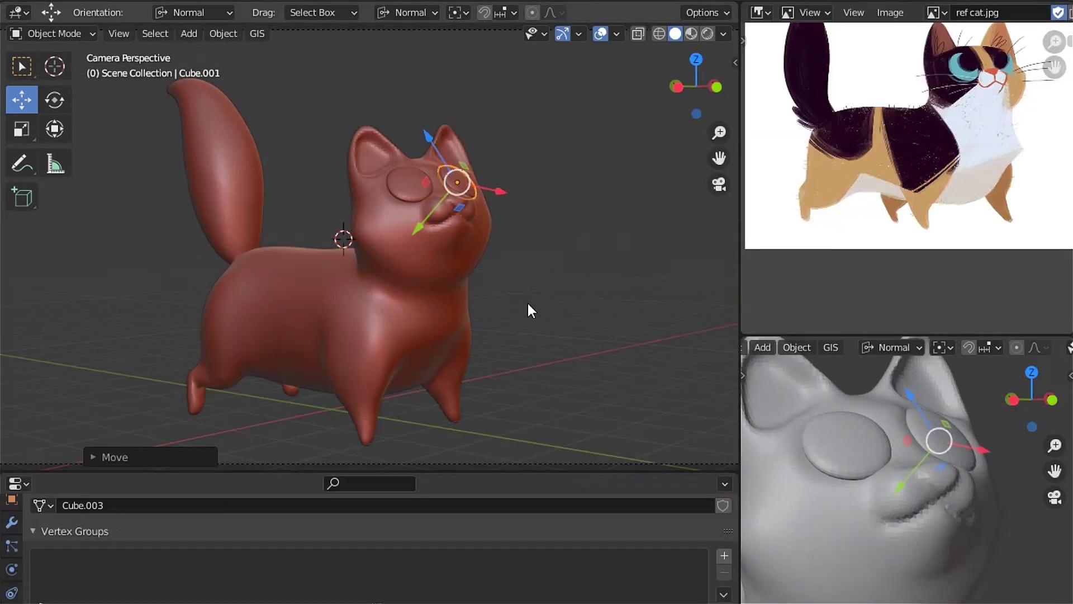
click(412, 200)
key(period)
click(411, 283)
key(s)
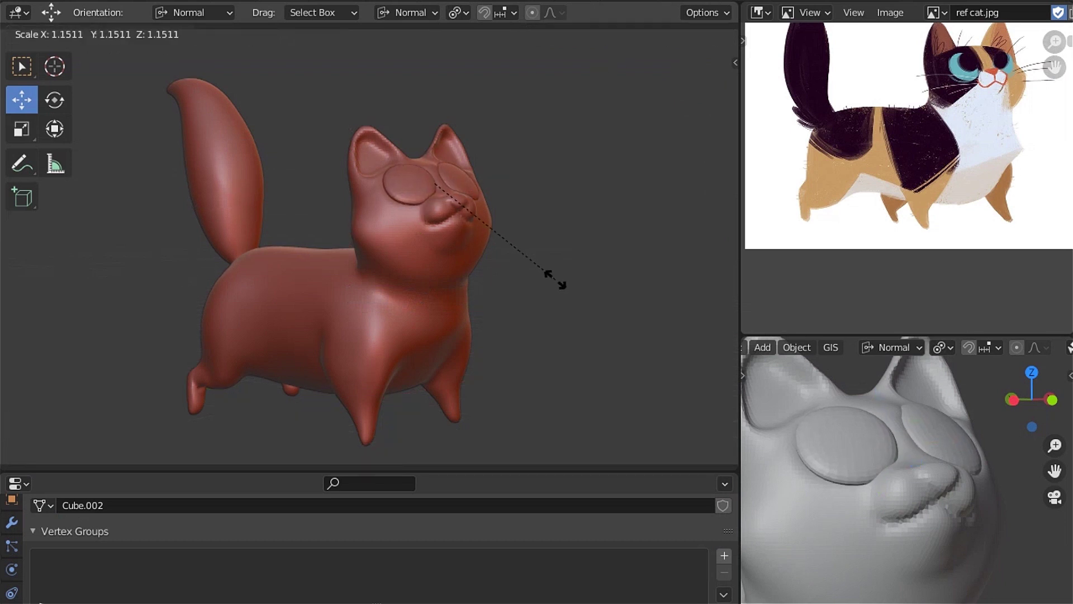
click(556, 278)
Move the eye along its local Z axis to adjust its depth in the face
scroll(443, 305, down, 4)
scroll(413, 301, up, 8)
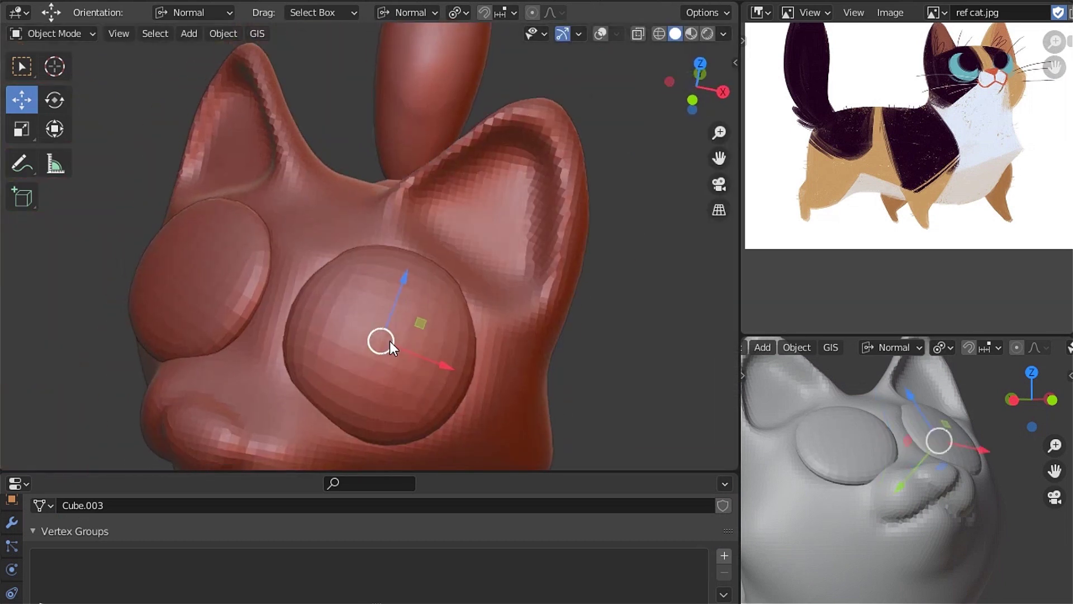
middle_drag(391, 341, 340, 330)
key(g)
key(z)
key(z)
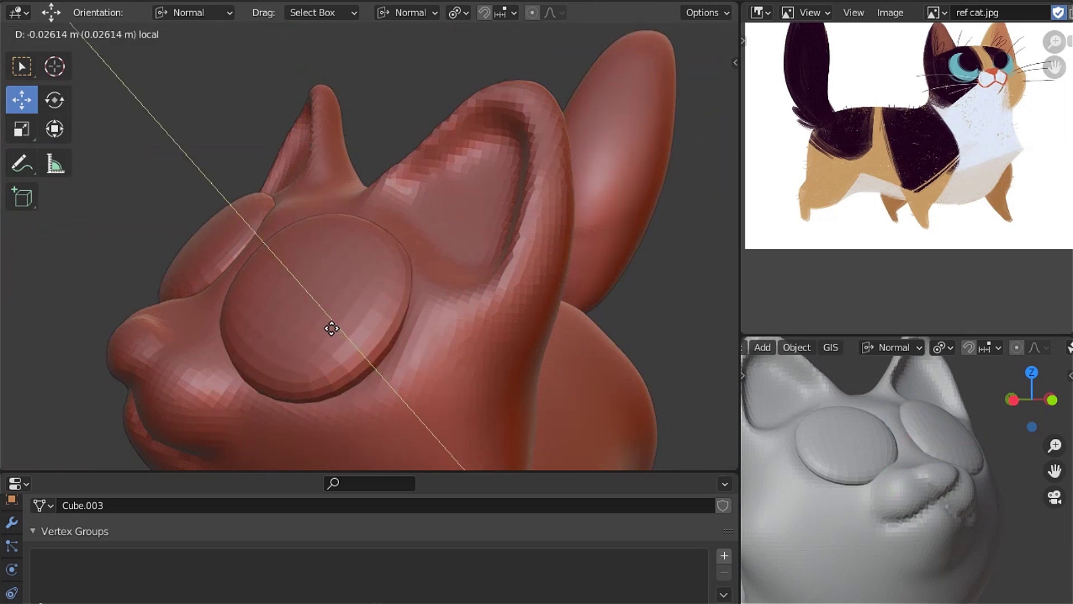
click(335, 329)
Select the cat's body and switch it into Sculpt Mode
scroll(354, 331, down, 3)
middle_drag(354, 331, 400, 354)
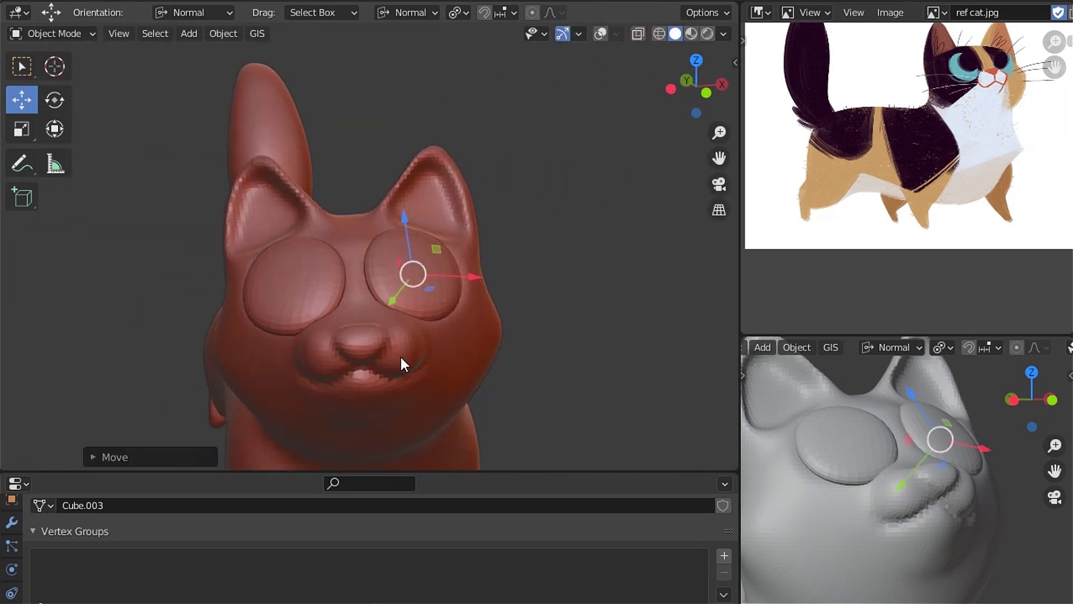
click(401, 355)
key(ctrl+Tab)
click(391, 441)
Orbit around the cat to inspect it from several angles and pick the Scale brush
scroll(436, 302, down, 3)
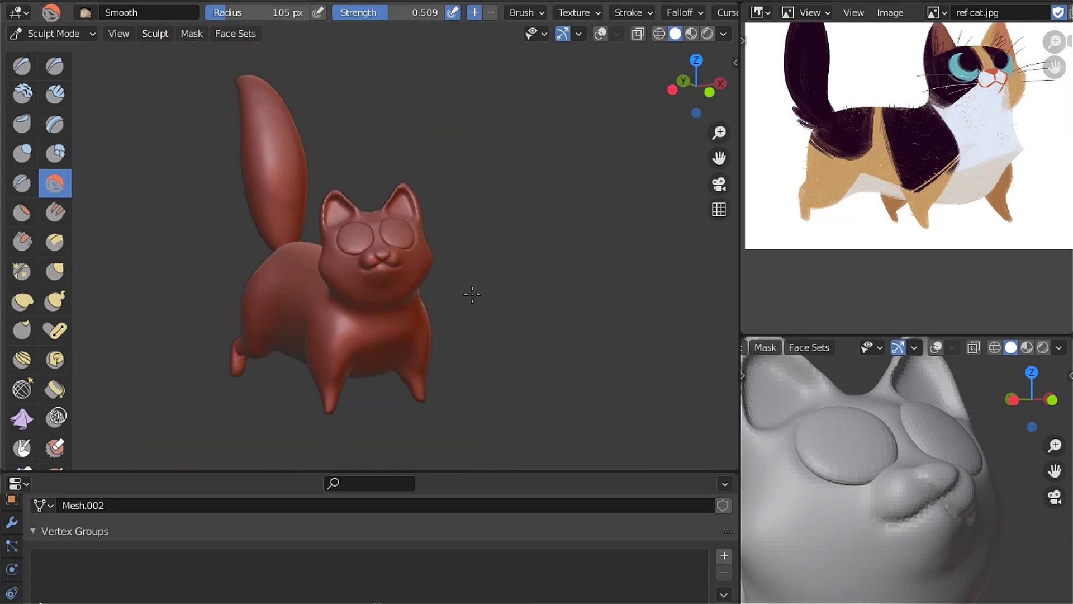
middle_drag(469, 295, 450, 215)
scroll(544, 292, up, 4)
middle_drag(545, 293, 408, 274)
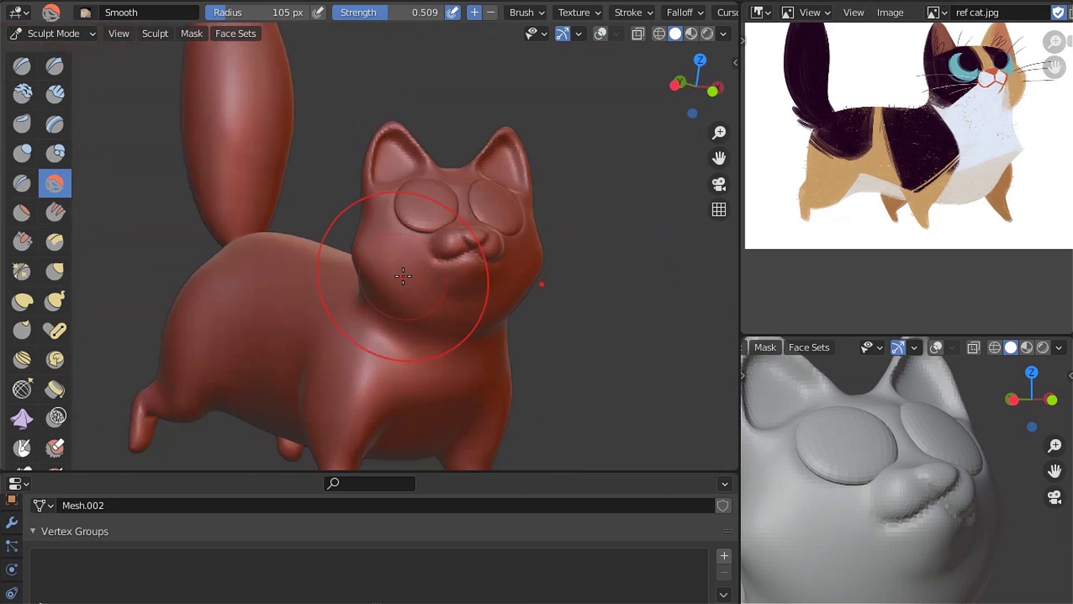
scroll(966, 519, down, 3)
middle_drag(431, 347, 396, 300)
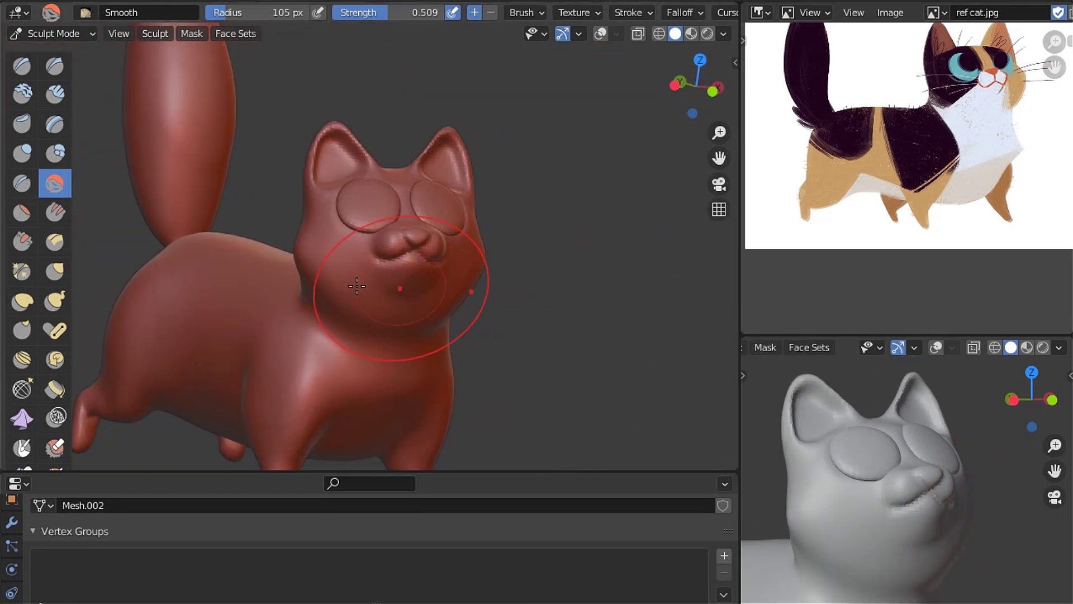
click(23, 301)
mouse_move(504, 239)
middle_down()
mouse_move(409, 216)
mouse_move(427, 226)
middle_up()
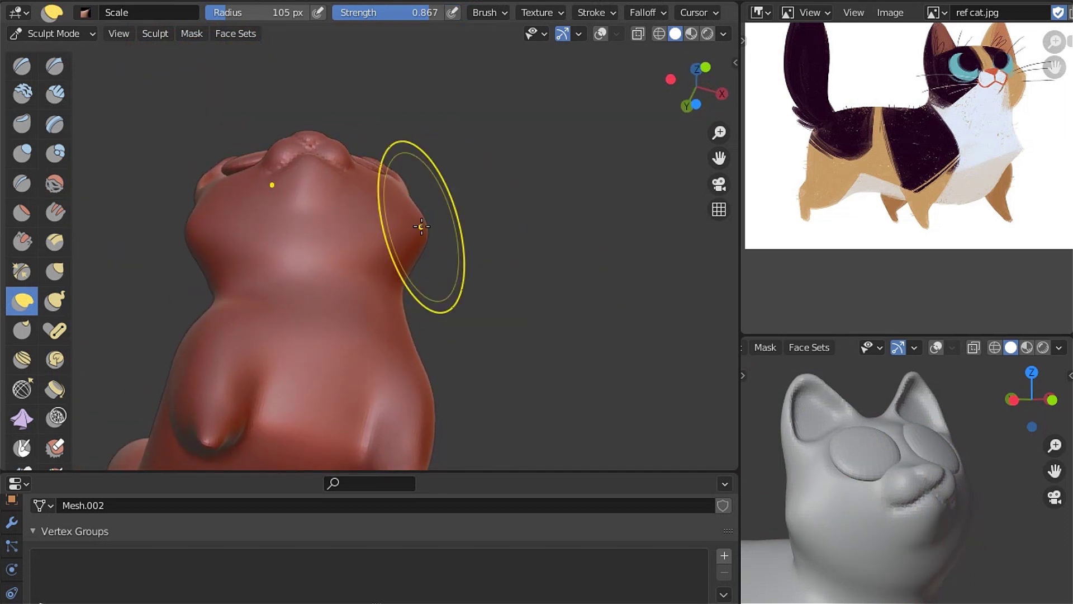
Set up the Elastic Deform brush, adjusting its deformation setting and radius from 74 to 101 px
key(q)
click(424, 226)
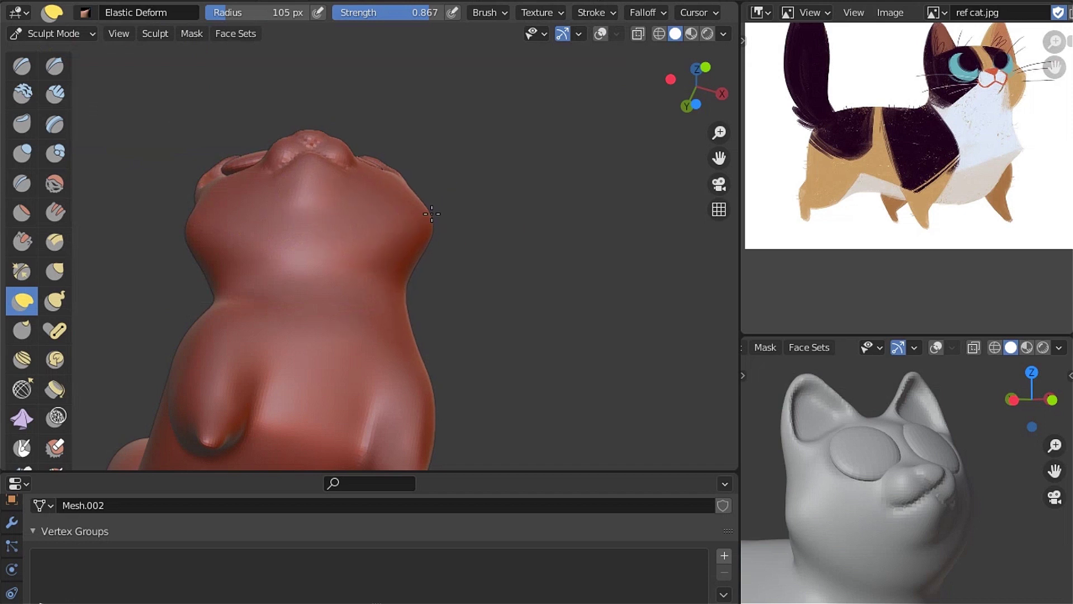
key(f)
click(423, 230)
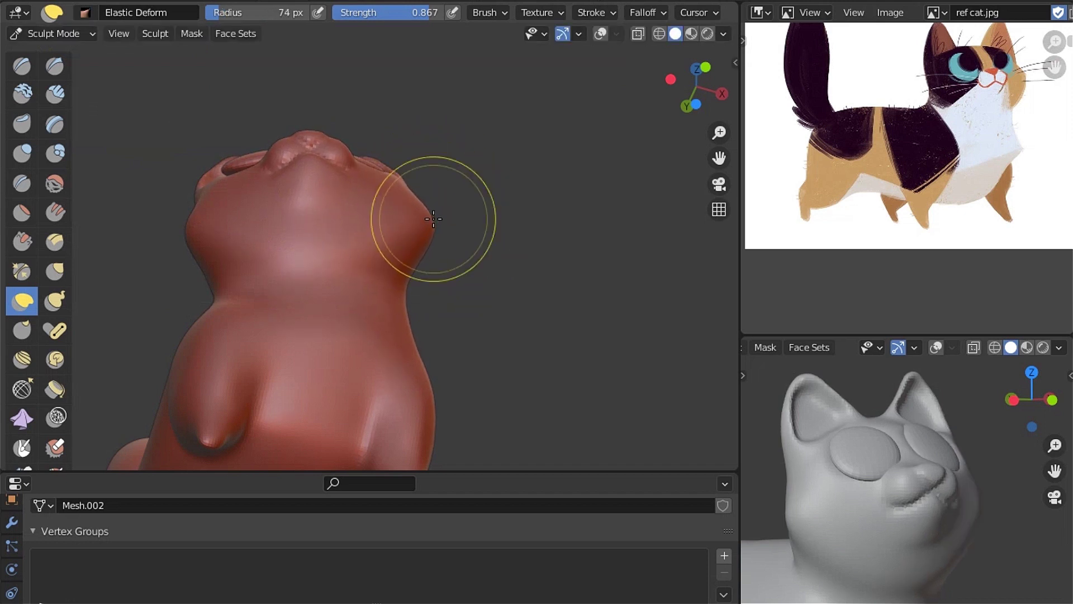
scroll(434, 219, up, 2)
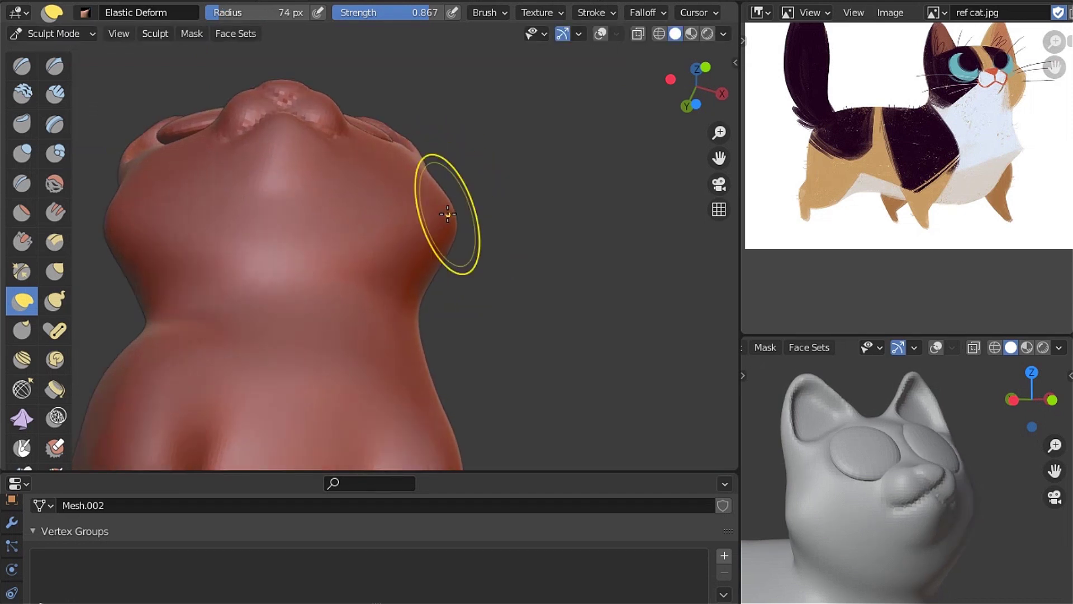
scroll(450, 219, down, 2)
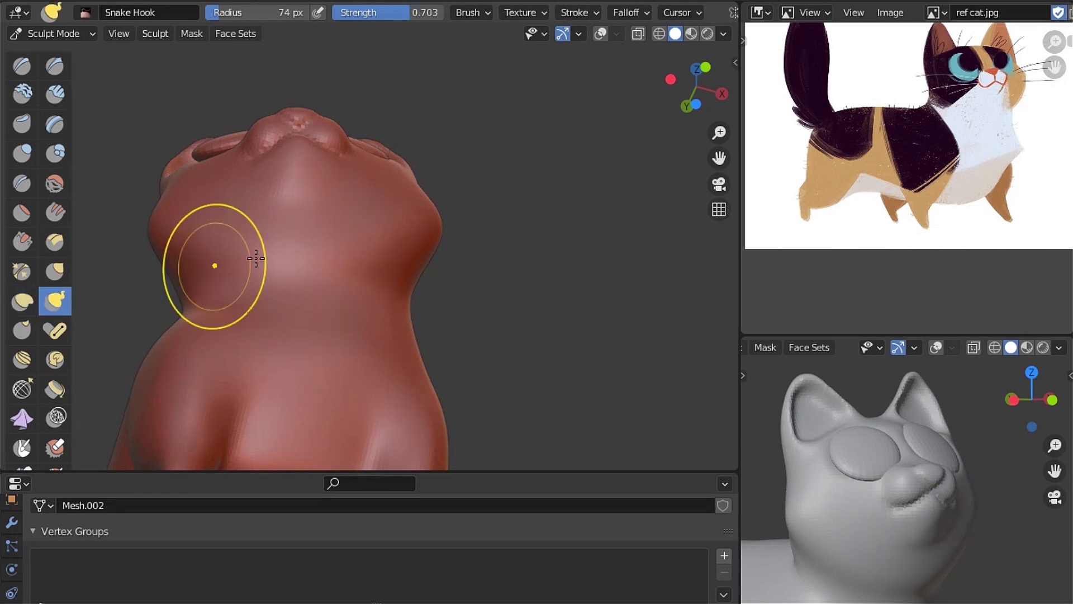
click(468, 12)
click(489, 187)
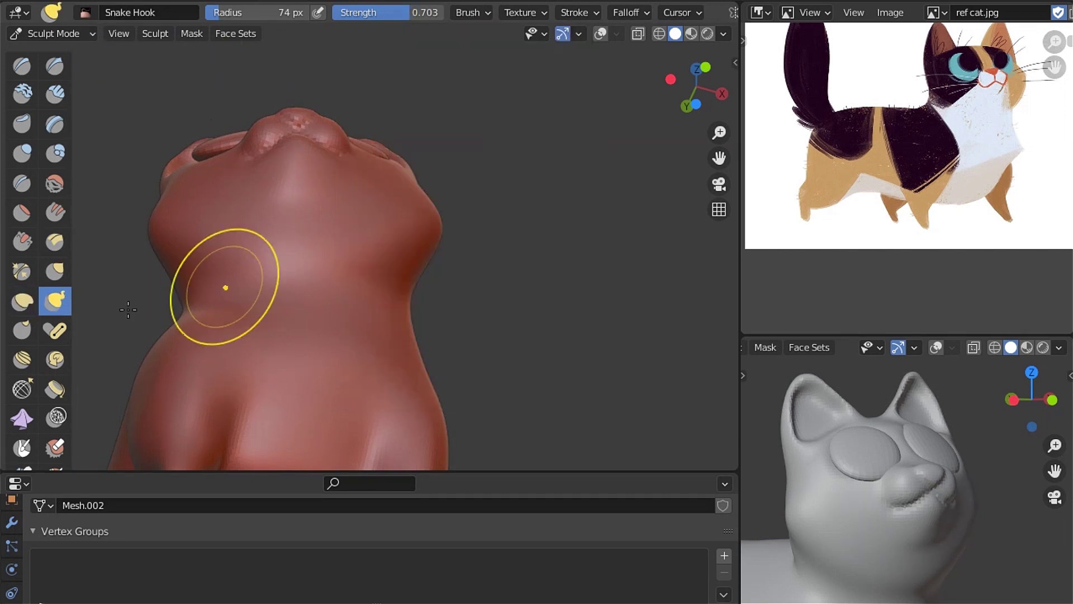
key(f)
click(439, 225)
Pull on the head with Elastic Deform, undo the stroke, and show viewport overlays
mouse_move(321, 221)
middle_down()
mouse_move(241, 242)
mouse_move(354, 283)
middle_up()
drag(375, 166, 447, 284)
key(ctrl+z)
key(shift+alt+z)
scroll(509, 244, up, 3)
Lasso-mask around the head, invert the mask, and move the freed head into position
key(q)
click(508, 243)
ctrl+shift+drag(384, 143, 507, 332)
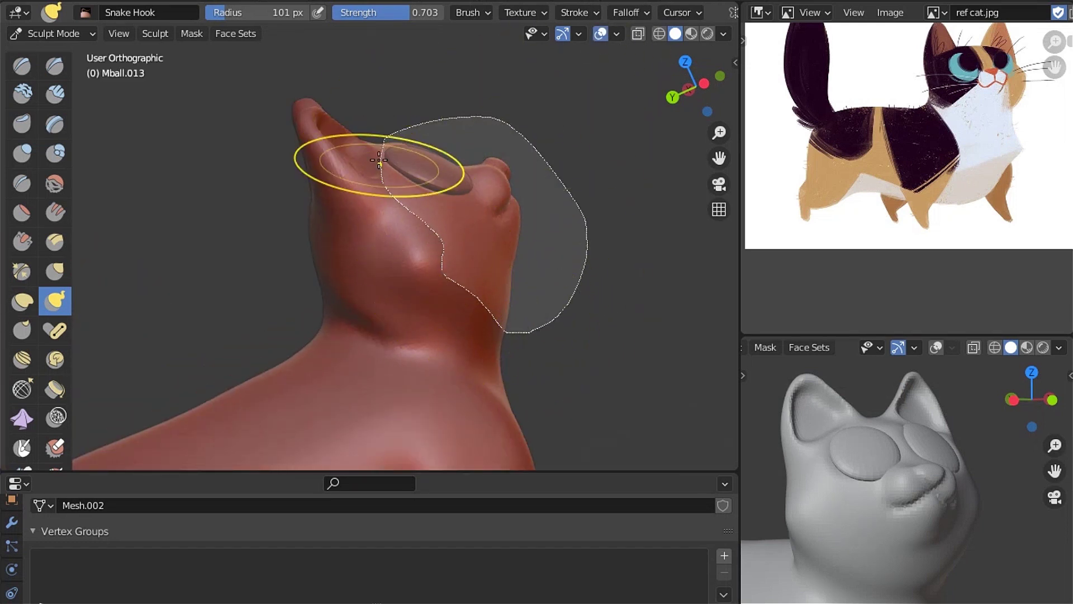
ctrl+shift+drag(379, 159, 384, 146)
key(a)
key(Escape)
key(q)
click(539, 378)
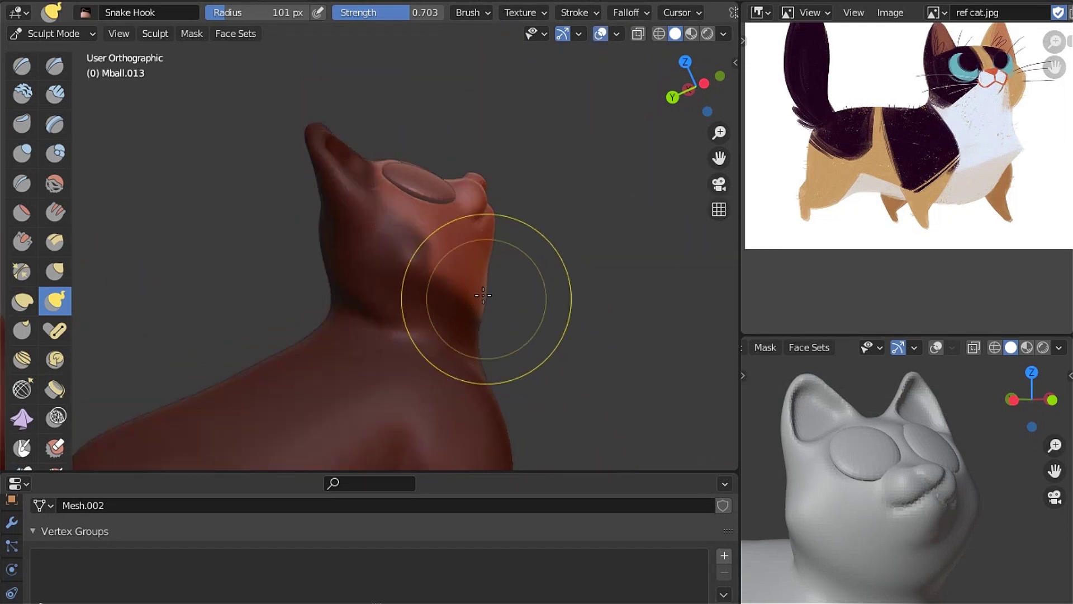
key(g)
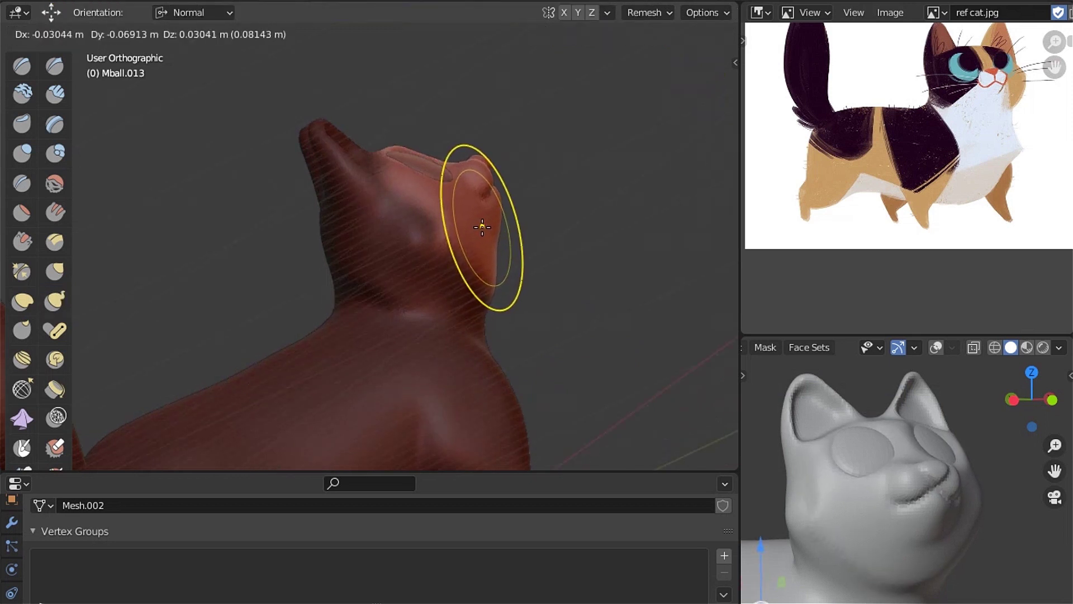
click(486, 224)
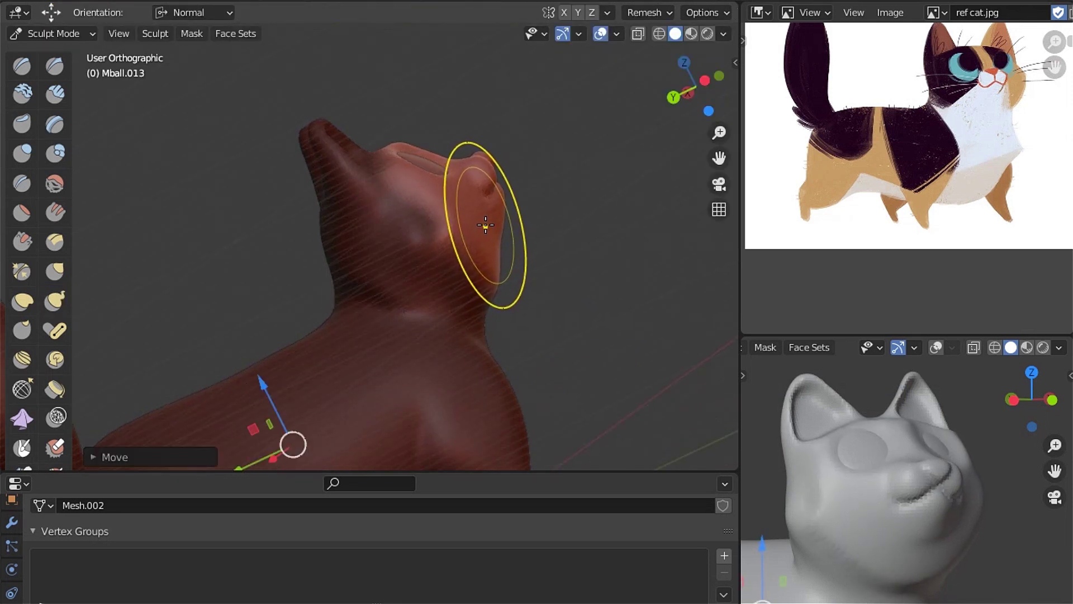
Inspect the face in a maximized view and camera view, switching to Smooth and Inflate brushes
mouse_move(469, 245)
middle_down()
mouse_move(369, 386)
mouse_move(412, 283)
mouse_move(416, 330)
mouse_move(431, 276)
mouse_move(559, 275)
mouse_move(474, 316)
mouse_move(433, 367)
middle_up()
key(ctrl+space)
key(shift+s)
scroll(382, 297, up, 3)
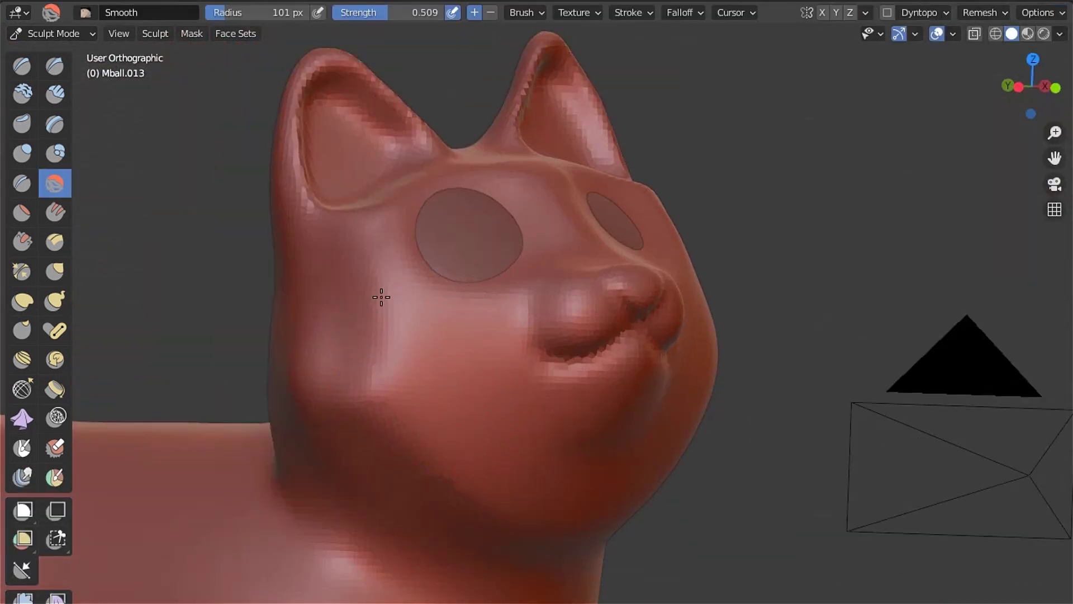
mouse_move(471, 483)
middle_down()
mouse_move(318, 251)
mouse_move(431, 400)
mouse_move(517, 376)
middle_up()
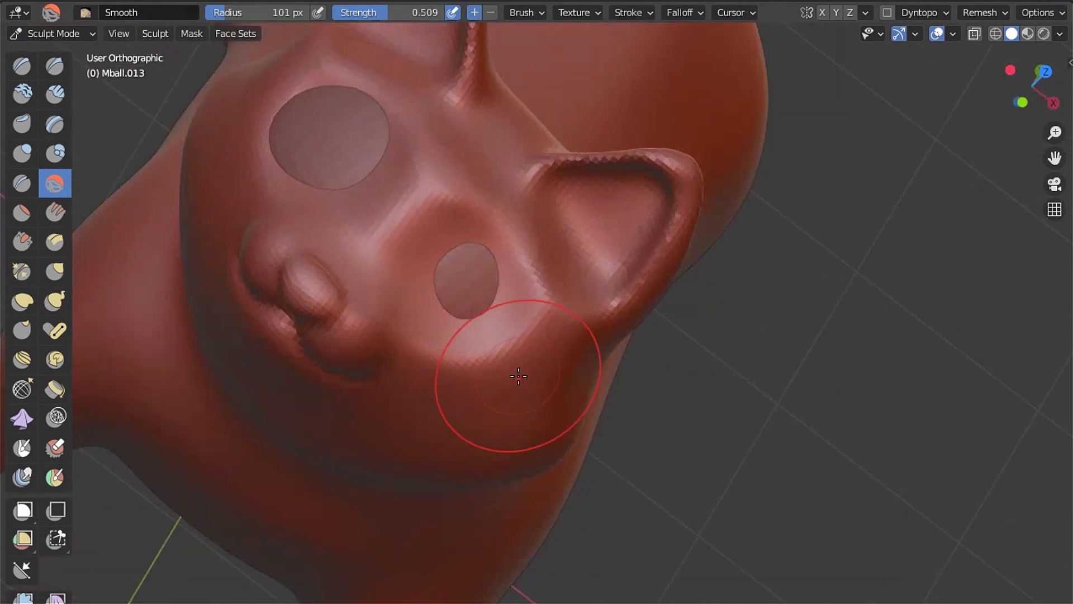
scroll(362, 120, down, 5)
middle_drag(362, 121, 618, 336)
scroll(618, 336, up, 5)
key(i)
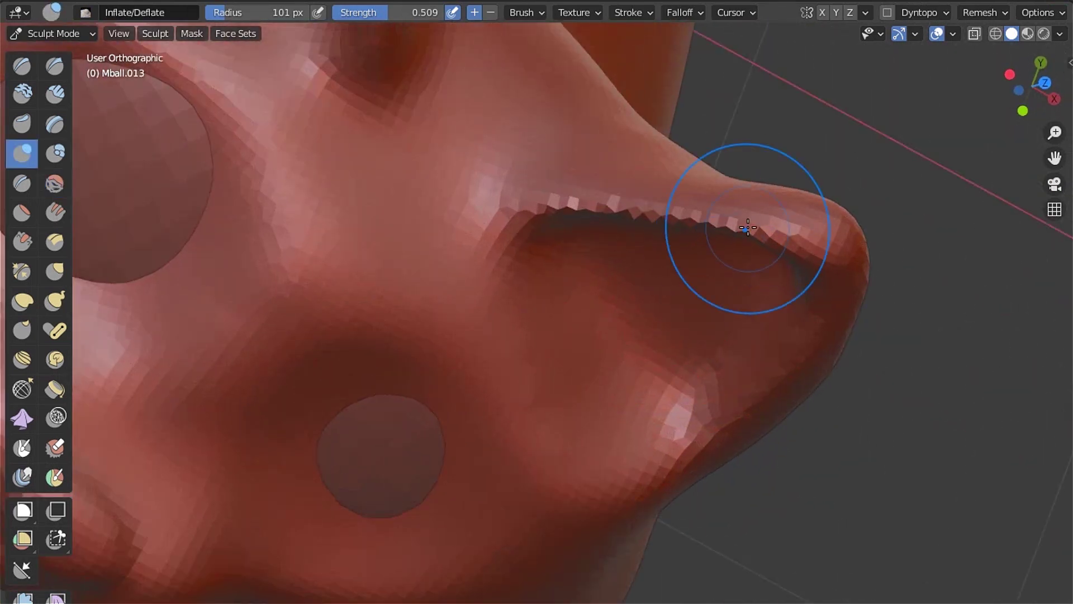
middle_drag(762, 223, 764, 309)
scroll(467, 280, down, 5)
key(KP_0)
key(ctrl+space)
Pull the ear tip upward into a sharper point with the Snake Hook brush
scroll(479, 311, down, 3)
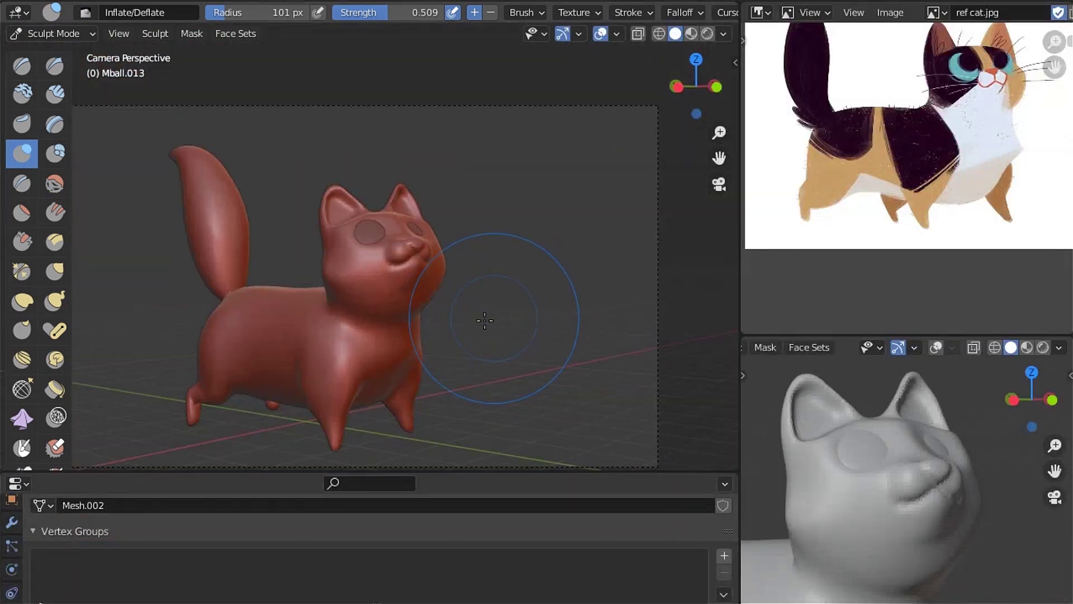
scroll(477, 295, up, 3)
scroll(412, 312, up, 1)
scroll(364, 317, up, 3)
scroll(372, 324, up, 2)
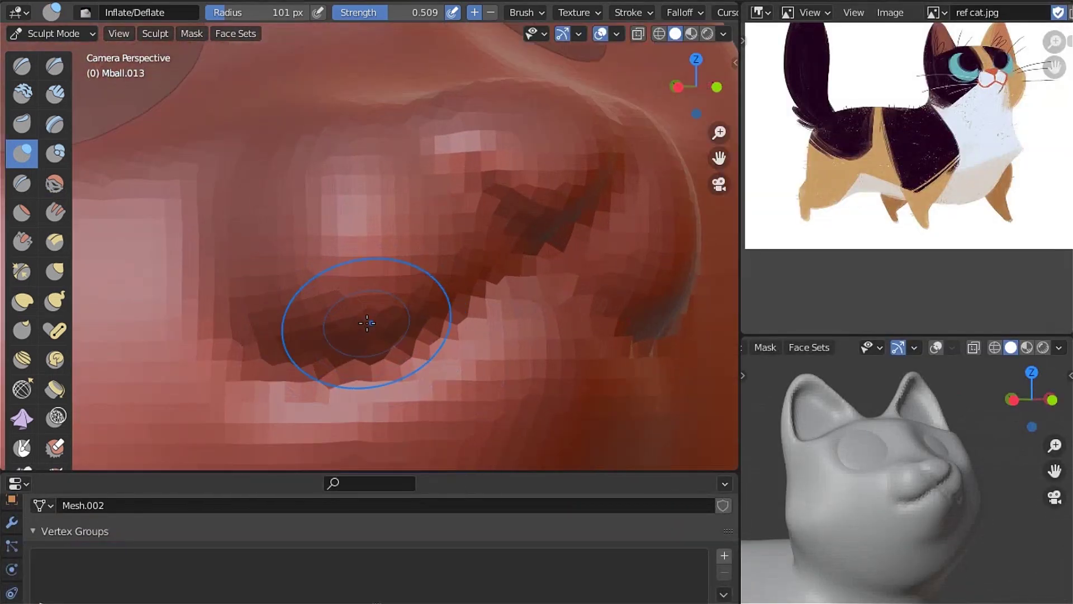
scroll(392, 330, up, 2)
scroll(391, 330, down, 5)
scroll(455, 336, down, 2)
scroll(412, 336, up, 2)
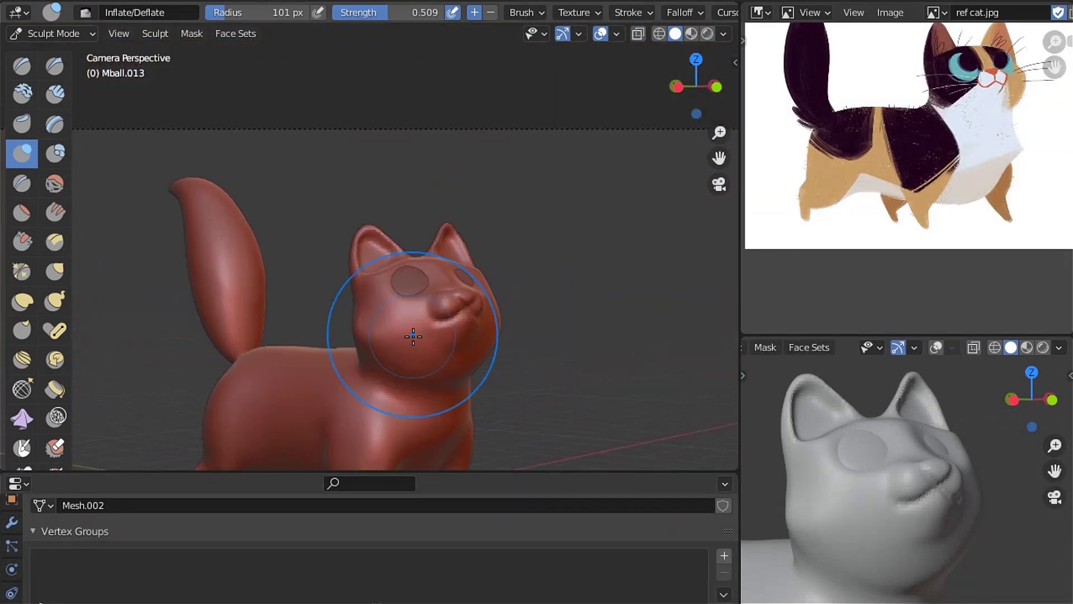
scroll(412, 335, up, 1)
key(k)
scroll(373, 173, up, 3)
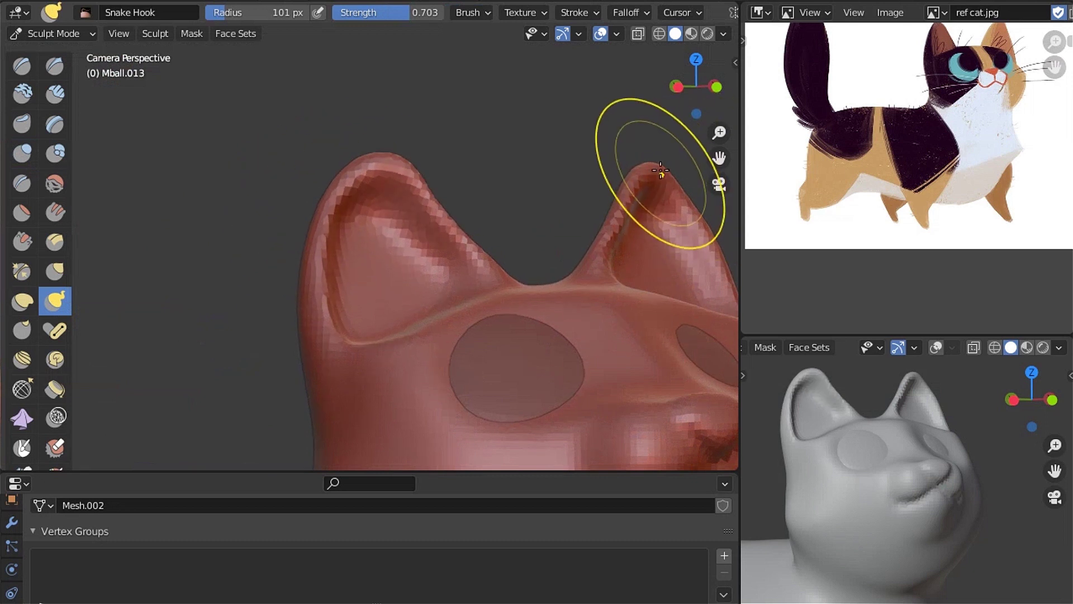
drag(661, 170, 658, 152)
shift+middle_drag(385, 188, 369, 241)
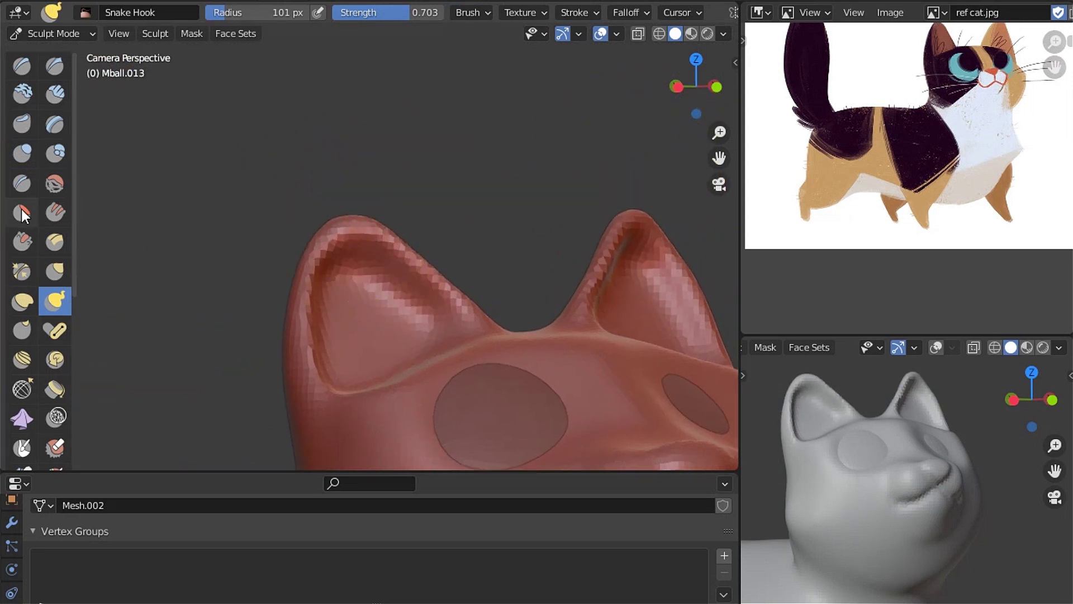
Try rounding the ear tip with the Scale brush, then undo the stroke
click(21, 301)
click(85, 12)
click(175, 59)
drag(376, 225, 363, 211)
key(ctrl+z)
key(ctrl+z)
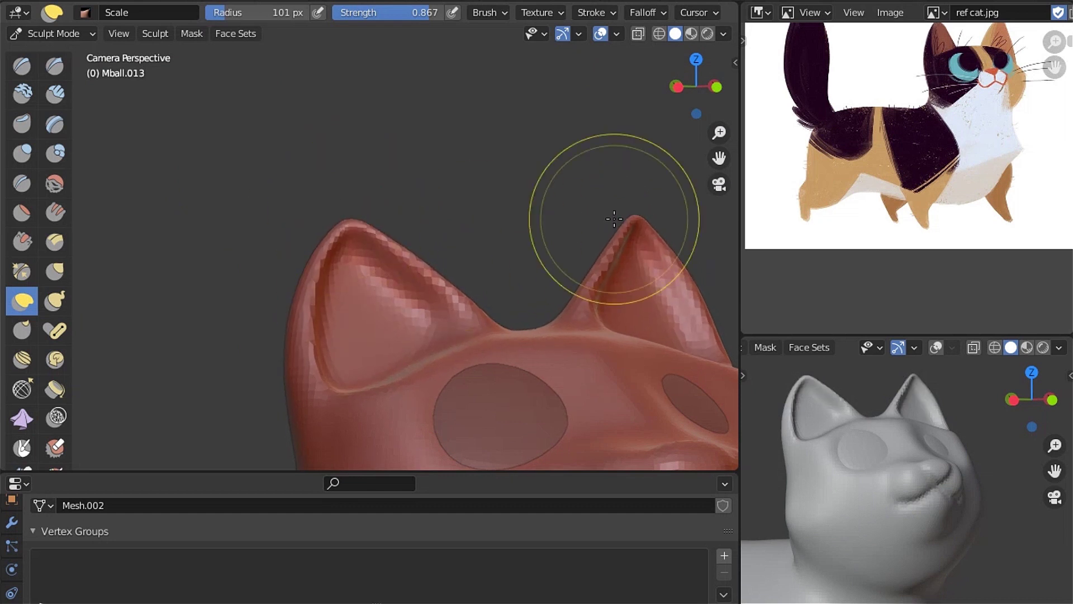
Switch to the Elastic Deform brush, then leave Sculpt Mode for object editing
scroll(811, 252, up, 1)
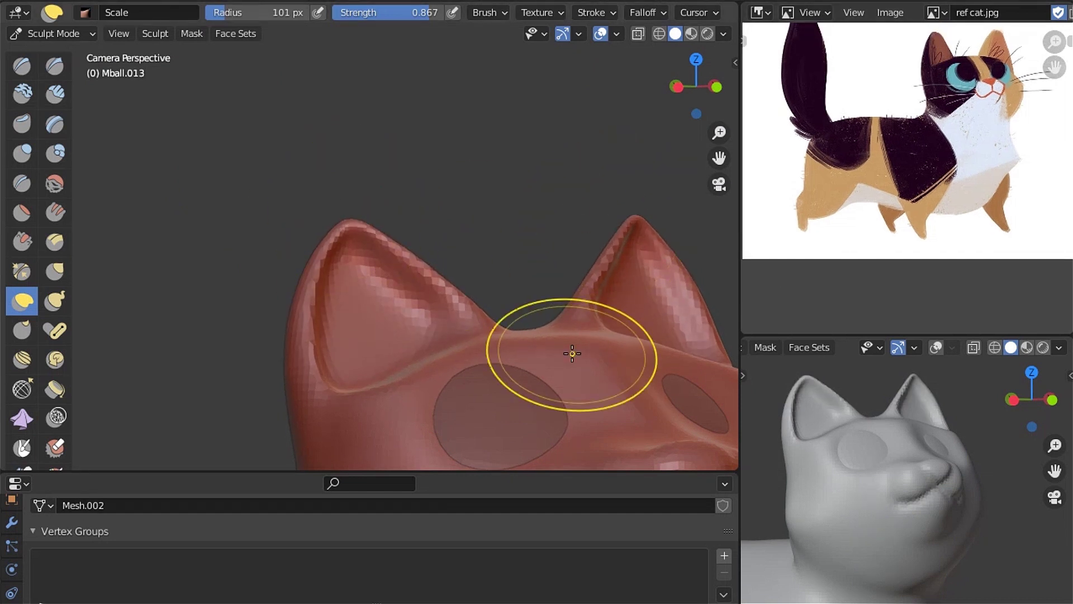
shift+middle_drag(573, 354, 463, 290)
click(85, 12)
click(172, 114)
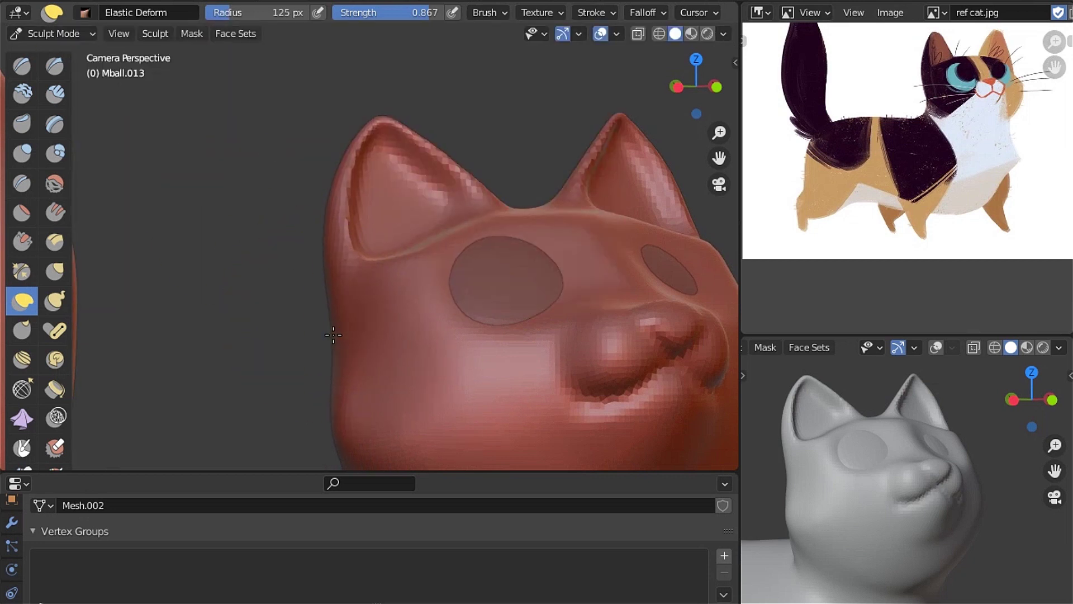
scroll(313, 333, up, 3)
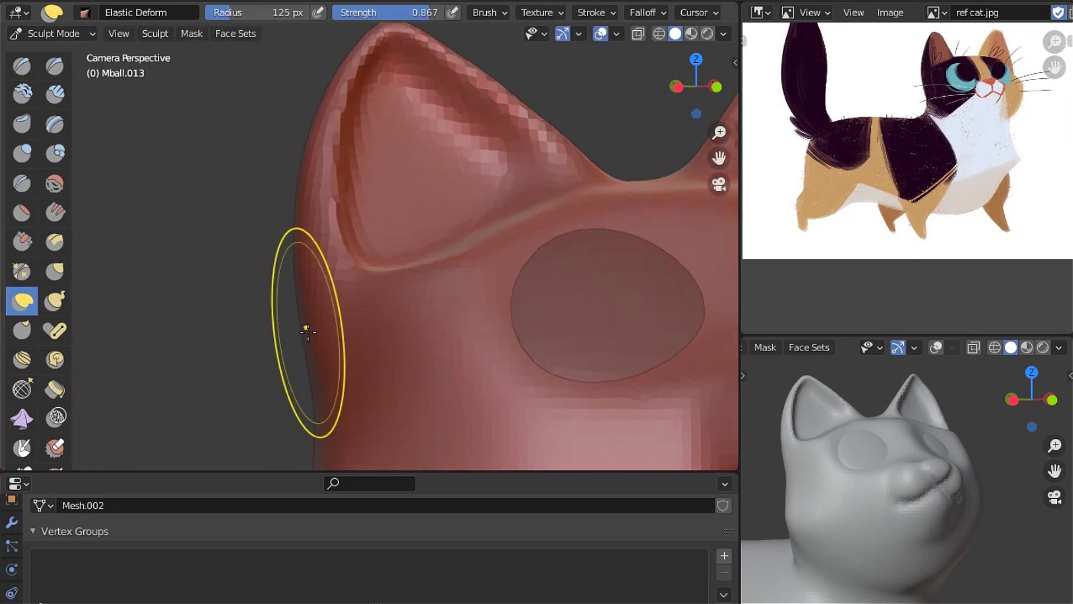
scroll(308, 333, down, 3)
scroll(311, 336, down, 2)
key(ctrl+Tab)
Set the left eye disc's depth on the face along Z and enlarge it
scroll(494, 290, up, 3)
click(486, 285)
key(g)
key(z)
click(442, 310)
key(g)
key(z)
click(440, 307)
key(s)
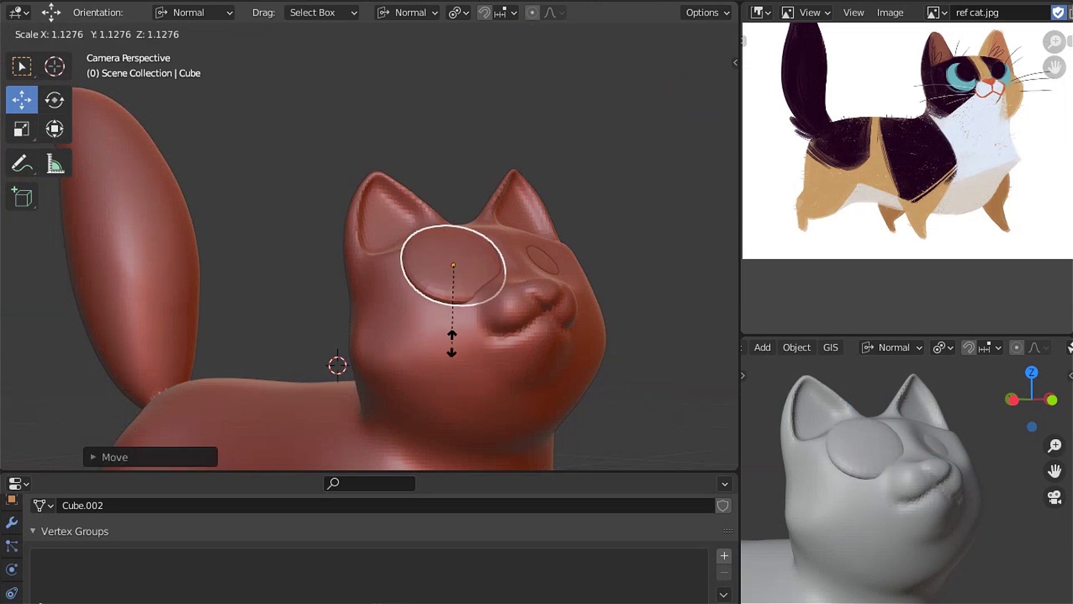
click(452, 344)
Fine-tune the enlarged eye disc's depth on the cat's head
mouse_move(451, 343)
middle_down()
mouse_move(468, 349)
mouse_move(380, 352)
middle_up()
scroll(424, 171, up, 4)
key(g)
key(z)
click(429, 142)
Duplicate the eye disc onto the right eye socket, rotating and positioning the copy
middle_drag(430, 142, 320, 391)
click(290, 289)
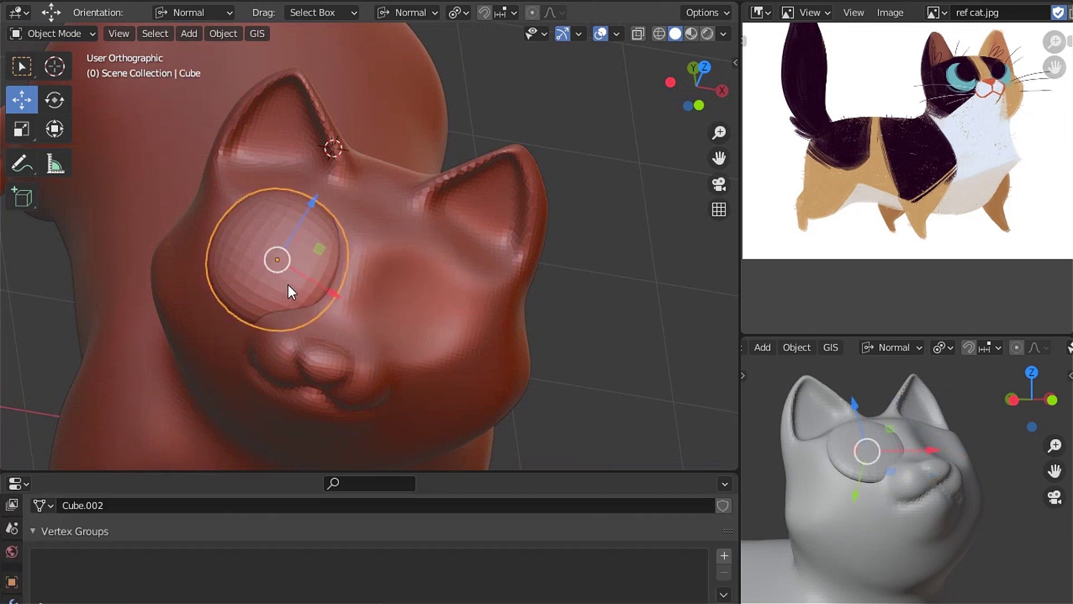
key(shift+d)
click(443, 343)
key(r)
key(r)
click(487, 355)
key(g)
click(463, 364)
Inspect both eyes on the face and hide the viewport overlays
mouse_move(462, 364)
middle_down()
mouse_move(314, 265)
mouse_move(388, 319)
mouse_move(481, 363)
middle_up()
scroll(917, 523, up, 2)
scroll(300, 352, down, 3)
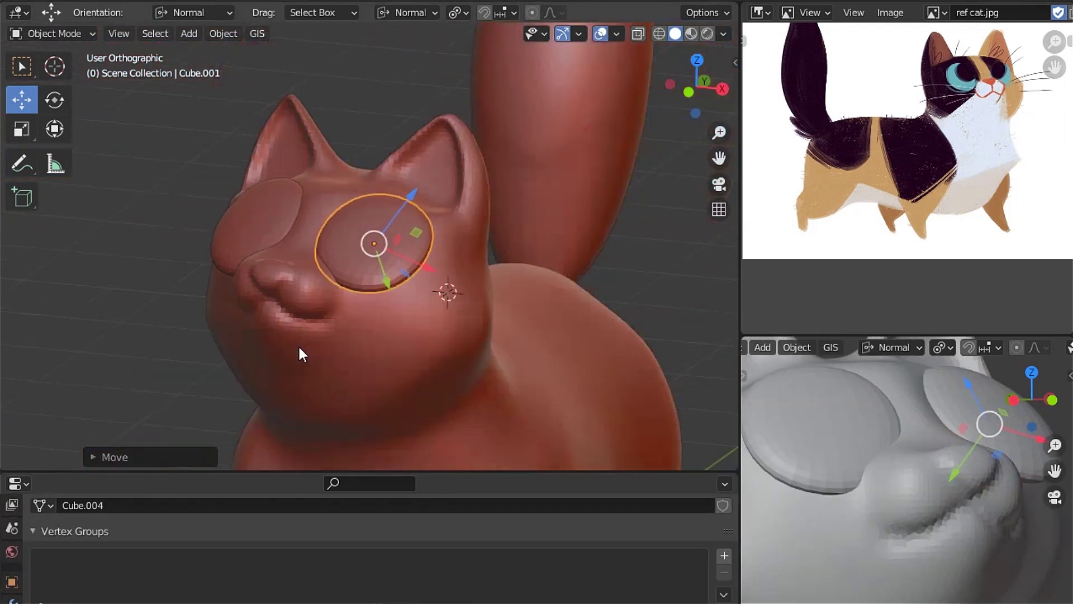
scroll(300, 352, down, 3)
scroll(870, 549, down, 2)
scroll(870, 549, down, 2)
scroll(889, 549, down, 1)
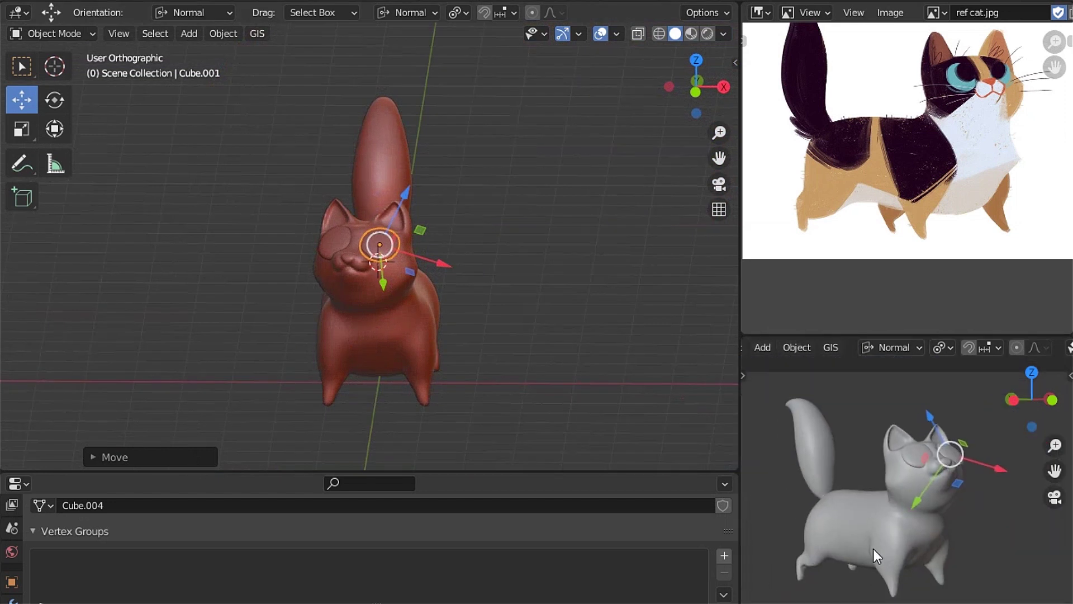
scroll(963, 344, down, 5)
click(963, 345)
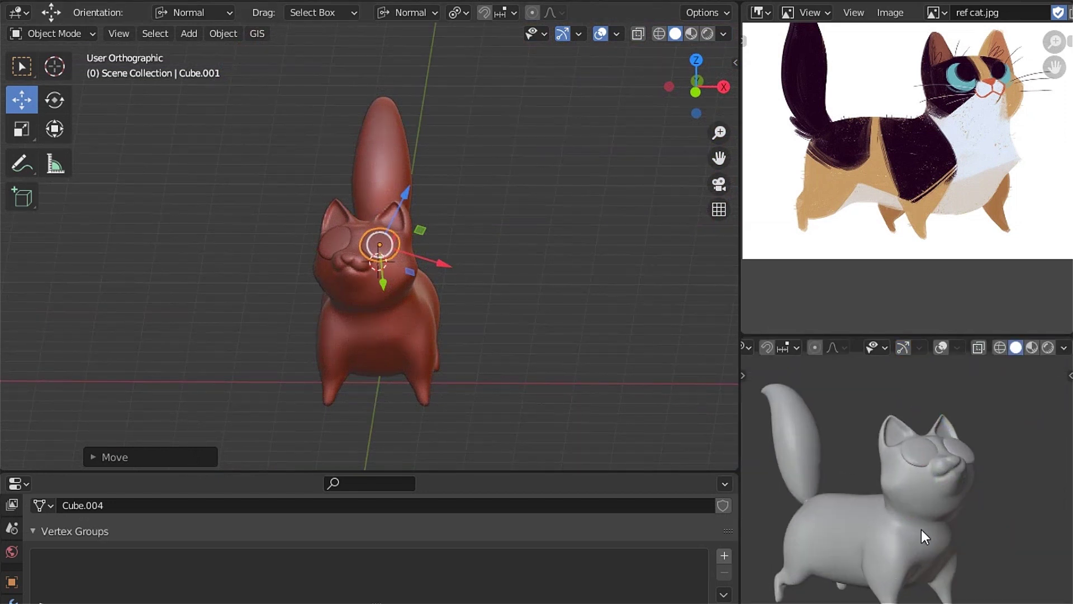
Select the cat's body and switch it into Sculpt Mode
middle_drag(381, 263, 448, 261)
click(432, 313)
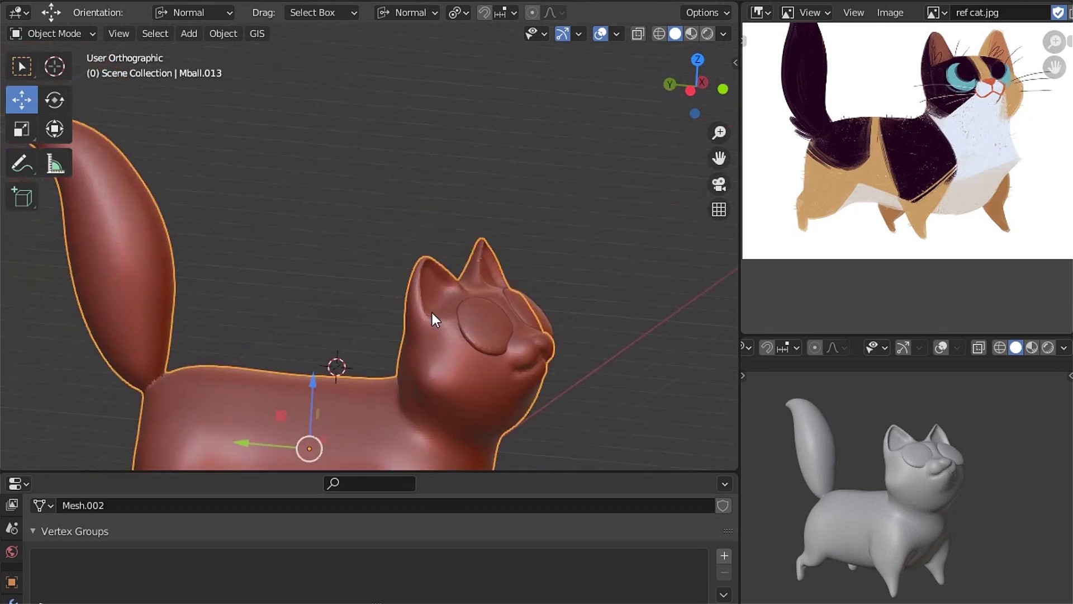
key(ctrl+Tab)
scroll(550, 336, up, 3)
Stretch the ear into a long point with the Snake Hook brush
click(56, 304)
drag(442, 263, 449, 226)
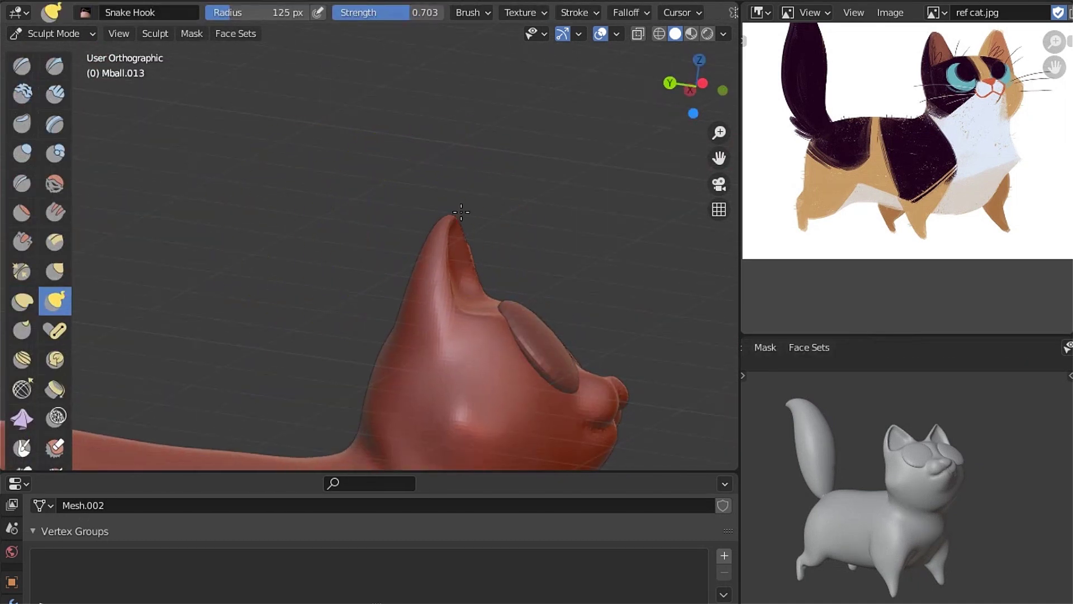
mouse_move(442, 211)
middle_down()
mouse_move(216, 211)
mouse_move(294, 210)
middle_up()
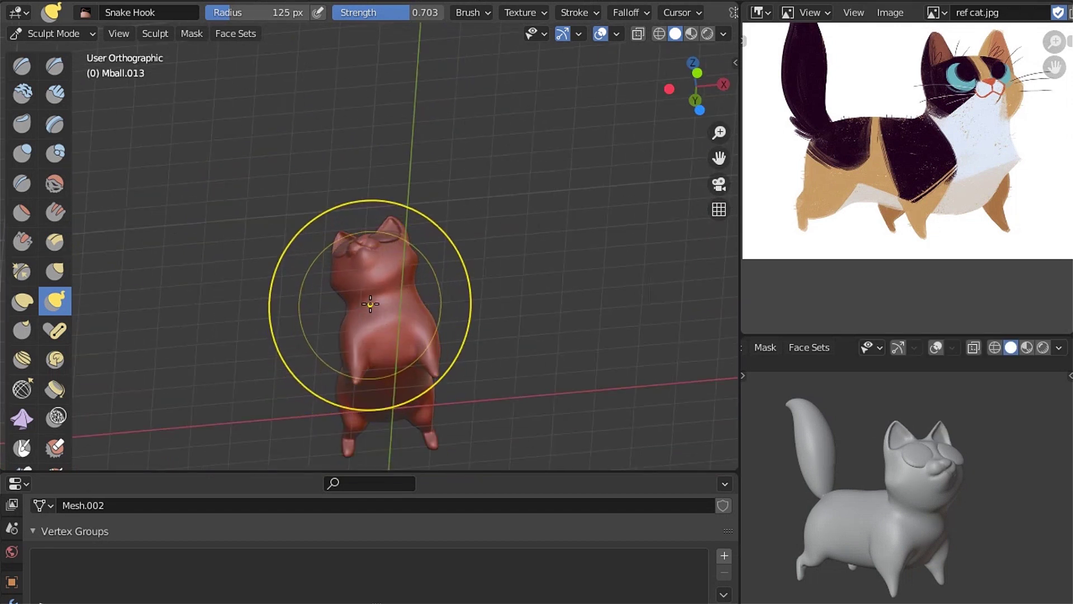
middle_drag(370, 304, 419, 179)
scroll(462, 233, up, 5)
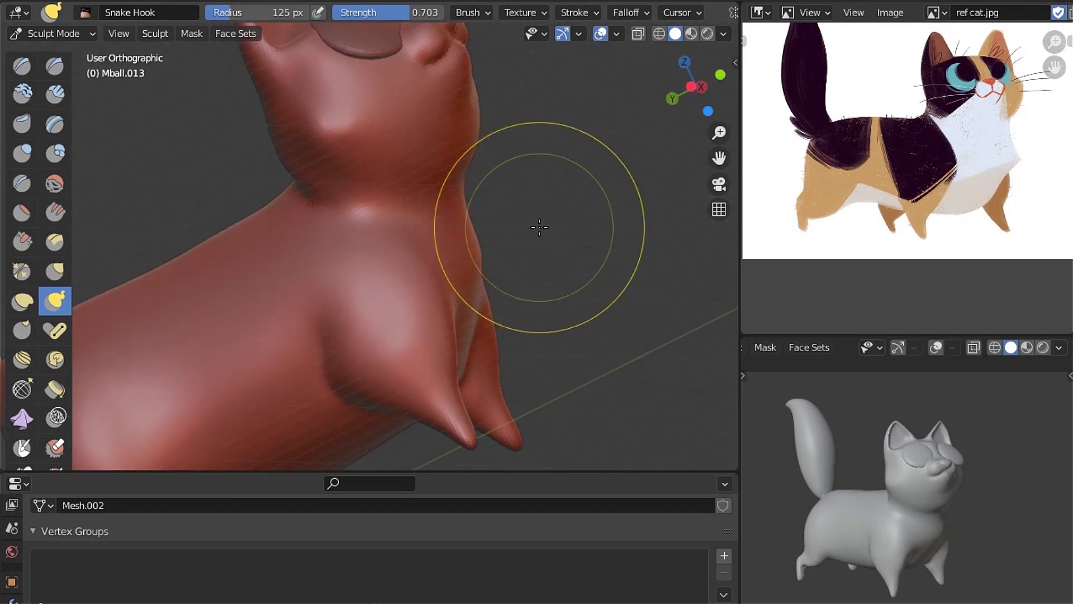
scroll(539, 227, down, 5)
scroll(355, 300, up, 5)
Crease fold lines under the belly and chest with the Crease brush
key(shift+c)
mouse_move(336, 307)
middle_down()
mouse_move(370, 337)
mouse_move(464, 311)
middle_up()
key(ctrl+space)
scroll(460, 355, up, 3)
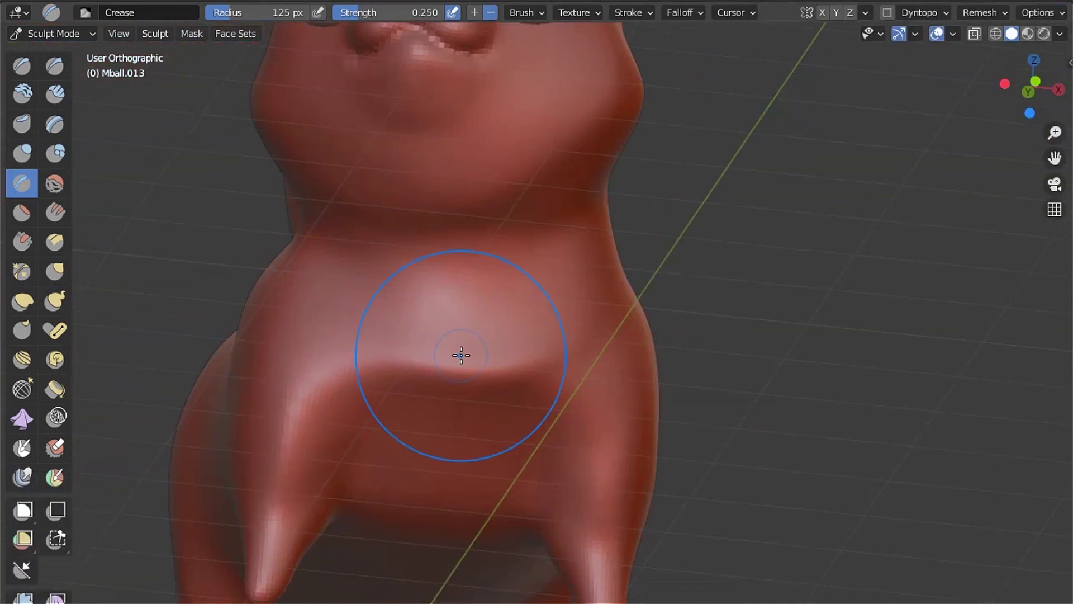
mouse_move(559, 367)
mouse_down()
mouse_move(407, 341)
mouse_move(471, 361)
mouse_up()
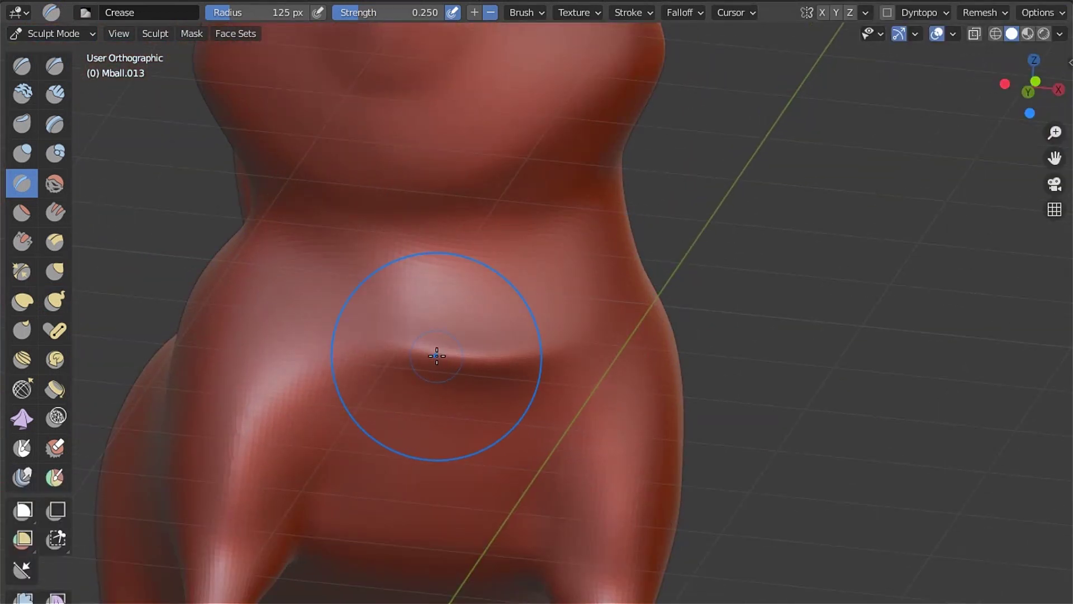
scroll(425, 352, down, 4)
drag(406, 350, 581, 376)
Widen the Crease brush radius to 210 px and crease across the chest
mouse_move(581, 376)
middle_down()
mouse_move(740, 327)
mouse_move(501, 377)
middle_up()
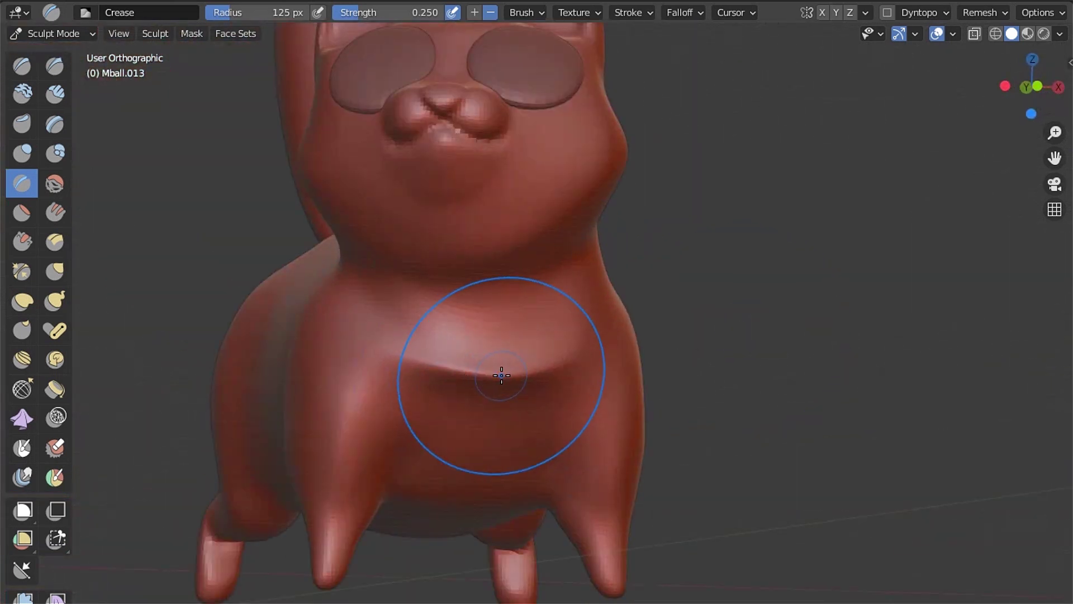
scroll(473, 367, up, 3)
key(f)
click(586, 366)
drag(314, 354, 618, 360)
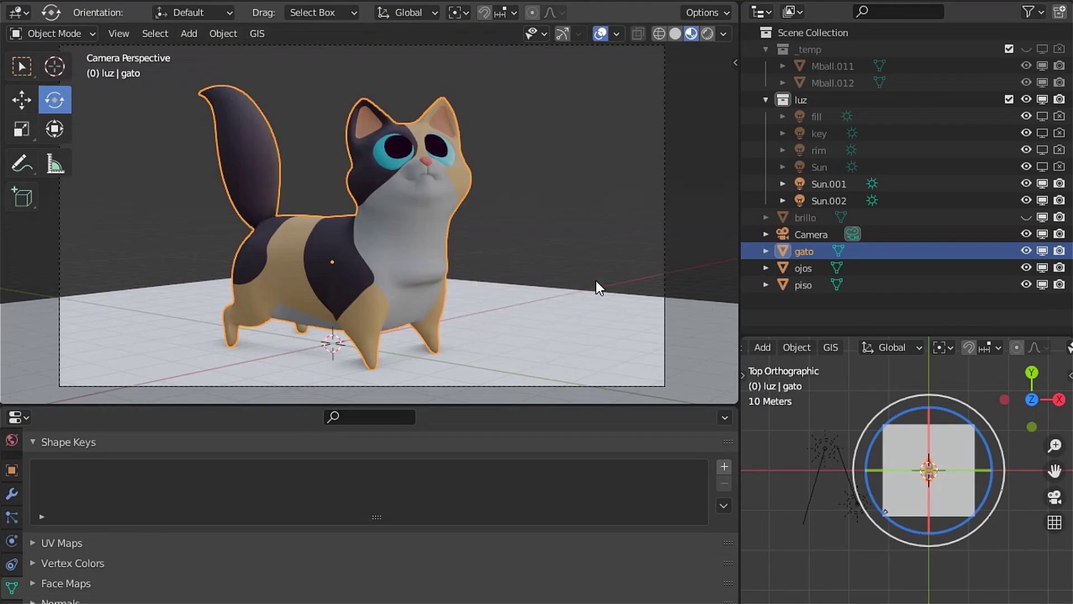
Zoom into the camera view of the finished gato cat and maximise the viewport
scroll(596, 280, up, 1)
scroll(596, 280, up, 1)
key(ctrl+space)
scroll(522, 441, up, 1)
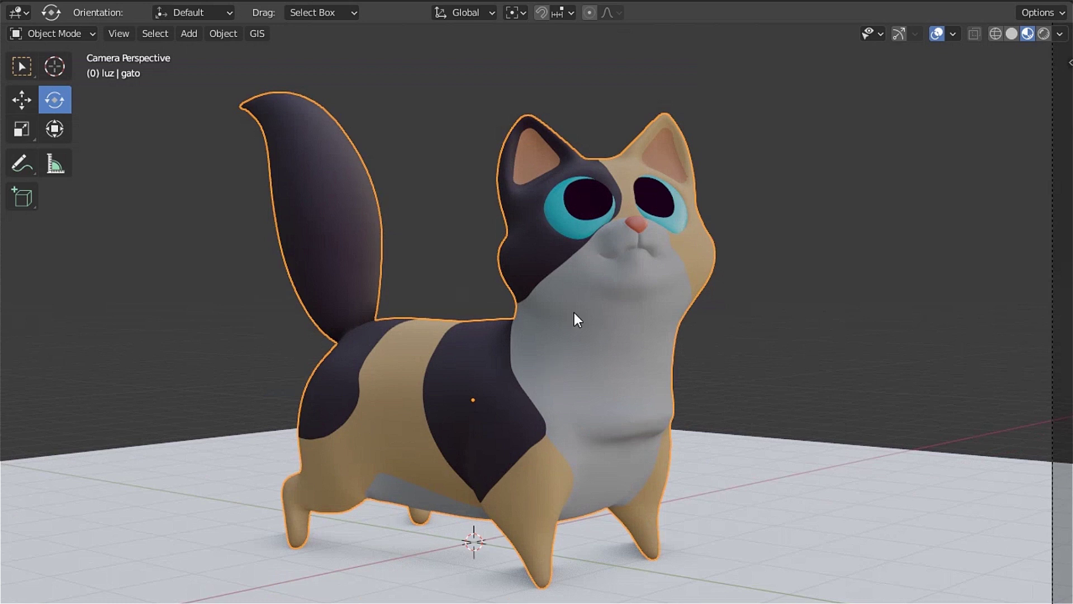
scroll(575, 280, up, 5)
scroll(530, 359, up, 2)
scroll(615, 307, up, 2)
shift+middle_drag(615, 307, 405, 318)
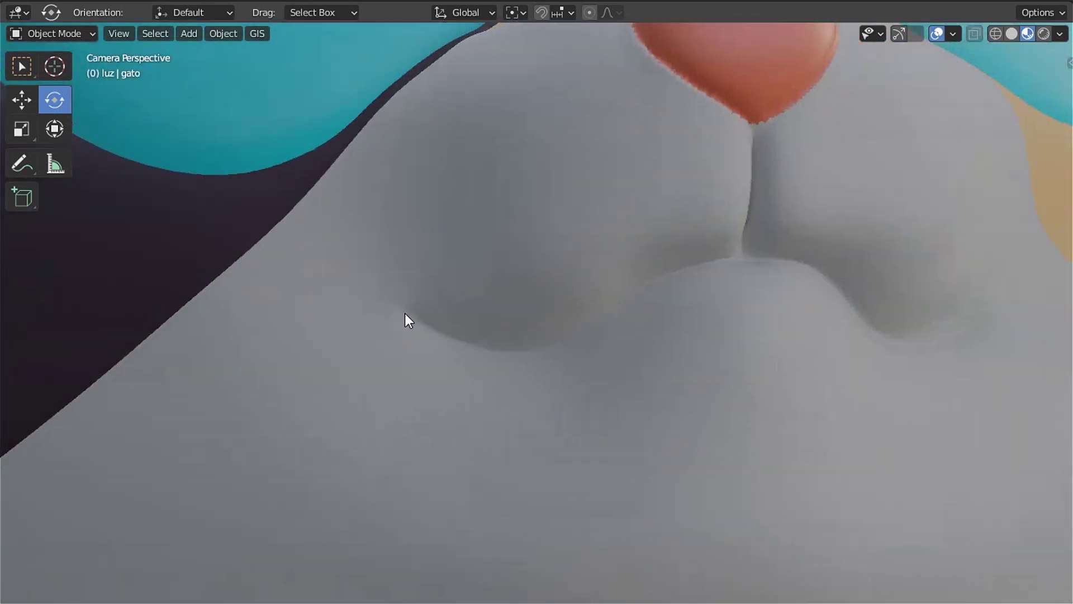
scroll(448, 319, up, 3)
scroll(585, 313, up, 2)
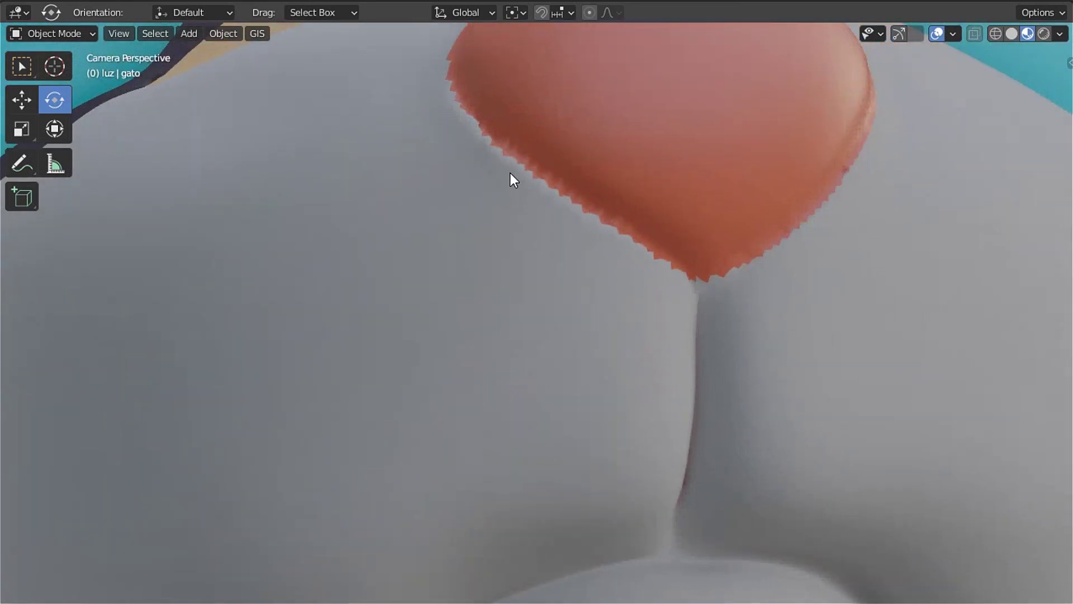
scroll(620, 234, down, 3)
scroll(656, 258, down, 2)
mouse_move(602, 305)
shift+middle_down()
mouse_move(719, 321)
mouse_move(695, 281)
shift+middle_up()
scroll(719, 321, down, 4)
scroll(676, 293, down, 1)
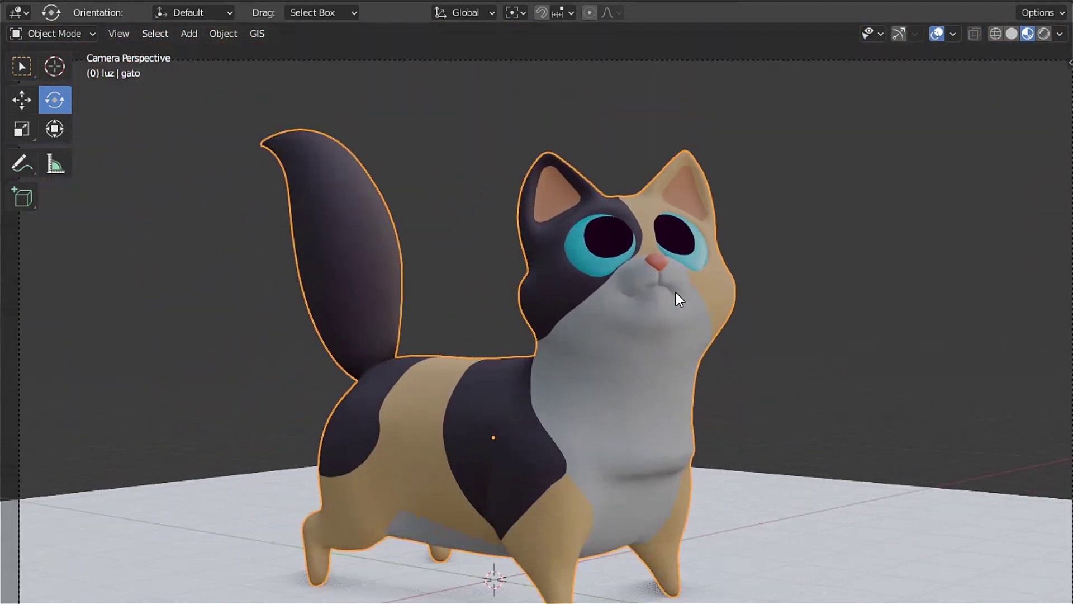
scroll(675, 290, up, 1)
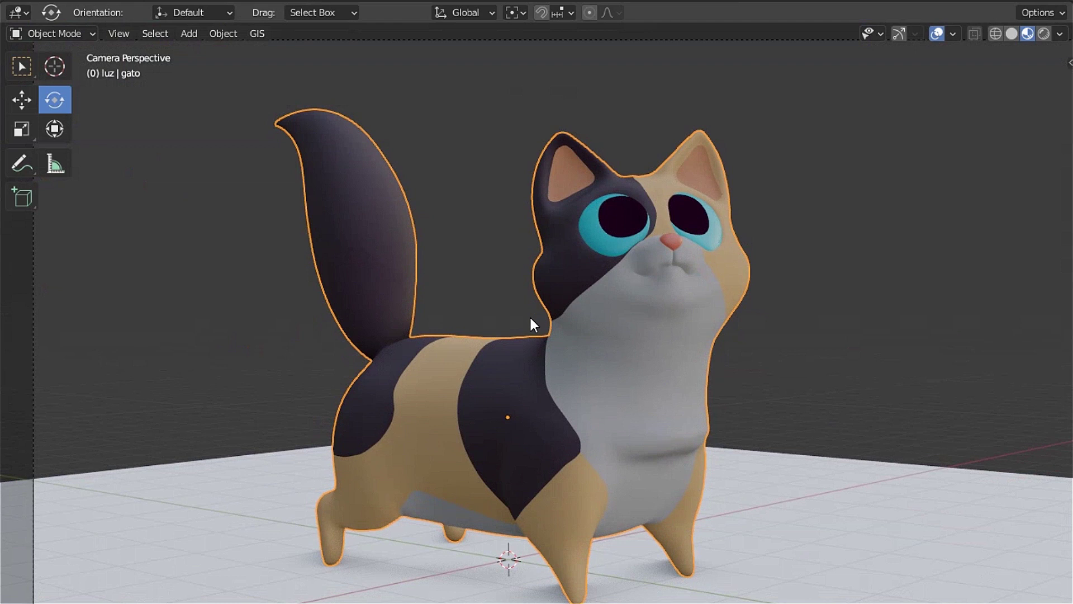
scroll(562, 374, up, 1)
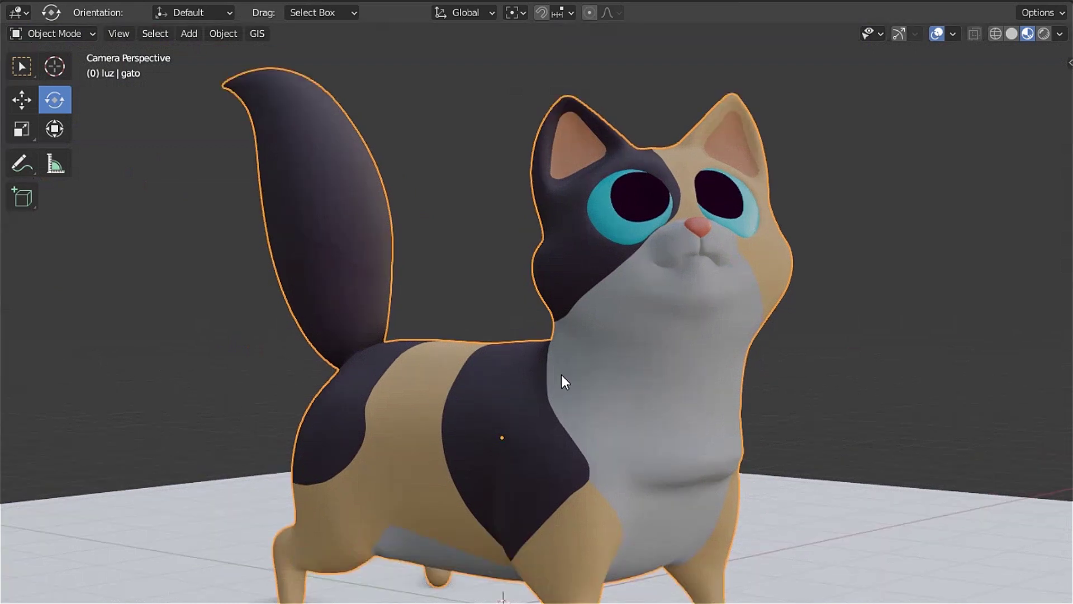
shift+middle_drag(561, 374, 573, 338)
scroll(573, 339, down, 1)
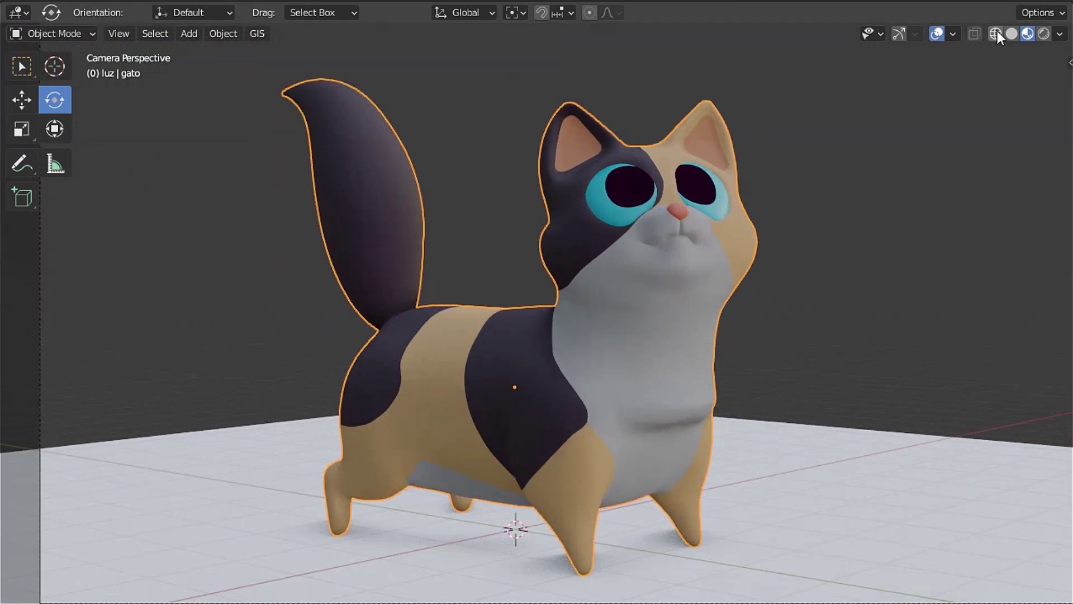
click(1011, 33)
key(Tab)
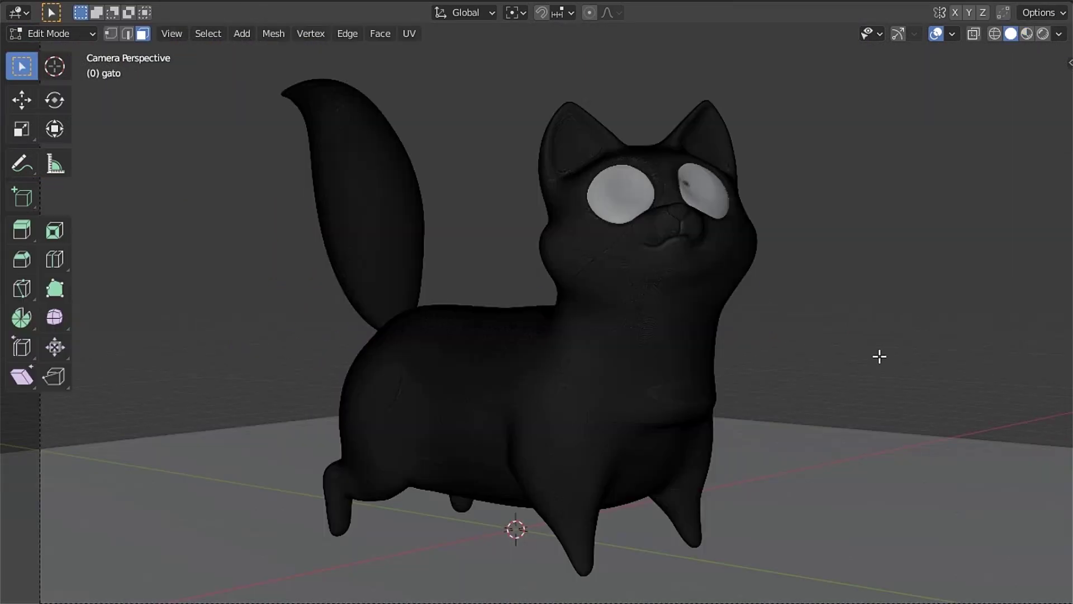
scroll(880, 356, up, 3)
scroll(880, 357, up, 4)
scroll(879, 357, up, 2)
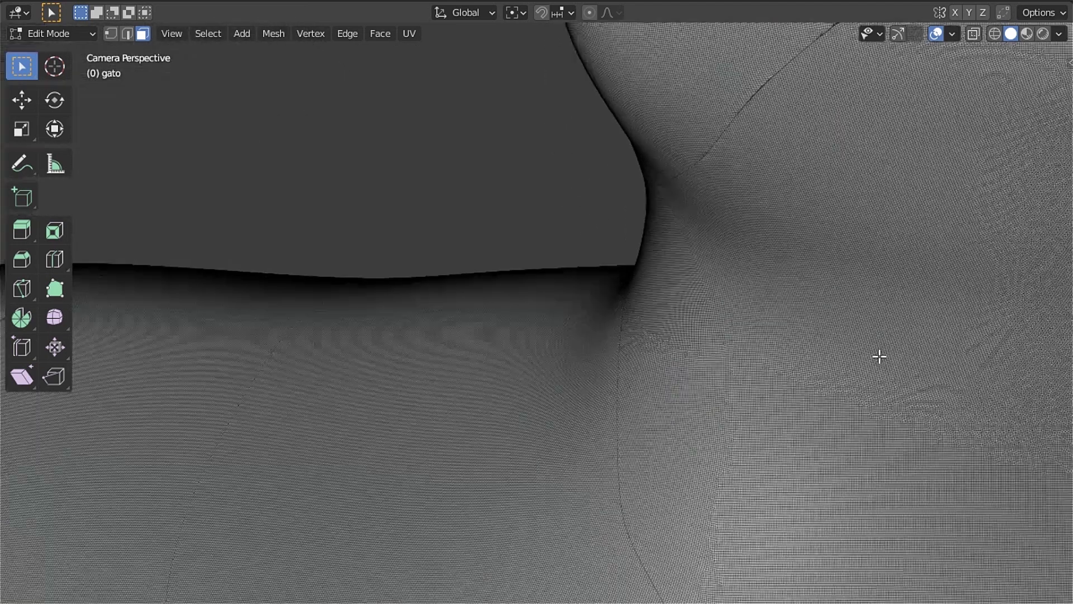
scroll(880, 357, up, 2)
scroll(880, 357, up, 1)
scroll(879, 357, up, 2)
scroll(879, 357, up, 2)
scroll(880, 356, up, 2)
scroll(879, 357, down, 3)
scroll(879, 357, down, 2)
scroll(879, 357, down, 2)
scroll(880, 357, up, 2)
scroll(880, 357, up, 2)
scroll(880, 357, down, 1)
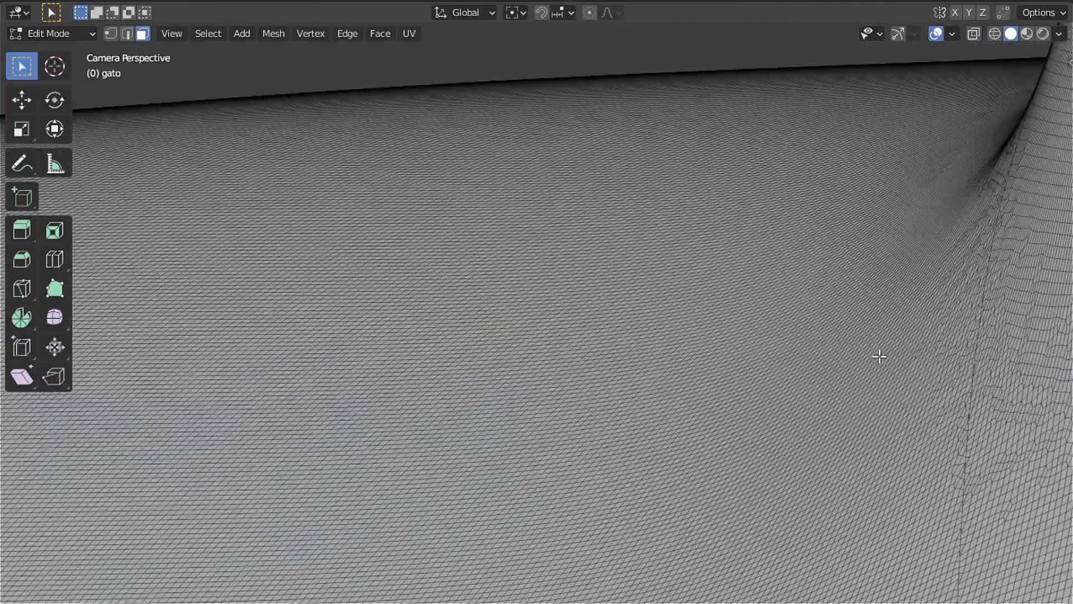
scroll(879, 357, down, 2)
scroll(879, 357, down, 2)
scroll(880, 357, down, 2)
scroll(880, 357, down, 2)
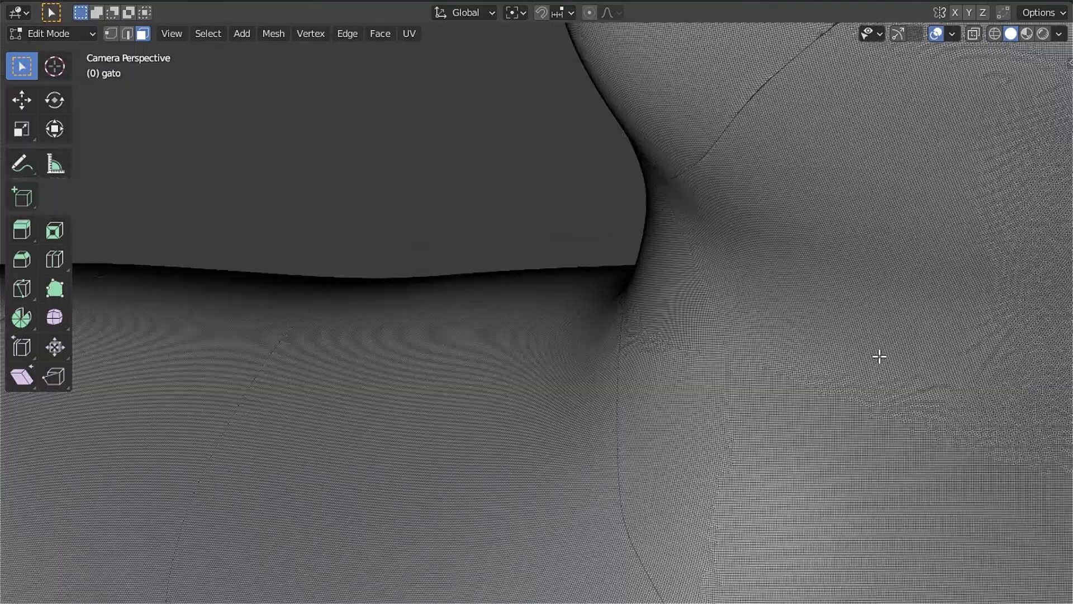
scroll(879, 357, down, 1)
scroll(879, 357, down, 3)
scroll(879, 357, down, 2)
scroll(880, 356, down, 2)
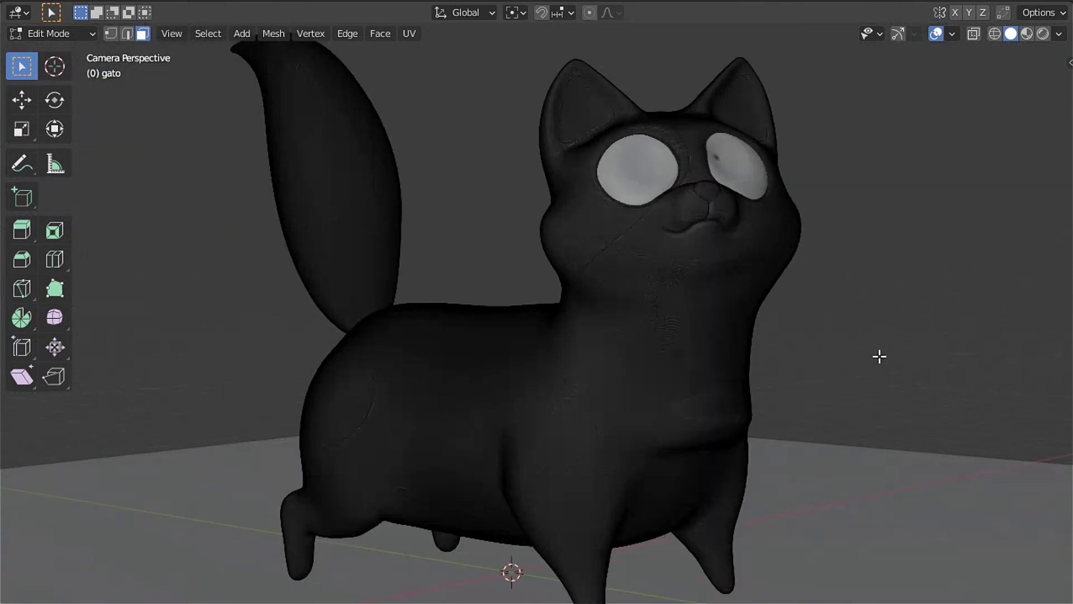
scroll(880, 357, down, 2)
scroll(879, 357, up, 1)
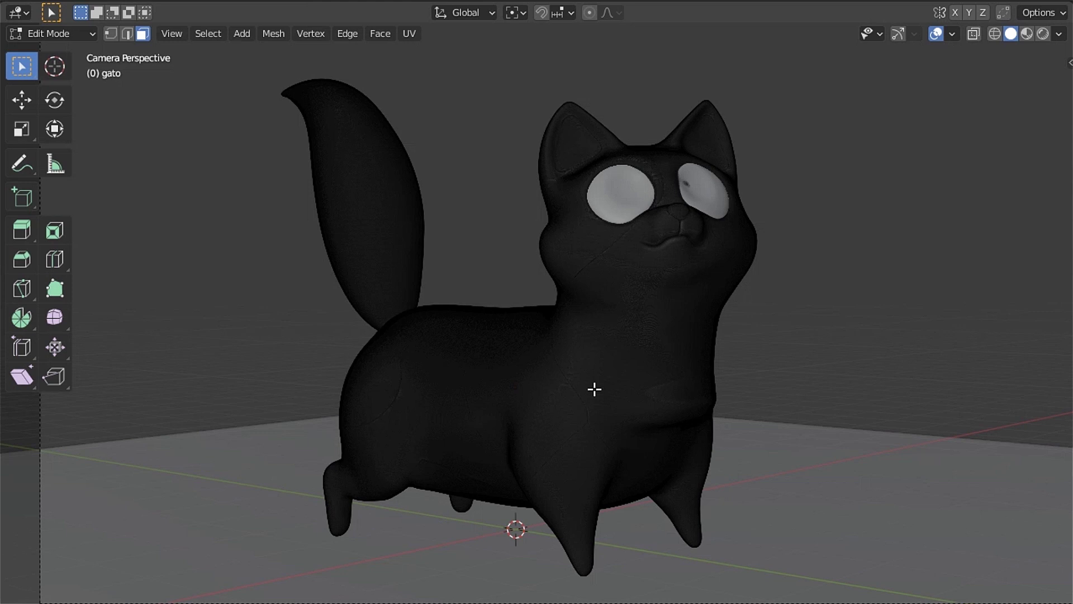
Zoom in to inspect the chest mesh, zoom out, then return from Edit Mode to Object Mode
scroll(595, 389, up, 3)
scroll(594, 389, up, 2)
scroll(594, 389, up, 2)
scroll(594, 389, up, 2)
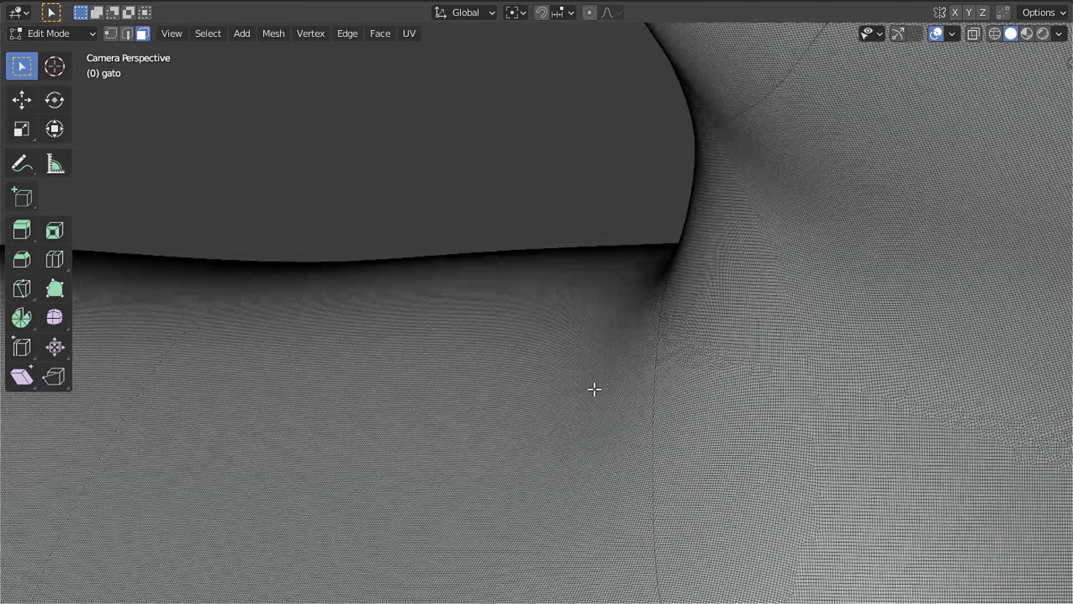
scroll(594, 389, up, 2)
scroll(595, 389, up, 2)
scroll(594, 389, up, 2)
scroll(594, 389, down, 5)
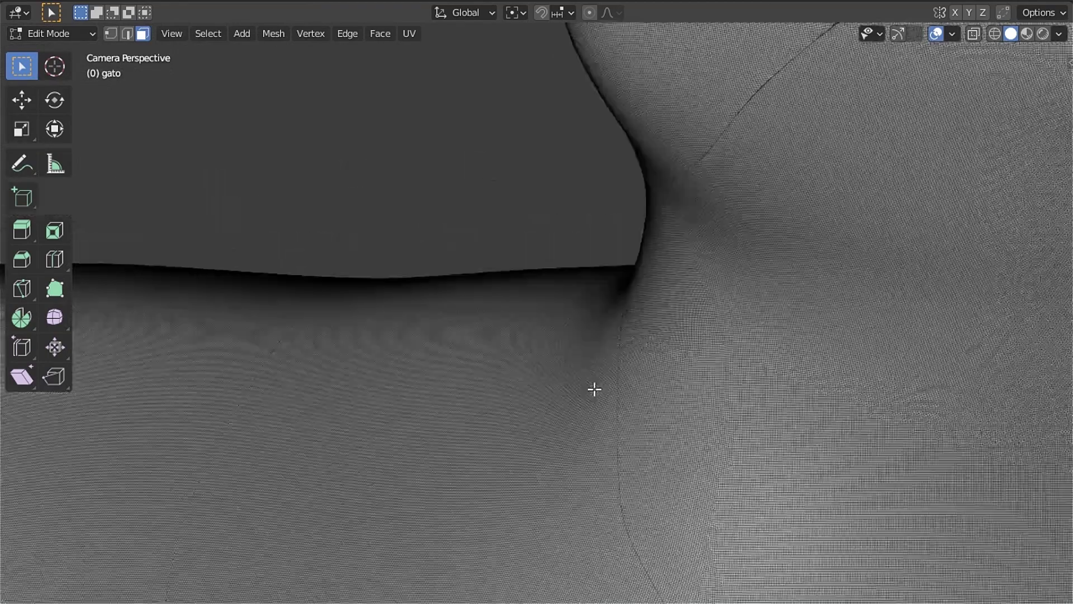
scroll(594, 389, down, 4)
scroll(595, 389, down, 3)
scroll(594, 389, down, 2)
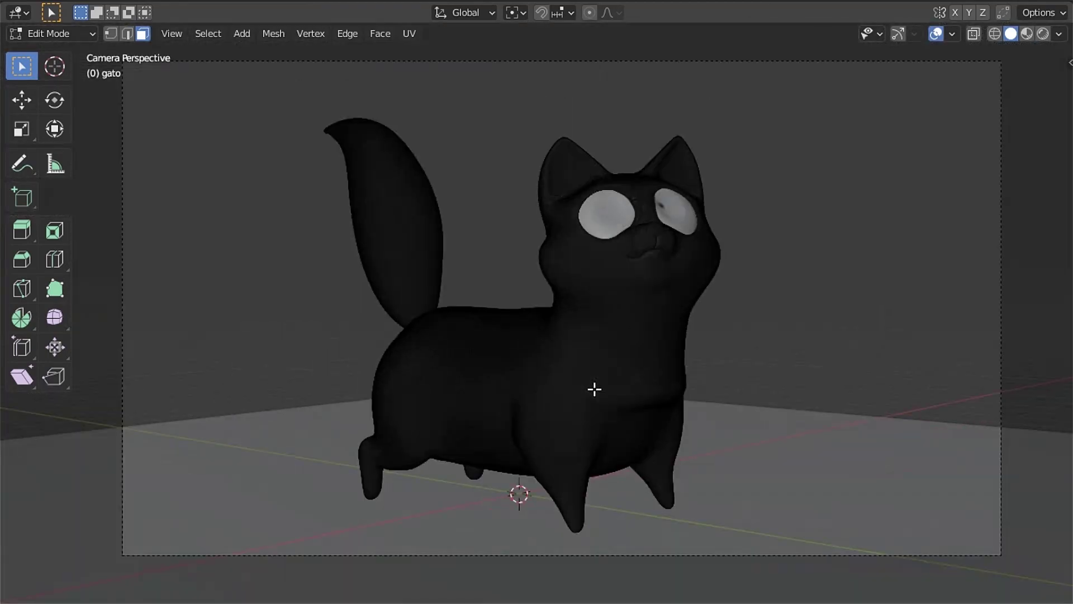
scroll(594, 389, up, 2)
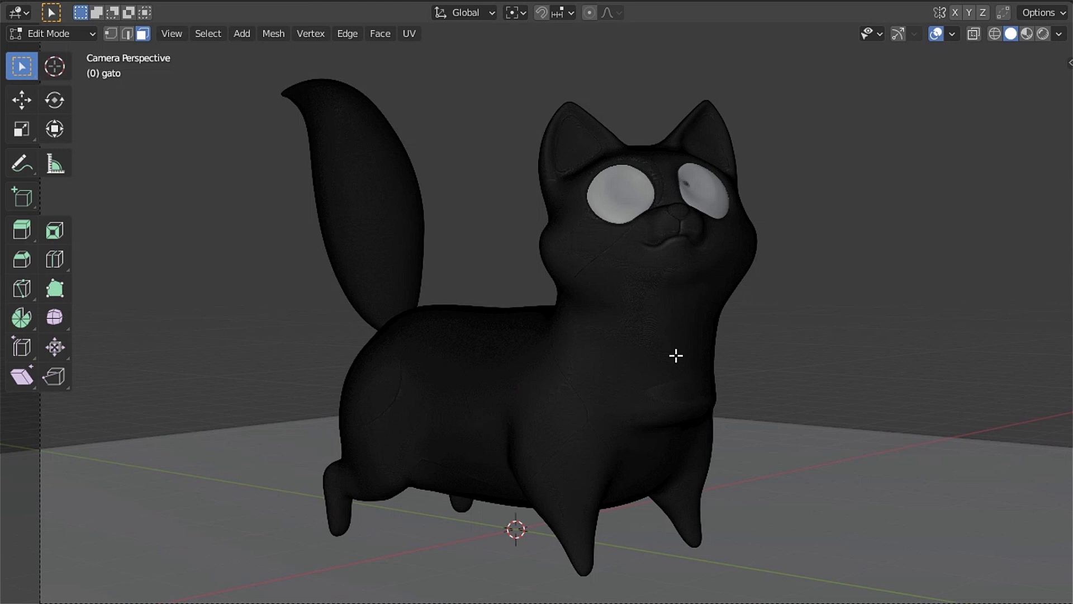
key(Tab)
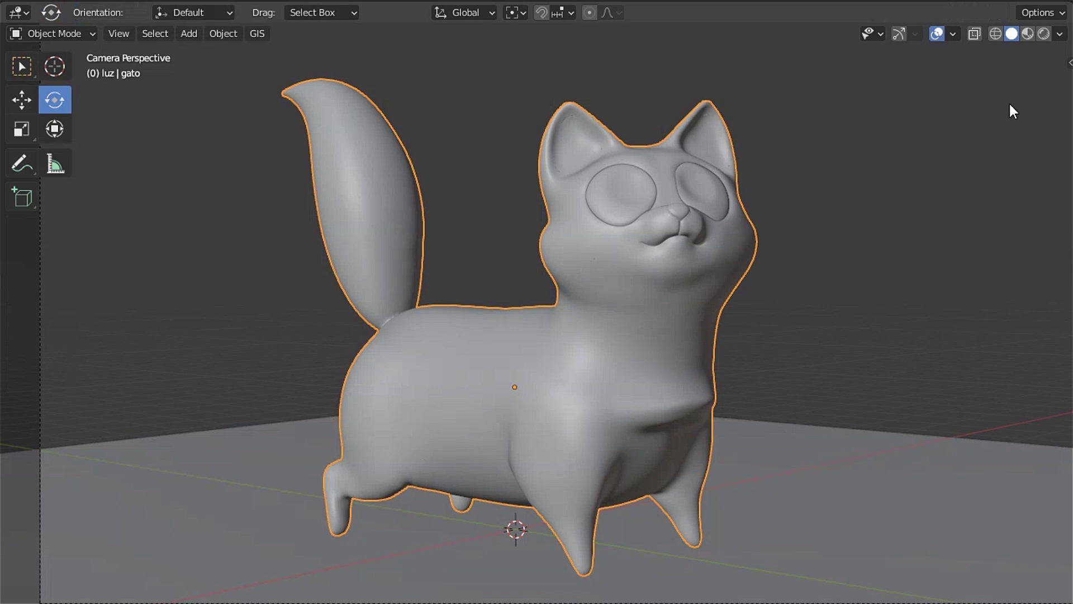
Preview the calico colours in Material Preview, then return to Solid shading
click(1027, 34)
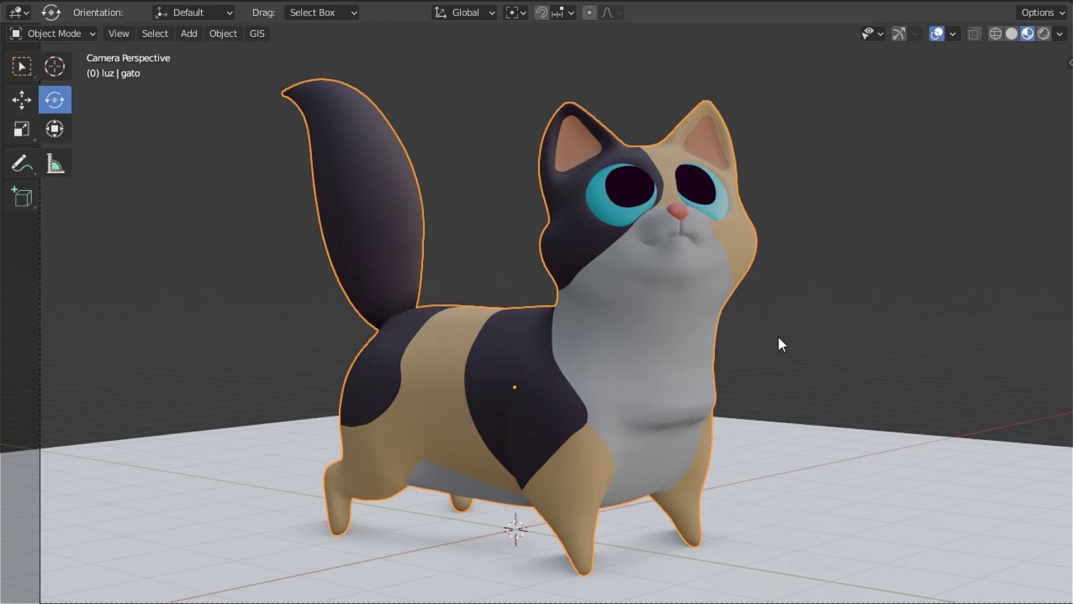
click(1011, 34)
scroll(605, 349, down, 3)
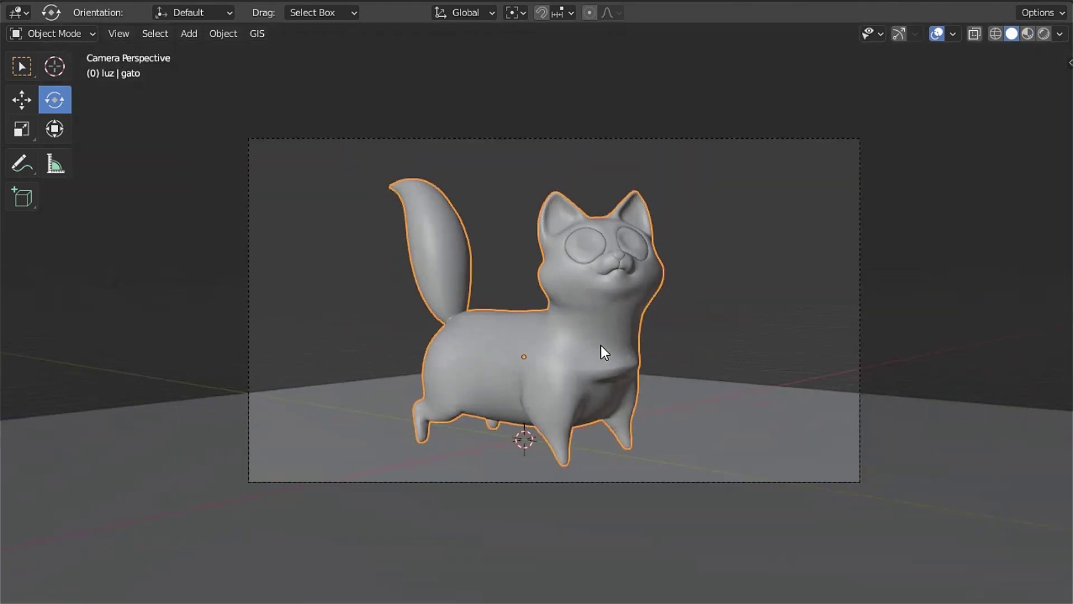
scroll(602, 346, up, 2)
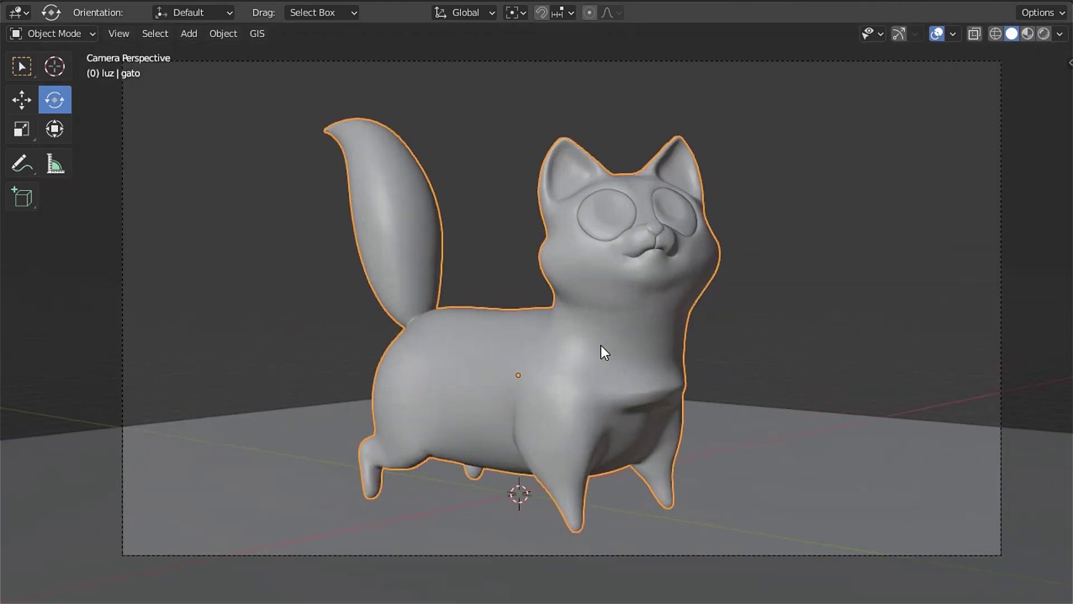
Enter Sculpt Mode from the Ctrl+Tab pie menu and zoom in on the pink, teal and white face sets
key(ctrl+Tab)
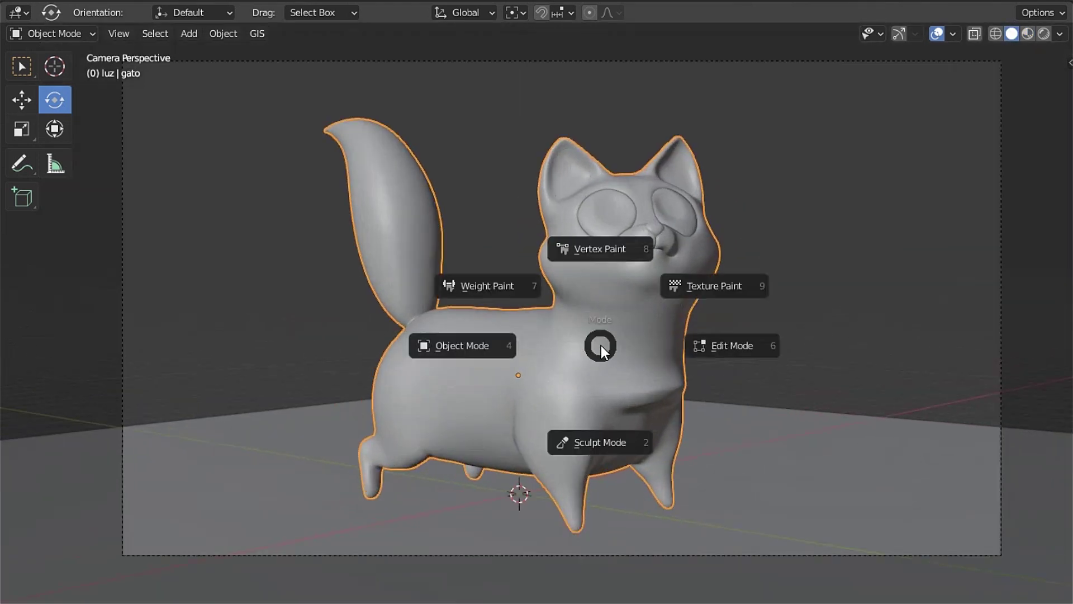
click(596, 446)
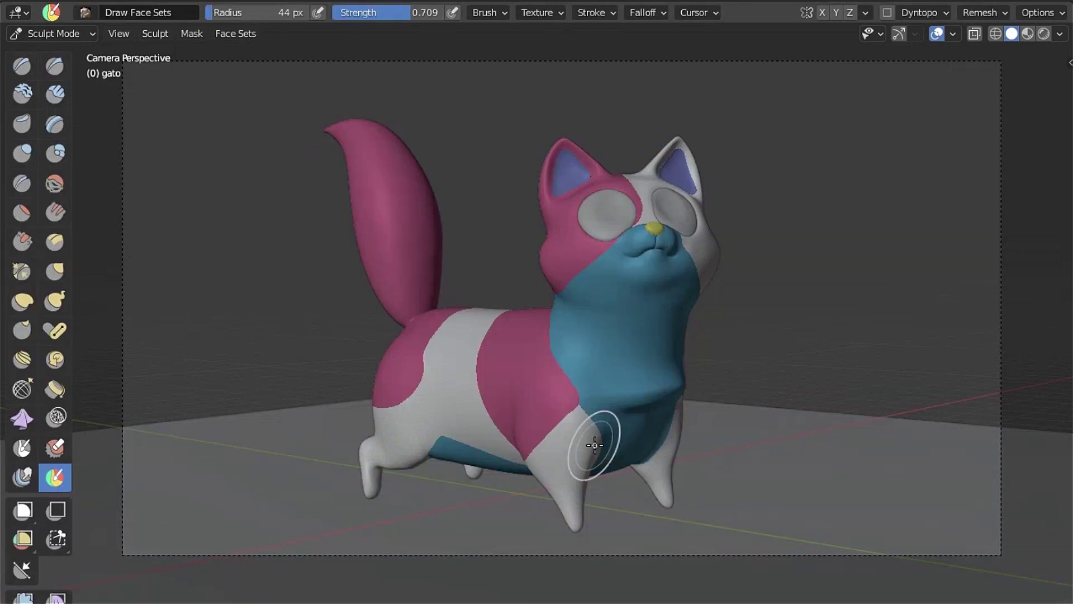
scroll(593, 442, up, 1)
scroll(586, 426, up, 4)
scroll(585, 426, down, 5)
scroll(578, 416, up, 3)
scroll(576, 414, up, 2)
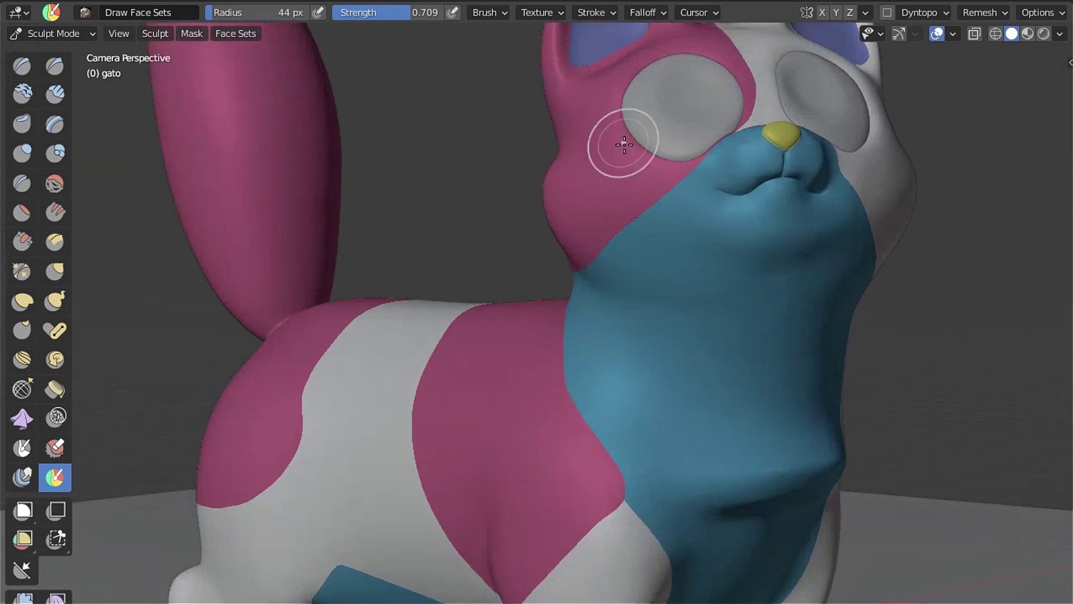
scroll(698, 405, up, 2)
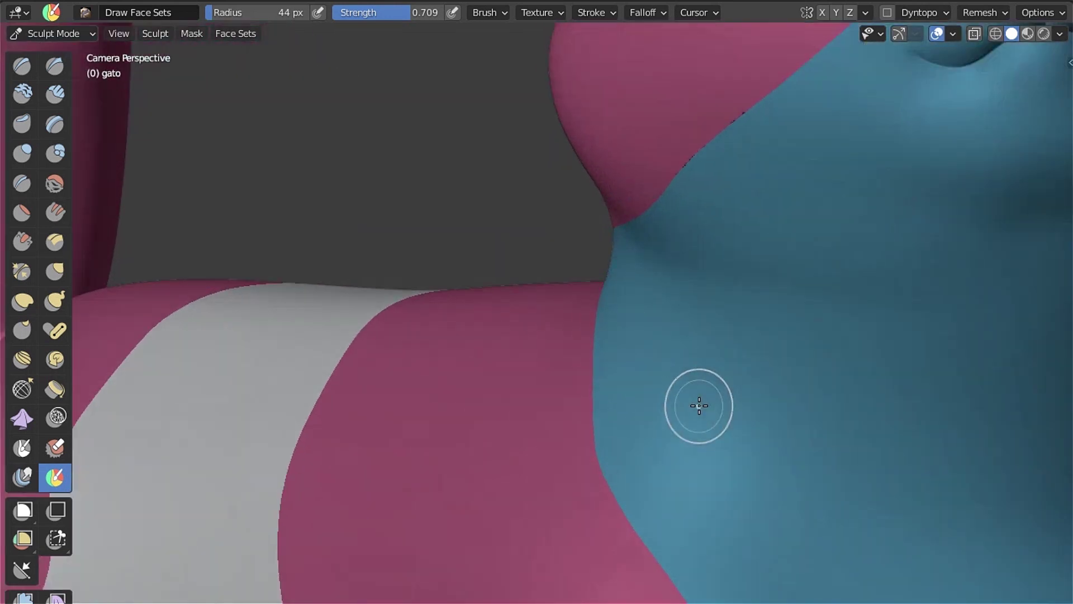
scroll(685, 407, down, 4)
scroll(548, 358, down, 2)
scroll(540, 380, up, 4)
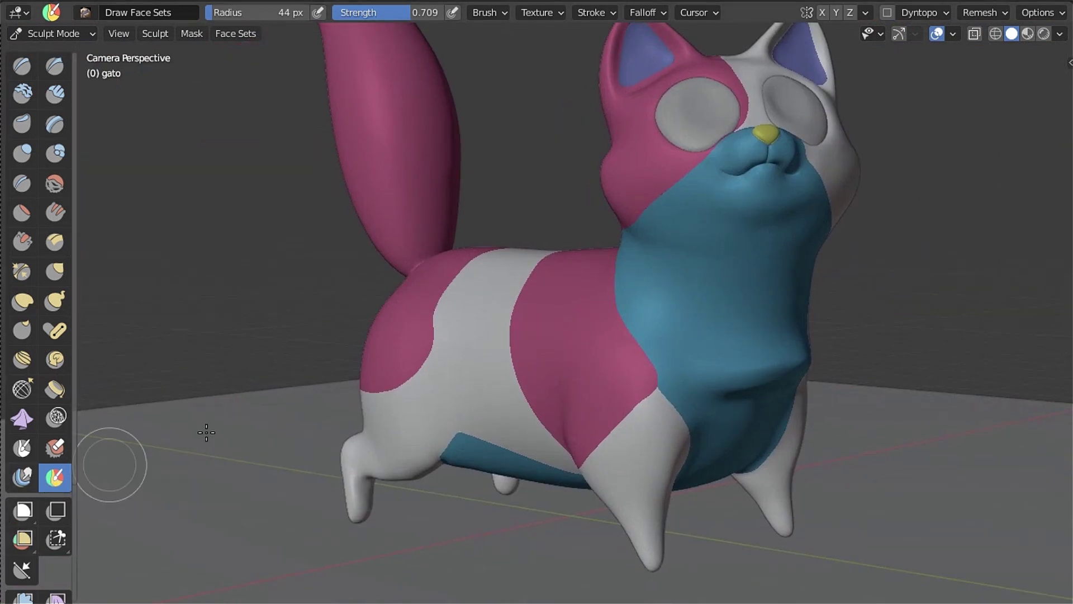
scroll(460, 336, up, 5)
scroll(460, 335, down, 3)
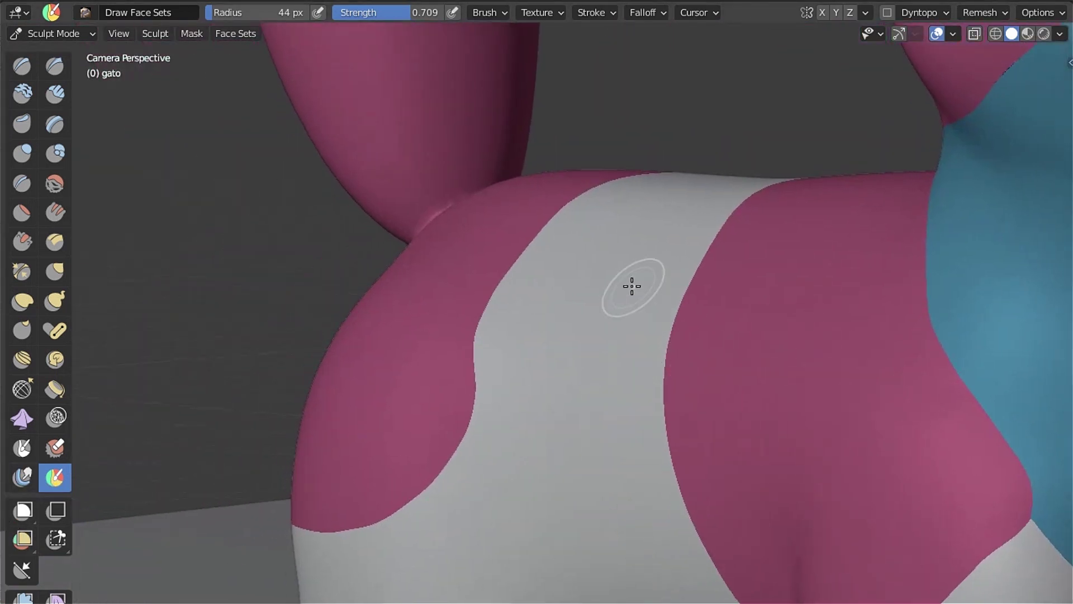
scroll(630, 286, up, 4)
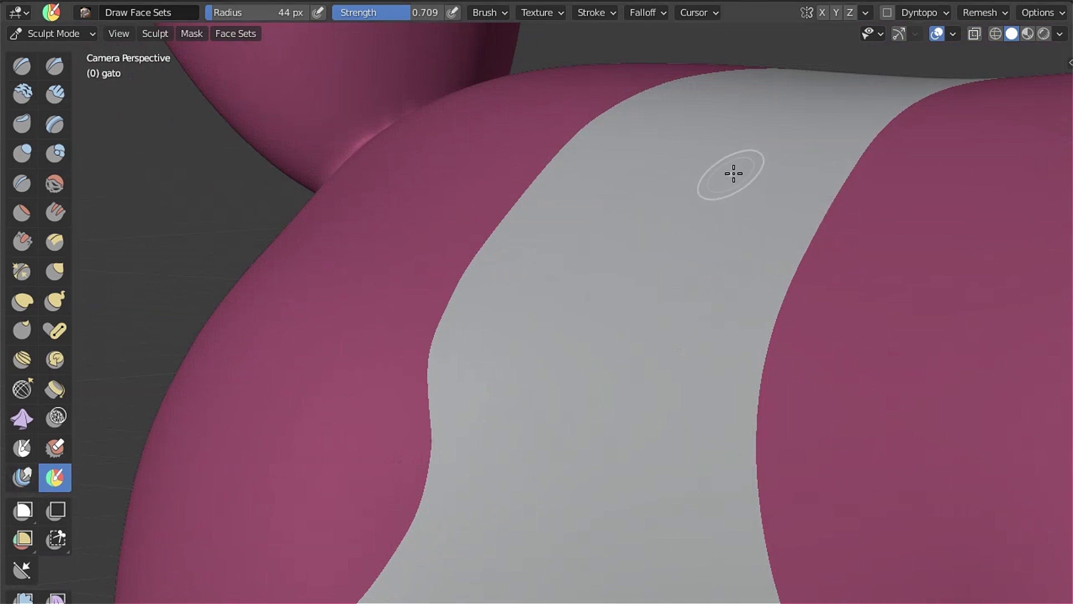
mouse_move(722, 166)
mouse_down()
mouse_move(616, 233)
mouse_move(613, 470)
mouse_up()
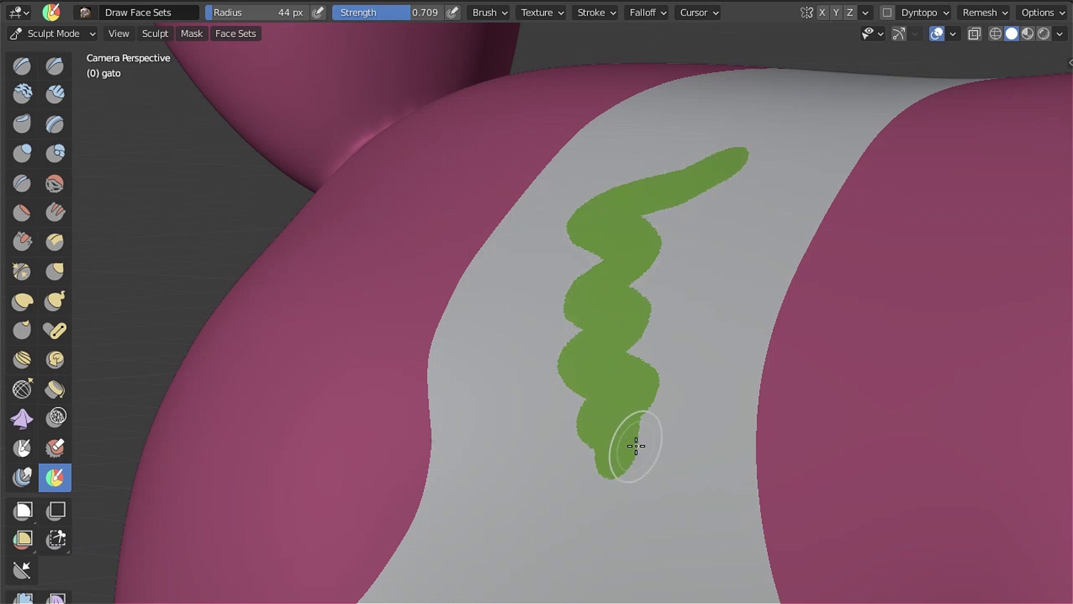
scroll(636, 445, up, 1)
scroll(636, 445, up, 1)
scroll(637, 445, down, 2)
scroll(636, 445, up, 3)
scroll(636, 445, up, 3)
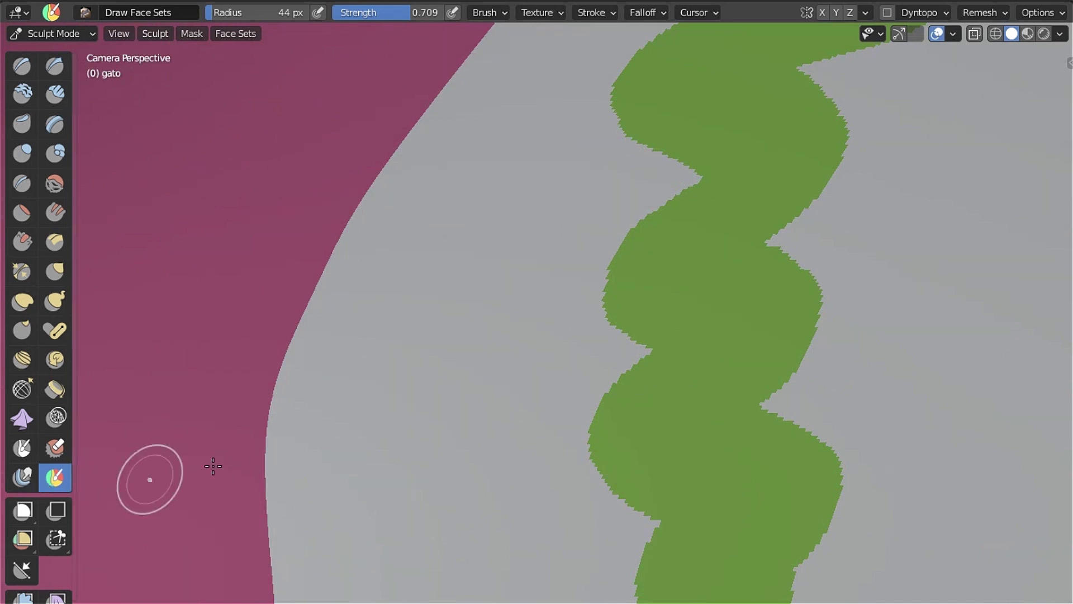
scroll(714, 300, up, 1)
scroll(716, 299, up, 2)
scroll(724, 300, down, 1)
mouse_move(760, 132)
mouse_down()
mouse_move(648, 315)
mouse_move(628, 540)
mouse_up()
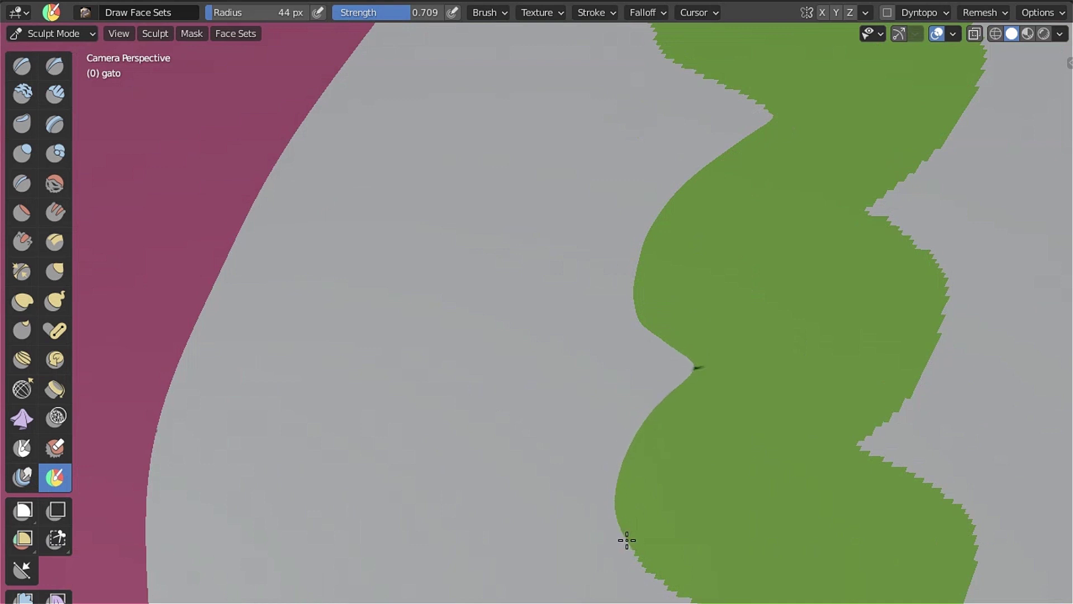
mouse_move(682, 60)
mouse_down()
mouse_move(898, 132)
mouse_move(904, 228)
mouse_move(948, 302)
mouse_move(917, 256)
mouse_move(940, 360)
mouse_move(856, 465)
mouse_move(970, 519)
mouse_up()
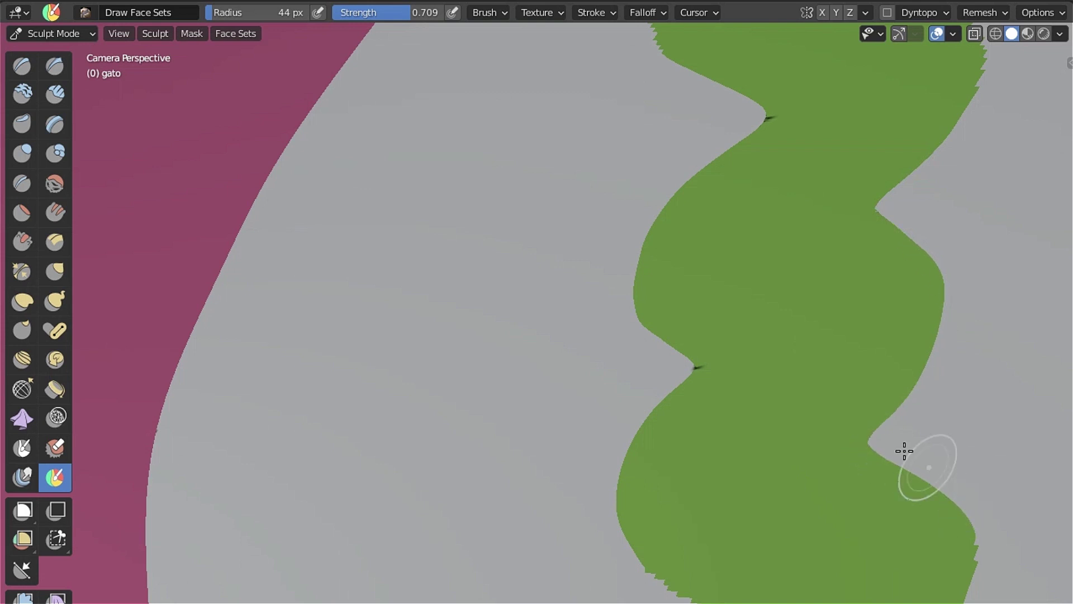
scroll(867, 430, down, 3)
scroll(749, 363, down, 3)
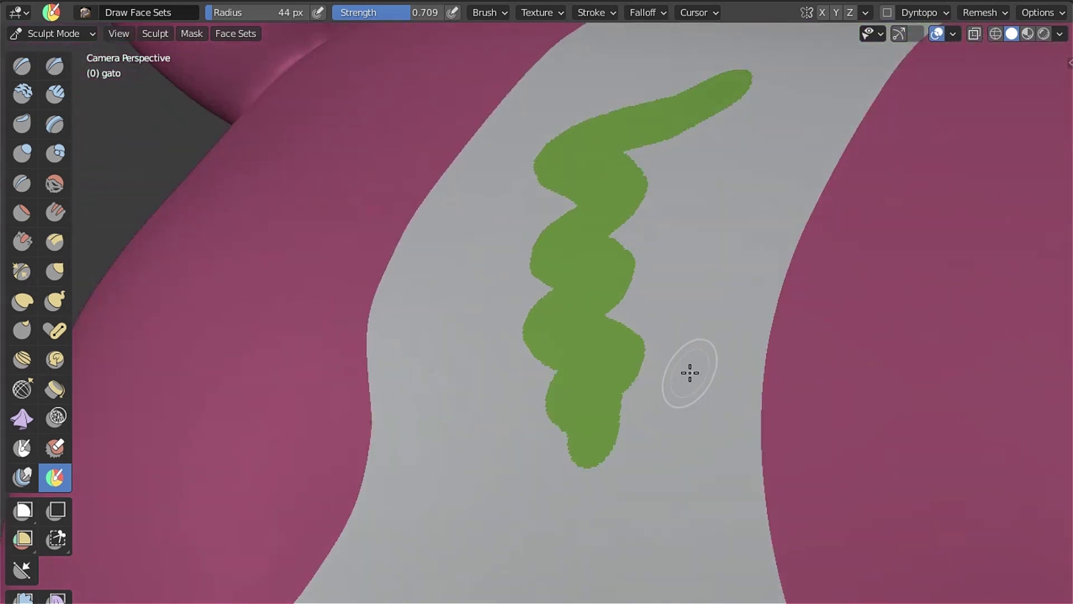
scroll(690, 373, up, 3)
key(ctrl+z)
scroll(688, 367, down, 2)
scroll(688, 367, down, 3)
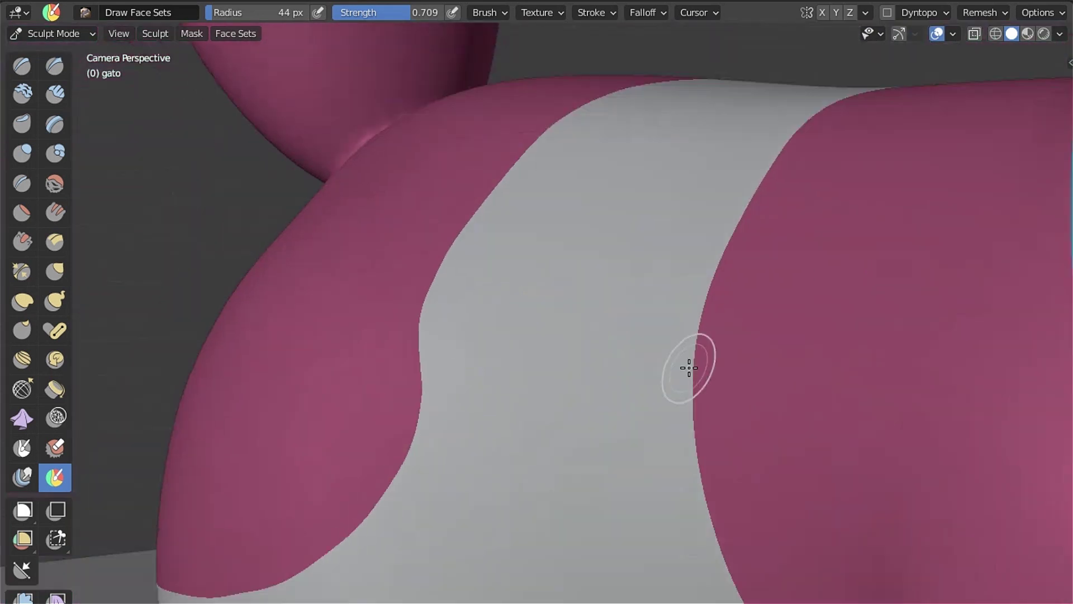
scroll(687, 358, down, 6)
scroll(677, 313, down, 2)
scroll(604, 313, up, 2)
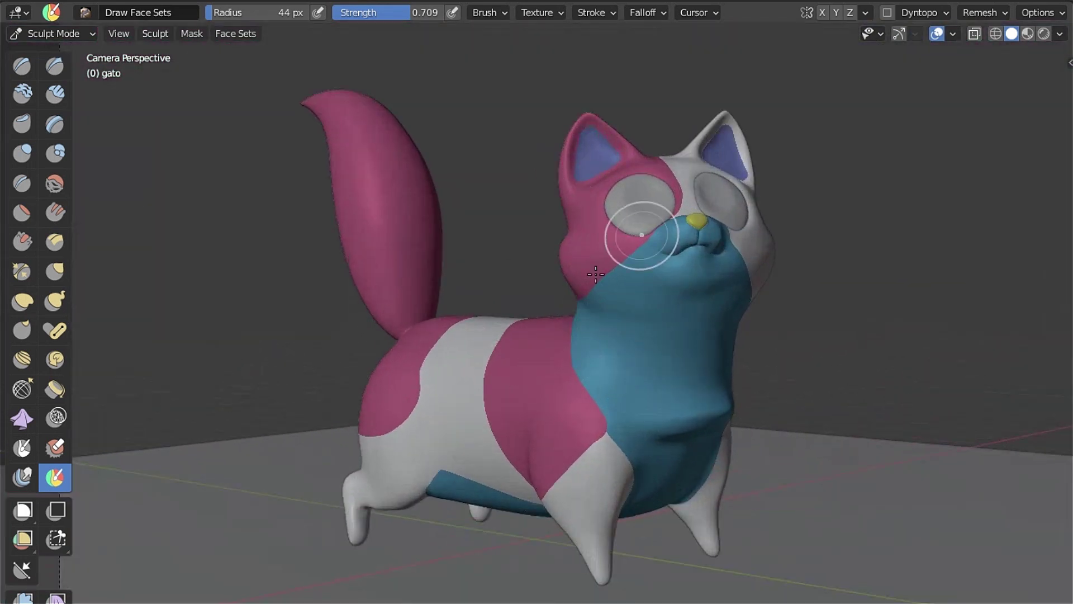
scroll(610, 430, up, 3)
shift+middle_drag(581, 423, 587, 319)
scroll(587, 319, up, 5)
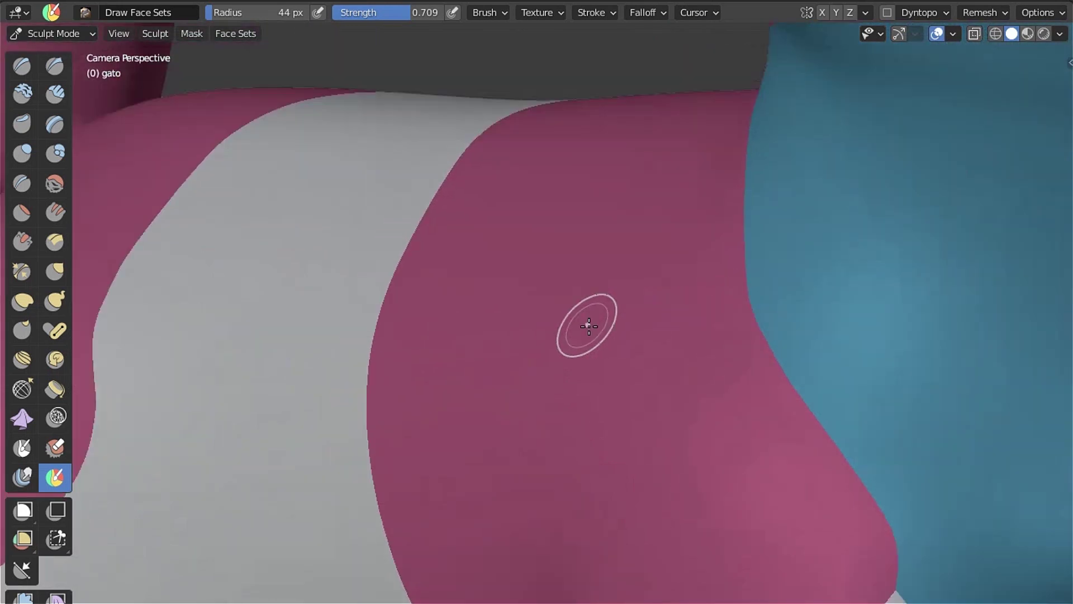
scroll(587, 322, down, 7)
scroll(590, 327, up, 5)
scroll(603, 288, up, 2)
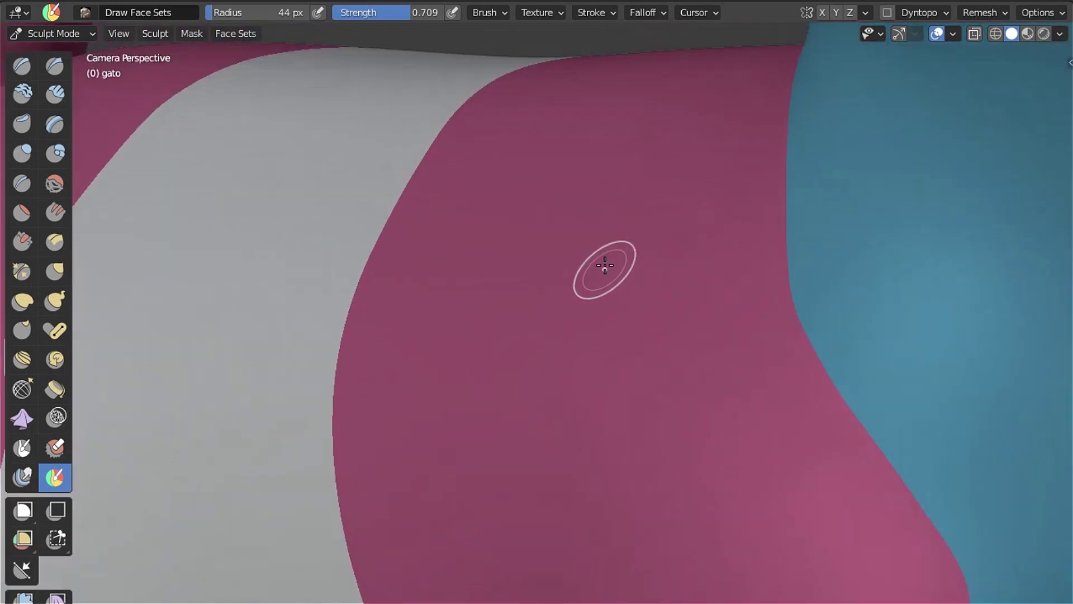
scroll(665, 330, down, 3)
scroll(643, 327, down, 1)
scroll(582, 346, down, 1)
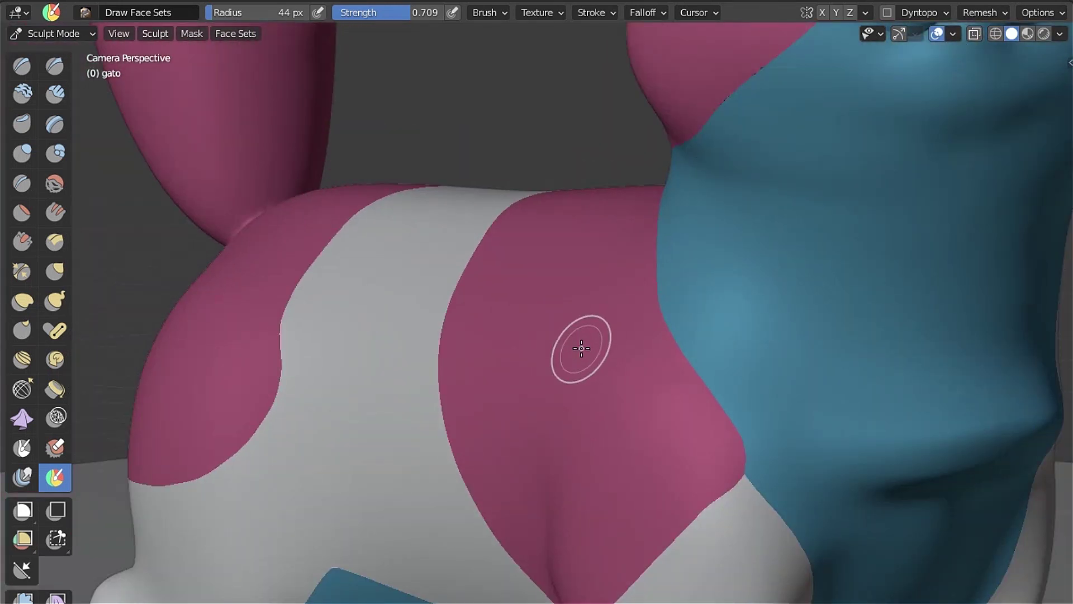
scroll(581, 348, down, 2)
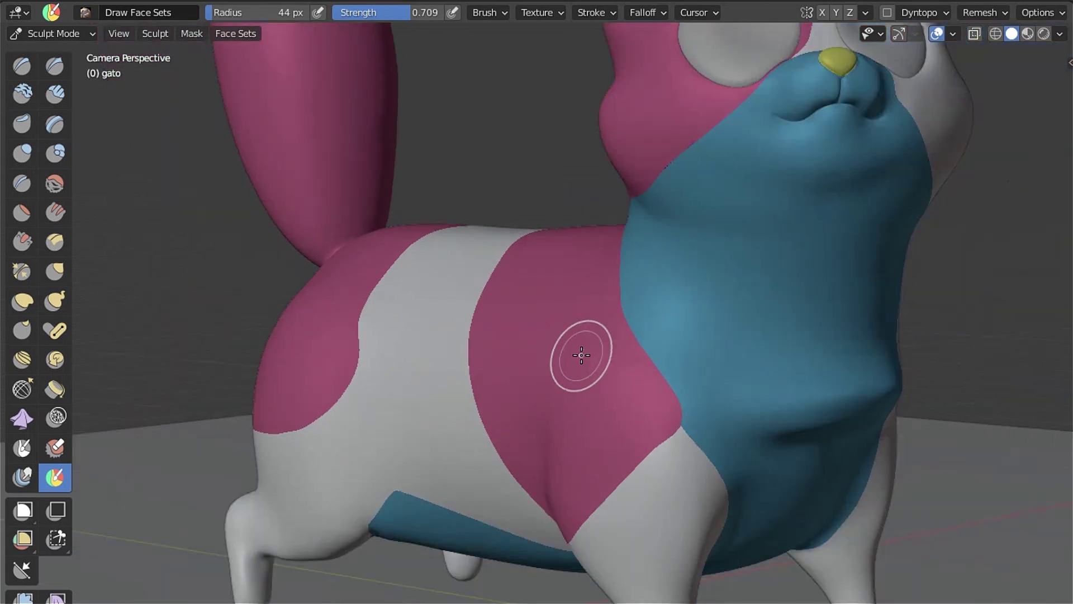
scroll(582, 355, up, 1)
scroll(582, 355, up, 1)
scroll(581, 355, up, 3)
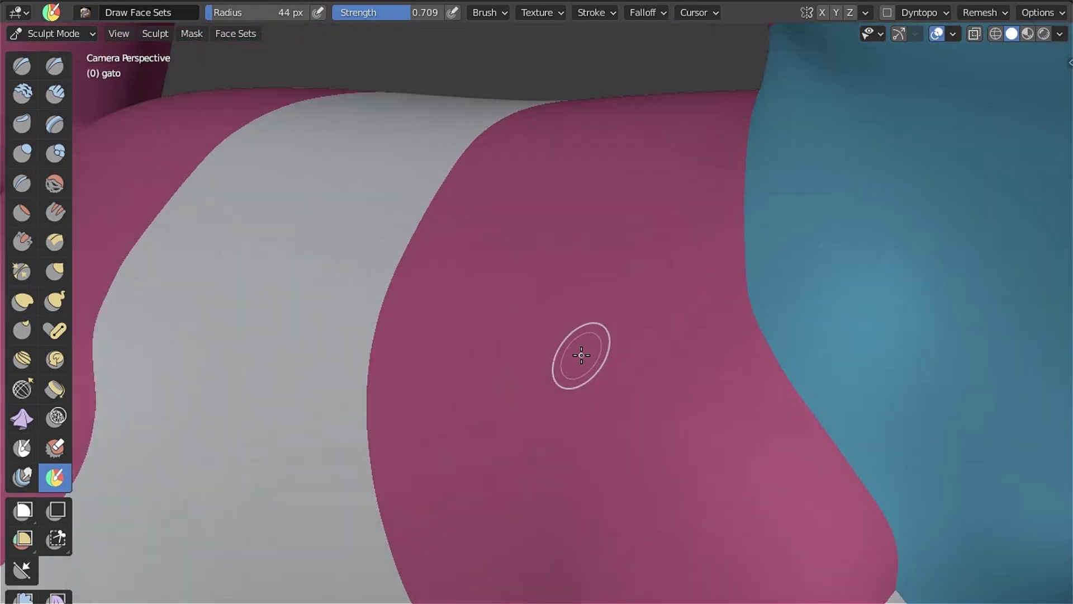